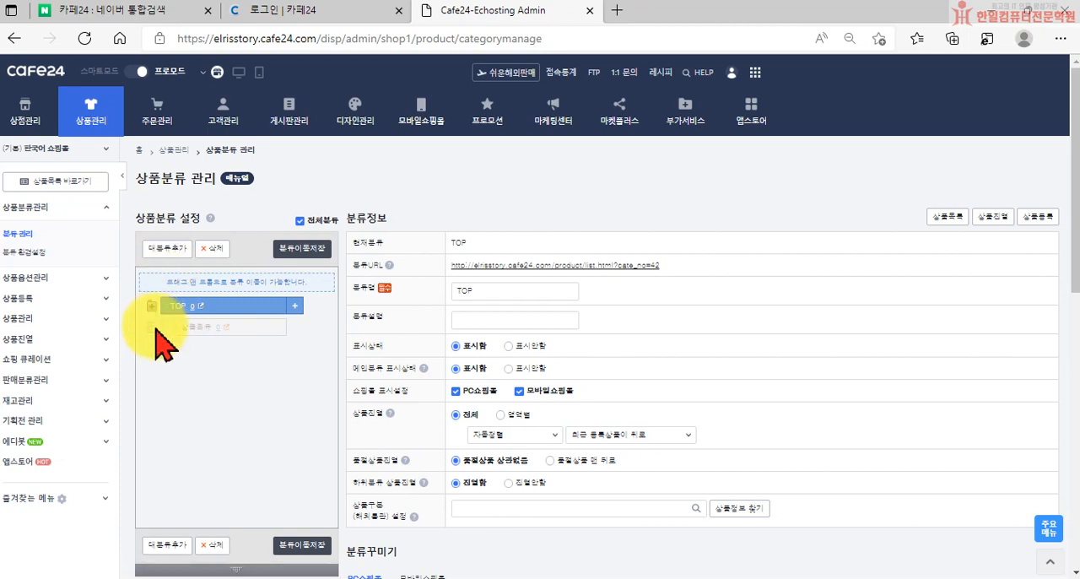
Delete the top-level category 새 상품분류 listed below TOP and accept the deletion
{"action": "left_click", "coordinate": [160, 330]}
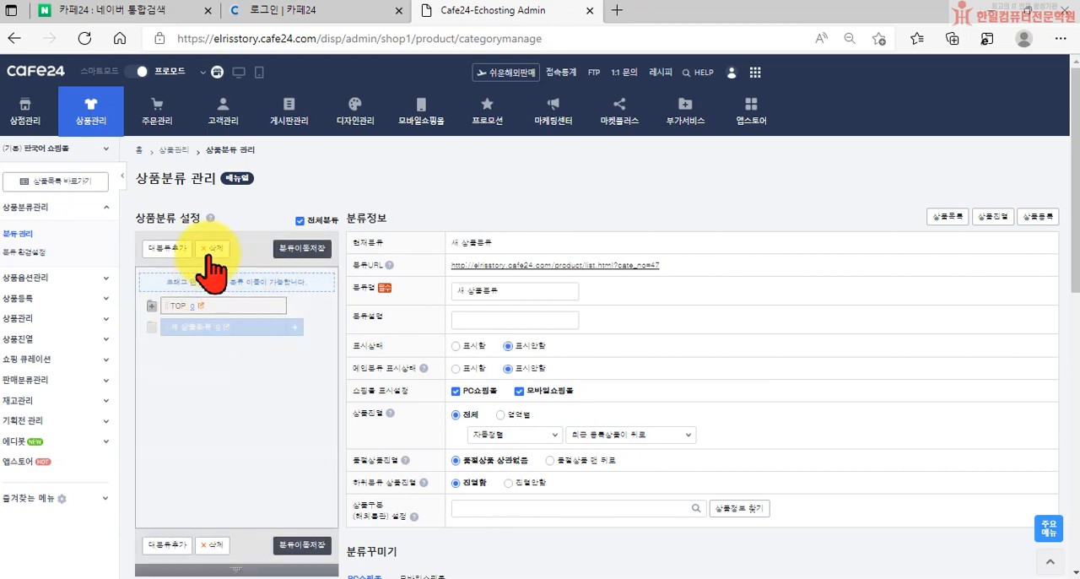
{"action": "left_click", "coordinate": [211, 248]}
{"action": "left_click", "coordinate": [620, 125]}
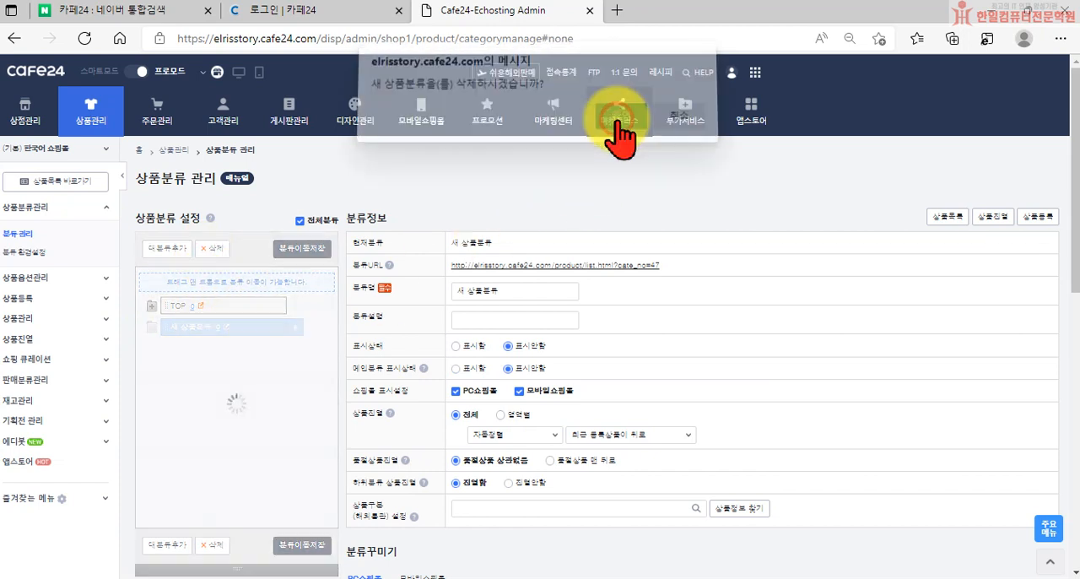
Add a new top-level product category named OUTER below TOP
{"action": "left_click", "coordinate": [170, 248]}
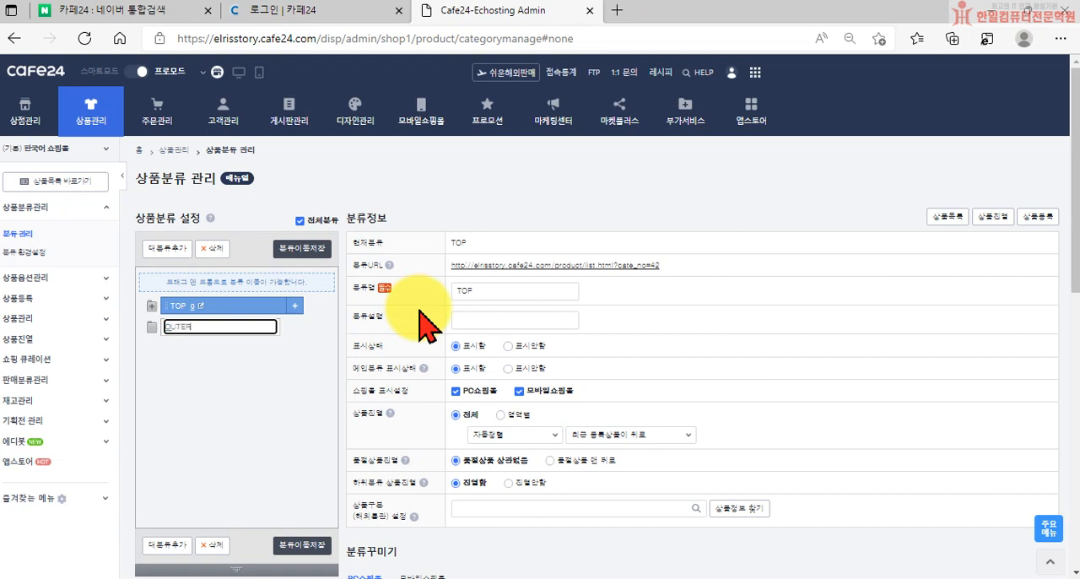
{"action": "type", "text": "OUTER"}
{"action": "key", "text": "Return"}
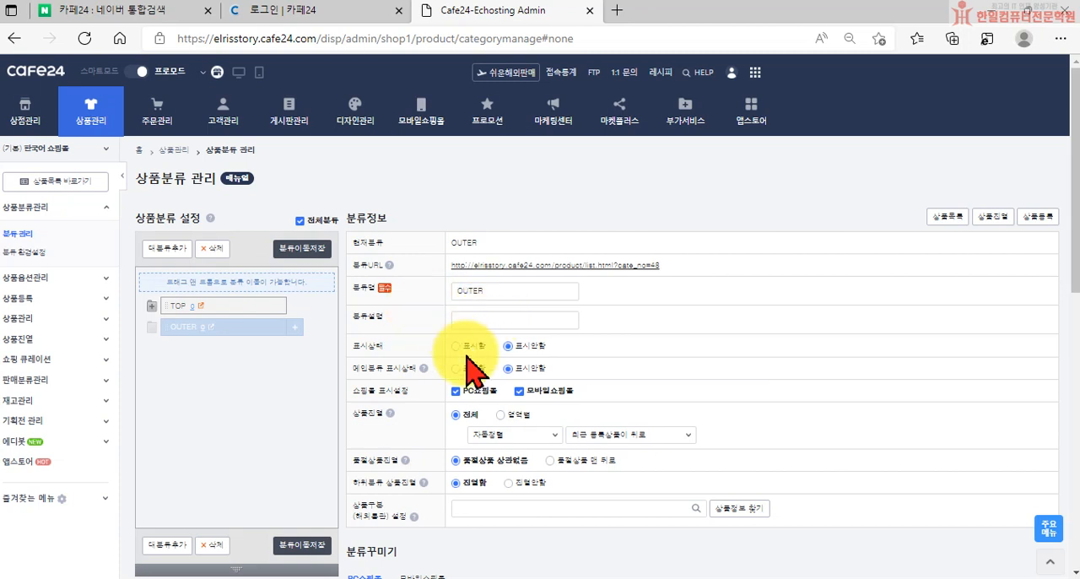
Set the OUTER category's 표시상태 and 메인분류 표시상태 to 표시함 and save the category information
{"action": "left_click", "coordinate": [455, 346]}
{"action": "left_click", "coordinate": [456, 368]}
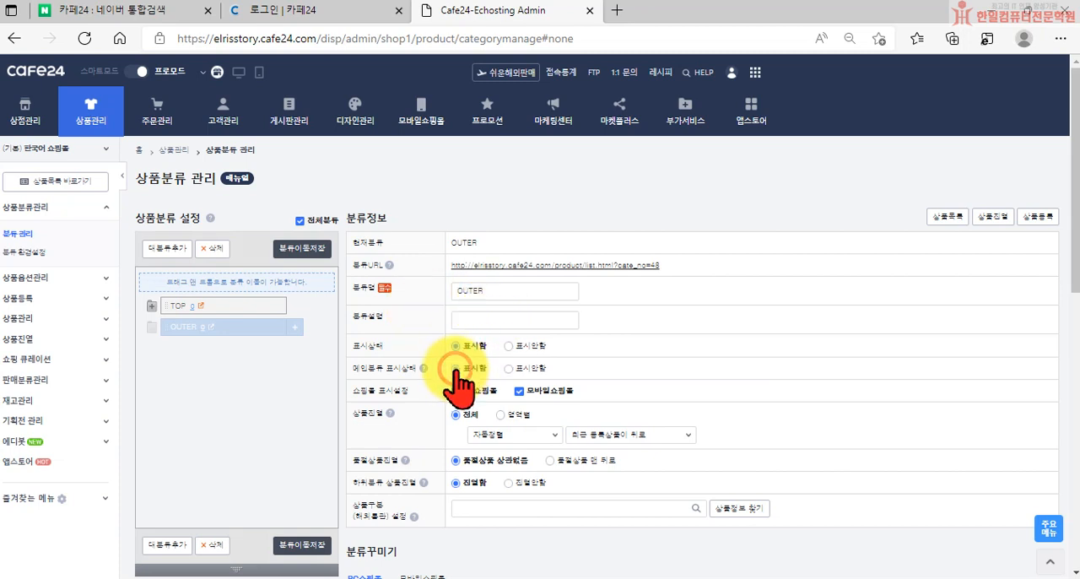
{"action": "left_click", "coordinate": [514, 391]}
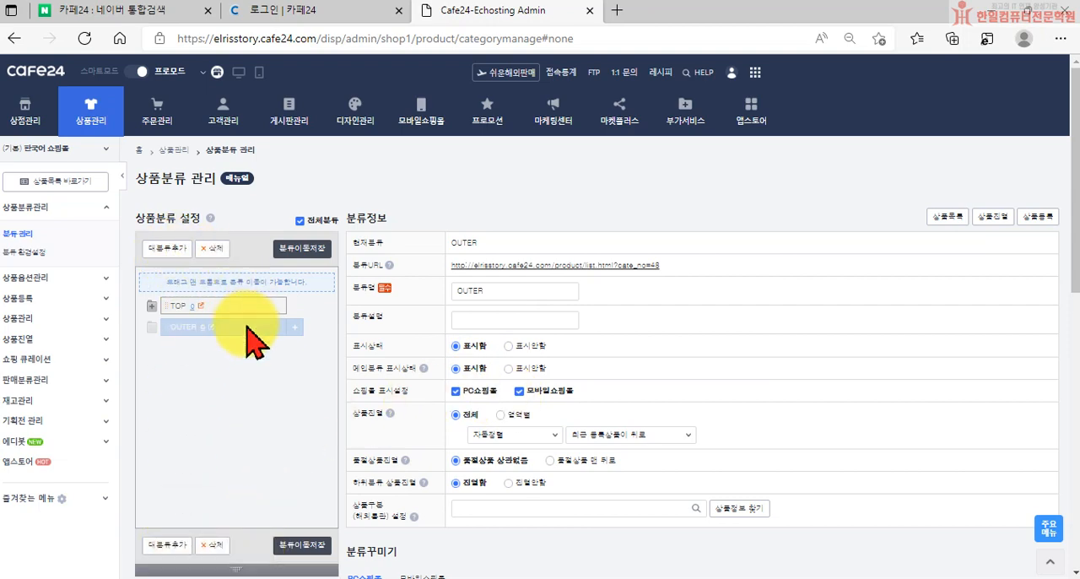
{"action": "scroll", "coordinate": [253, 329], "scroll_direction": "down", "scroll_amount": 10}
{"action": "left_click", "coordinate": [688, 534]}
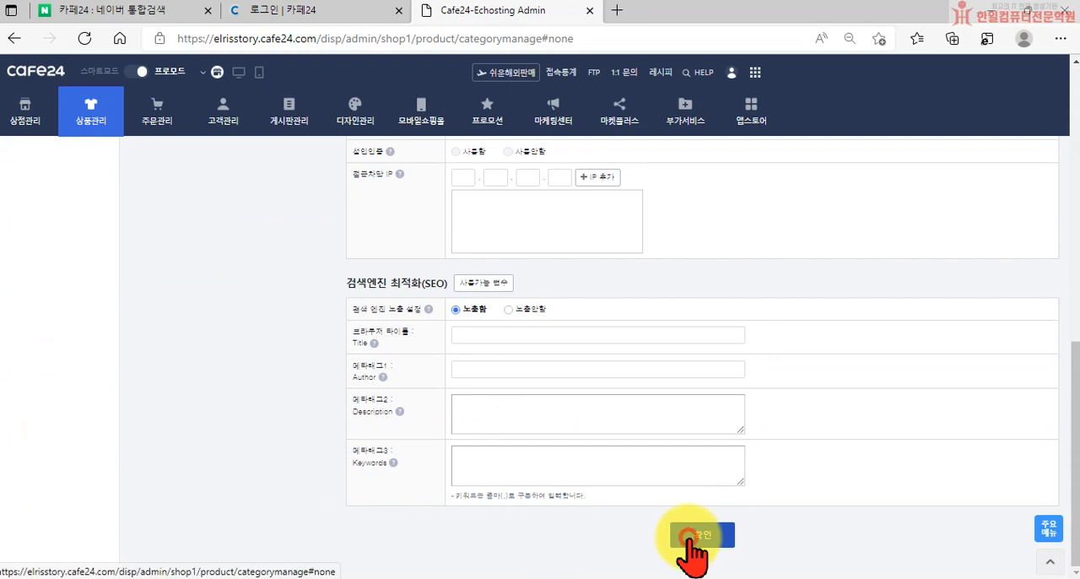
{"action": "left_click", "coordinate": [675, 125]}
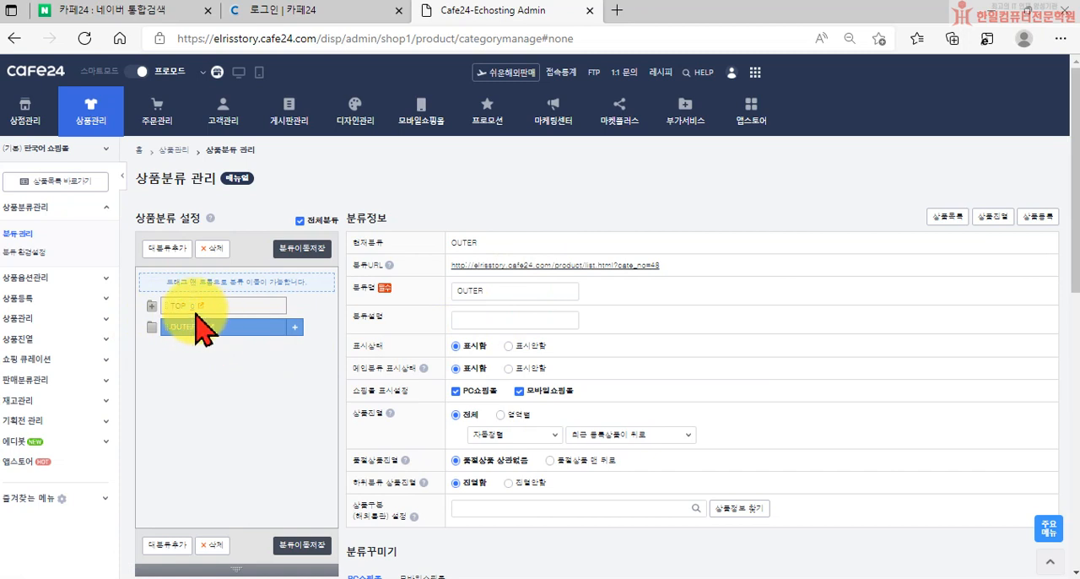
Add a new top-level product category named BOTTOM below OUTER
{"action": "left_click", "coordinate": [160, 248]}
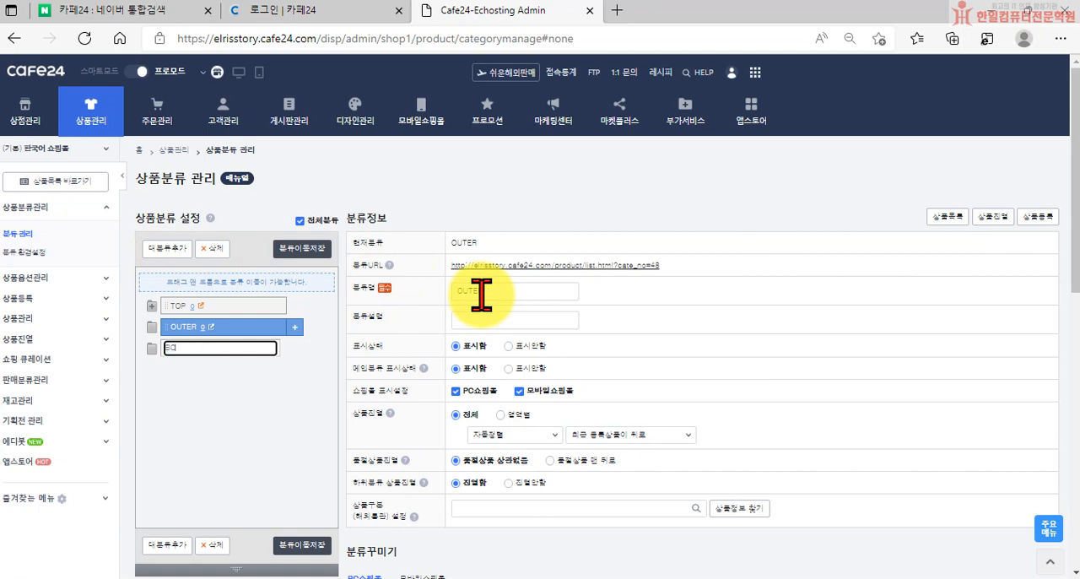
{"action": "type", "text": "BOTTOM"}
{"action": "key", "text": "Return"}
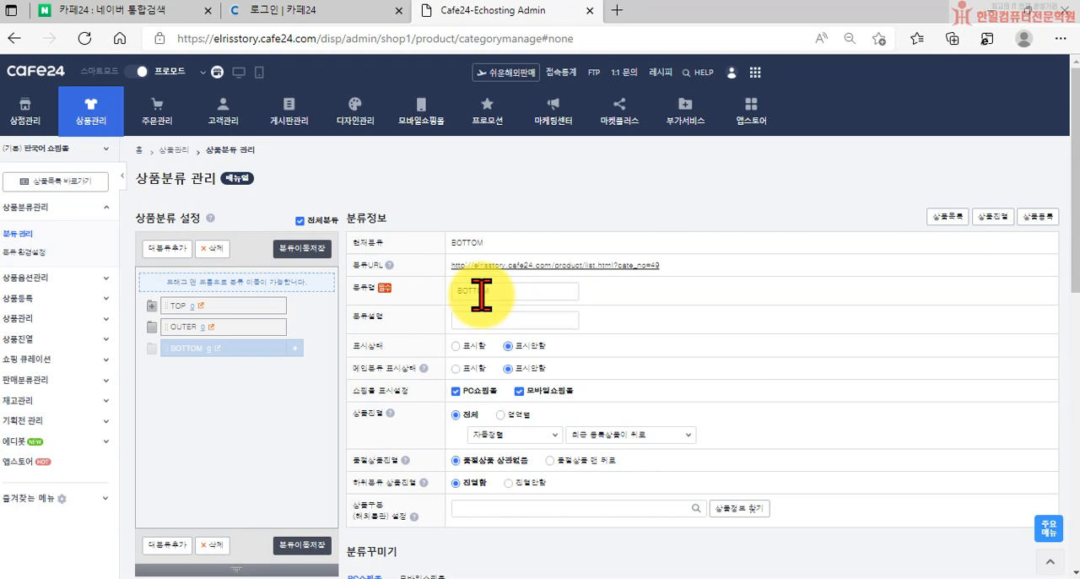
Set the BOTTOM category's 표시상태 and 메인분류 표시상태 to 표시함 and save the category information
{"action": "left_click", "coordinate": [457, 346]}
{"action": "left_click", "coordinate": [460, 368]}
{"action": "scroll", "coordinate": [565, 414], "scroll_direction": "down", "scroll_amount": 10}
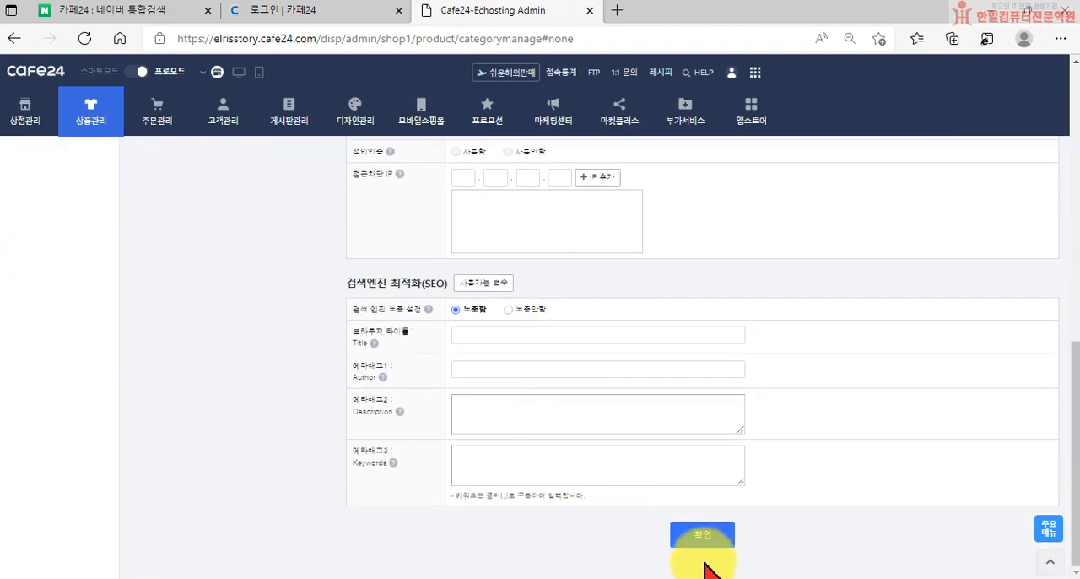
{"action": "left_click", "coordinate": [704, 539]}
{"action": "left_click", "coordinate": [670, 128]}
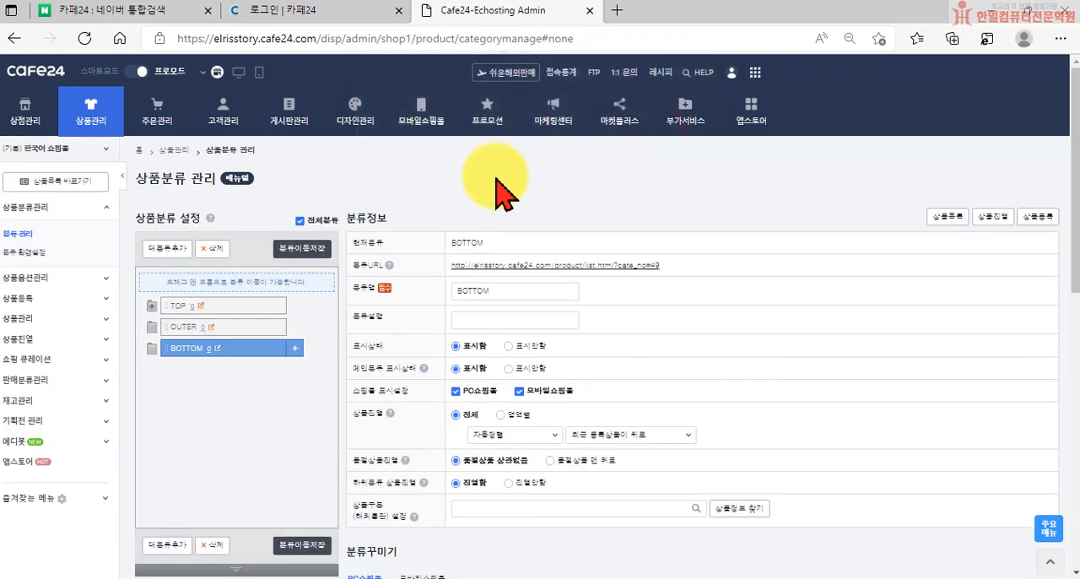
Add a top-level category named DRESS with 표시상태 and 메인분류 표시상태 set to 표시함, and save it
{"action": "left_click", "coordinate": [156, 248]}
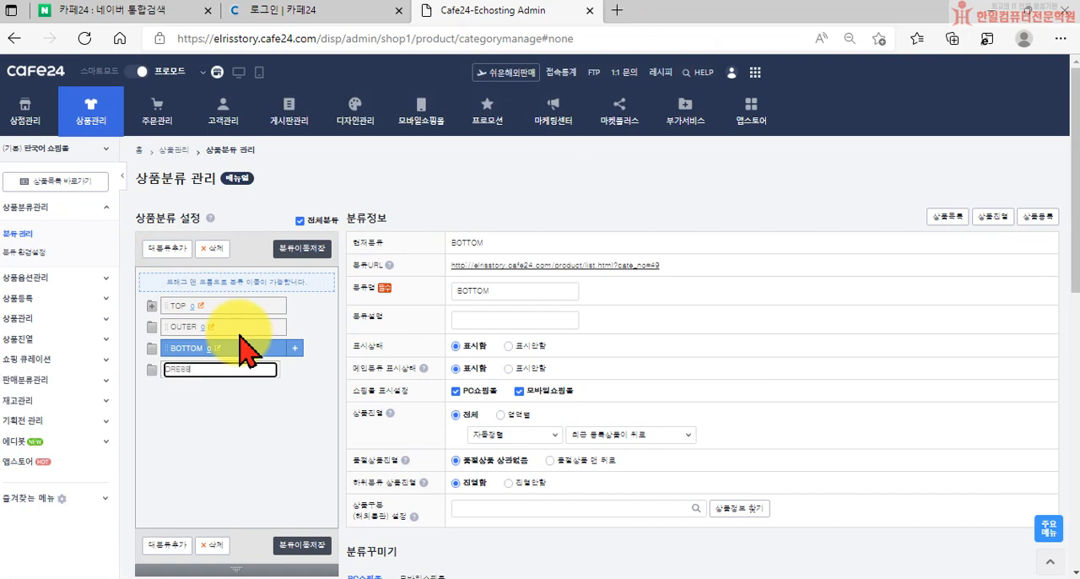
{"action": "key", "text": "Return"}
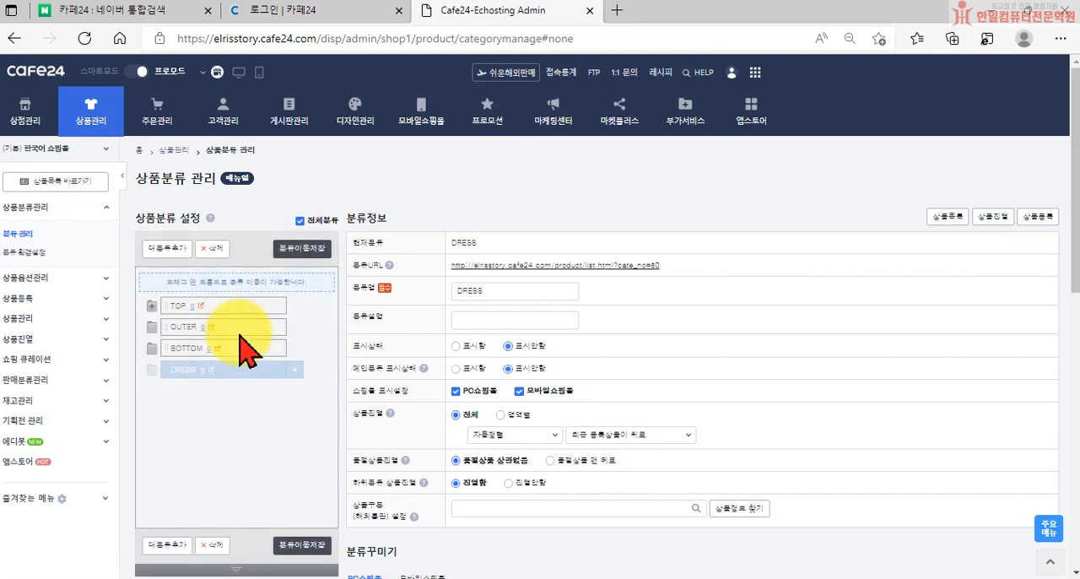
{"action": "scroll", "coordinate": [628, 481], "scroll_direction": "down", "scroll_amount": 8}
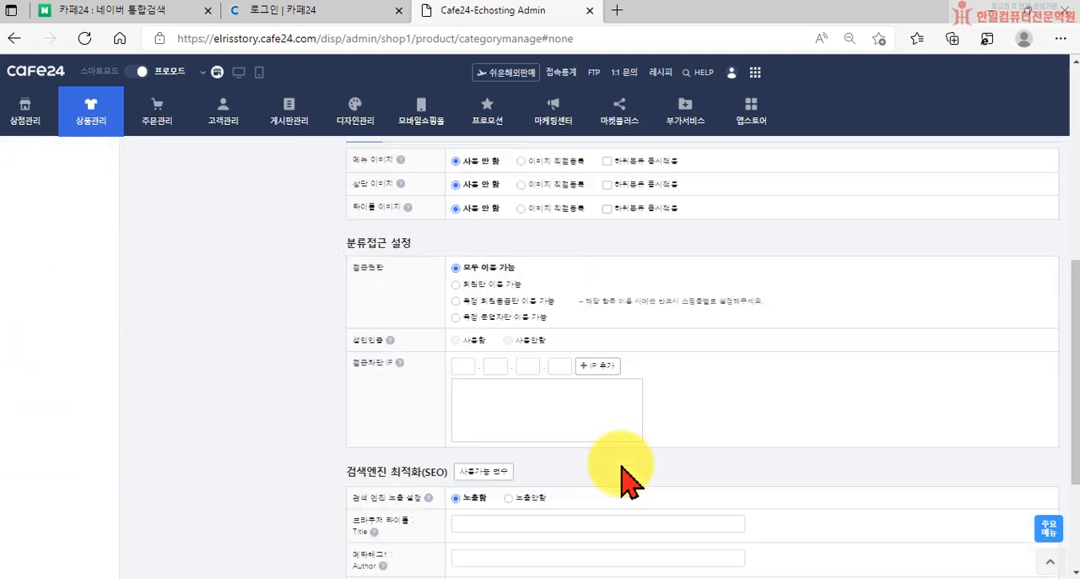
{"action": "scroll", "coordinate": [629, 480], "scroll_direction": "down", "scroll_amount": 3}
{"action": "left_click", "coordinate": [702, 534]}
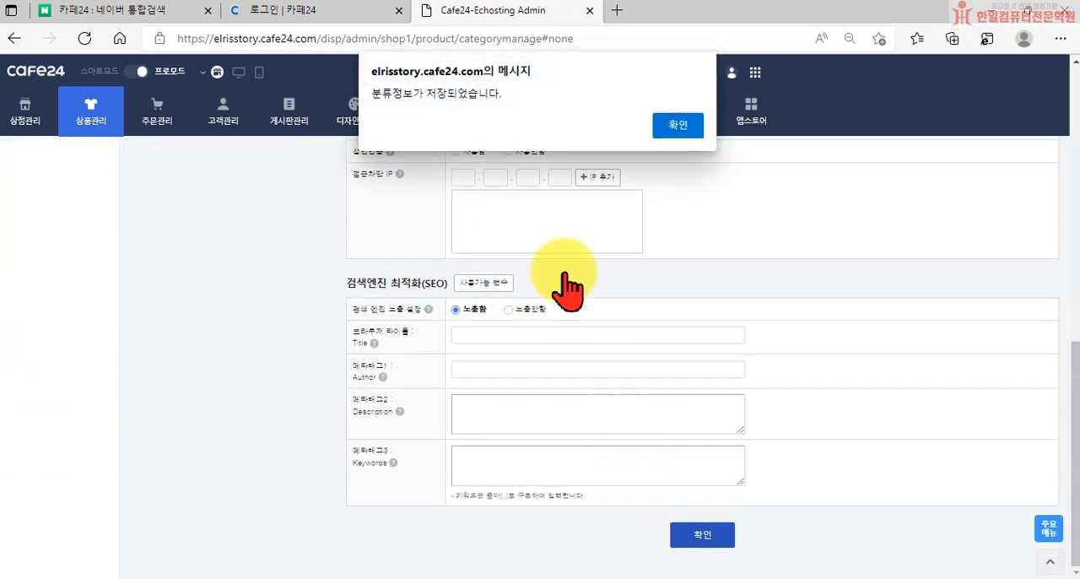
{"action": "left_click", "coordinate": [678, 124]}
Add a top-level category named ACC with 표시상태 and 메인분류 표시상태 set to 표시함, and save it
{"action": "left_click", "coordinate": [156, 248]}
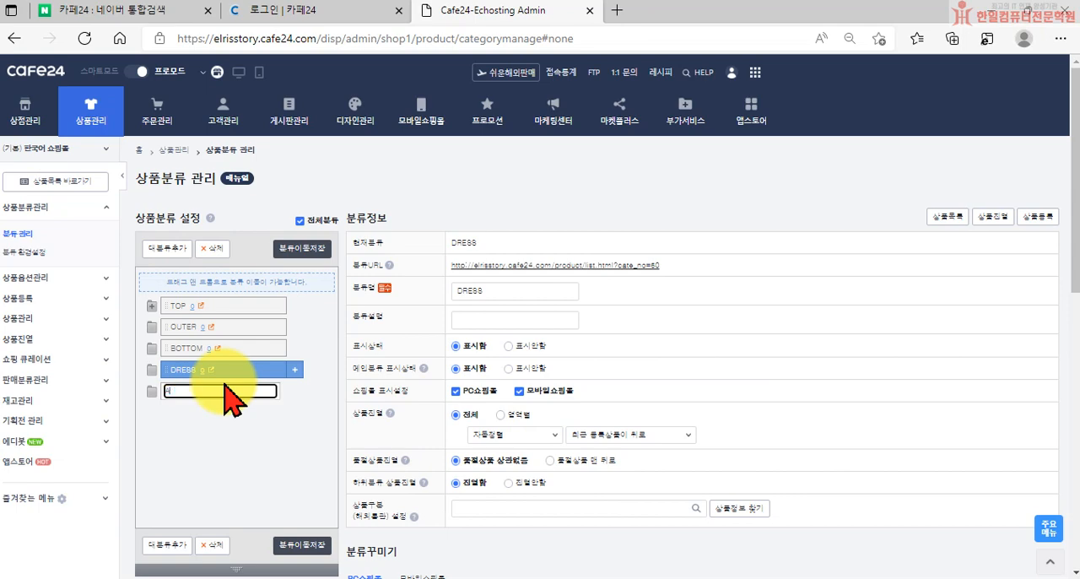
{"action": "key", "text": "Return"}
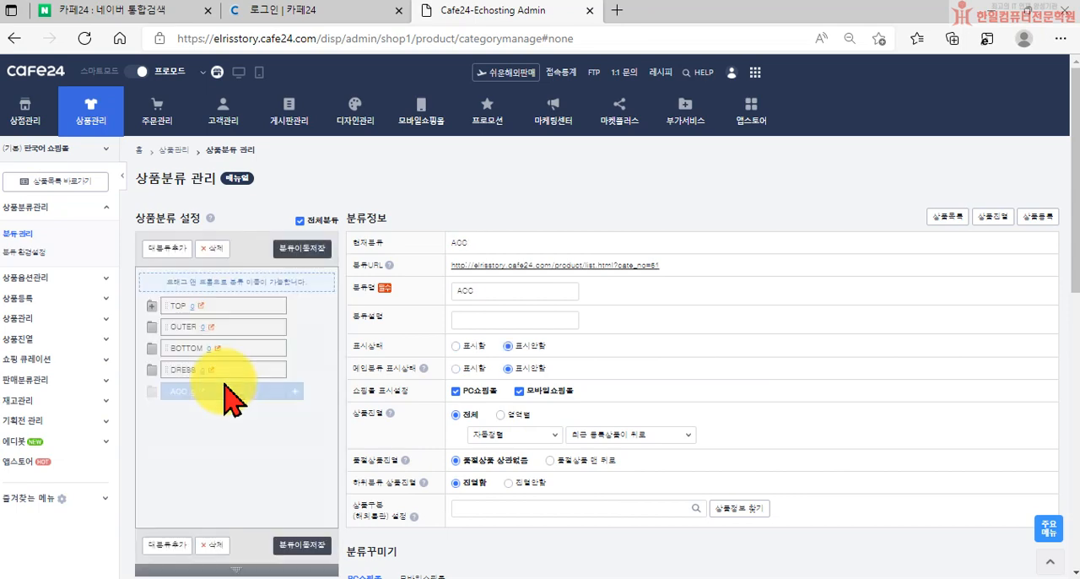
{"action": "left_click", "coordinate": [468, 348]}
{"action": "scroll", "coordinate": [560, 434], "scroll_direction": "down", "scroll_amount": 10}
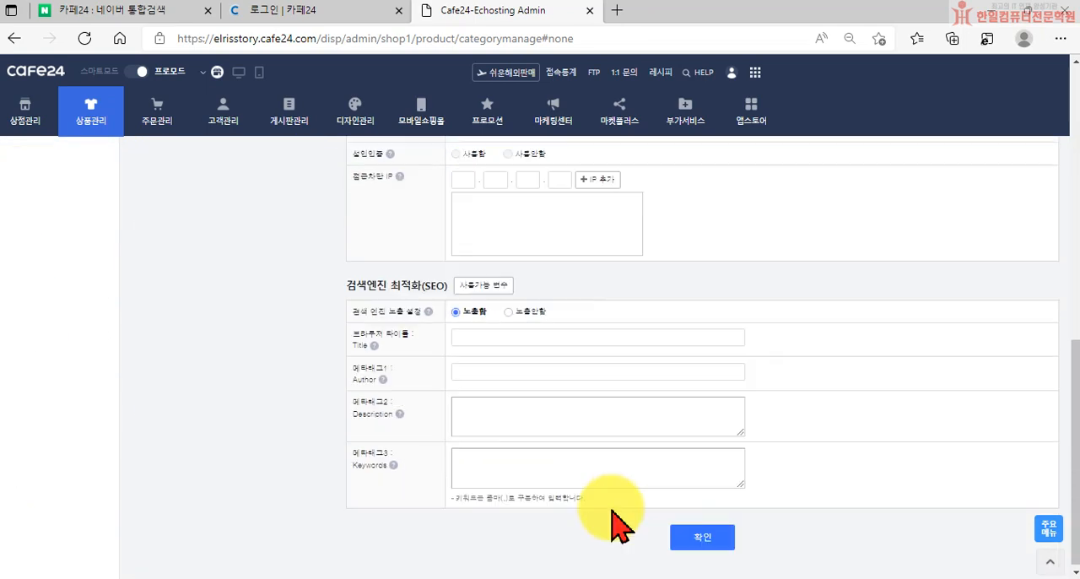
{"action": "left_click", "coordinate": [702, 537]}
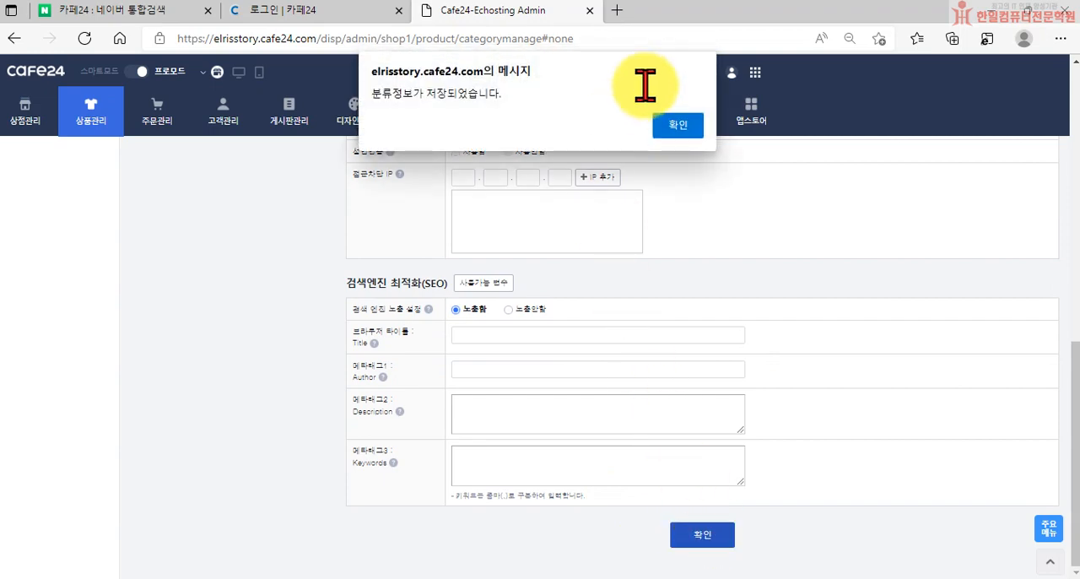
{"action": "left_click", "coordinate": [683, 129]}
Examine the ACC category's display settings and its search engine optimization fields for Title, Author, Description and Keywords
{"action": "scroll", "coordinate": [576, 281], "scroll_direction": "down", "scroll_amount": 3}
{"action": "scroll", "coordinate": [506, 248], "scroll_direction": "up", "scroll_amount": 3}
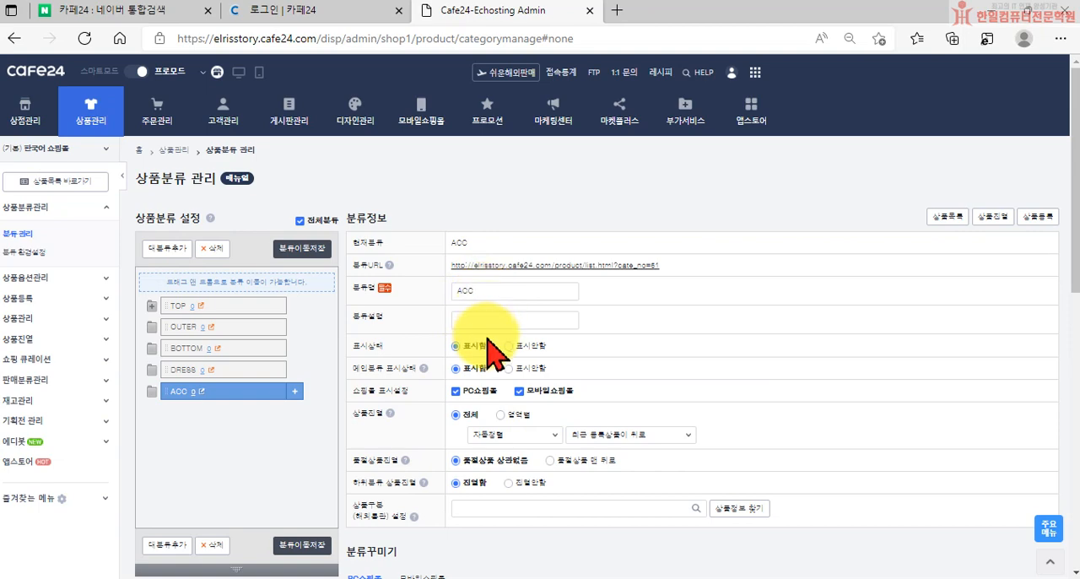
{"action": "scroll", "coordinate": [508, 358], "scroll_direction": "down", "scroll_amount": 4}
{"action": "scroll", "coordinate": [509, 358], "scroll_direction": "down", "scroll_amount": 3}
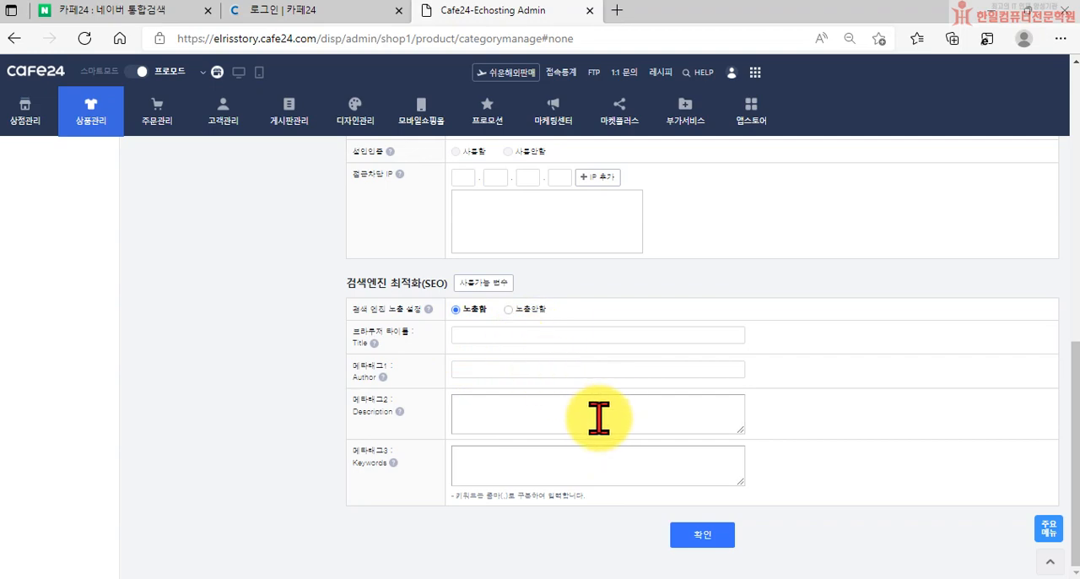
{"action": "left_click", "coordinate": [481, 337]}
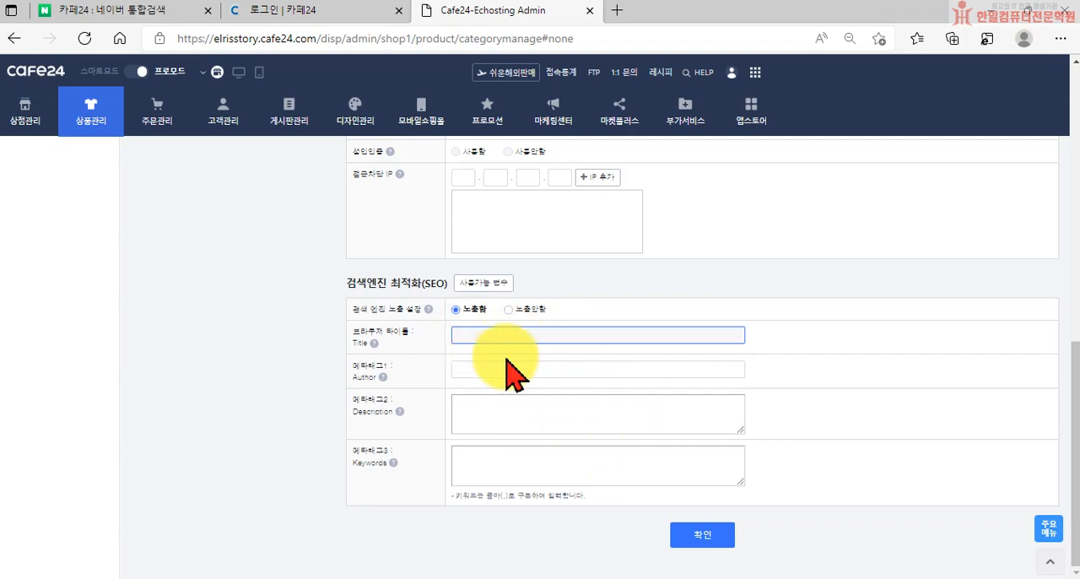
{"action": "scroll", "coordinate": [384, 359], "scroll_direction": "up", "scroll_amount": 4}
{"action": "scroll", "coordinate": [217, 313], "scroll_direction": "up", "scroll_amount": 3}
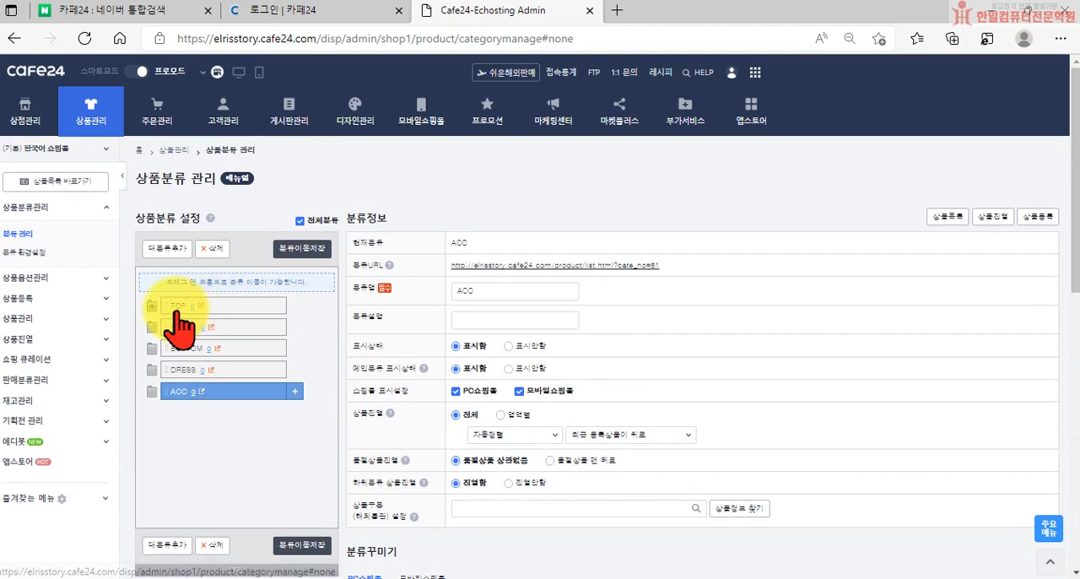
{"action": "scroll", "coordinate": [422, 430], "scroll_direction": "down", "scroll_amount": 7}
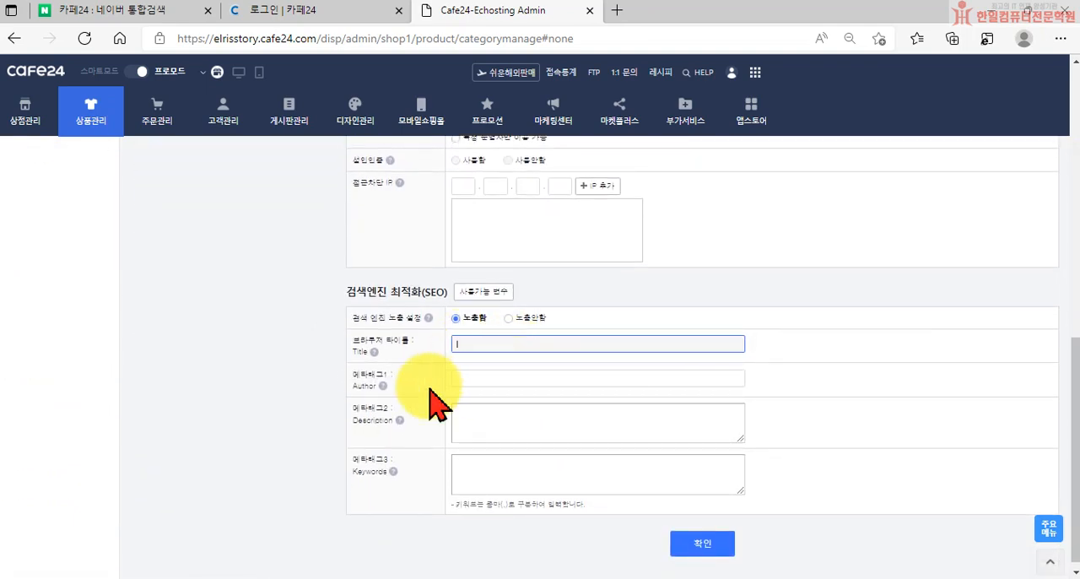
{"action": "left_click", "coordinate": [495, 379]}
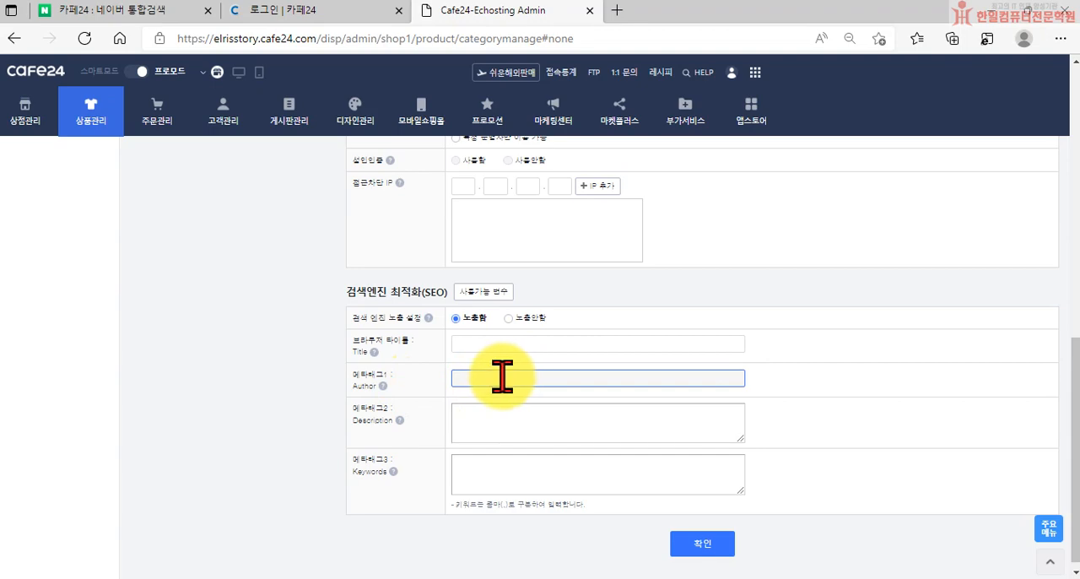
{"action": "left_click", "coordinate": [510, 470]}
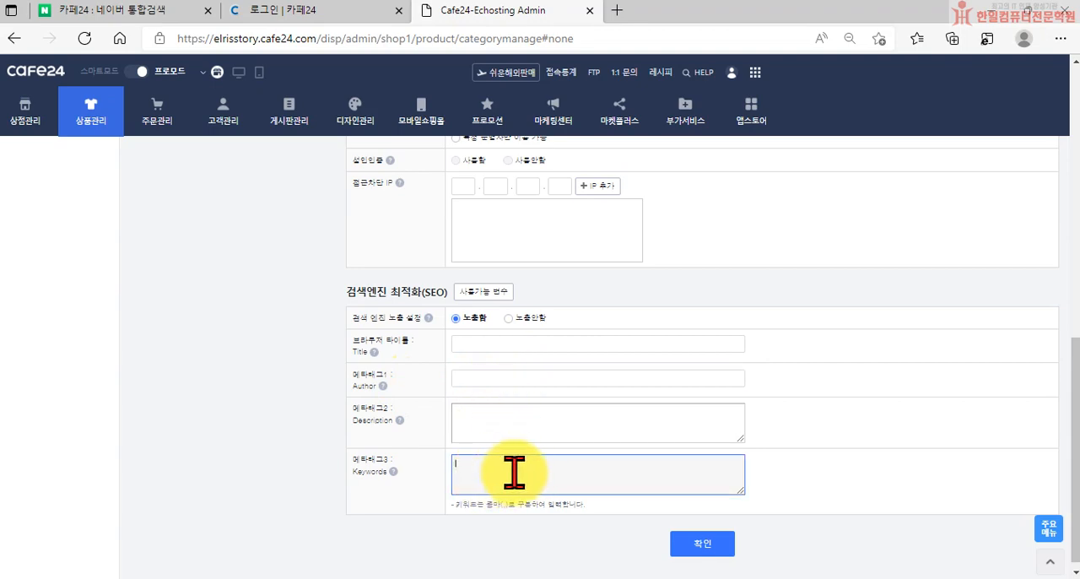
{"action": "scroll", "coordinate": [397, 397], "scroll_direction": "up", "scroll_amount": 15}
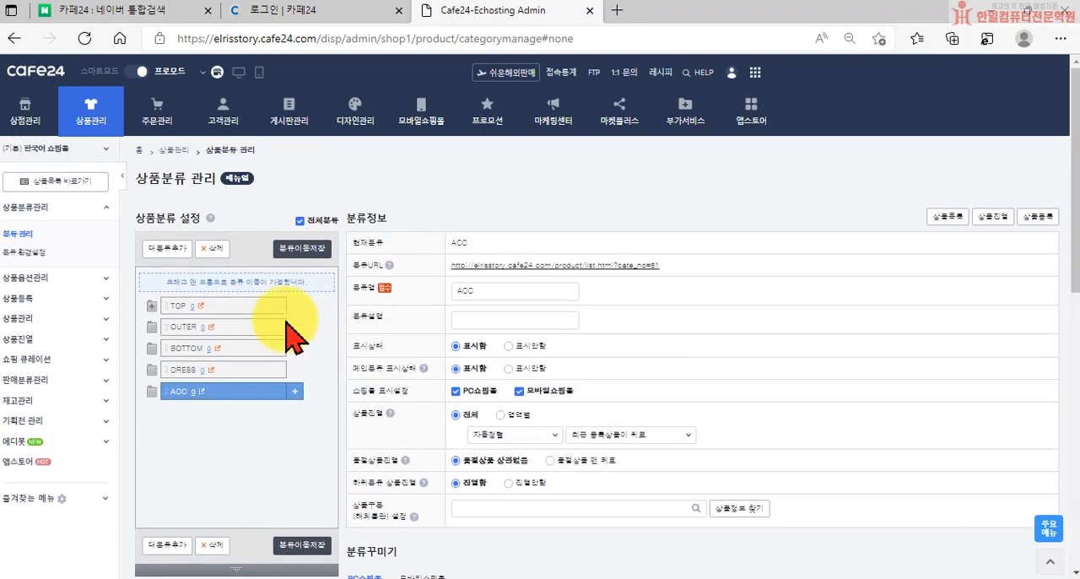
{"action": "scroll", "coordinate": [494, 397], "scroll_direction": "down", "scroll_amount": 15}
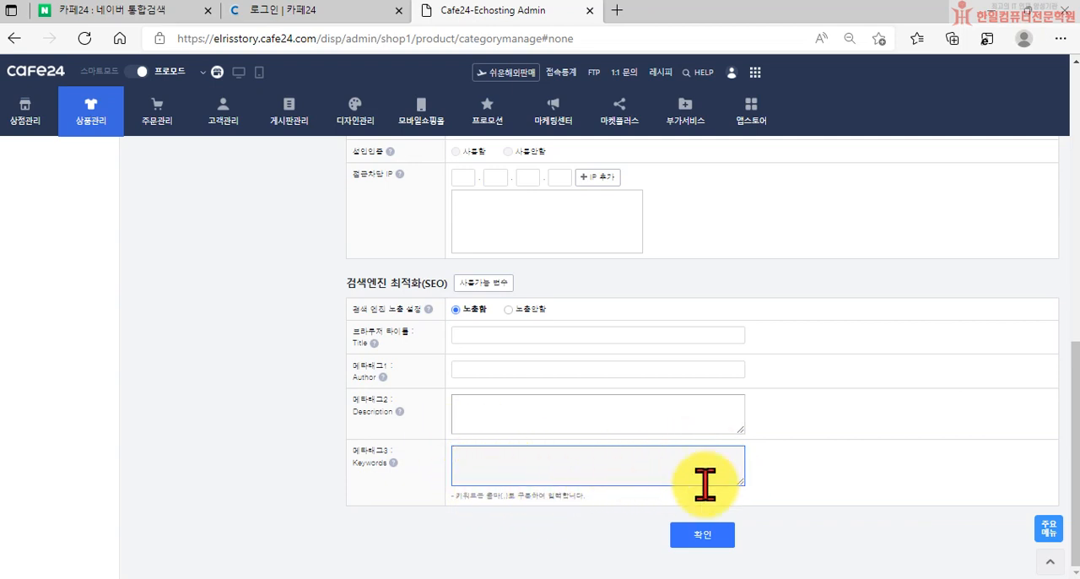
{"action": "scroll", "coordinate": [595, 475], "scroll_direction": "up", "scroll_amount": 4}
{"action": "scroll", "coordinate": [574, 493], "scroll_direction": "up", "scroll_amount": 4}
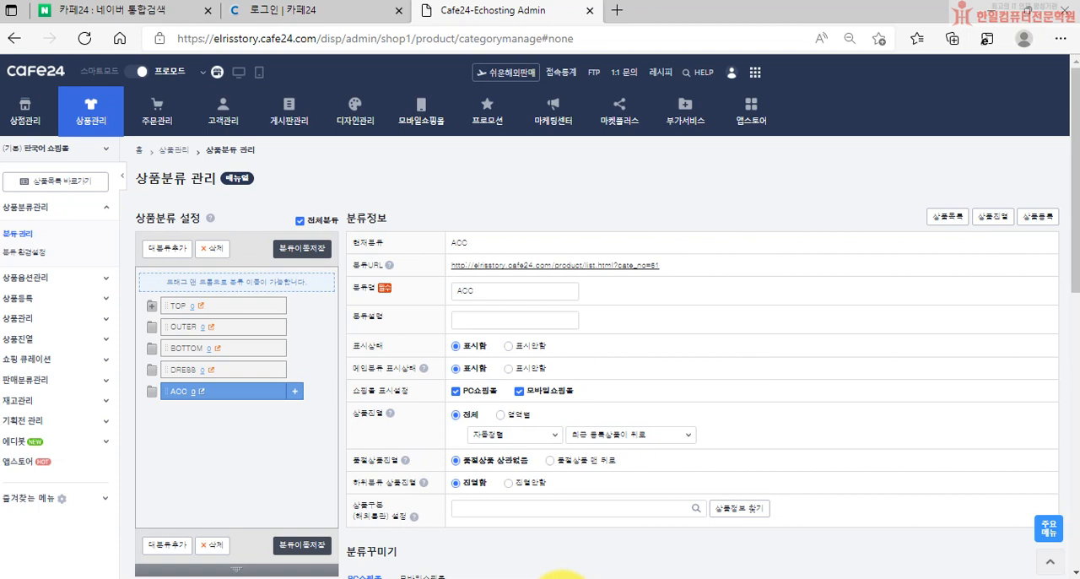
View the PC storefront to check its category menu, dismiss its popup, and return to the category management page
{"action": "left_click", "coordinate": [240, 76]}
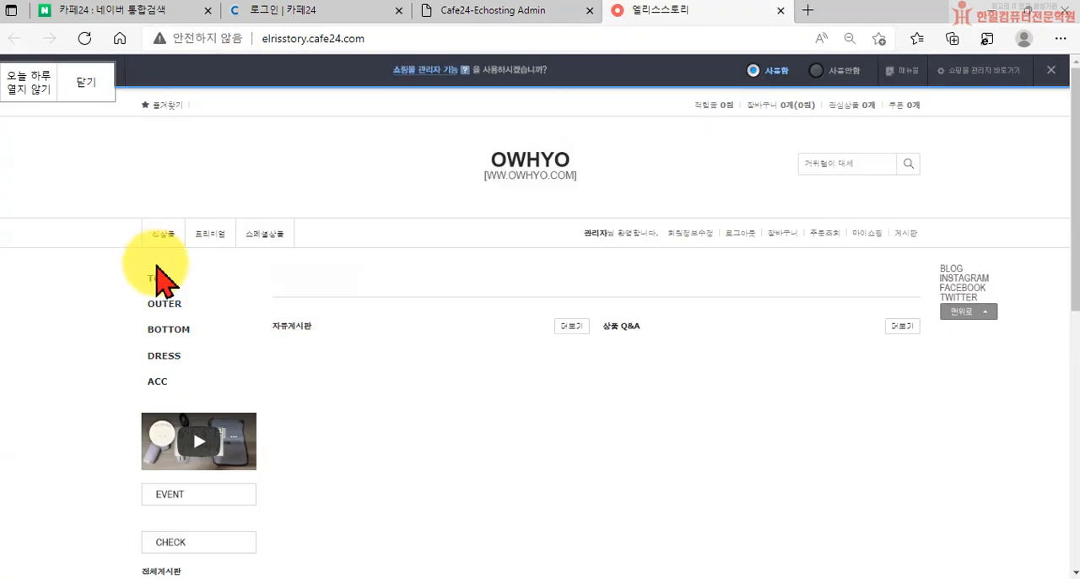
{"action": "left_click", "coordinate": [308, 498]}
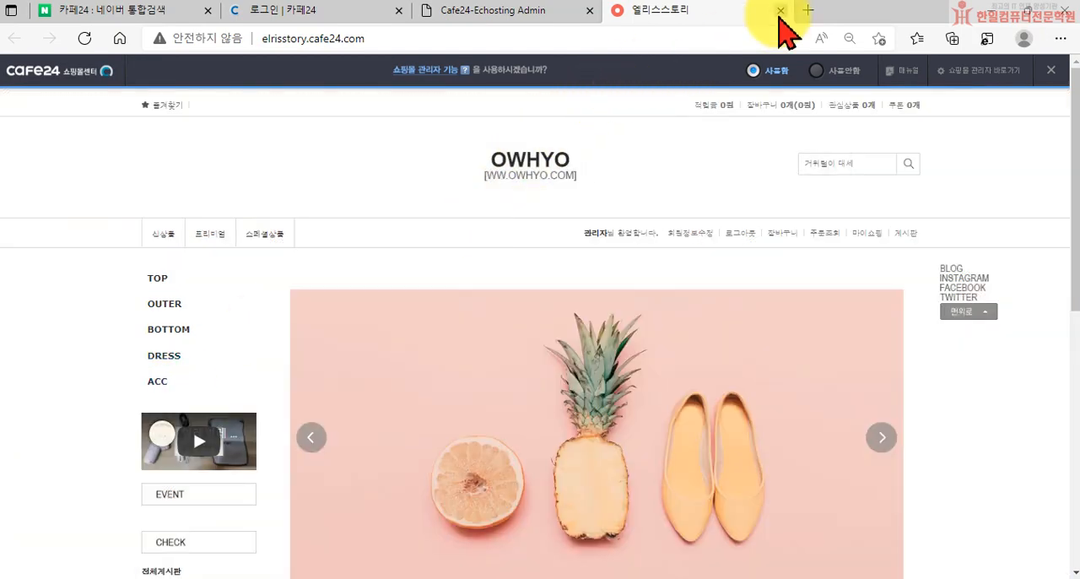
{"action": "left_click", "coordinate": [779, 11]}
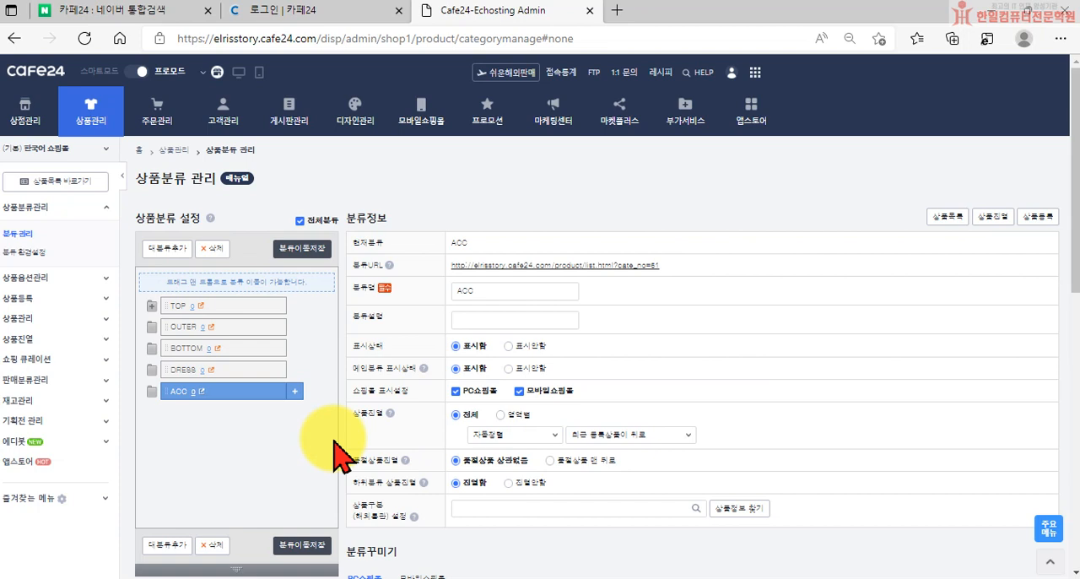
Add a subcategory under TOP with the default name 새 상품분류
{"action": "left_click", "coordinate": [226, 306]}
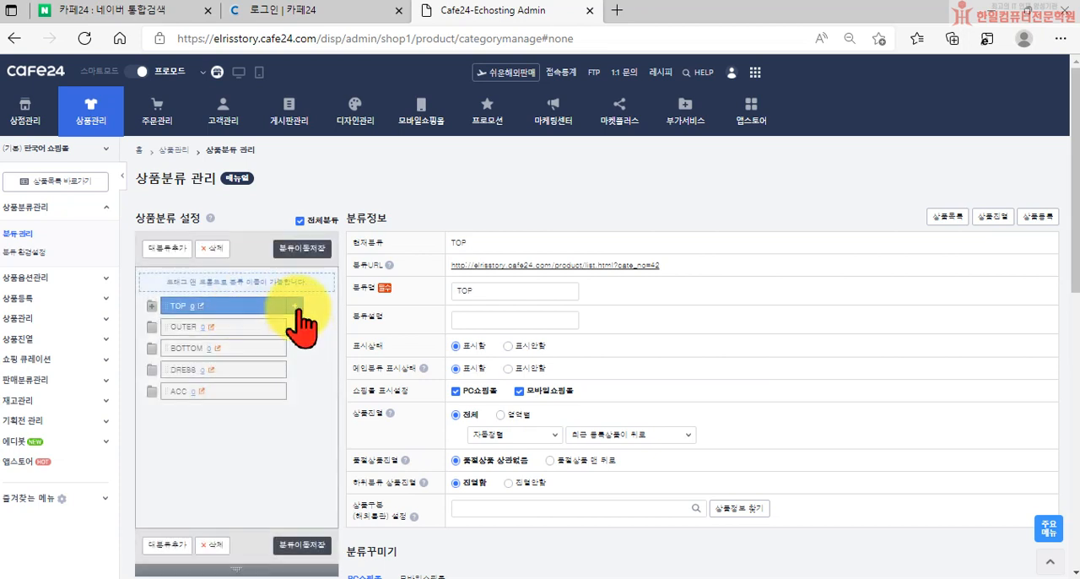
{"action": "left_click", "coordinate": [295, 307]}
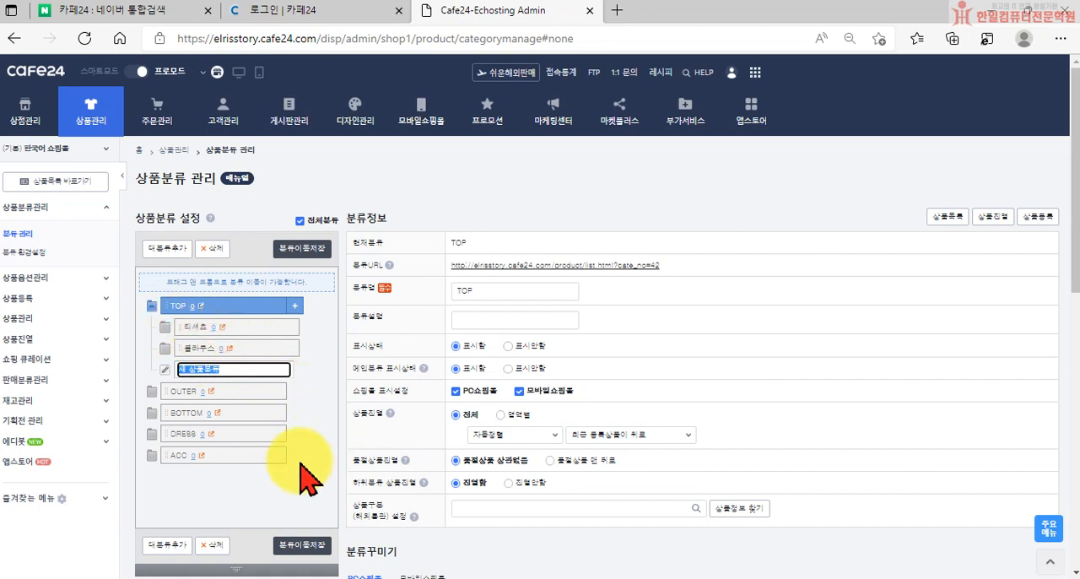
{"action": "left_click", "coordinate": [300, 489]}
Delete the 티셔츠, 블라우스 and 새 상품분류 subcategories under TOP
{"action": "left_click", "coordinate": [195, 326]}
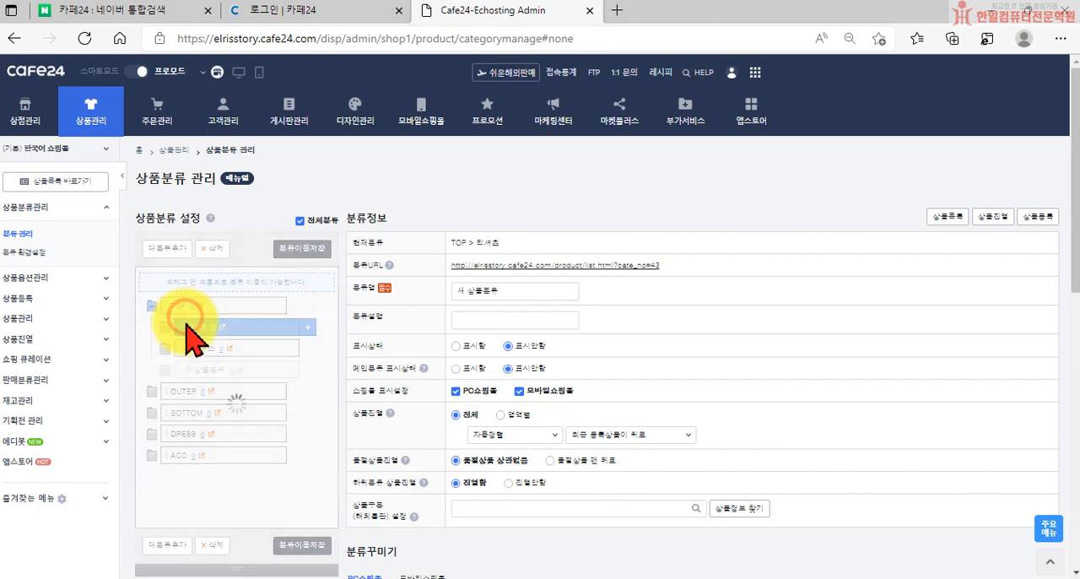
{"action": "left_click", "coordinate": [212, 544]}
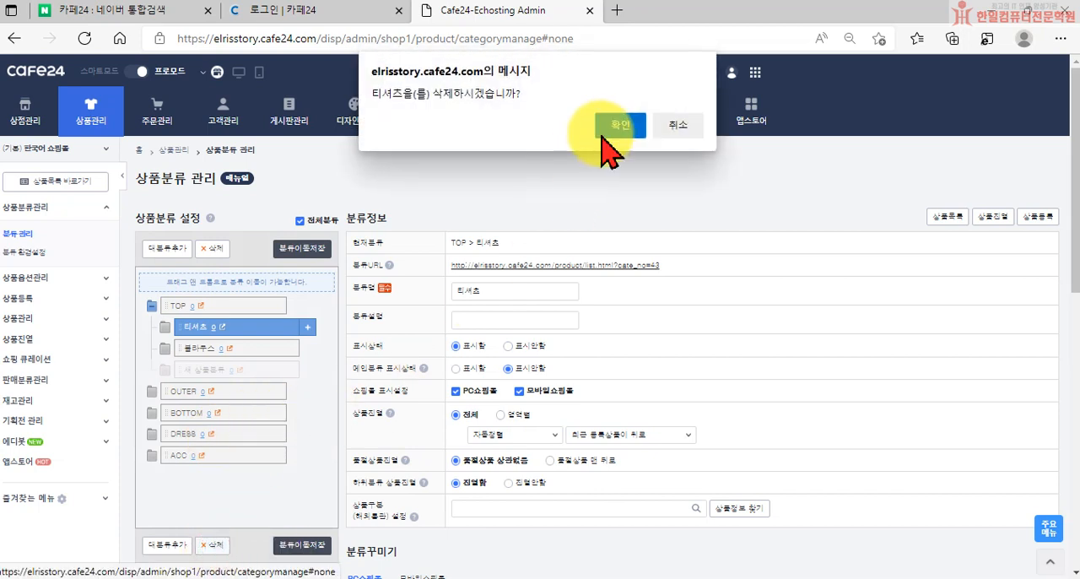
{"action": "left_click", "coordinate": [613, 126]}
{"action": "left_click", "coordinate": [299, 326]}
{"action": "left_click", "coordinate": [212, 545]}
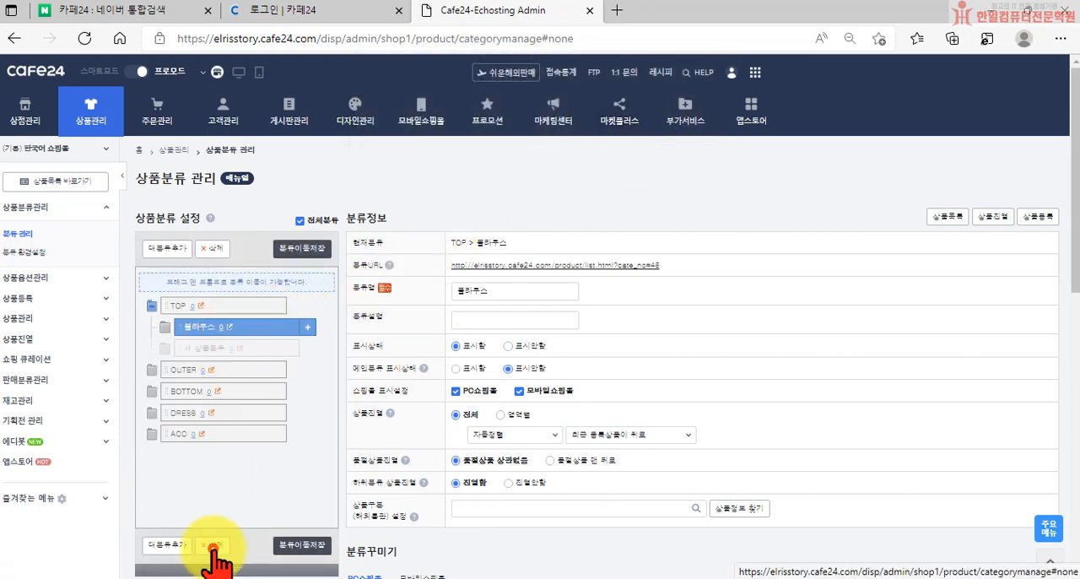
{"action": "left_click", "coordinate": [620, 126]}
{"action": "left_click", "coordinate": [245, 327]}
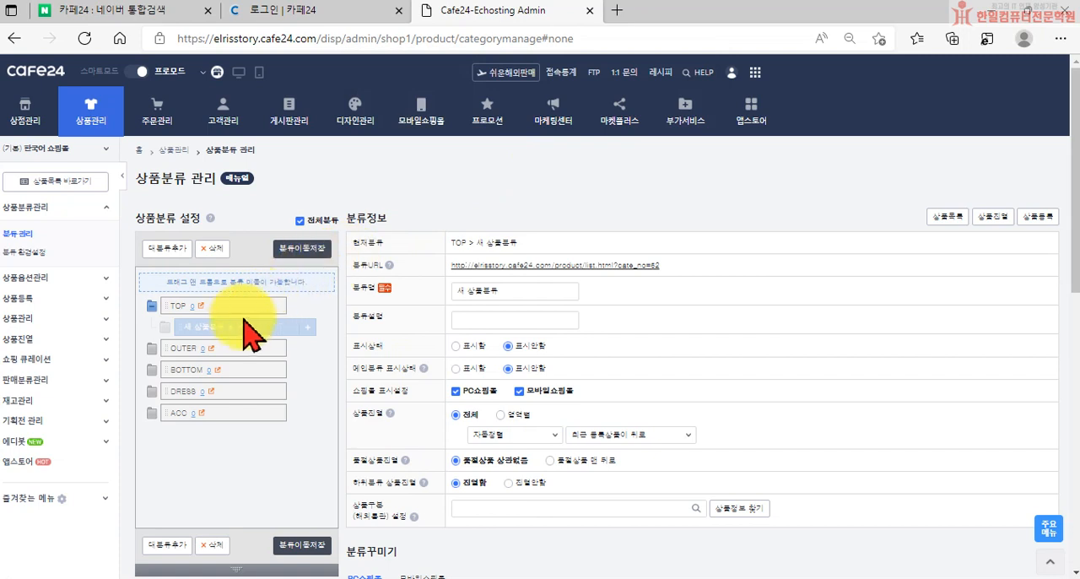
{"action": "left_click", "coordinate": [213, 544]}
{"action": "left_click", "coordinate": [605, 133]}
Add a subcategory named T-shirts under TOP, set its 표시상태 to 표시함, and save it
{"action": "left_click", "coordinate": [193, 309]}
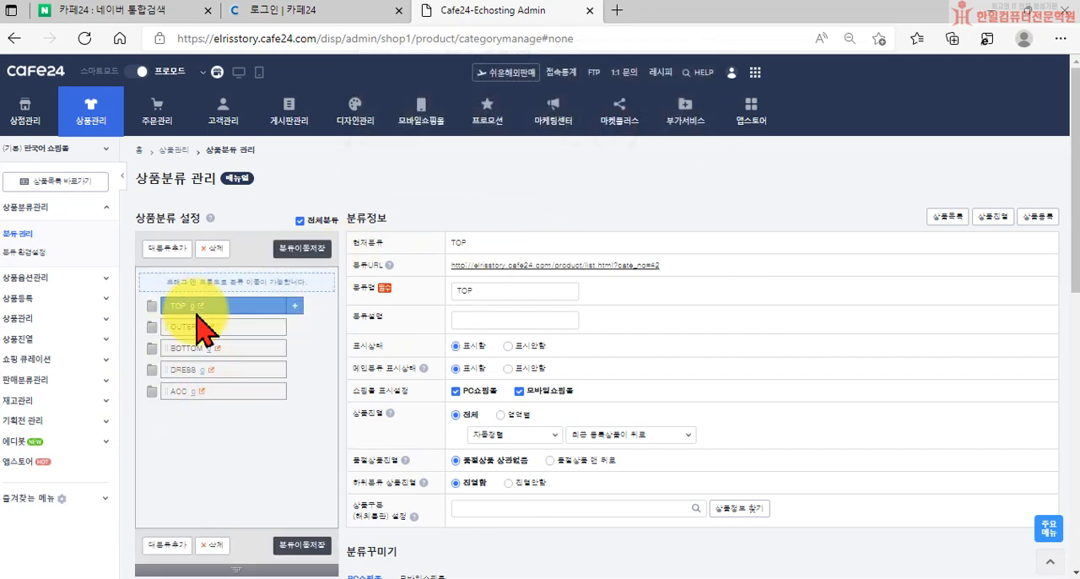
{"action": "left_click", "coordinate": [293, 306]}
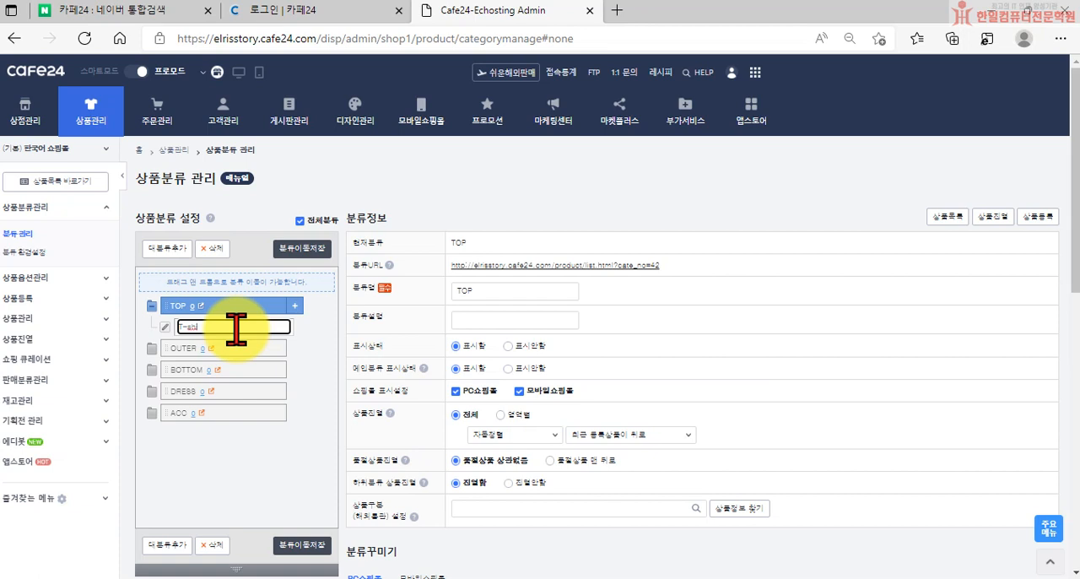
{"action": "key", "text": "Return"}
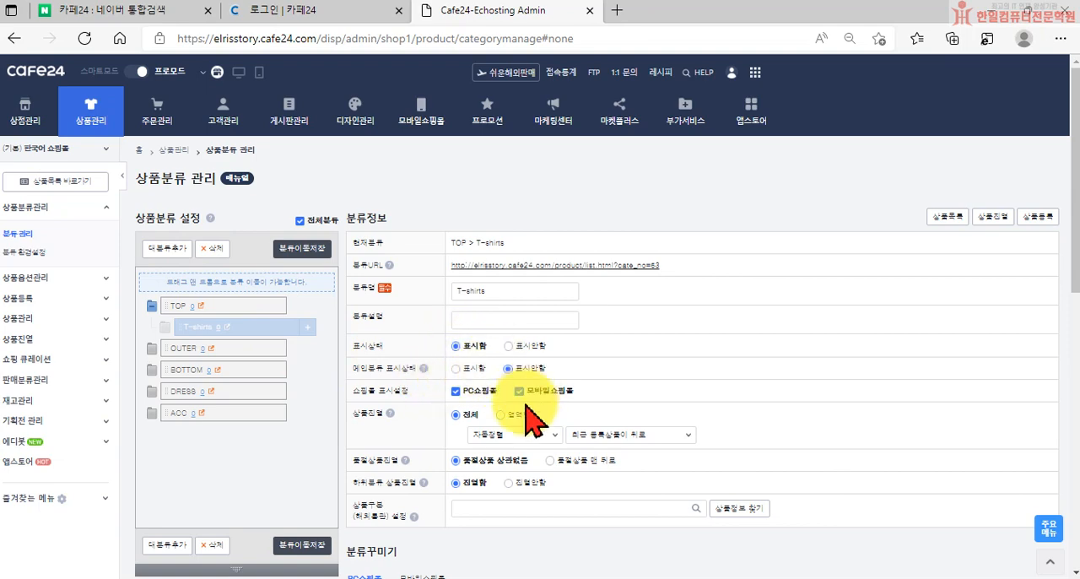
{"action": "scroll", "coordinate": [535, 422], "scroll_direction": "down", "scroll_amount": 10}
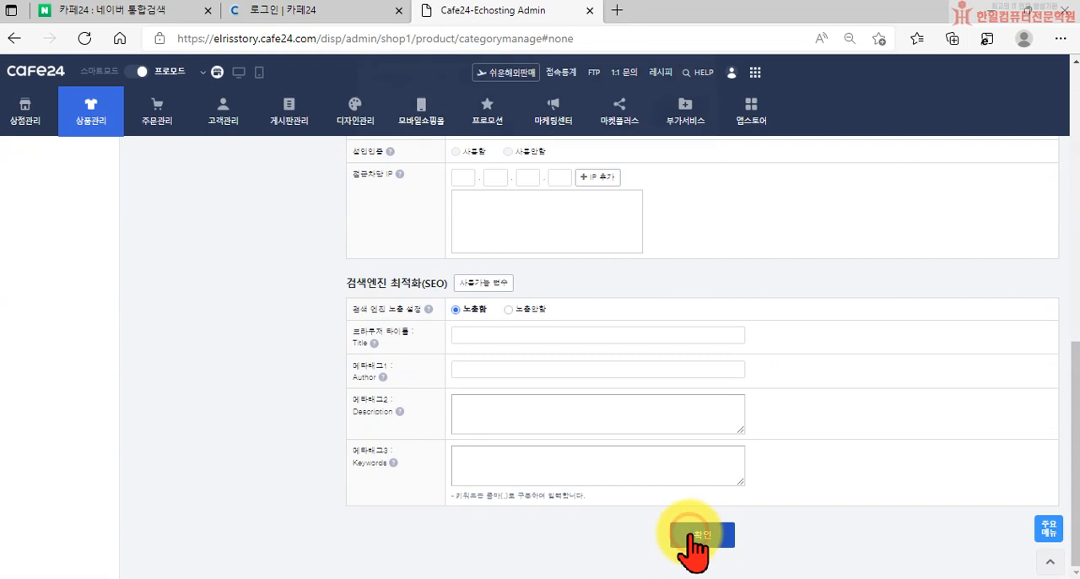
{"action": "left_click", "coordinate": [691, 535]}
{"action": "left_click", "coordinate": [680, 128]}
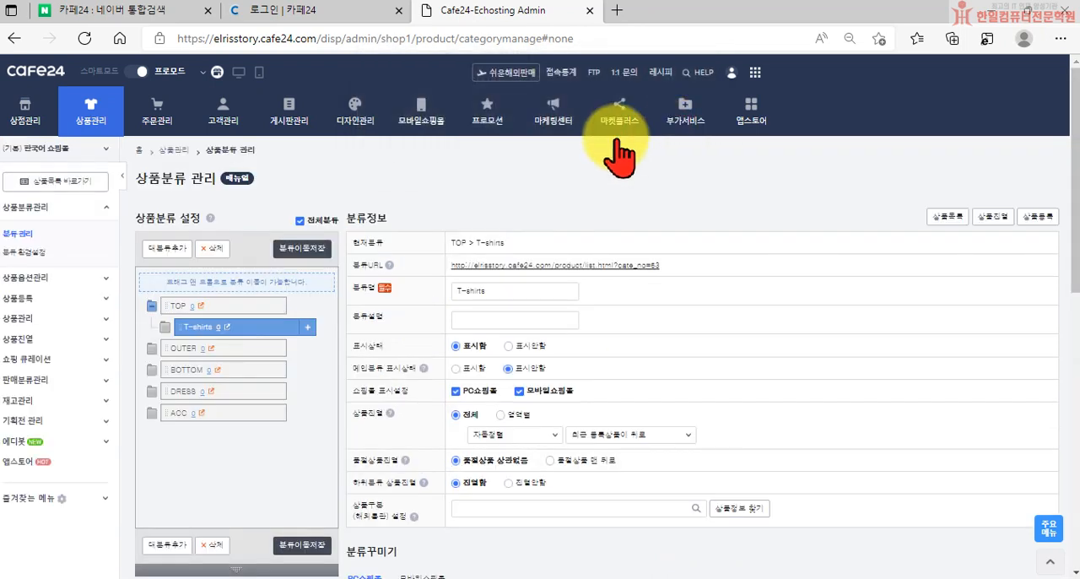
Add a subcategory named Bloues under TOP, set its 표시상태 to 표시함, and save it
{"action": "left_click", "coordinate": [236, 305]}
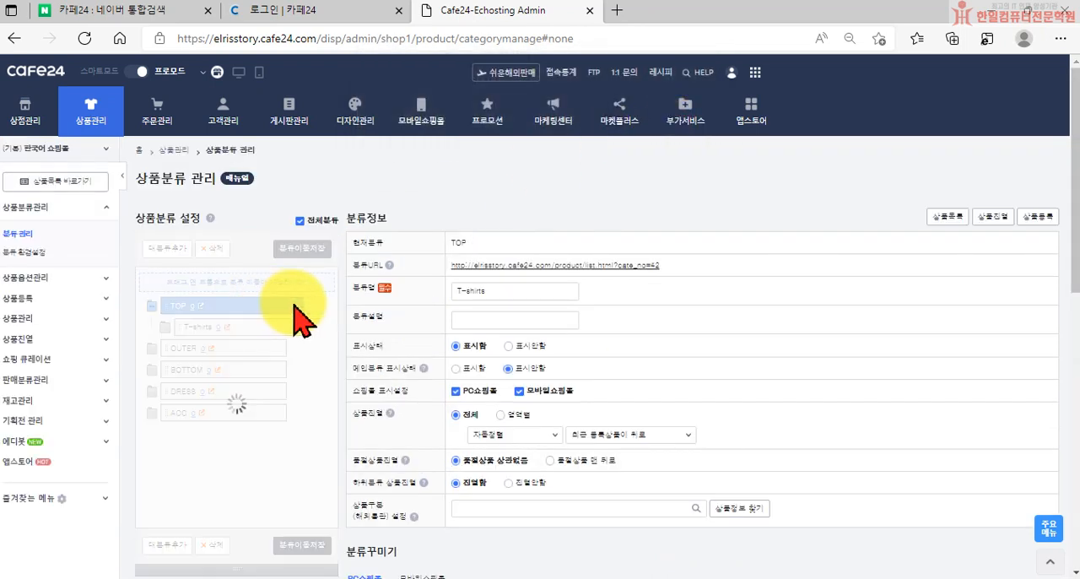
{"action": "left_click", "coordinate": [295, 305]}
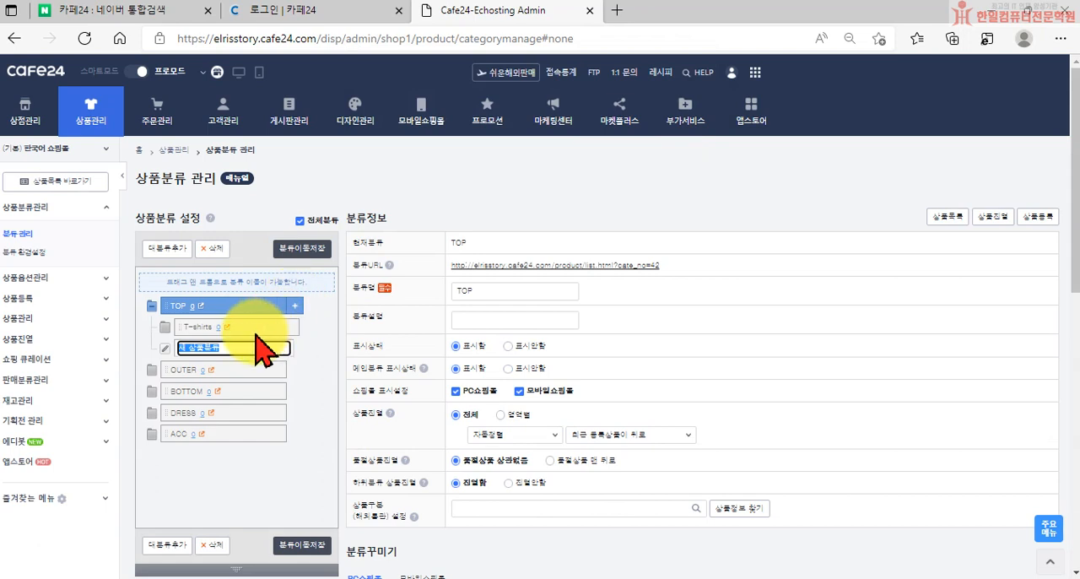
{"action": "type", "text": "티"}
{"action": "type", "text": "Blouses"}
{"action": "key", "text": "Return"}
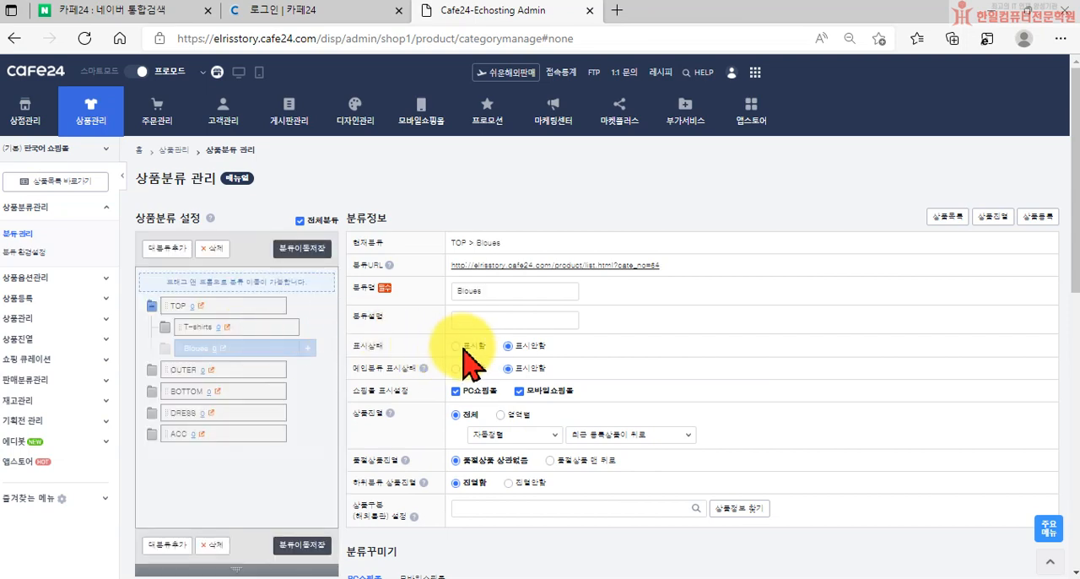
{"action": "left_click", "coordinate": [457, 346]}
{"action": "scroll", "coordinate": [565, 447], "scroll_direction": "down", "scroll_amount": 10}
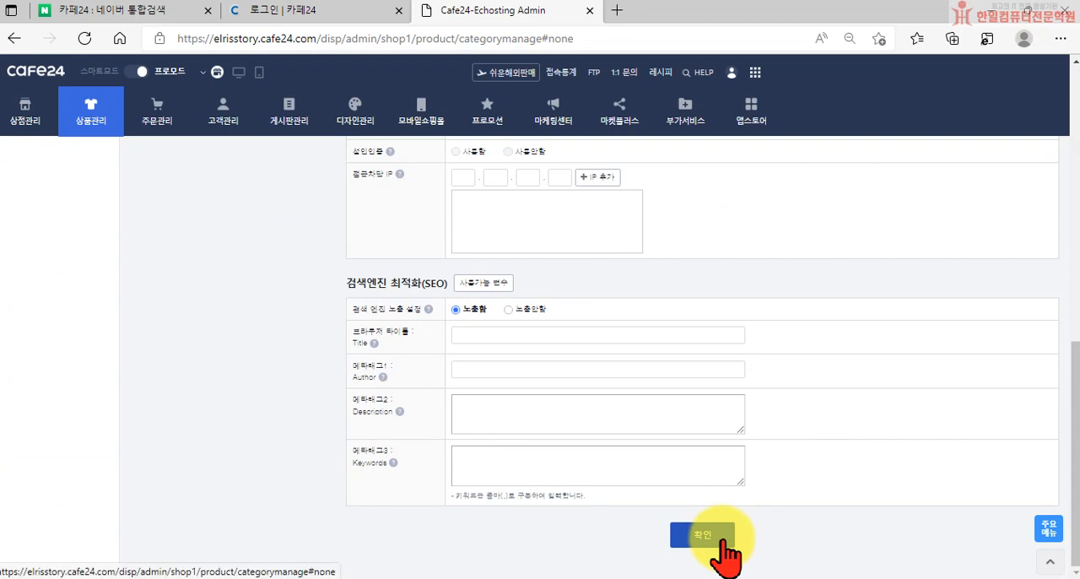
{"action": "left_click", "coordinate": [715, 540]}
{"action": "left_click", "coordinate": [680, 120]}
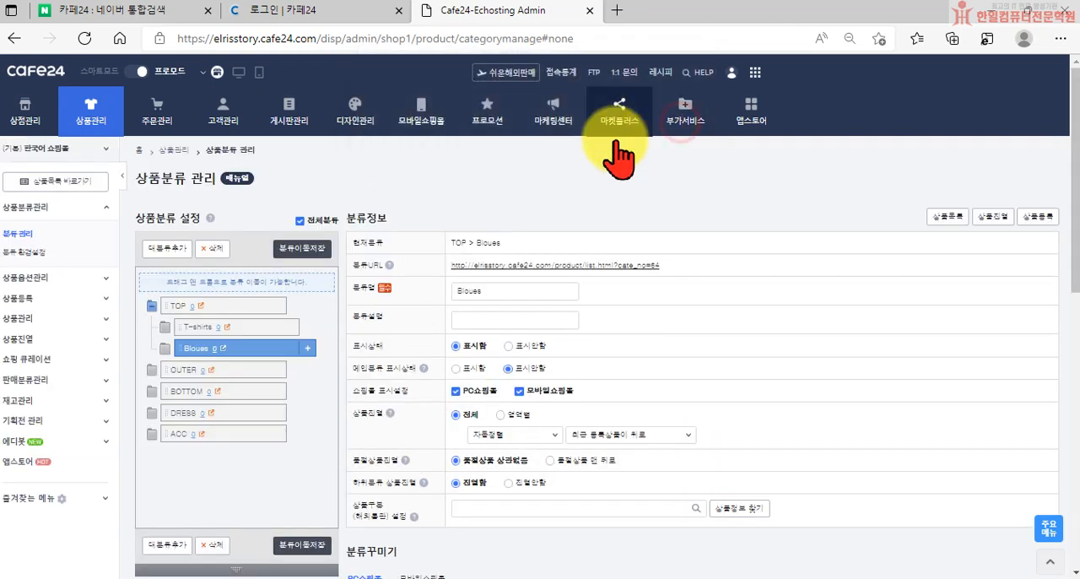
Add a subcategory named Knit under TOP, set its 표시상태 to 표시함, and save it
{"action": "left_click", "coordinate": [229, 307]}
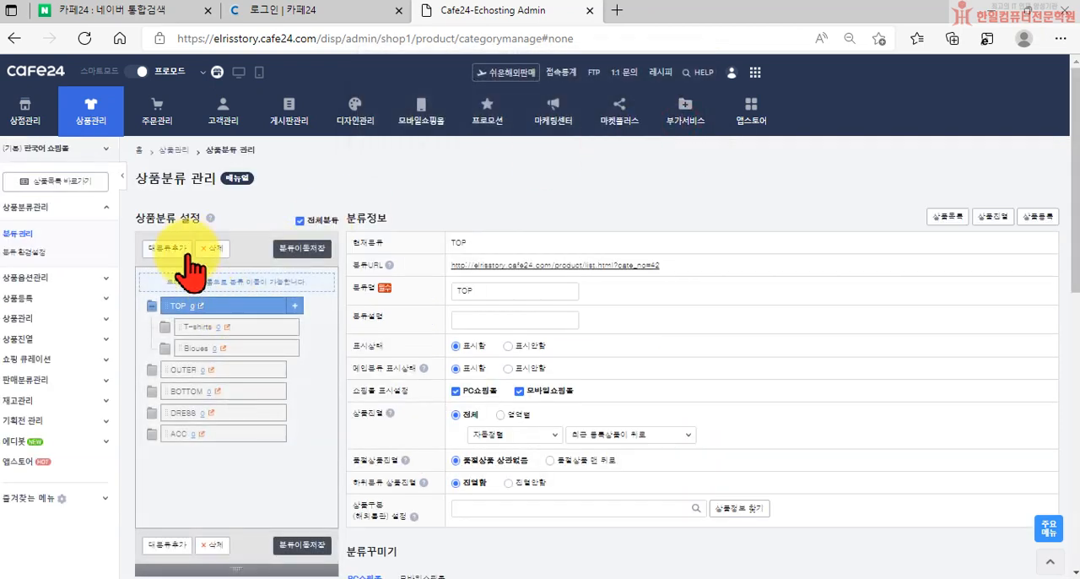
{"action": "left_click", "coordinate": [294, 306]}
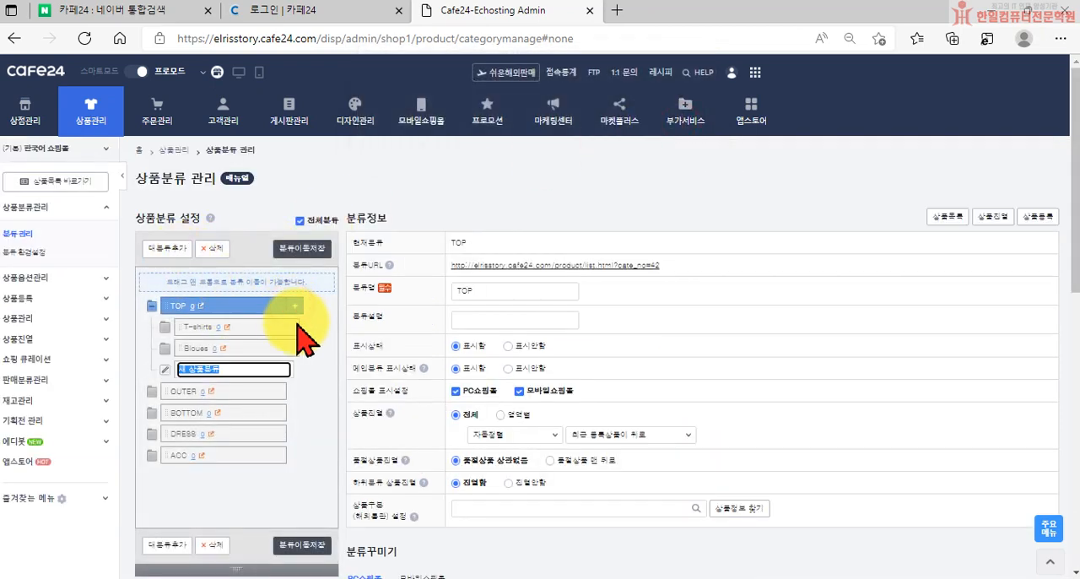
{"action": "left_click", "coordinate": [496, 284]}
{"action": "left_click", "coordinate": [228, 374]}
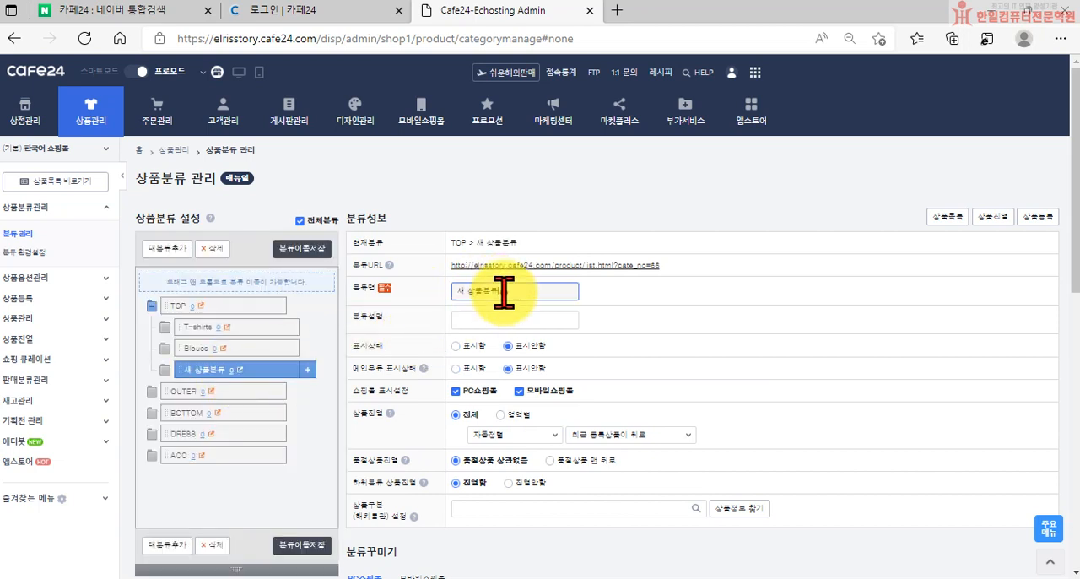
{"action": "left_click_drag", "start_coordinate": [504, 292], "coordinate": [388, 296]}
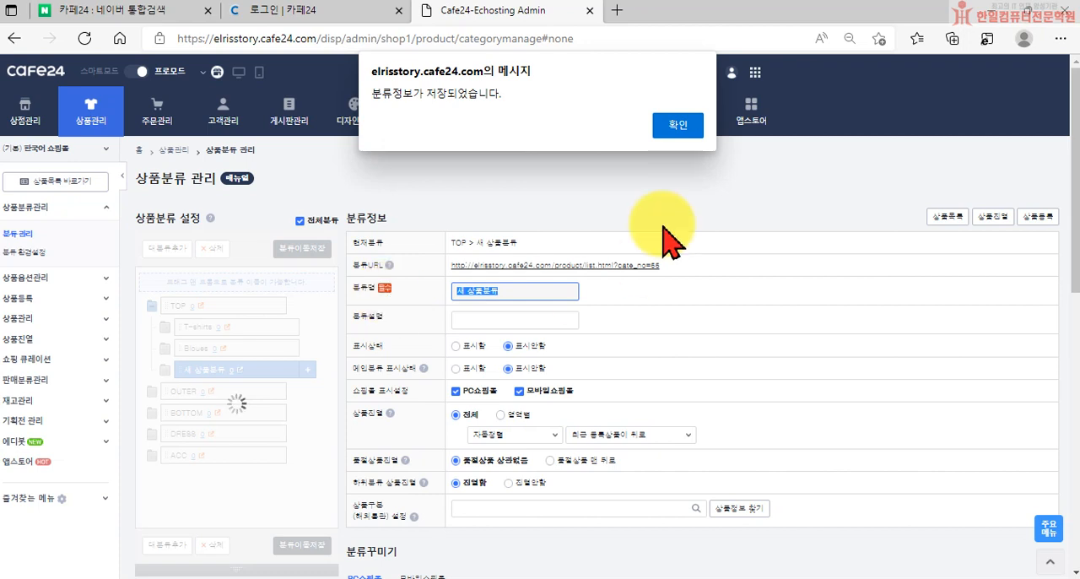
{"action": "left_click", "coordinate": [683, 127]}
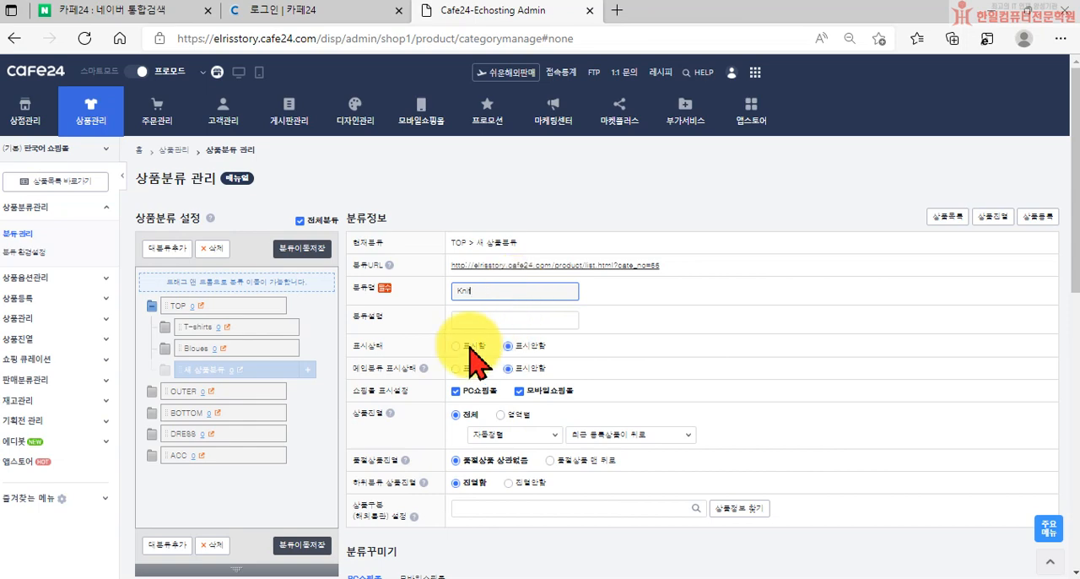
{"action": "scroll", "coordinate": [471, 349], "scroll_direction": "down", "scroll_amount": 10}
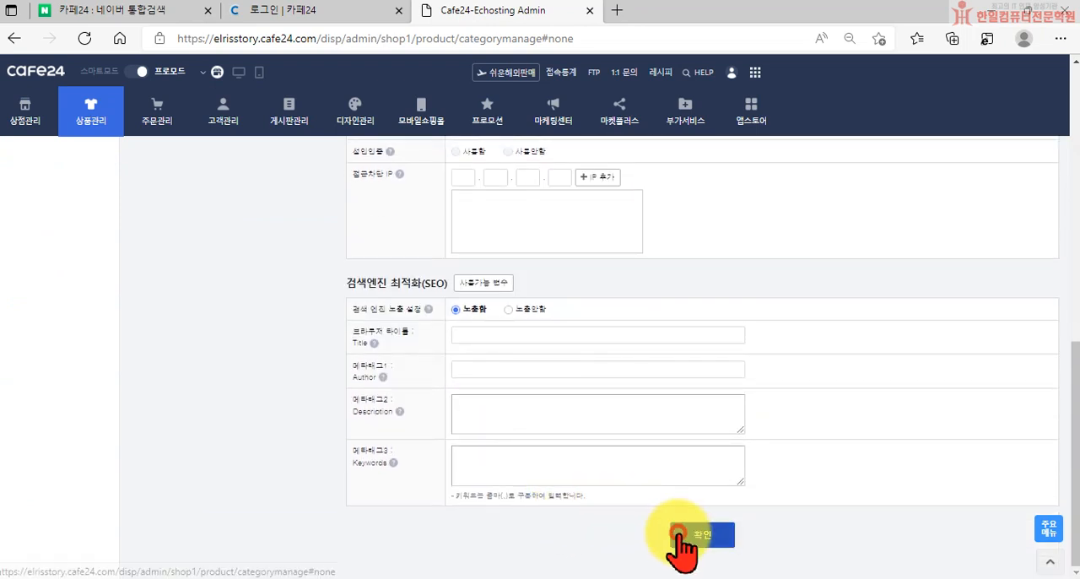
{"action": "left_click", "coordinate": [683, 534]}
{"action": "left_click", "coordinate": [679, 125]}
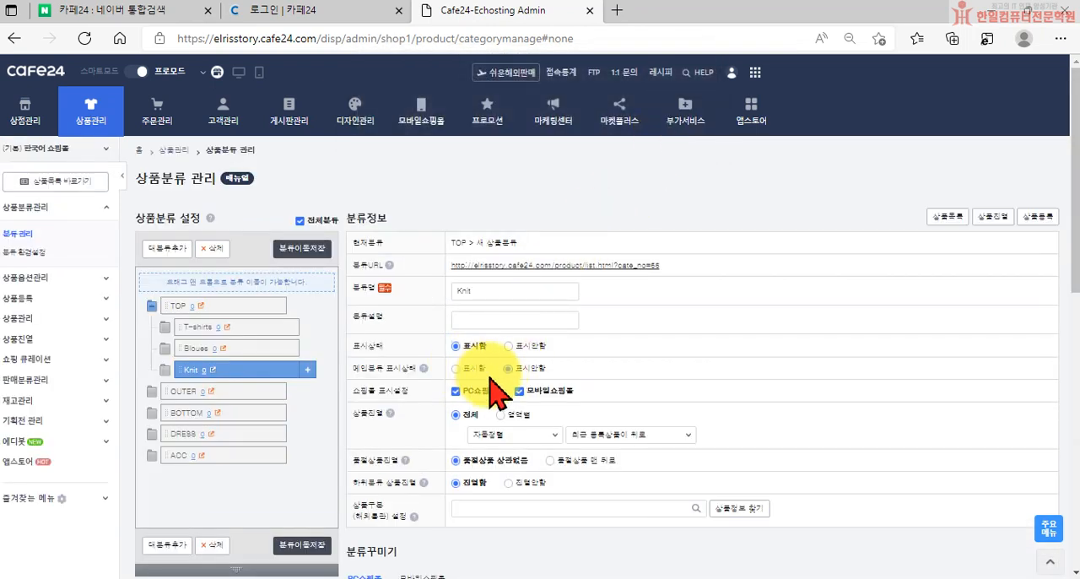
Check the storefront's TOP category page for its subcategories, and return to the category management page
{"action": "left_click", "coordinate": [218, 73]}
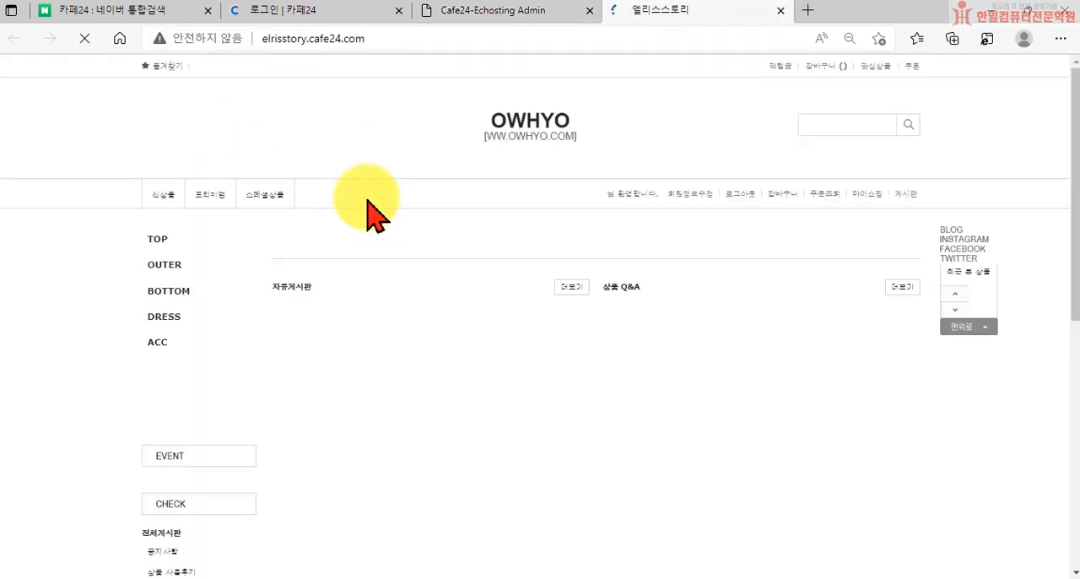
{"action": "left_click", "coordinate": [304, 496]}
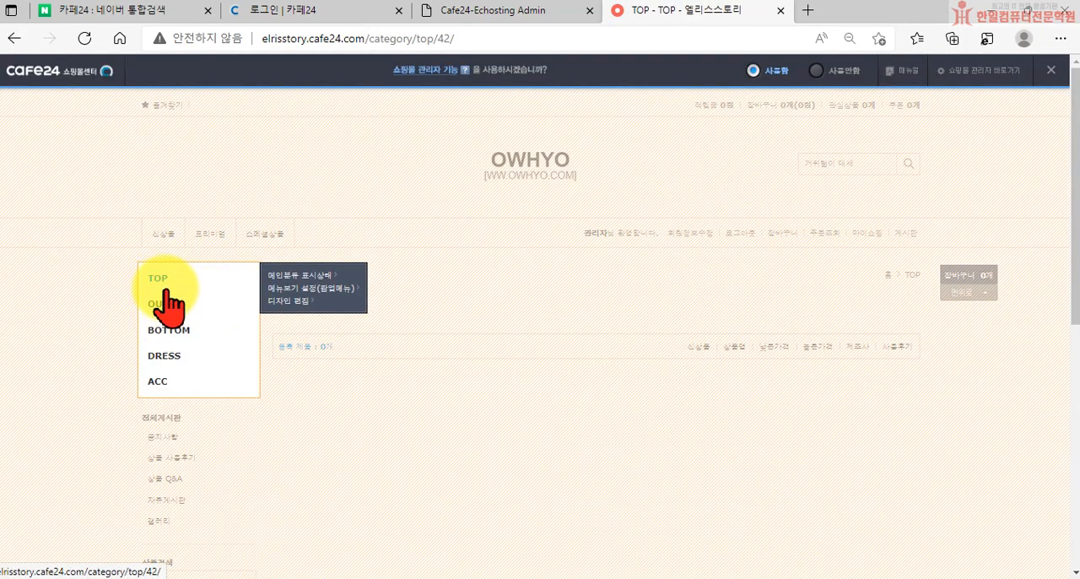
{"action": "scroll", "coordinate": [398, 415], "scroll_direction": "down", "scroll_amount": 2}
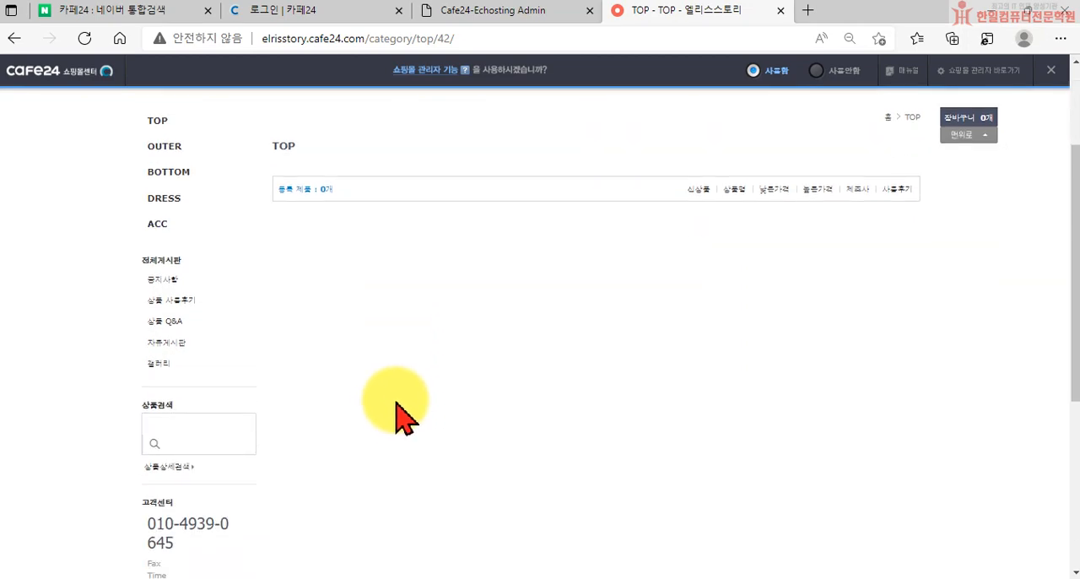
{"action": "scroll", "coordinate": [397, 410], "scroll_direction": "up", "scroll_amount": 2}
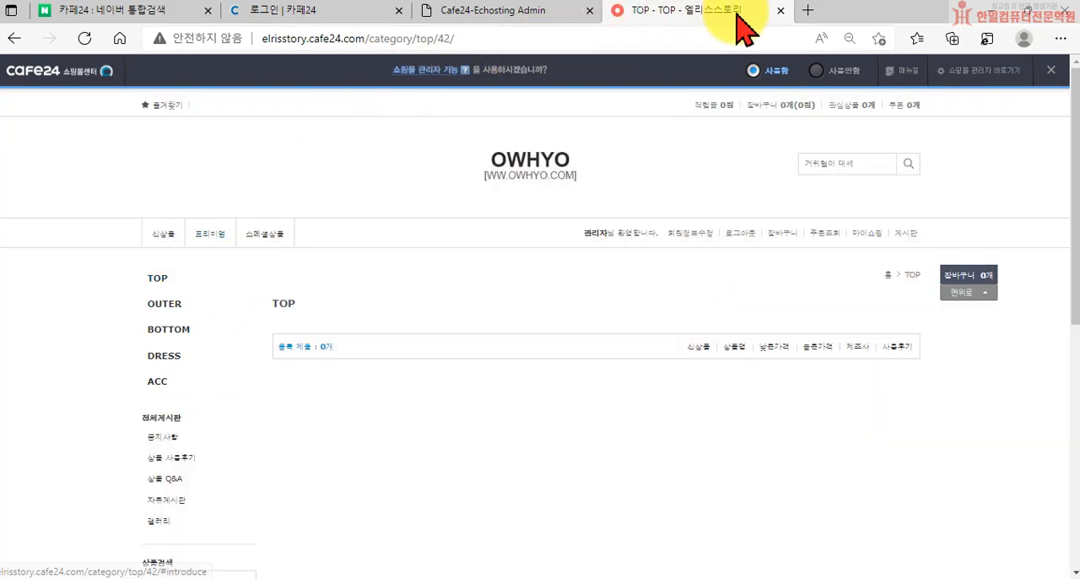
{"action": "left_click", "coordinate": [781, 10]}
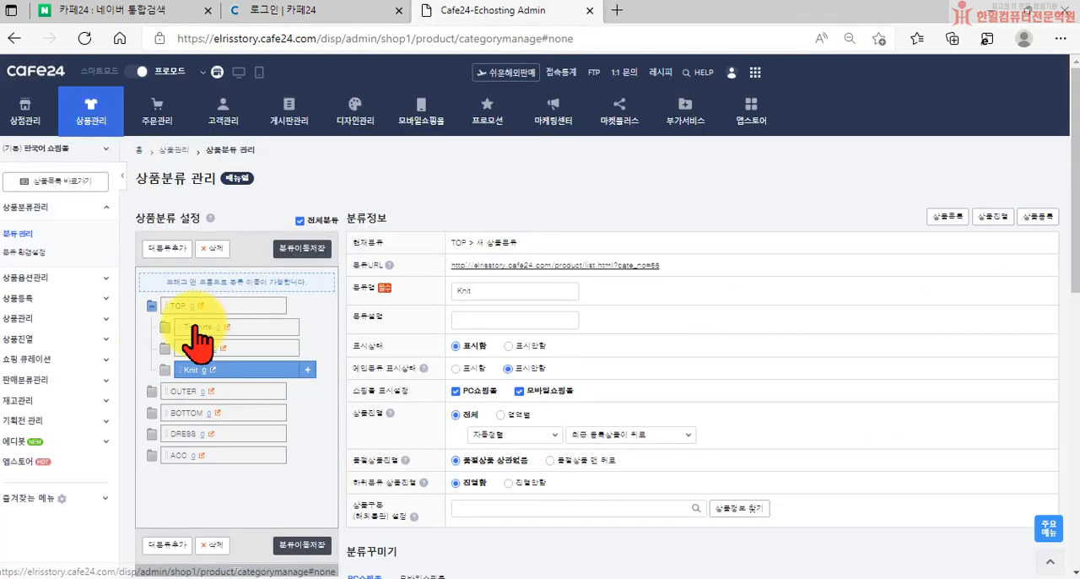
Set the T-shirts subcategory's 메인분류 표시상태 to 표시함 and save it
{"action": "left_click", "coordinate": [202, 328]}
{"action": "left_click", "coordinate": [456, 369]}
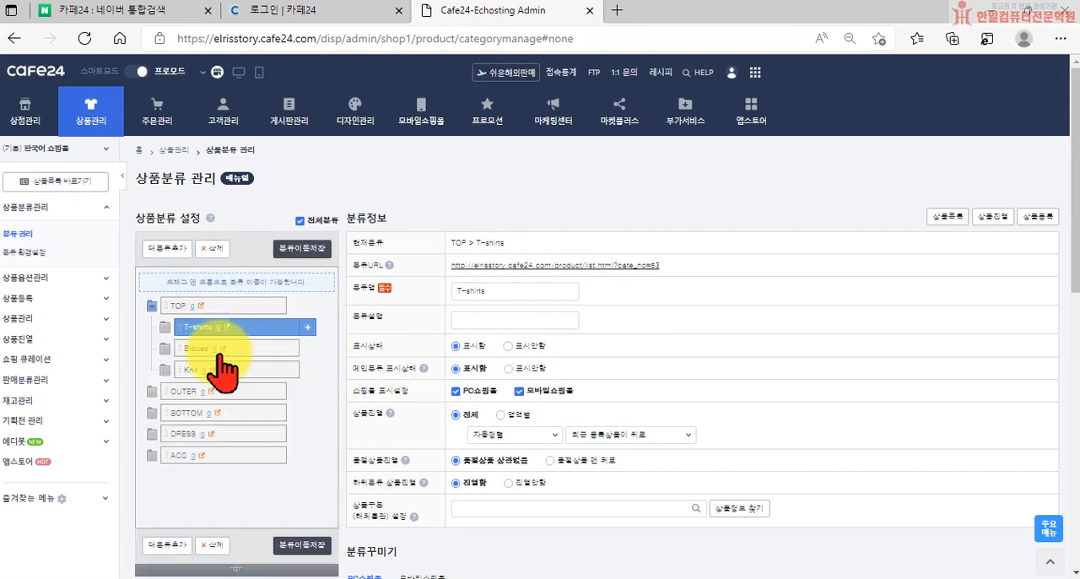
{"action": "scroll", "coordinate": [590, 506], "scroll_direction": "down", "scroll_amount": 10}
{"action": "left_click", "coordinate": [693, 540]}
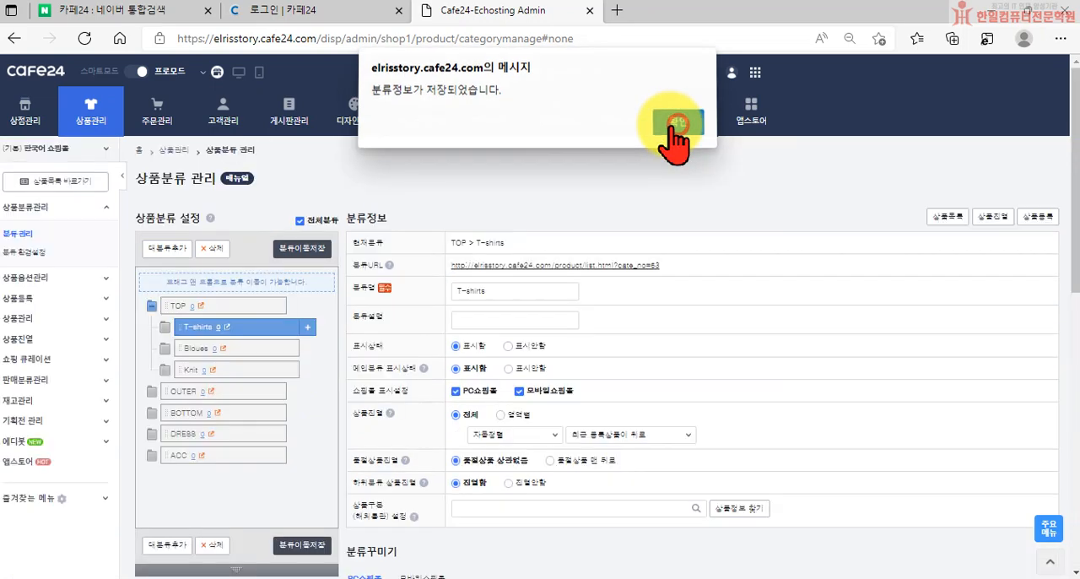
{"action": "left_click", "coordinate": [677, 127]}
Set the Bloues subcategory's 메인분류 표시상태 to 표시함 and save it
{"action": "left_click", "coordinate": [200, 348]}
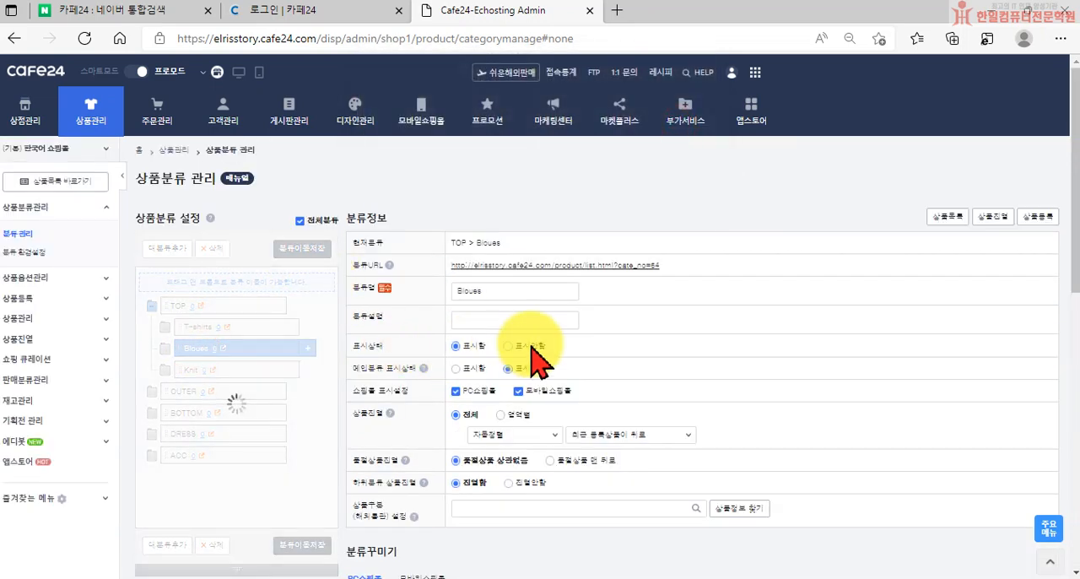
{"action": "scroll", "coordinate": [559, 416], "scroll_direction": "down", "scroll_amount": 10}
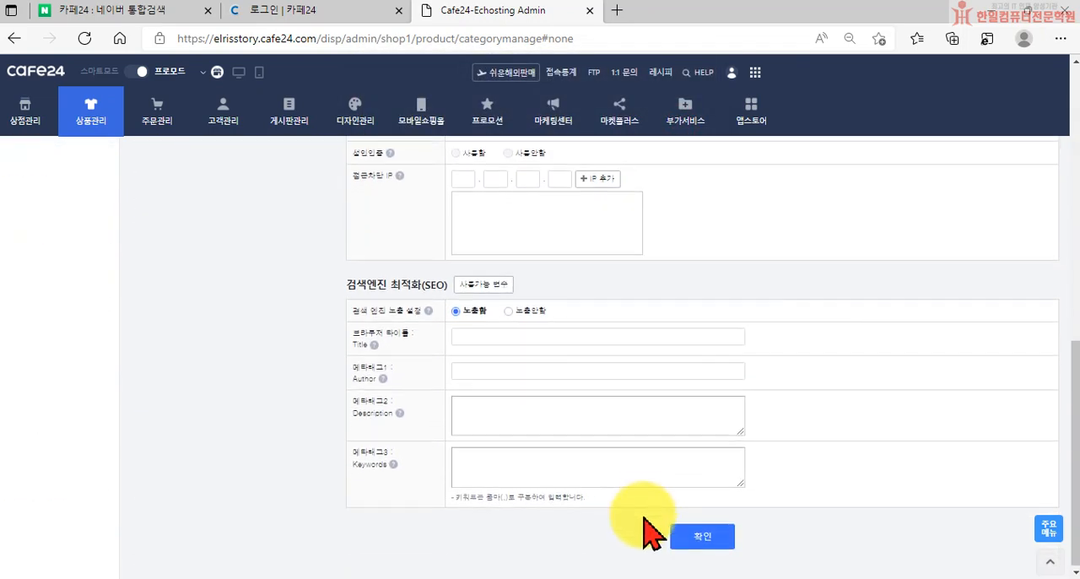
{"action": "left_click", "coordinate": [709, 537]}
{"action": "left_click", "coordinate": [677, 127]}
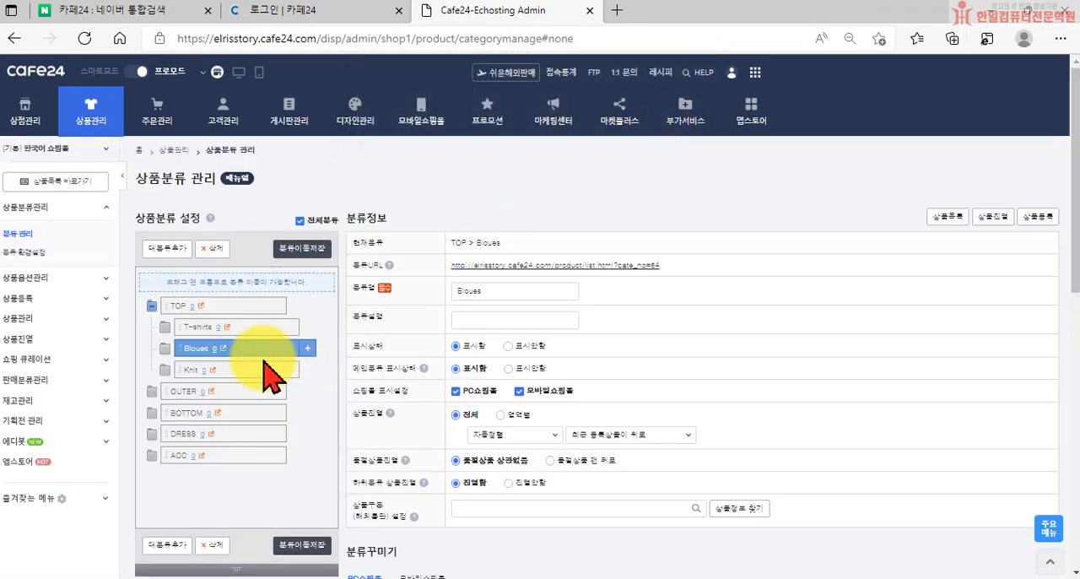
Set the Knit subcategory's 메인분류 표시상태 to 표시함 and save it
{"action": "left_click", "coordinate": [185, 371]}
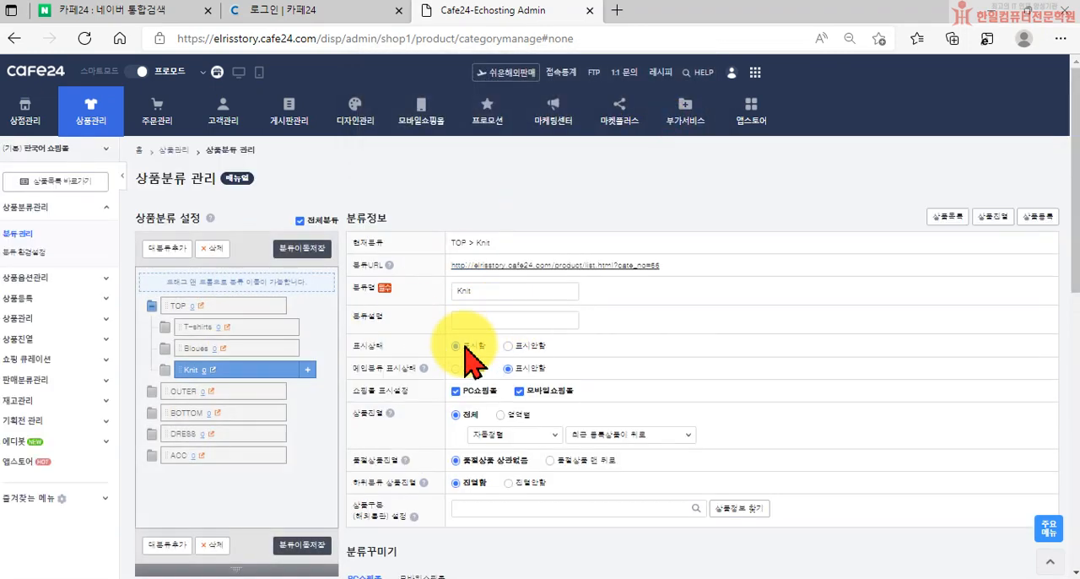
{"action": "scroll", "coordinate": [591, 405], "scroll_direction": "down", "scroll_amount": 10}
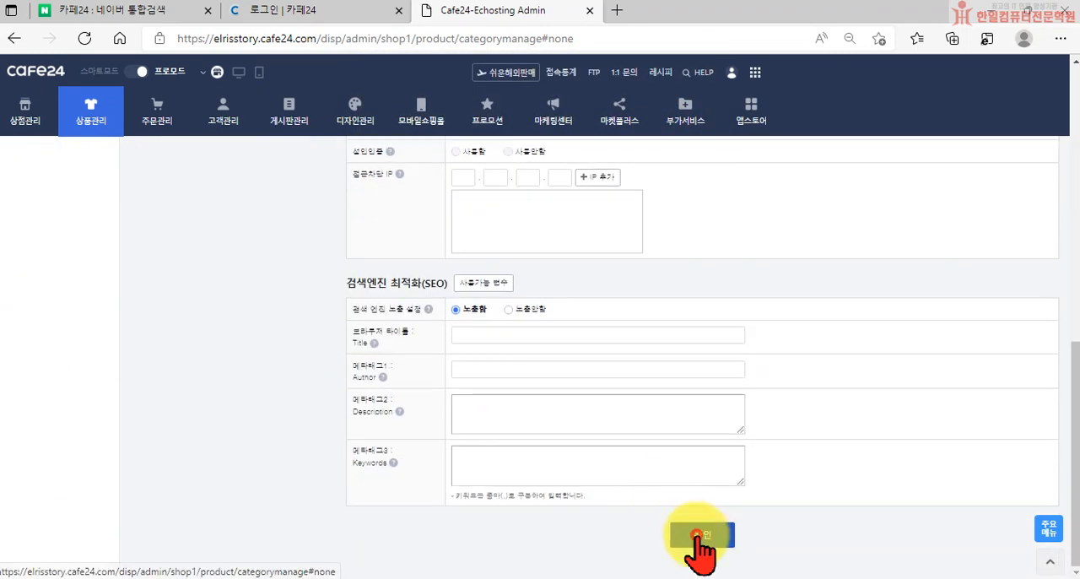
{"action": "left_click", "coordinate": [697, 536]}
{"action": "left_click", "coordinate": [687, 128]}
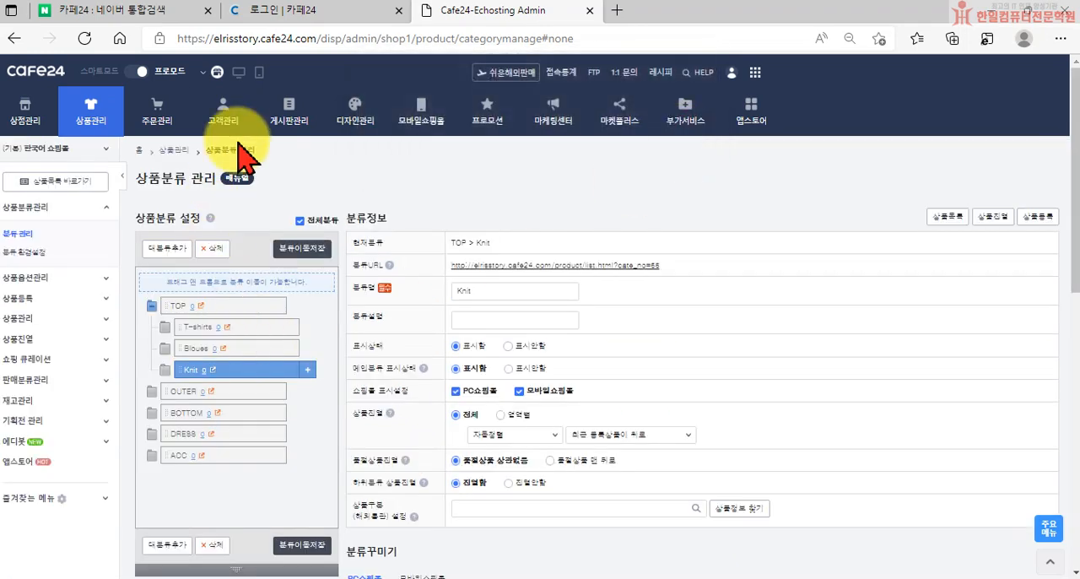
Check how the TOP subcategories are listed in the storefront's main category menu, and return to category management
{"action": "left_click", "coordinate": [217, 72]}
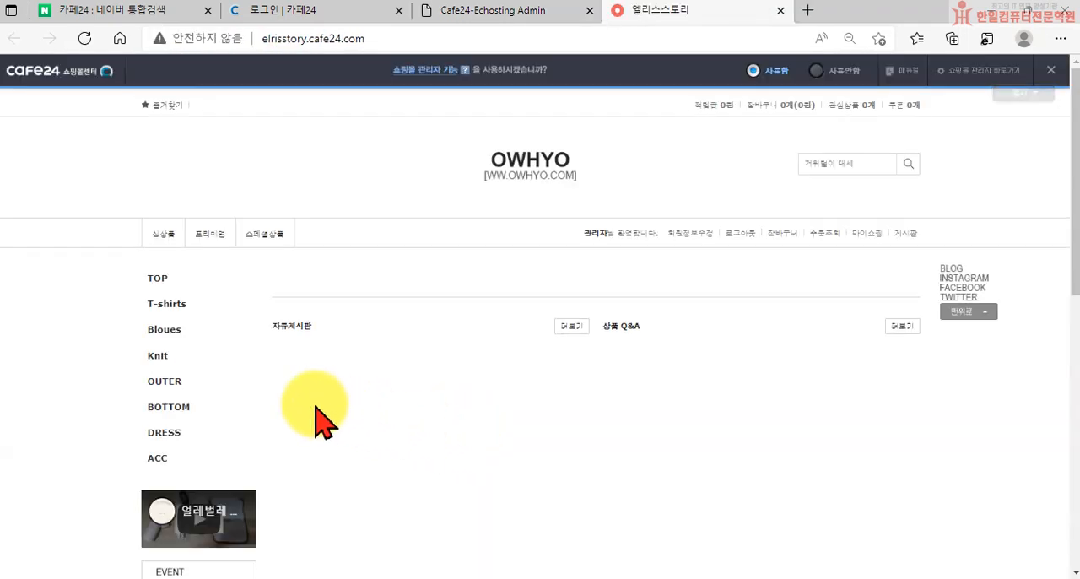
{"action": "left_click", "coordinate": [300, 492]}
{"action": "mouse_move", "coordinate": [181, 345]}
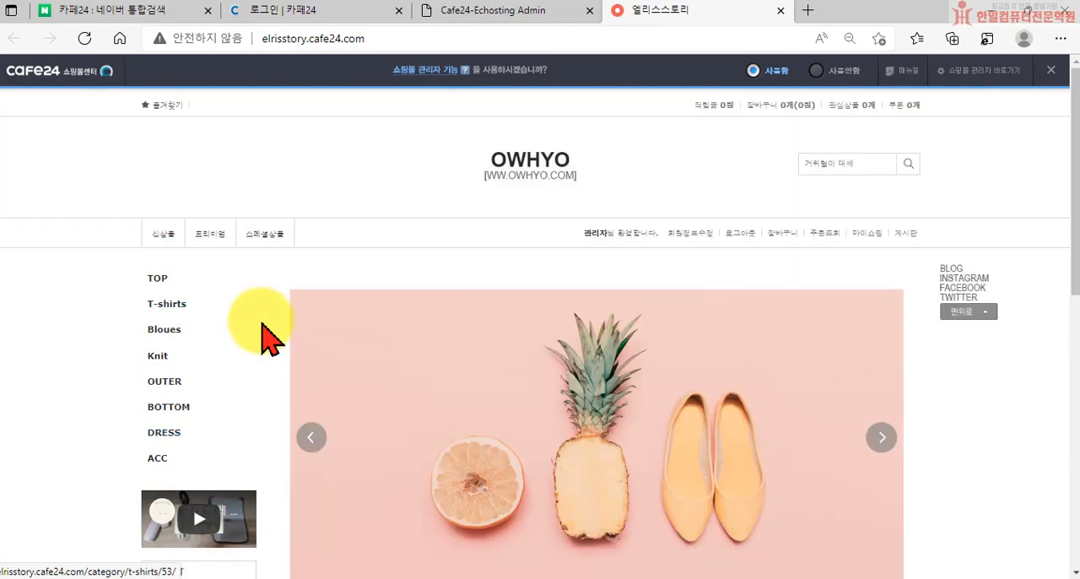
{"action": "mouse_move", "coordinate": [166, 323]}
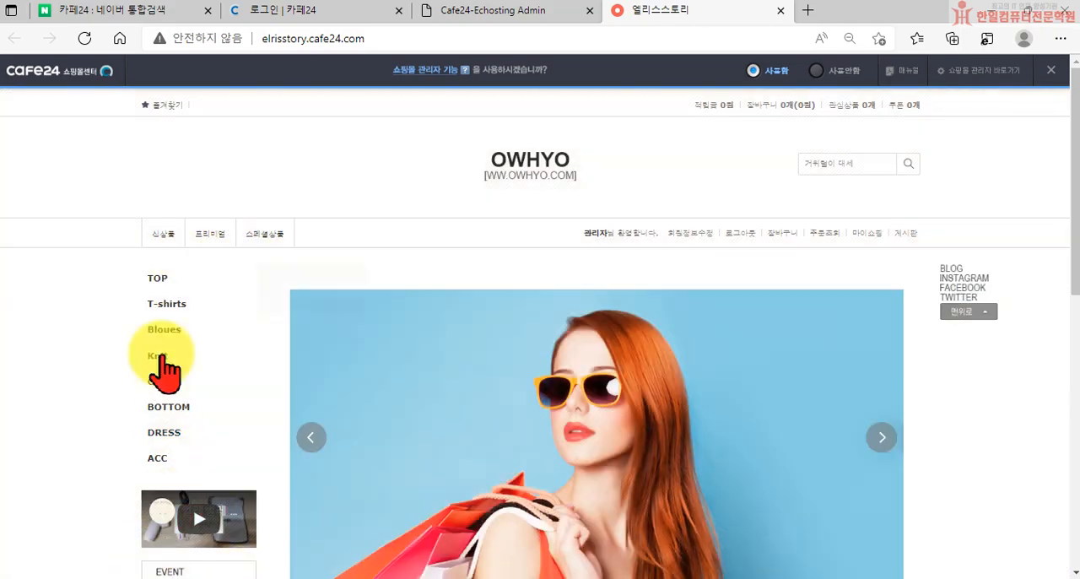
{"action": "mouse_move", "coordinate": [317, 415]}
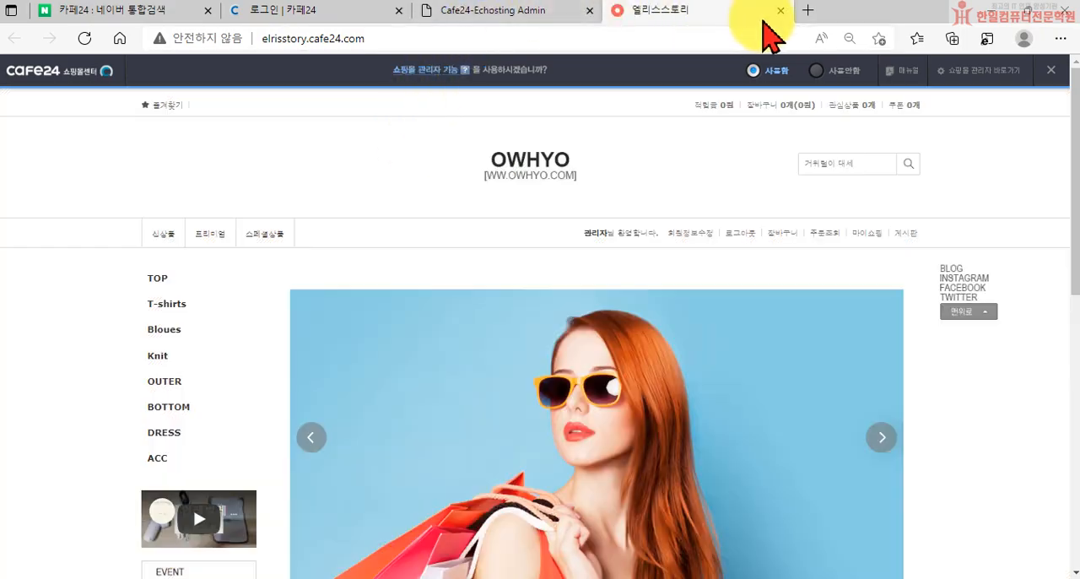
{"action": "left_click", "coordinate": [779, 11]}
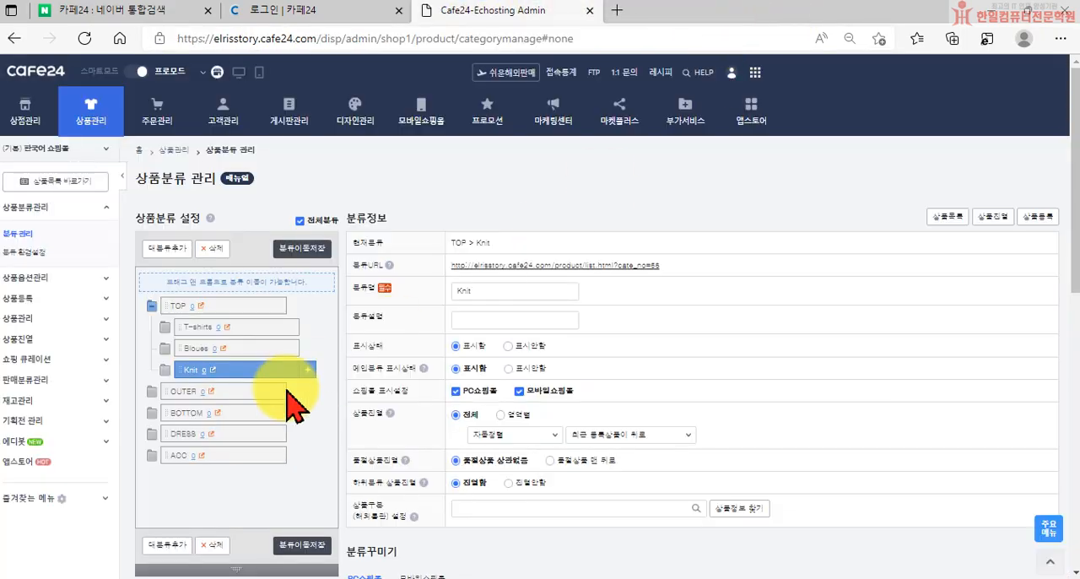
Set the T-shirts subcategory's 메인분류 표시상태 to 표시안함 and save it
{"action": "left_click", "coordinate": [181, 325]}
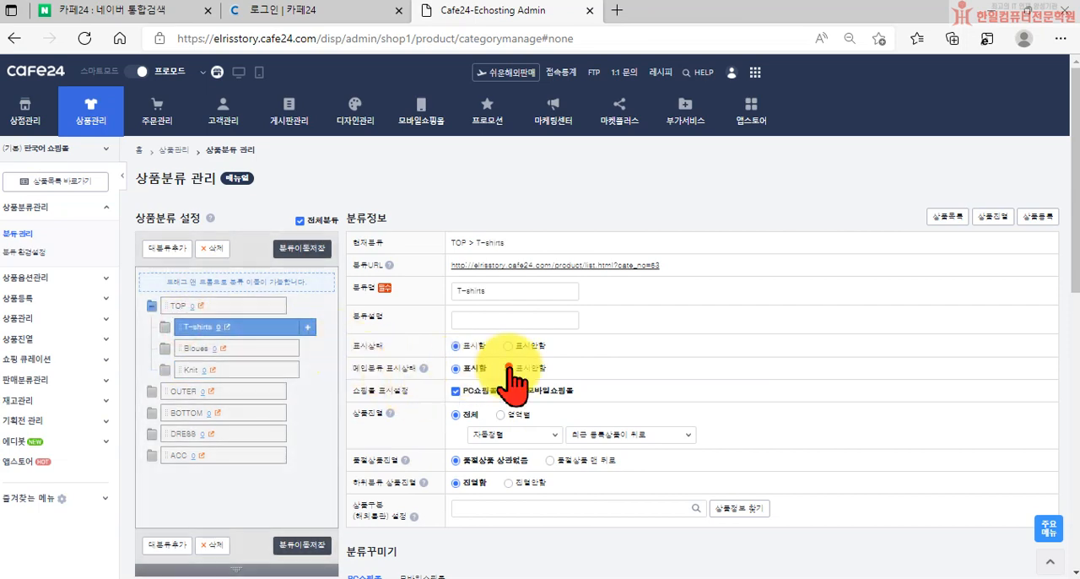
{"action": "scroll", "coordinate": [540, 421], "scroll_direction": "down", "scroll_amount": 5}
{"action": "scroll", "coordinate": [582, 439], "scroll_direction": "down", "scroll_amount": 3}
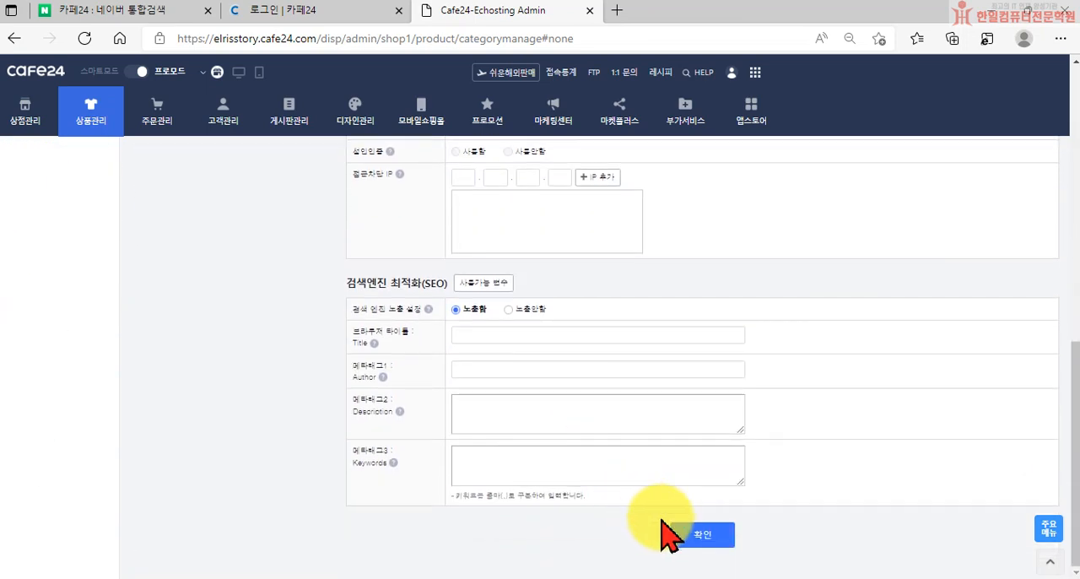
{"action": "left_click", "coordinate": [687, 539]}
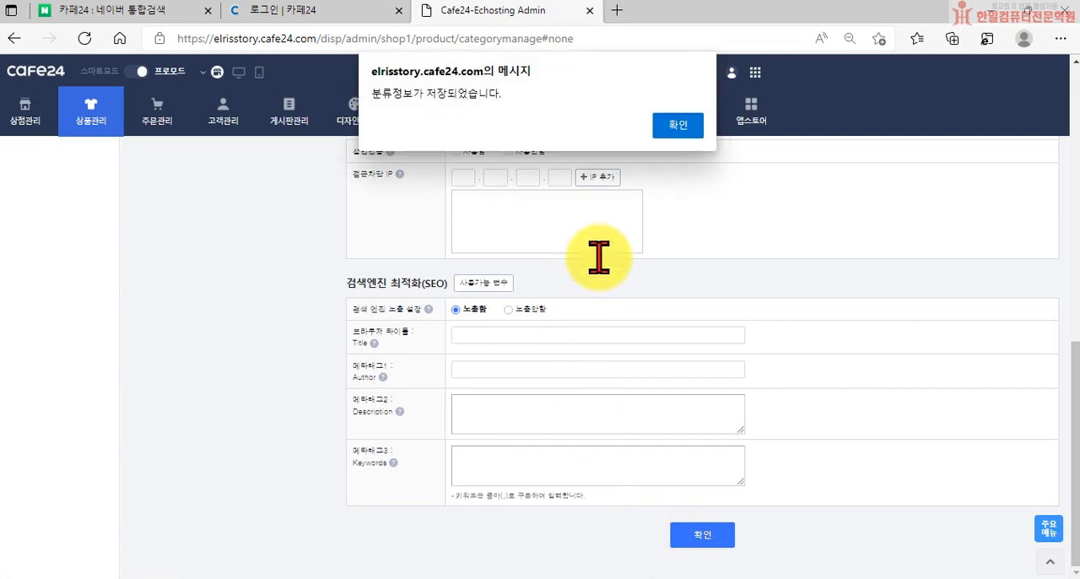
{"action": "left_click", "coordinate": [682, 135]}
Set the Bloues subcategory's 메인분류 표시상태 to 표시안함 and save it
{"action": "left_click", "coordinate": [197, 349]}
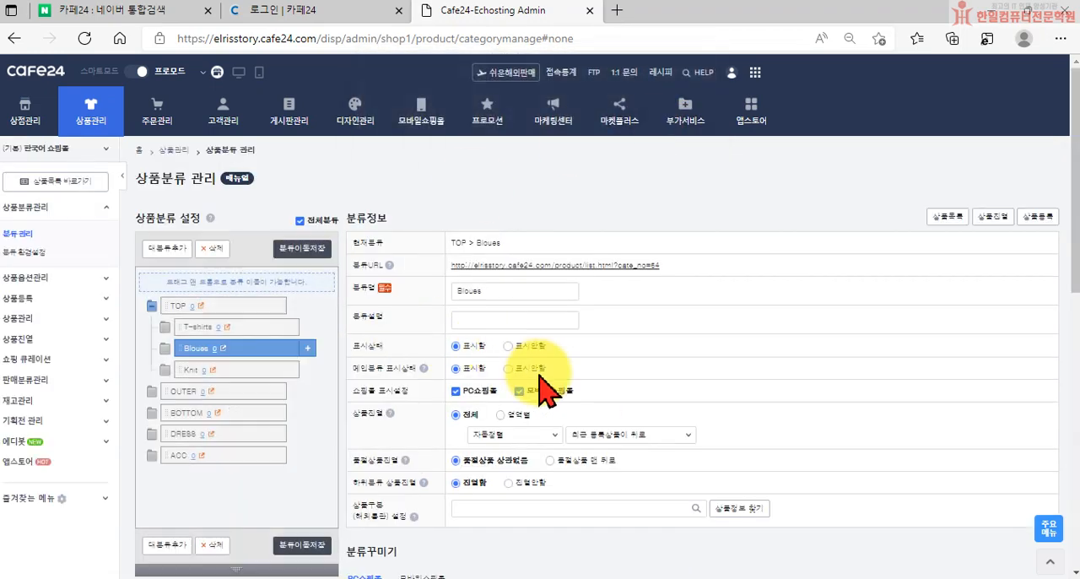
{"action": "scroll", "coordinate": [590, 470], "scroll_direction": "down", "scroll_amount": 8}
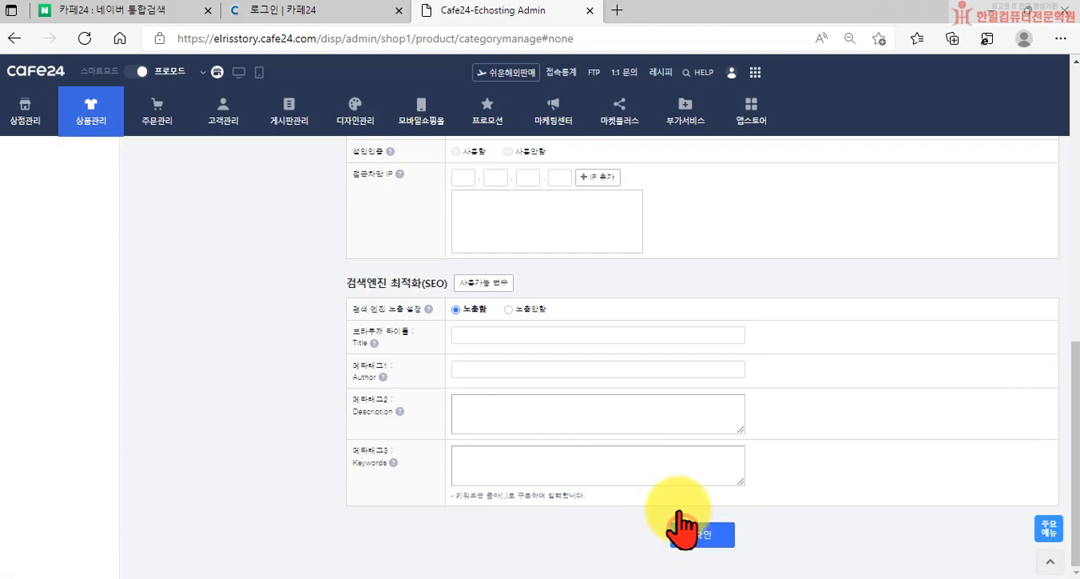
{"action": "left_click", "coordinate": [684, 530]}
{"action": "left_click", "coordinate": [678, 126]}
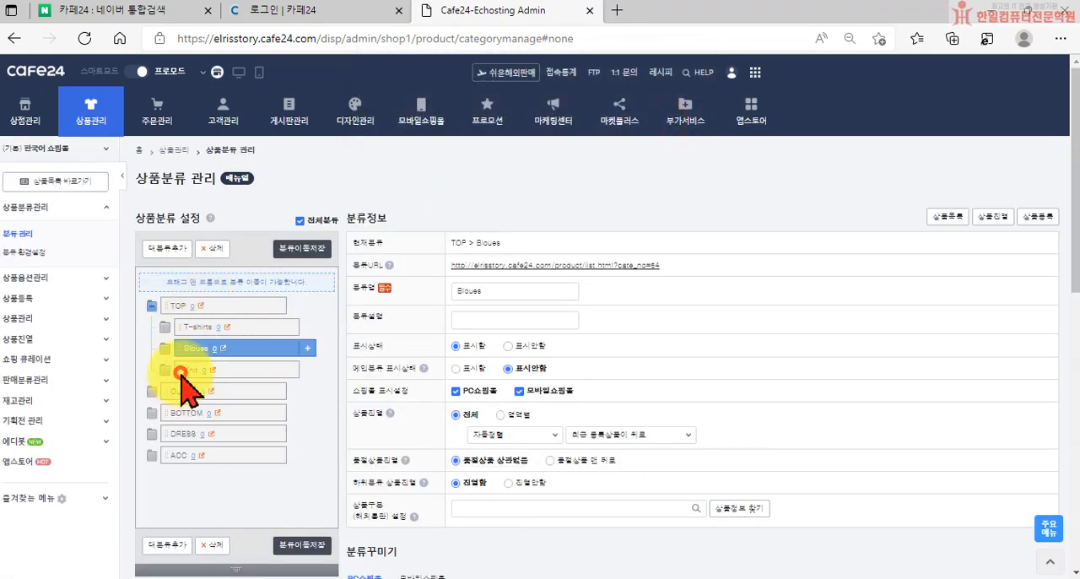
Set the Knit subcategory's 메인분류 표시상태 to 표시안함 and save it
{"action": "left_click", "coordinate": [179, 372]}
{"action": "scroll", "coordinate": [651, 482], "scroll_direction": "down", "scroll_amount": 10}
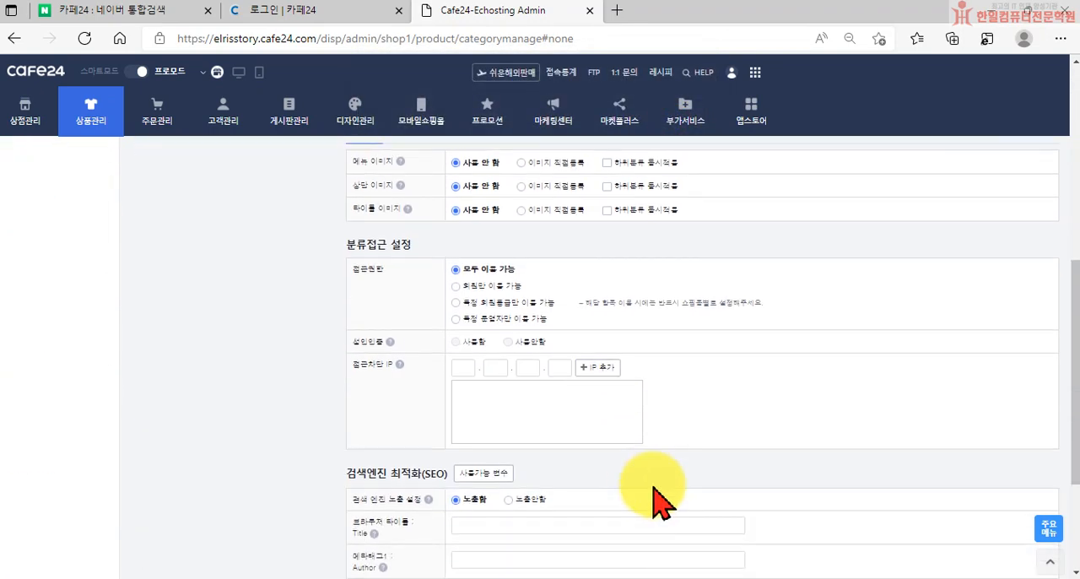
{"action": "left_click", "coordinate": [697, 535]}
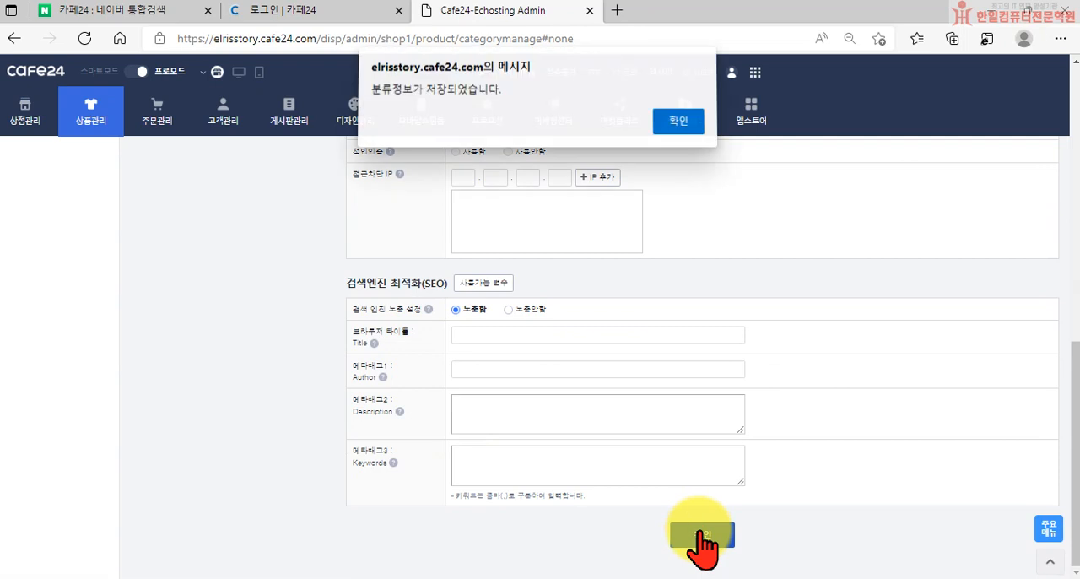
{"action": "left_click", "coordinate": [671, 121]}
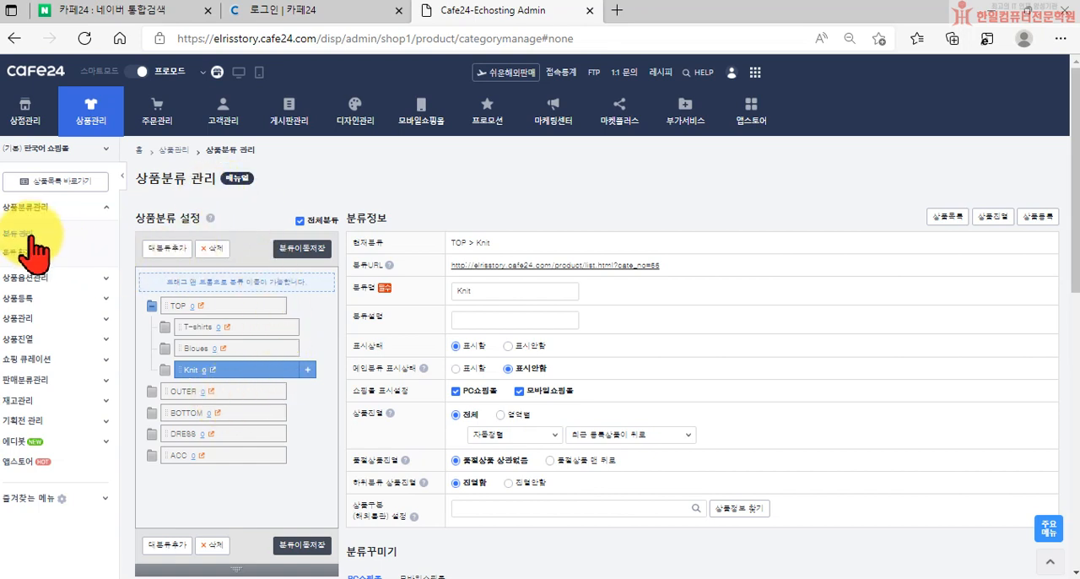
Add a subcategory named Jacket under OUTER and save its category information
{"action": "left_click", "coordinate": [189, 393]}
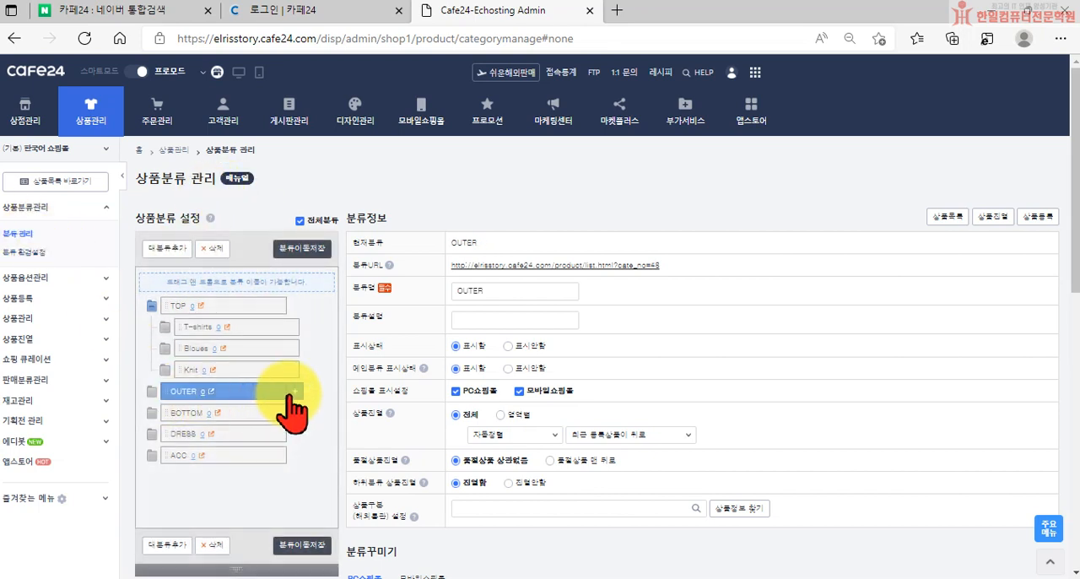
{"action": "left_click", "coordinate": [294, 391]}
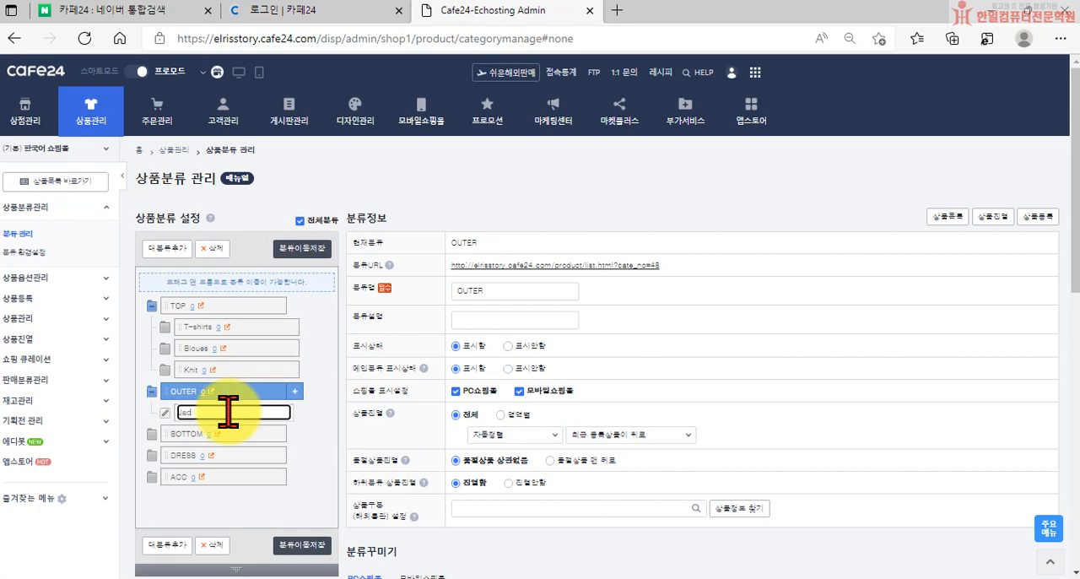
{"action": "key", "text": "Return"}
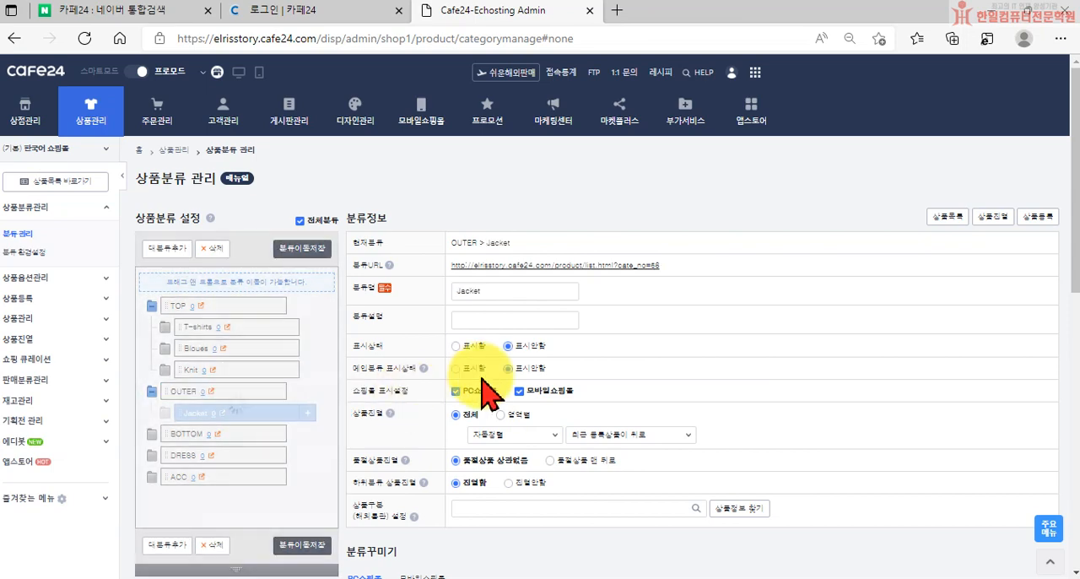
{"action": "scroll", "coordinate": [616, 498], "scroll_direction": "down", "scroll_amount": 10}
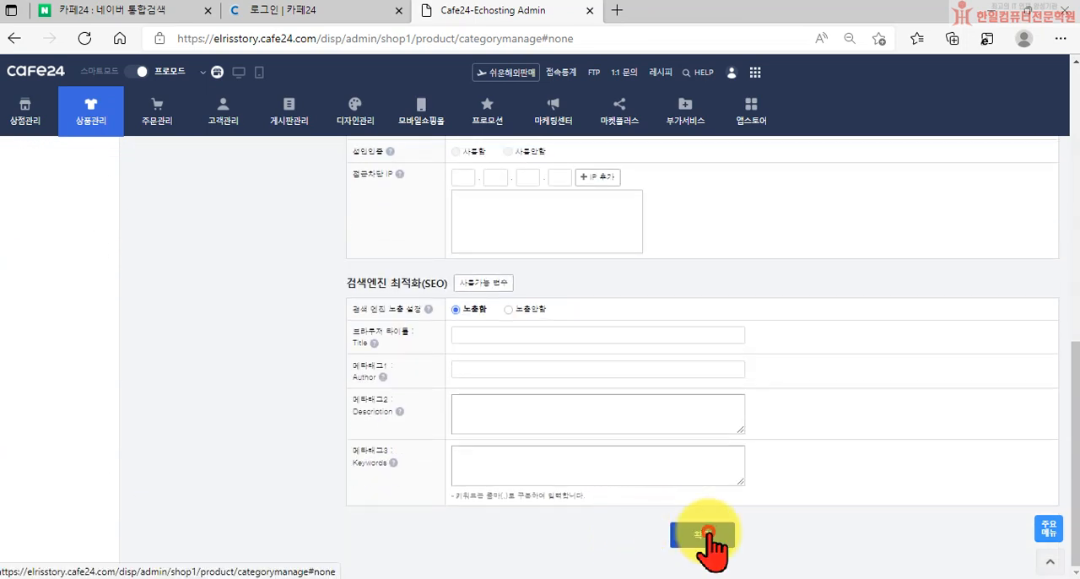
{"action": "left_click", "coordinate": [705, 537]}
{"action": "left_click", "coordinate": [679, 121]}
Add a subcategory named coat under OUTER, set its 표시상태 to 표시함, and save it
{"action": "left_click", "coordinate": [221, 391]}
{"action": "left_click", "coordinate": [295, 390]}
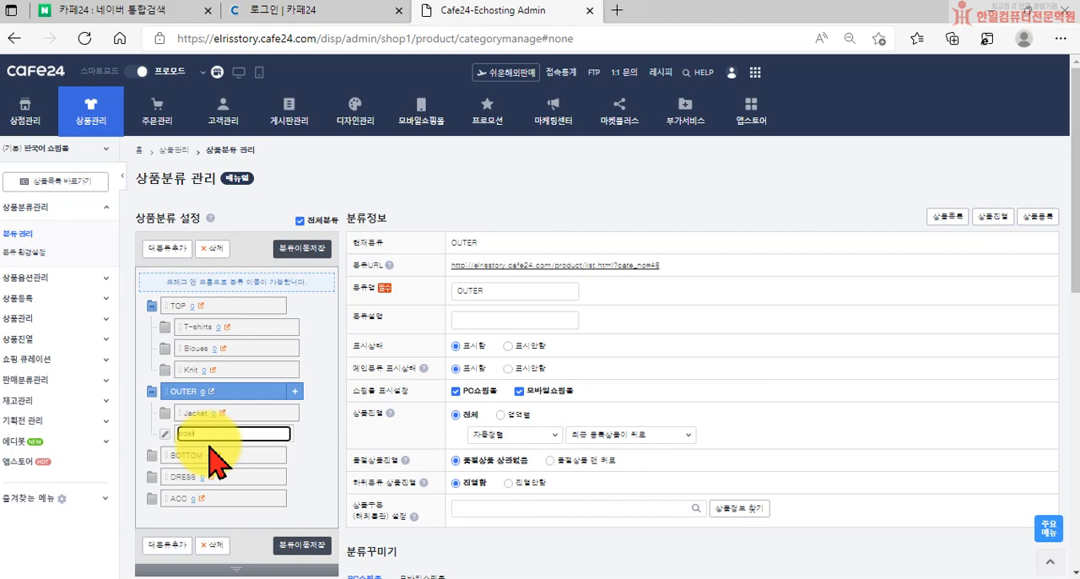
{"action": "key", "text": "Return"}
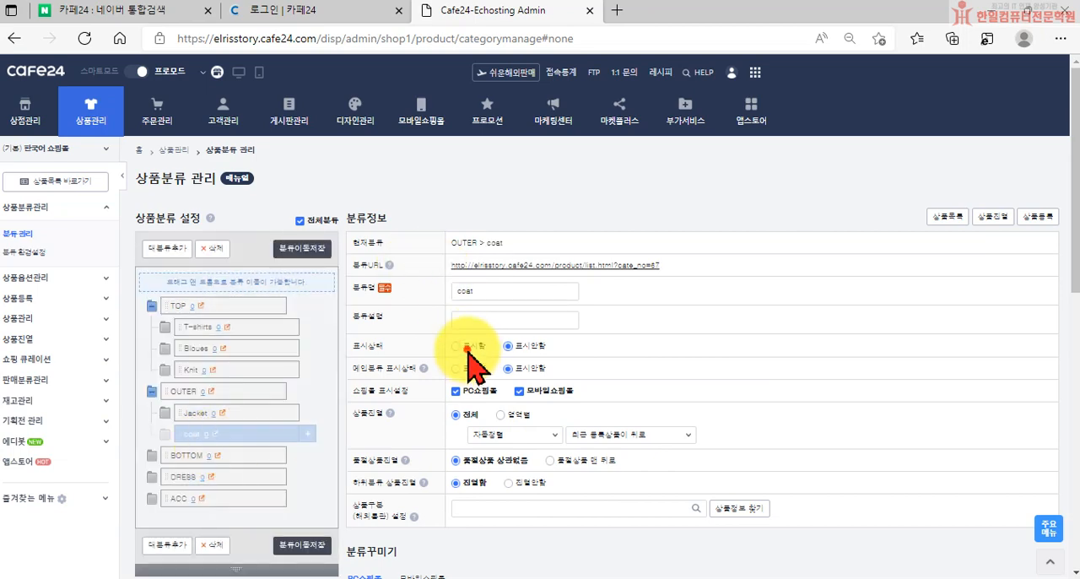
{"action": "scroll", "coordinate": [602, 441], "scroll_direction": "down", "scroll_amount": 10}
{"action": "left_click", "coordinate": [685, 531]}
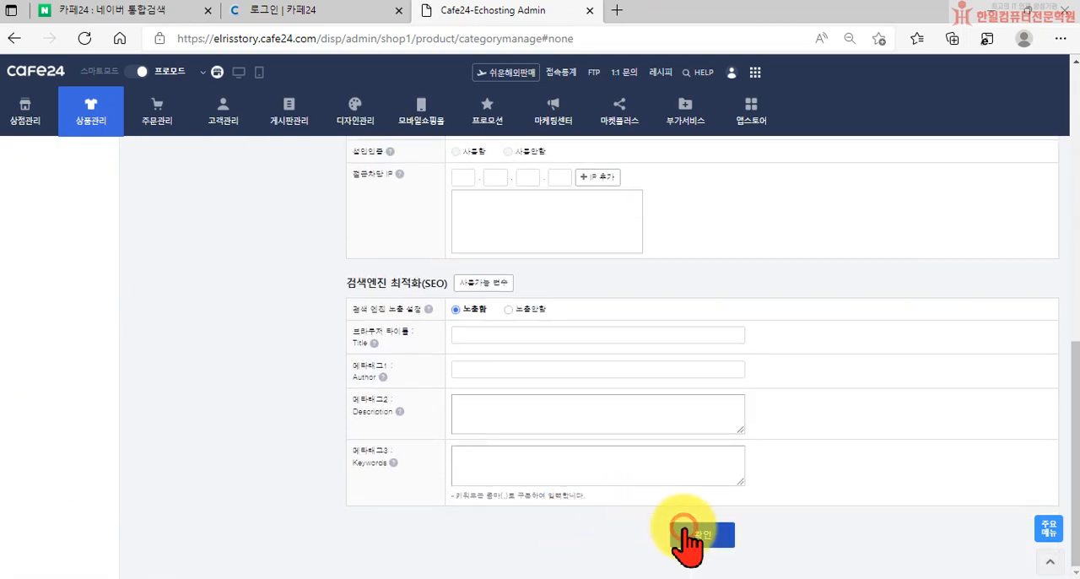
{"action": "left_click", "coordinate": [677, 133]}
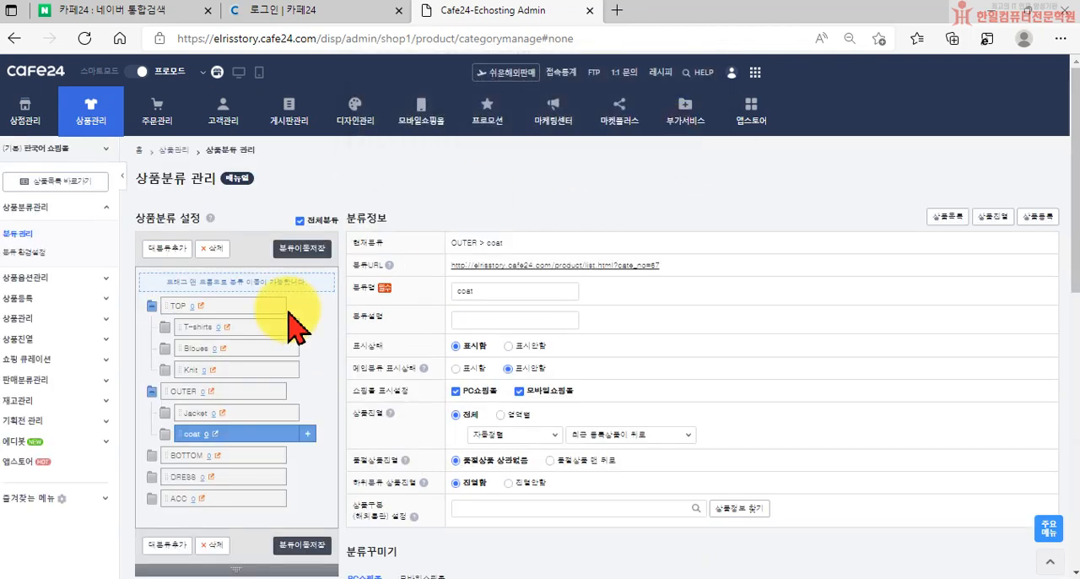
Add a subcategory named vest under OUTER, set its 표시상태 to 표시함, and save it
{"action": "left_click", "coordinate": [188, 392]}
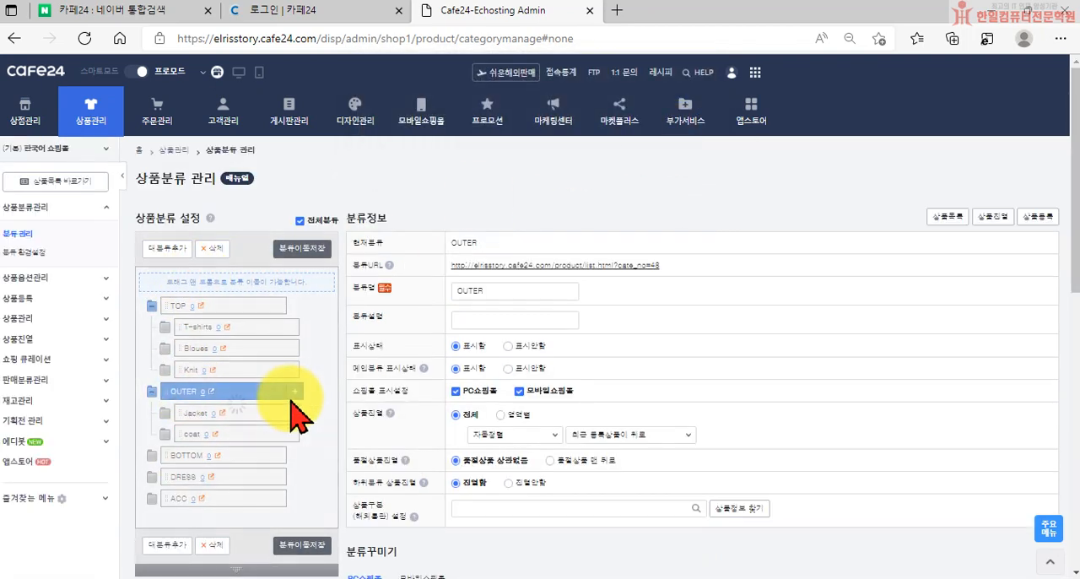
{"action": "left_click", "coordinate": [296, 386]}
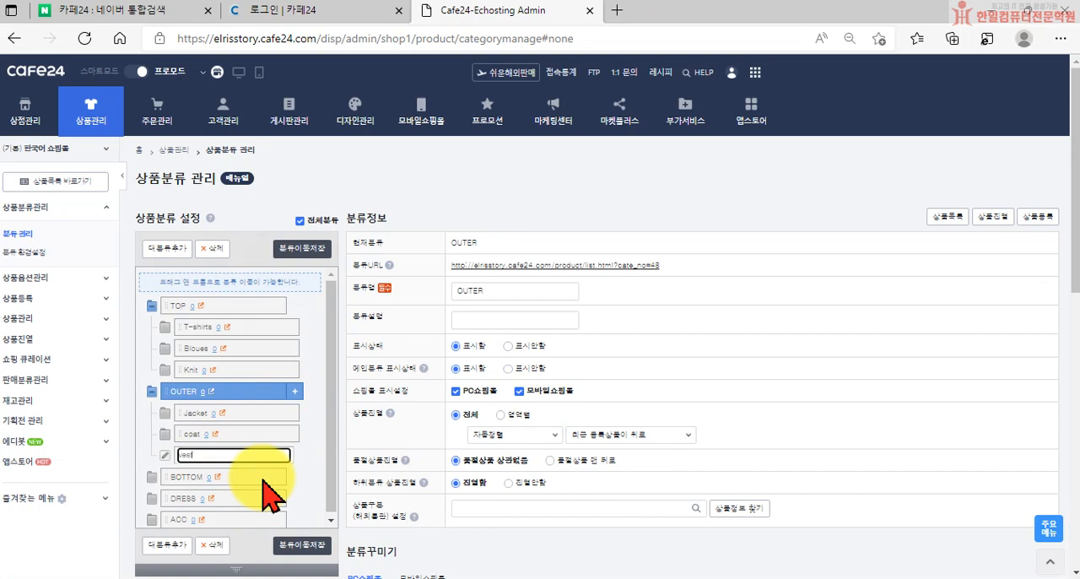
{"action": "key", "text": "Return"}
{"action": "left_click", "coordinate": [458, 344]}
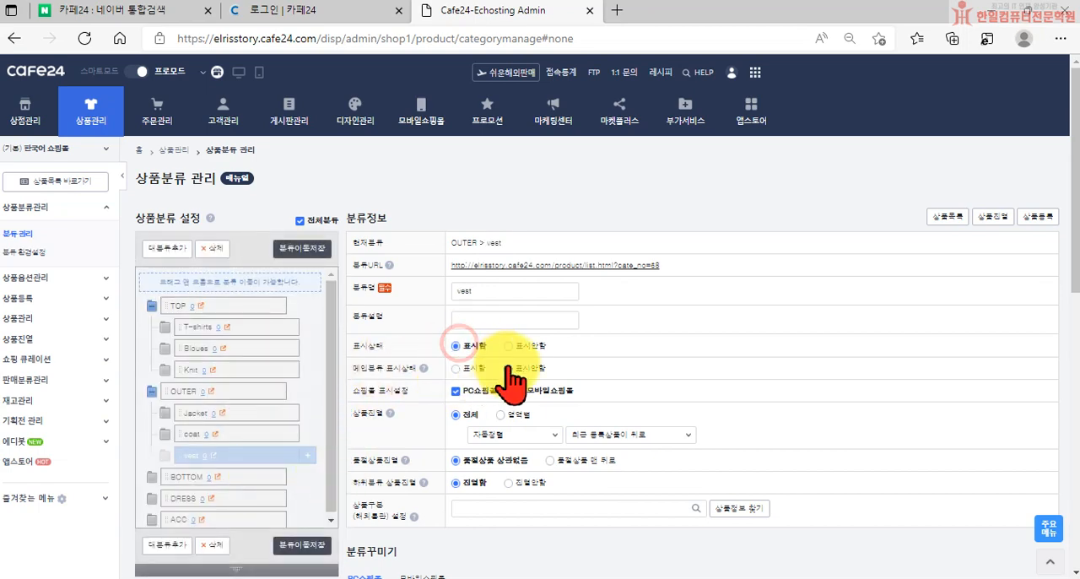
{"action": "scroll", "coordinate": [540, 397], "scroll_direction": "down", "scroll_amount": 15}
{"action": "left_click", "coordinate": [682, 537]}
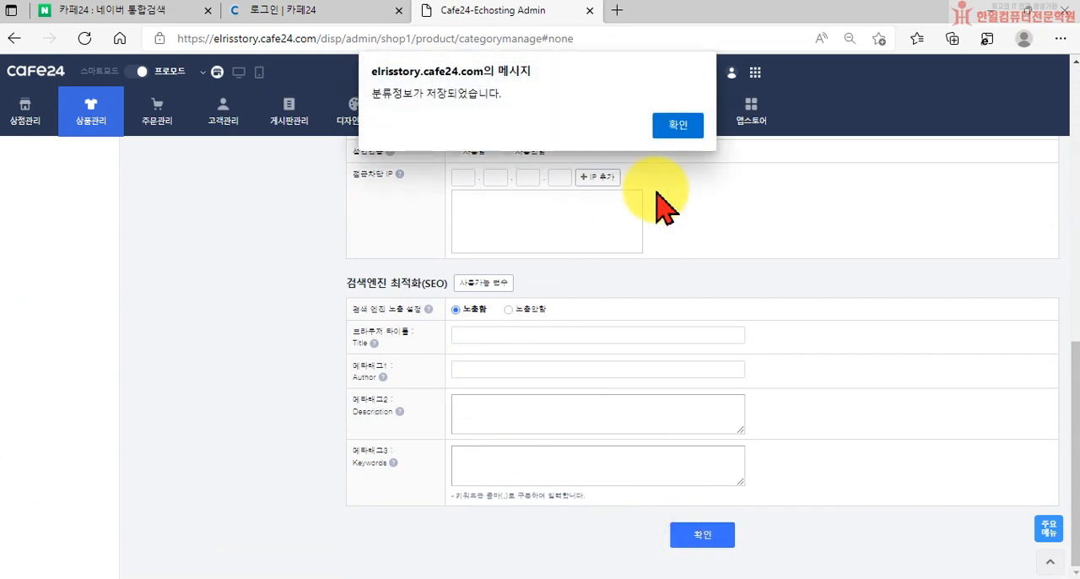
{"action": "left_click", "coordinate": [677, 127]}
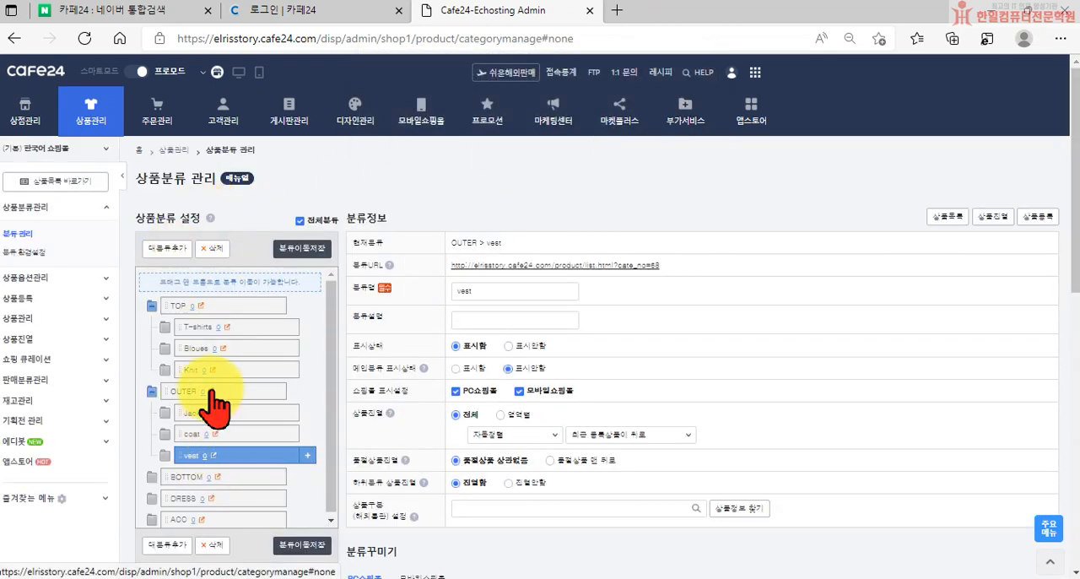
Add a subcategory named padding under OUTER, set its 표시상태 to 표시함, and save it
{"action": "left_click", "coordinate": [181, 391]}
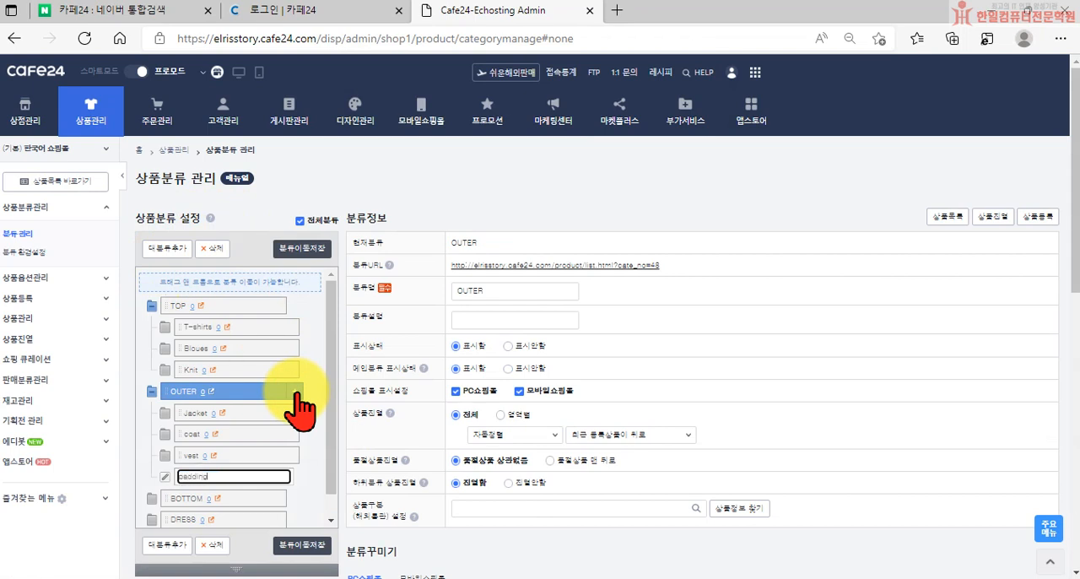
{"action": "left_click", "coordinate": [277, 477]}
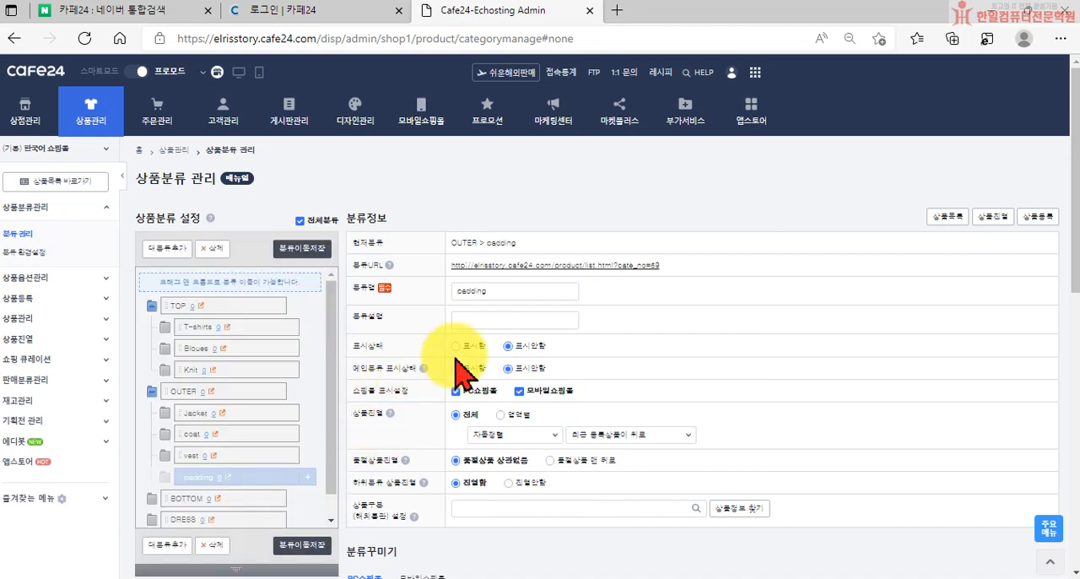
{"action": "scroll", "coordinate": [591, 506], "scroll_direction": "down", "scroll_amount": 10}
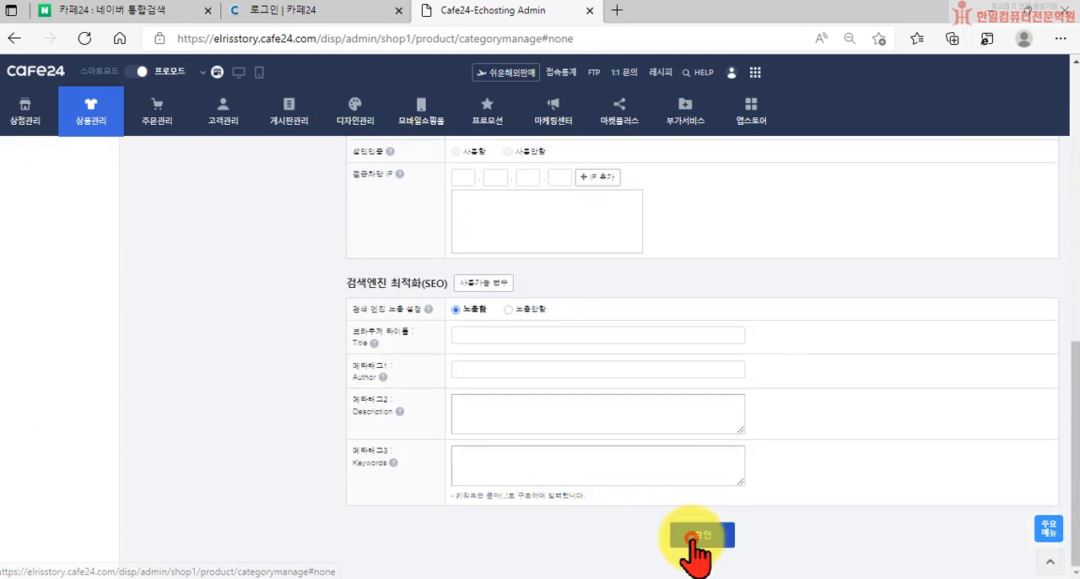
{"action": "left_click", "coordinate": [701, 537]}
{"action": "left_click", "coordinate": [677, 124]}
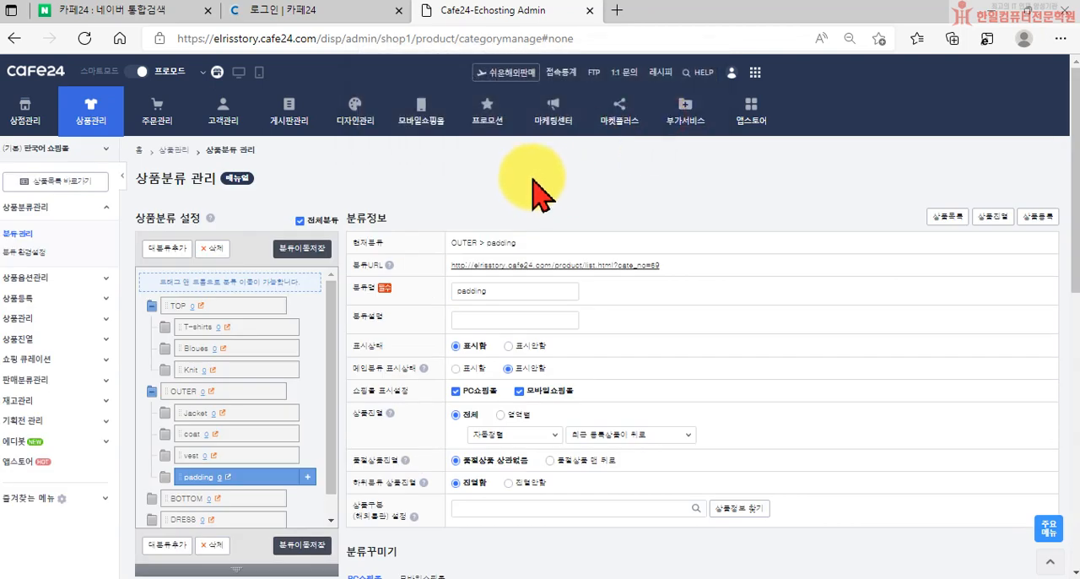
{"action": "left_click", "coordinate": [187, 390]}
{"action": "left_click", "coordinate": [168, 248]}
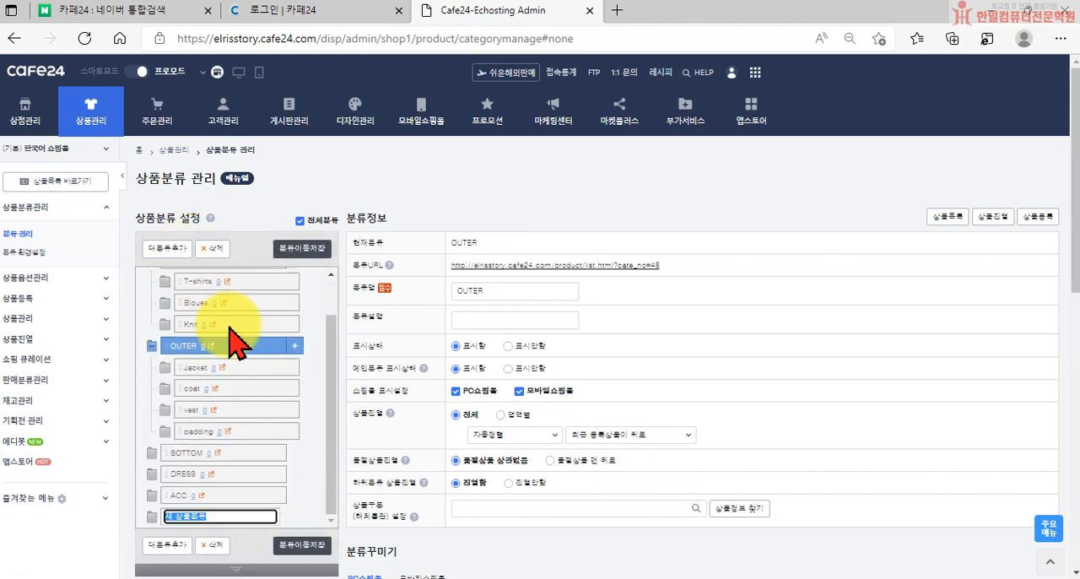
{"action": "left_click", "coordinate": [216, 545]}
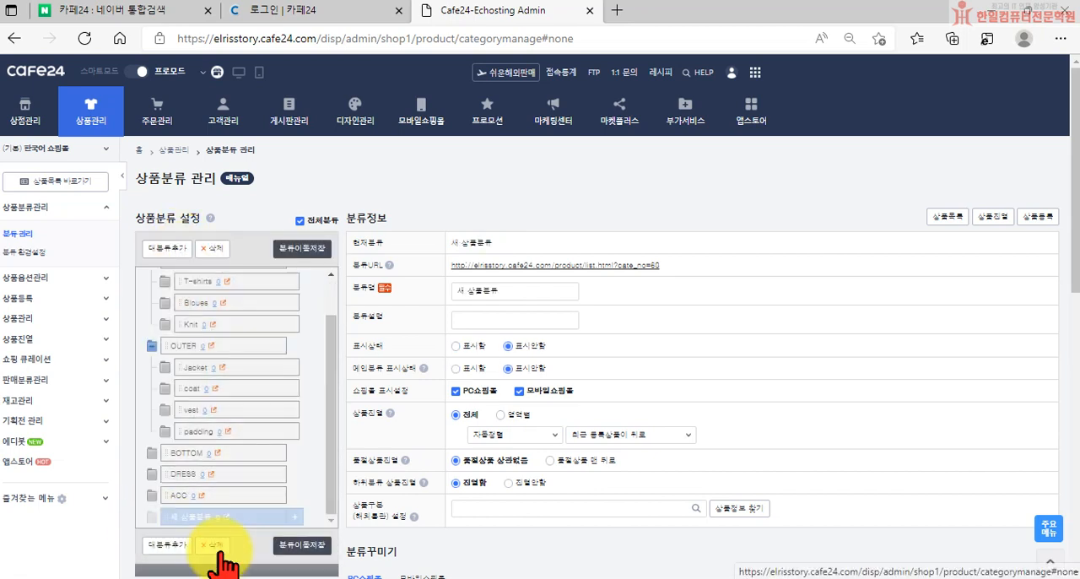
{"action": "left_click", "coordinate": [618, 126]}
Add a subcategory named cadigan under OUTER, set its 표시상태 to 표시함, and save it
{"action": "left_click", "coordinate": [169, 370]}
{"action": "left_click", "coordinate": [295, 367]}
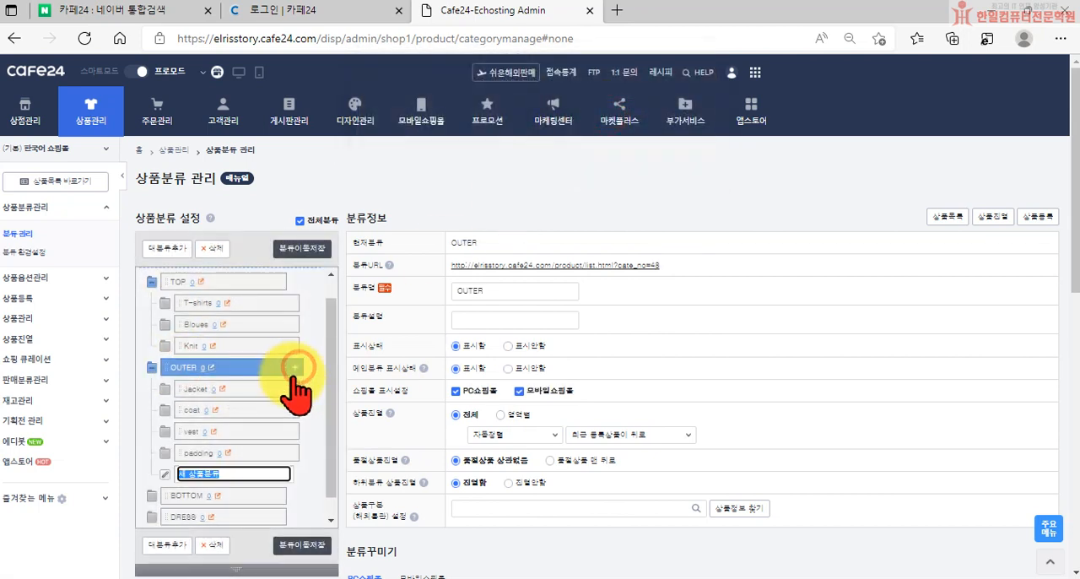
{"action": "type", "text": "padd"}
{"action": "type", "text": "gan"}
{"action": "key", "text": "Return"}
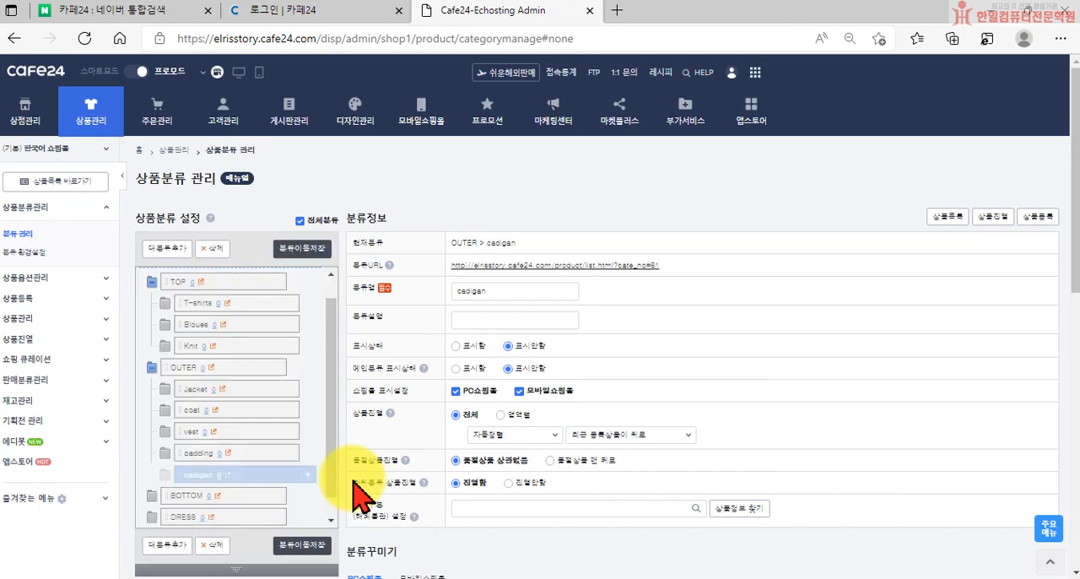
{"action": "scroll", "coordinate": [506, 405], "scroll_direction": "down", "scroll_amount": 10}
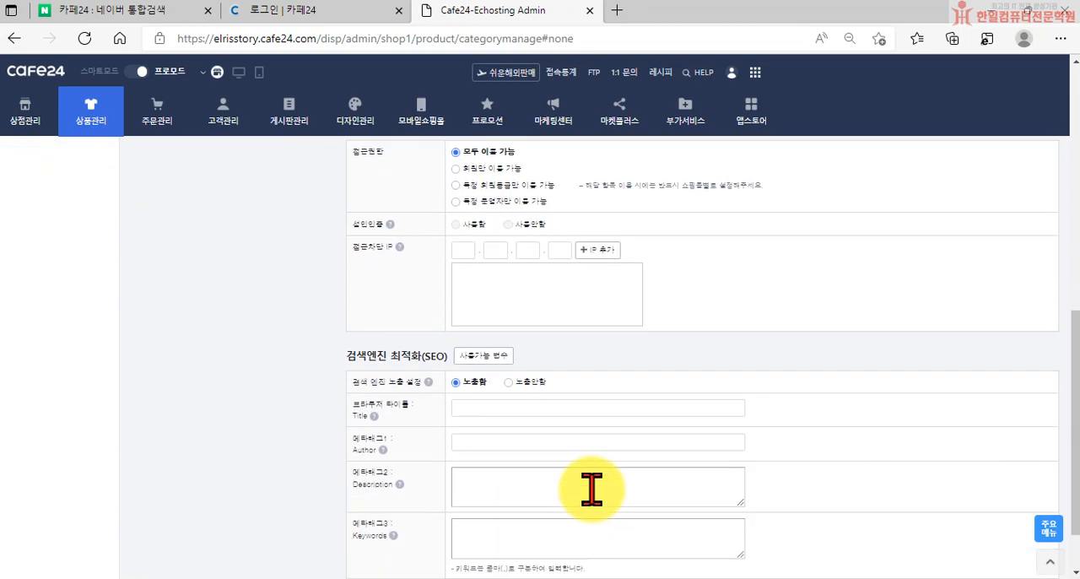
{"action": "scroll", "coordinate": [590, 490], "scroll_direction": "down", "scroll_amount": 2}
{"action": "left_click", "coordinate": [693, 540]}
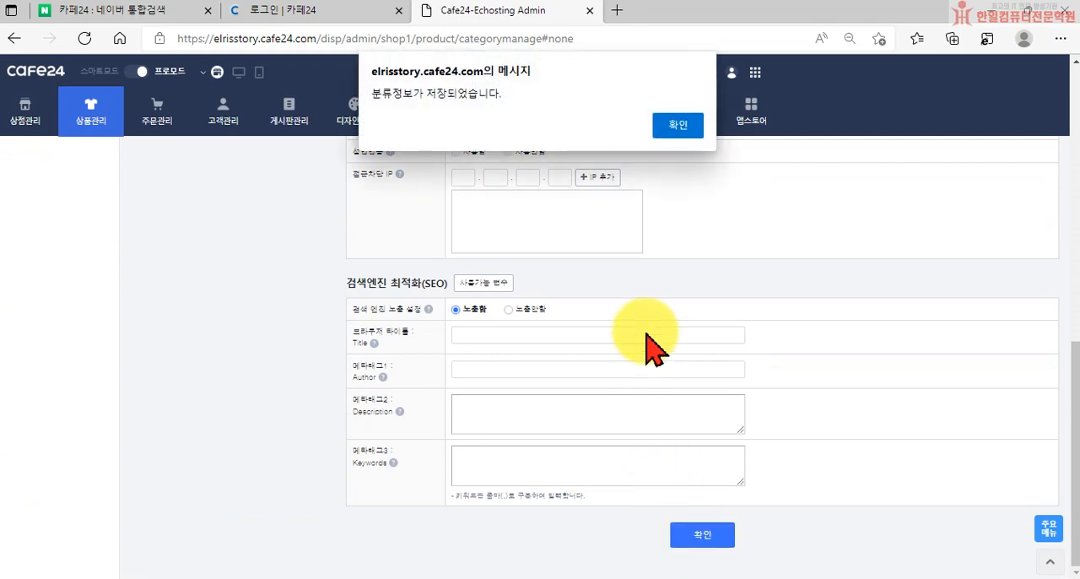
{"action": "left_click", "coordinate": [675, 126]}
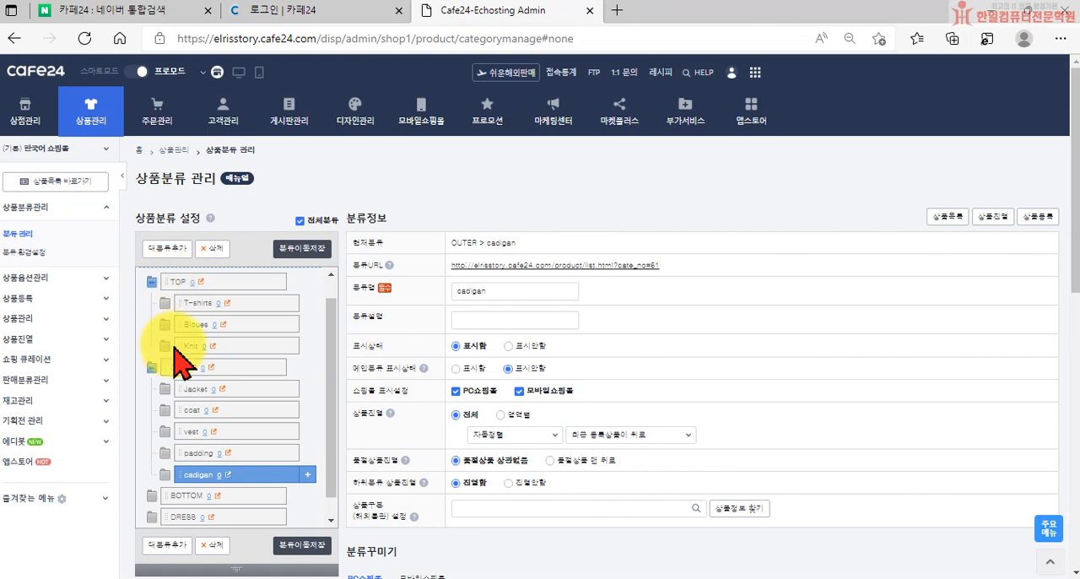
Collapse the TOP and OUTER categories and move OUTER to between BOTTOM and DRESS in the category tree
{"action": "left_click", "coordinate": [155, 283]}
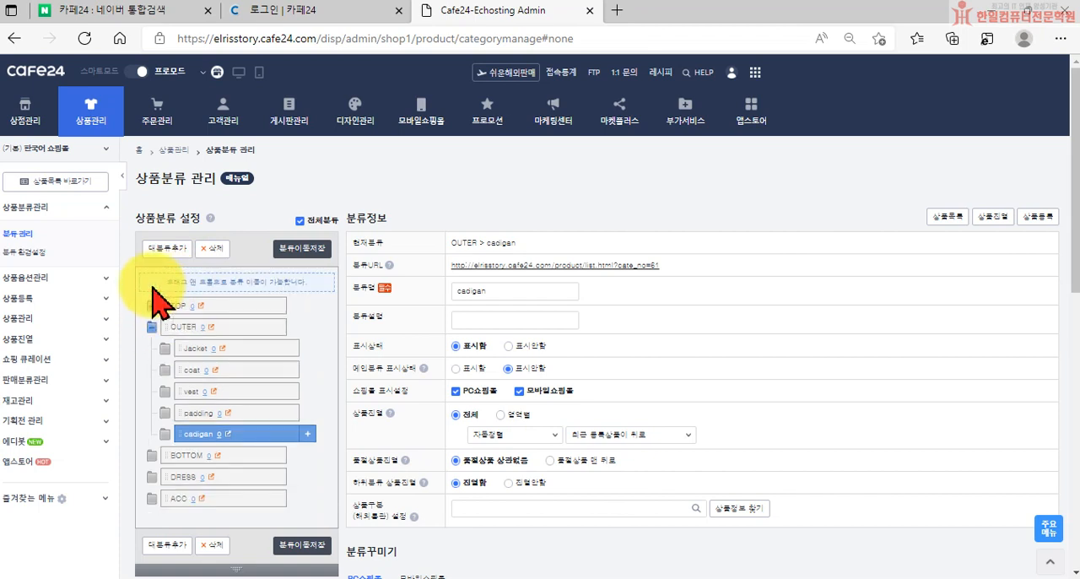
{"action": "left_click", "coordinate": [152, 326]}
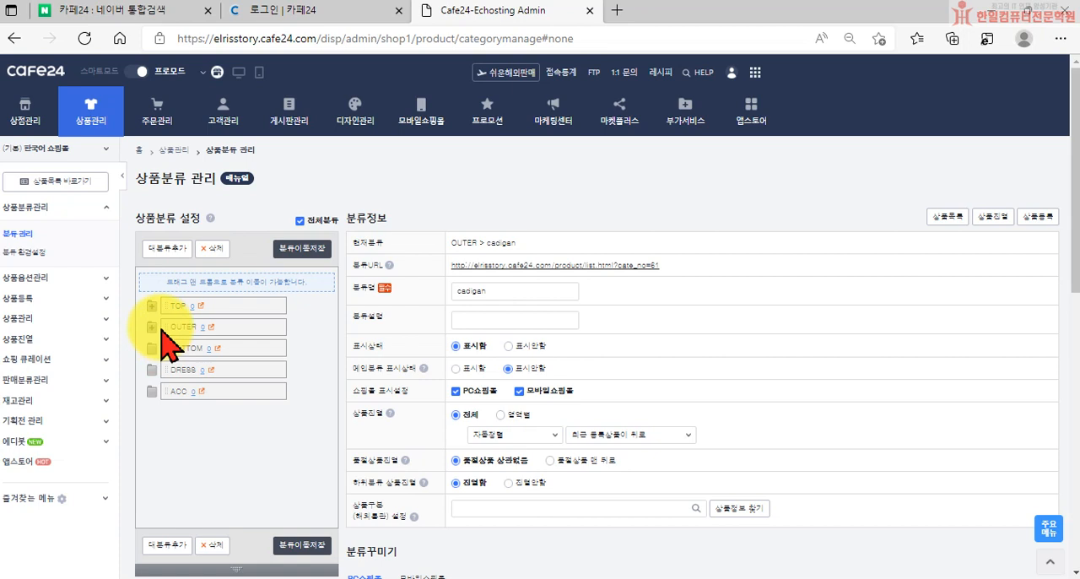
{"action": "left_click", "coordinate": [174, 326]}
{"action": "left_click_drag", "start_coordinate": [175, 329], "coordinate": [172, 377]}
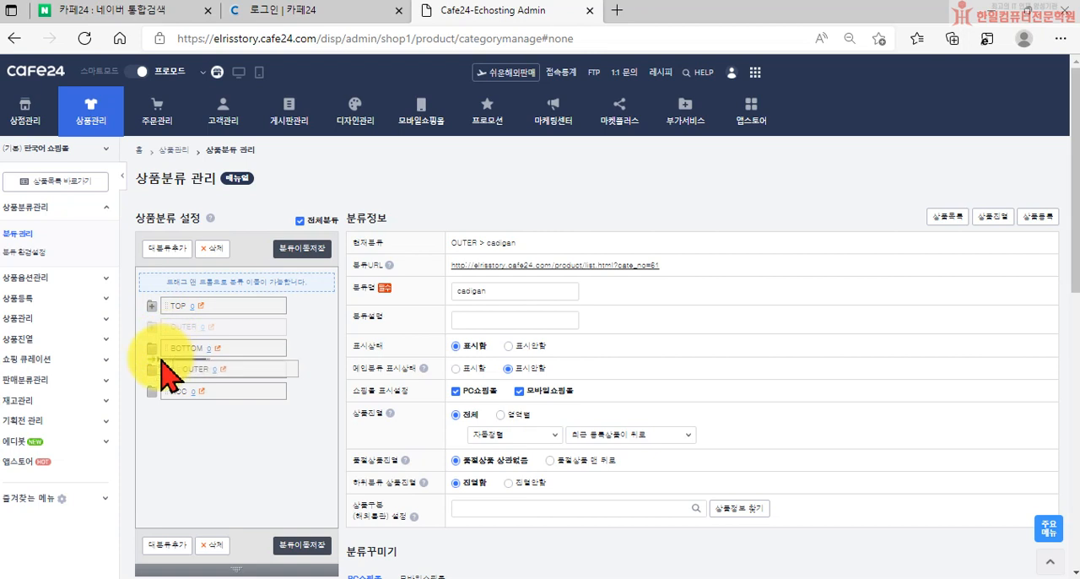
{"action": "left_click_drag", "start_coordinate": [172, 378], "coordinate": [164, 367]}
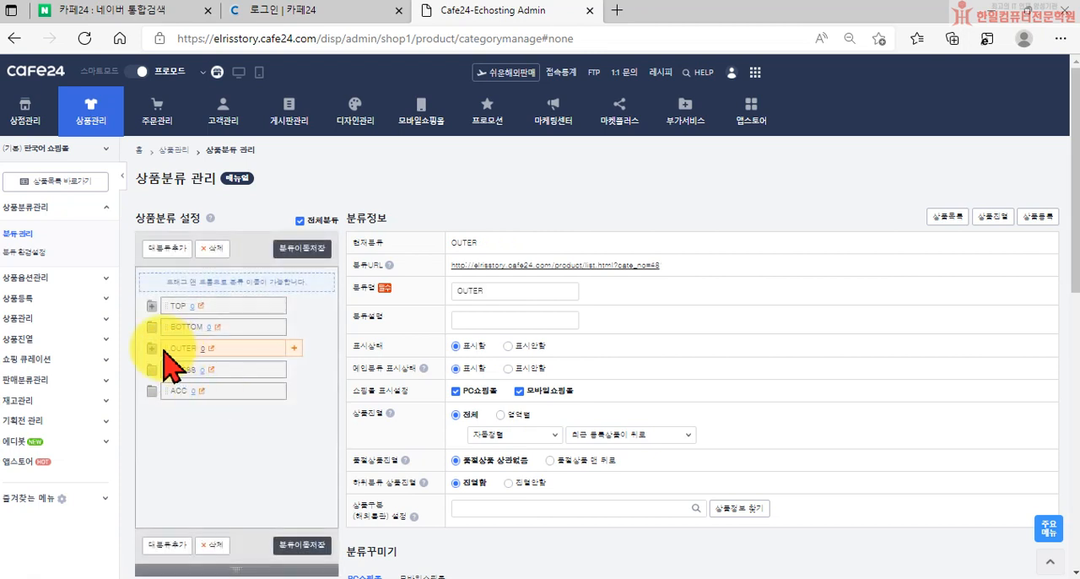
{"action": "left_click_drag", "start_coordinate": [166, 346], "coordinate": [170, 329]}
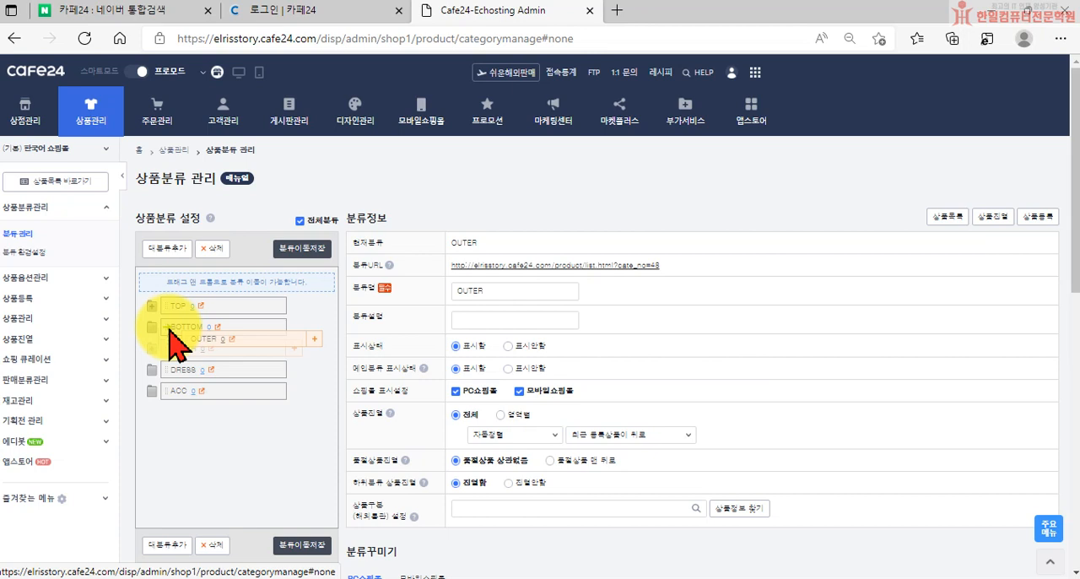
{"action": "left_click_drag", "start_coordinate": [170, 329], "coordinate": [170, 320]}
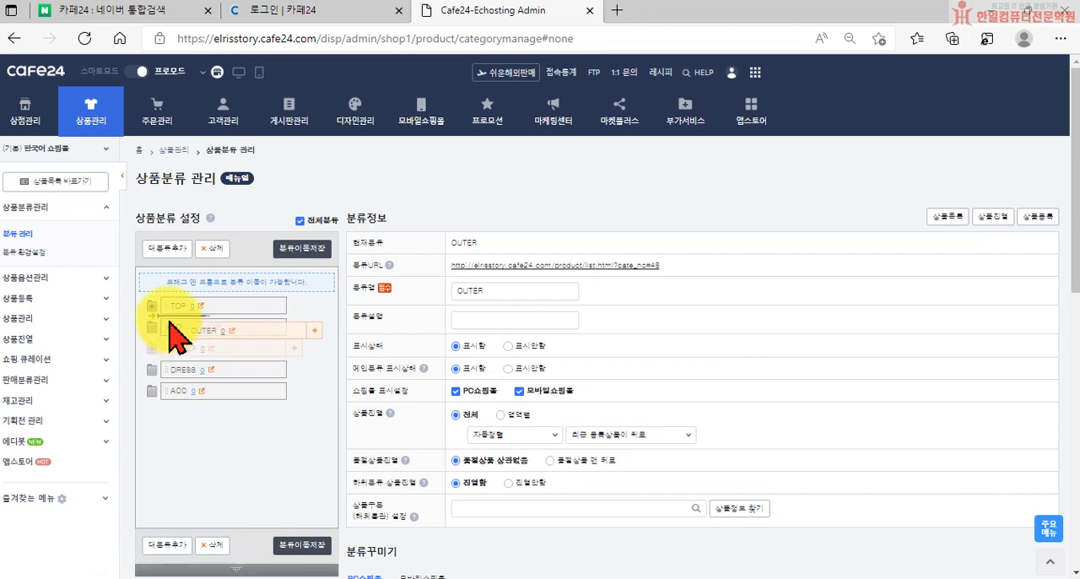
{"action": "left_click_drag", "start_coordinate": [170, 319], "coordinate": [169, 319]}
{"action": "left_click_drag", "start_coordinate": [169, 319], "coordinate": [192, 348]}
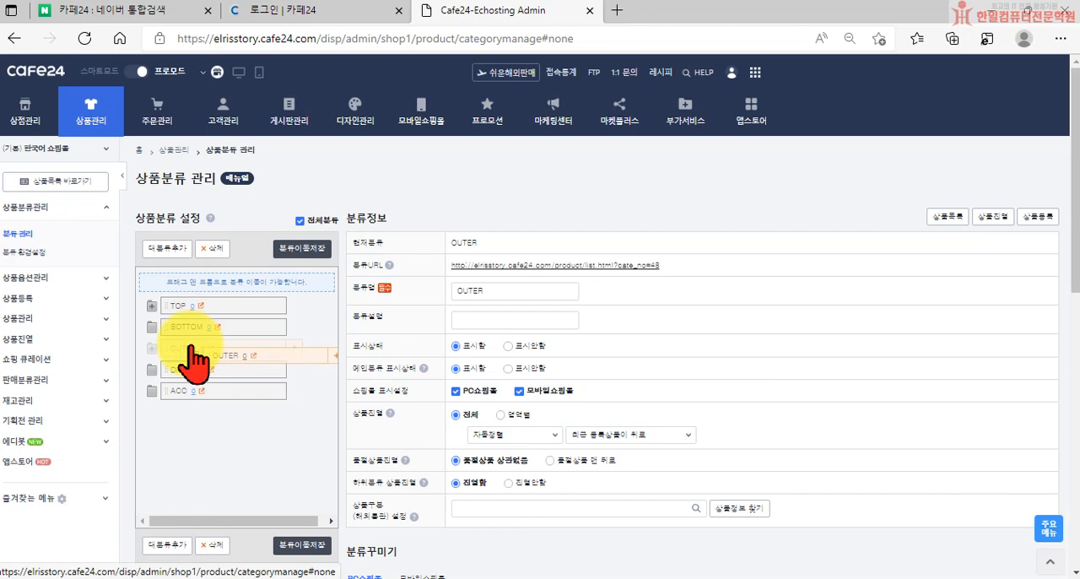
{"action": "left_click_drag", "start_coordinate": [191, 347], "coordinate": [192, 346]}
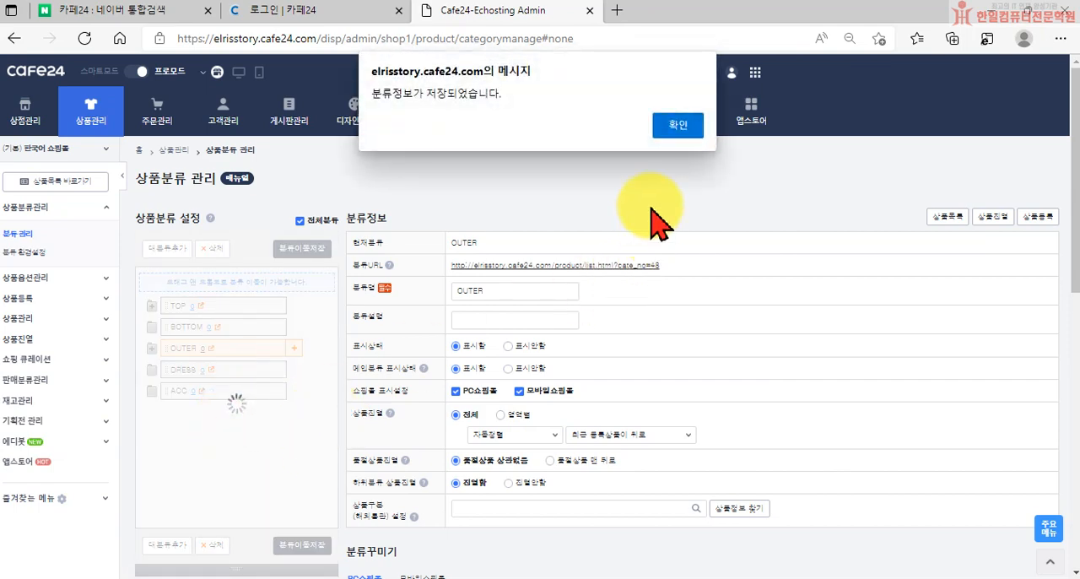
Save OUTER's category information and the rearranged category order
{"action": "left_click", "coordinate": [680, 129]}
{"action": "scroll", "coordinate": [554, 414], "scroll_direction": "down", "scroll_amount": 7}
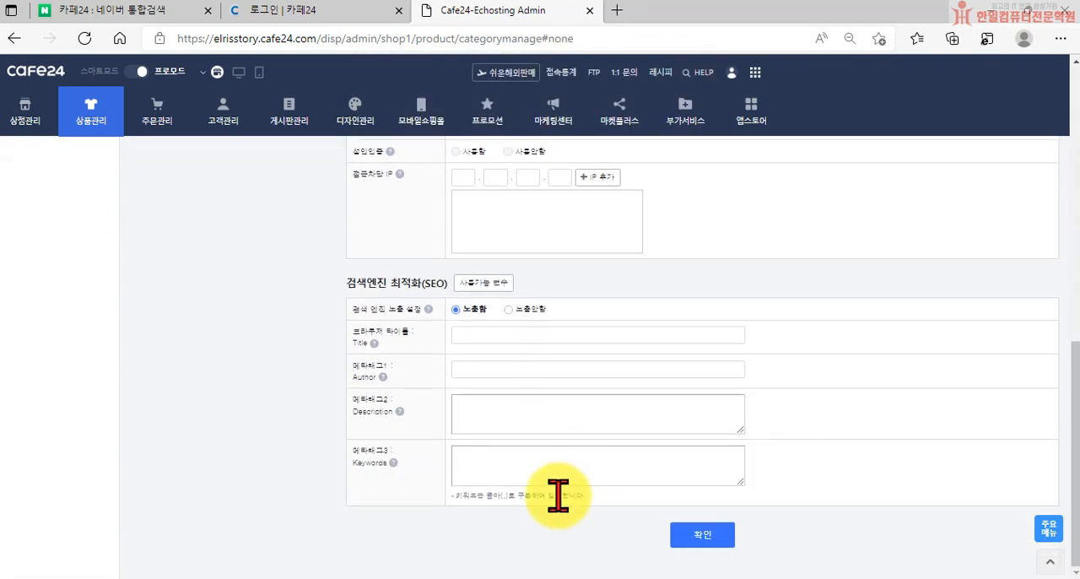
{"action": "left_click", "coordinate": [702, 536]}
{"action": "left_click", "coordinate": [680, 125]}
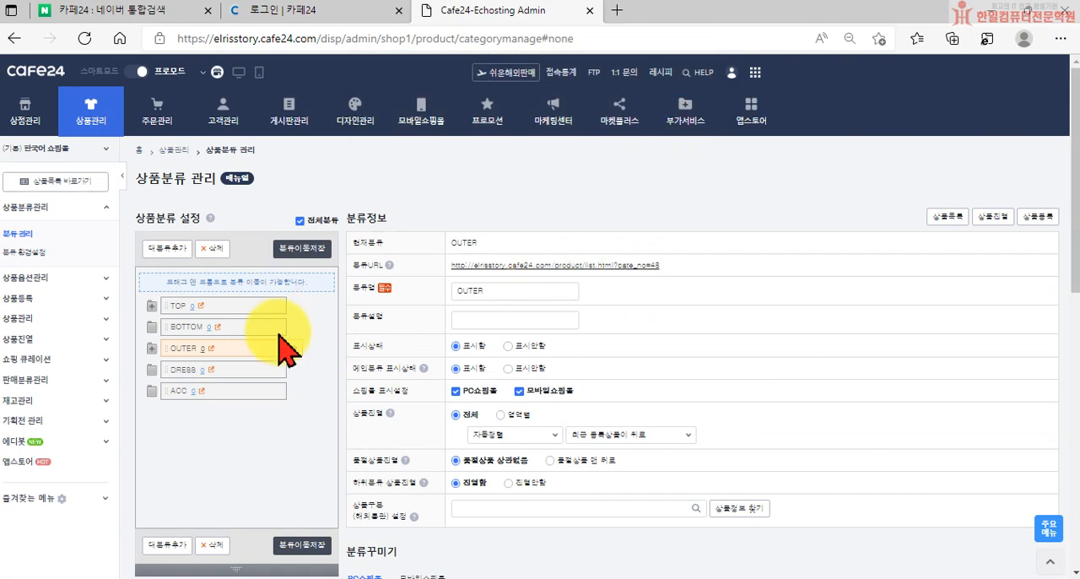
{"action": "left_click", "coordinate": [291, 546]}
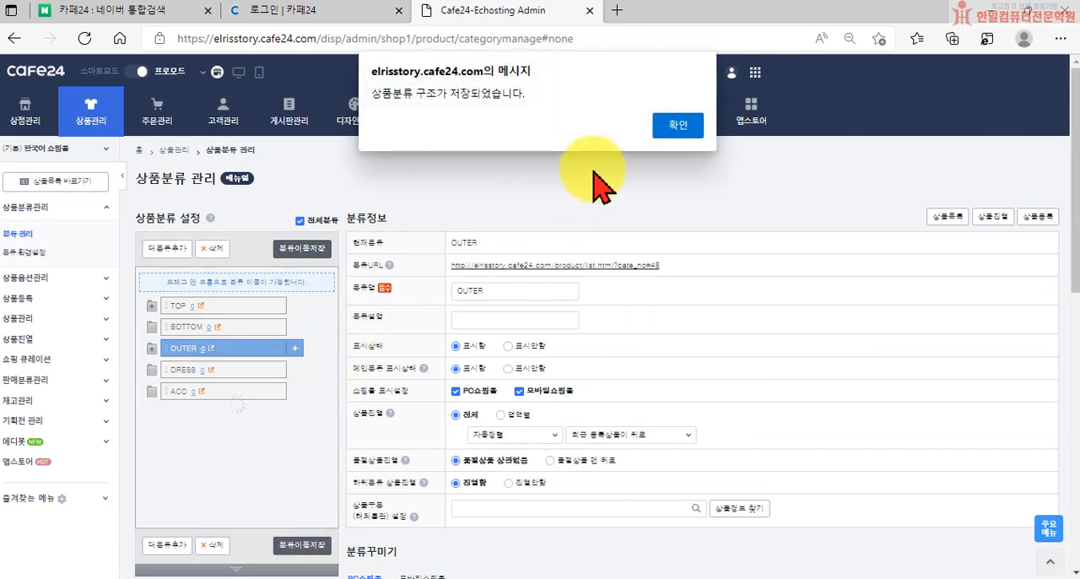
{"action": "left_click", "coordinate": [673, 125]}
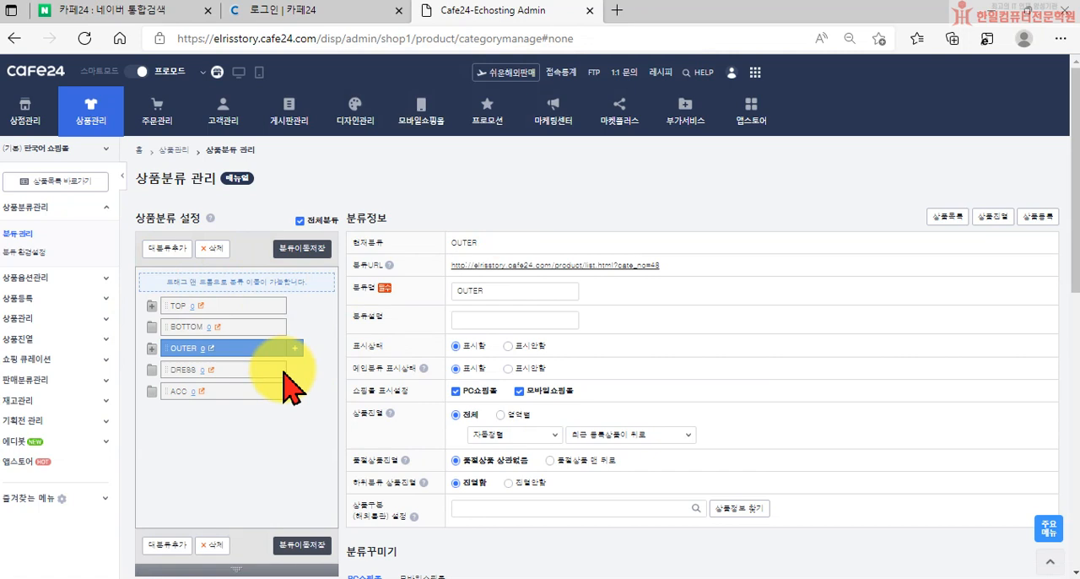
Open the PC storefront with its 쇼핑몰 관리자 기능 set to 사용안함 and dismiss the season-off sale popup
{"action": "left_click", "coordinate": [226, 392]}
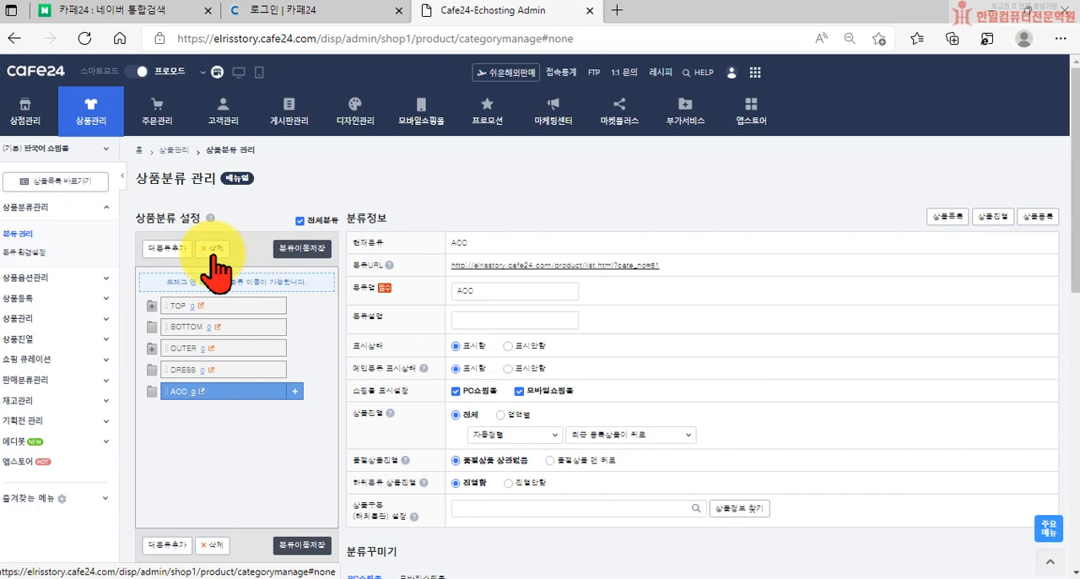
{"action": "left_click", "coordinate": [239, 72]}
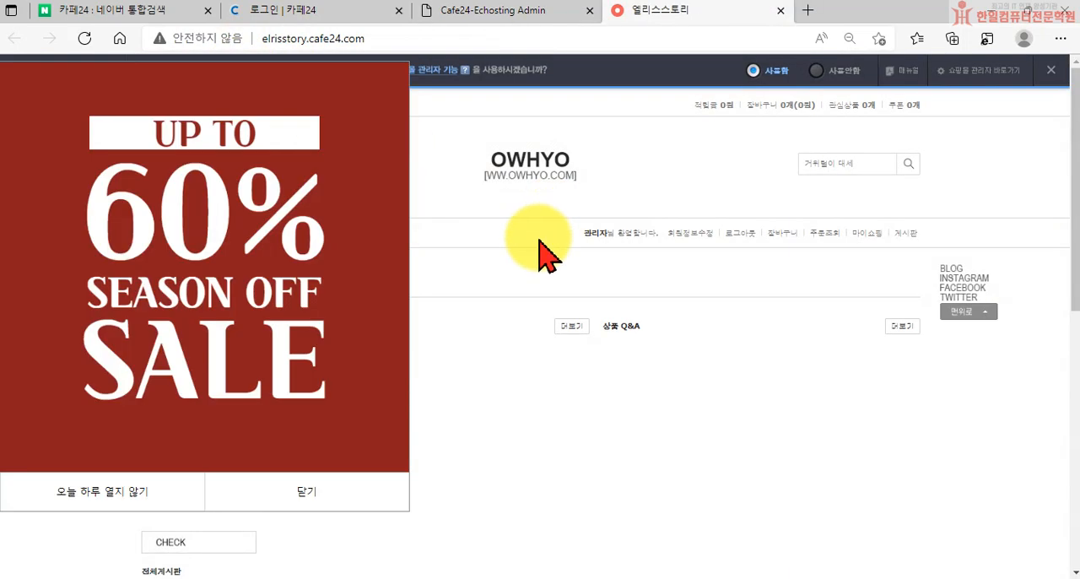
{"action": "left_click", "coordinate": [817, 71]}
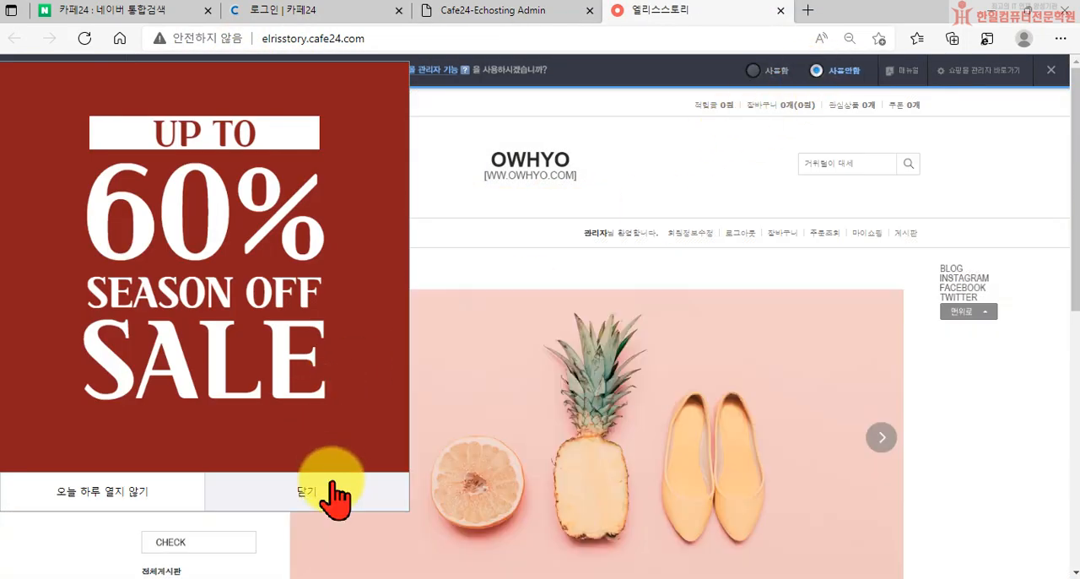
{"action": "left_click", "coordinate": [329, 494]}
Check the TOP and OUTER submenus and the TOP and T-shirts pages on the storefront, and return to the shop admin
{"action": "mouse_move", "coordinate": [194, 291]}
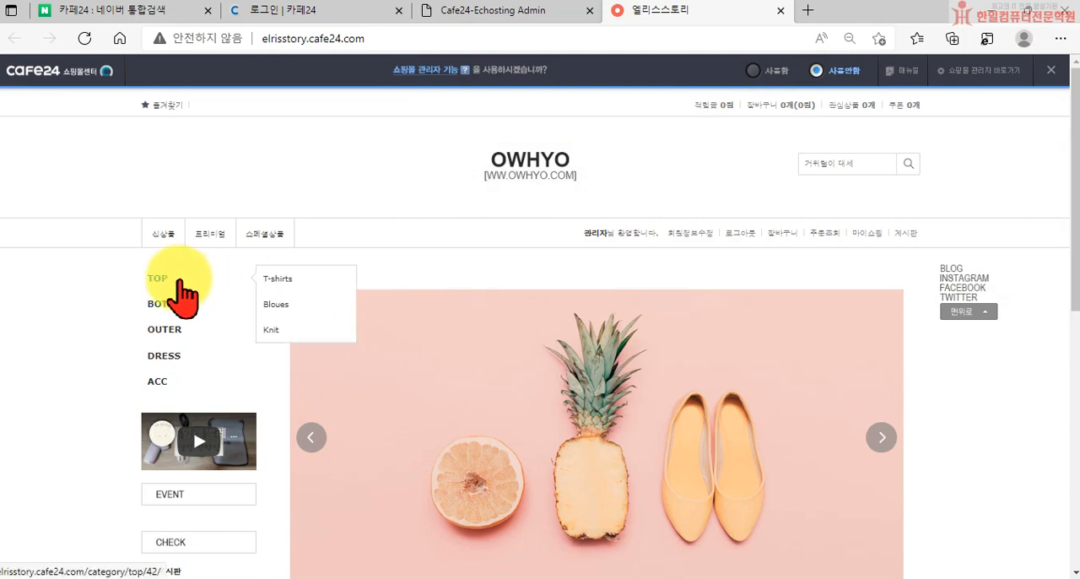
{"action": "mouse_move", "coordinate": [180, 332]}
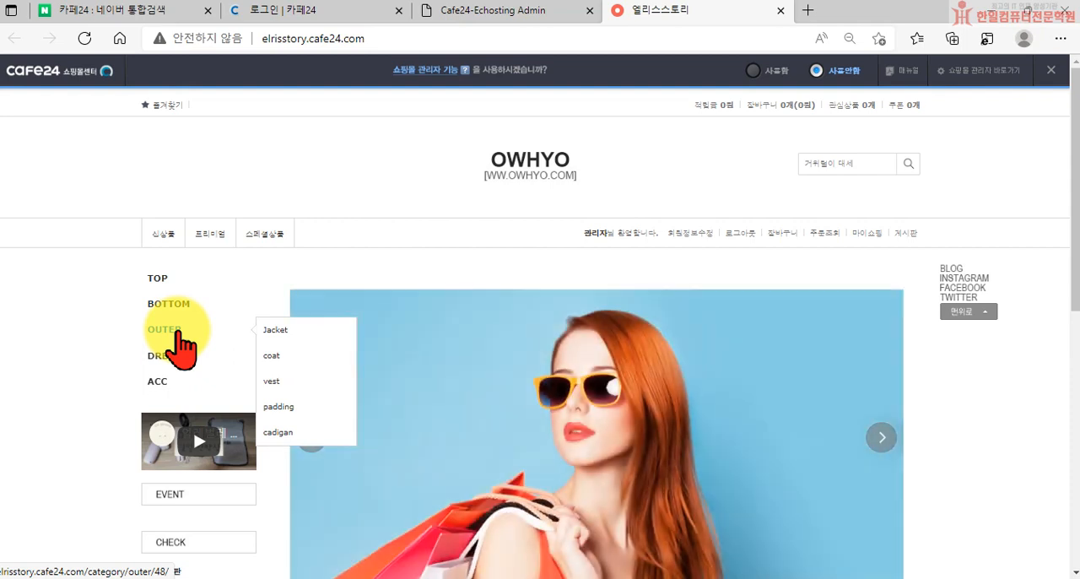
{"action": "left_click", "coordinate": [159, 279]}
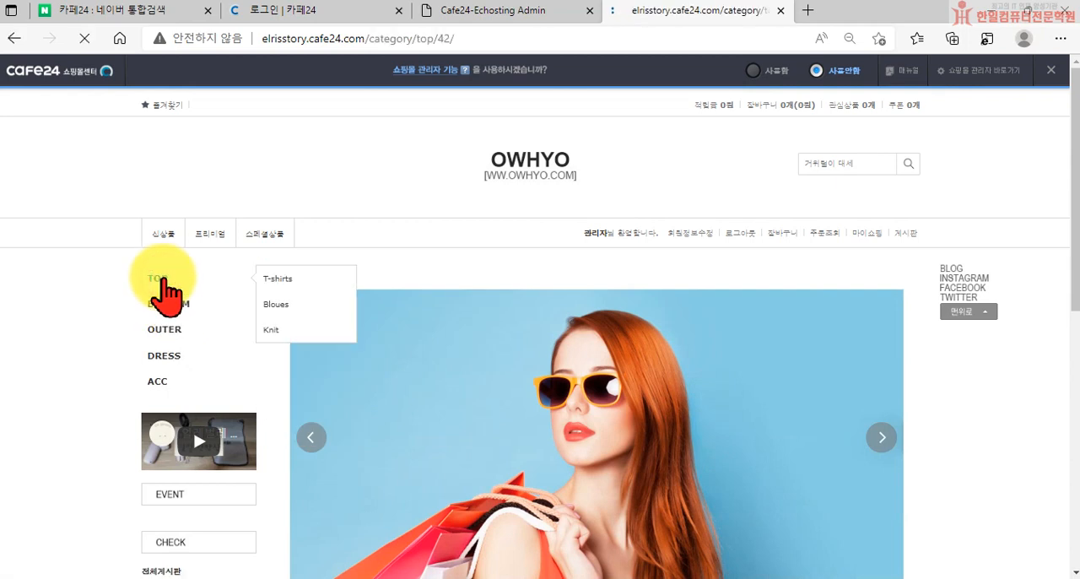
{"action": "scroll", "coordinate": [489, 434], "scroll_direction": "down", "scroll_amount": 1}
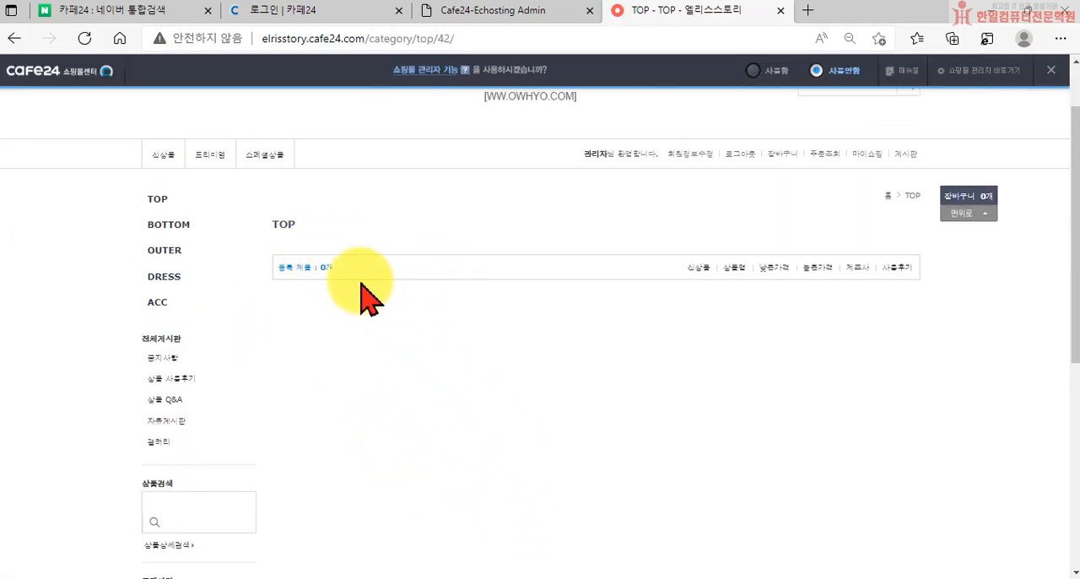
{"action": "scroll", "coordinate": [350, 292], "scroll_direction": "up", "scroll_amount": 1}
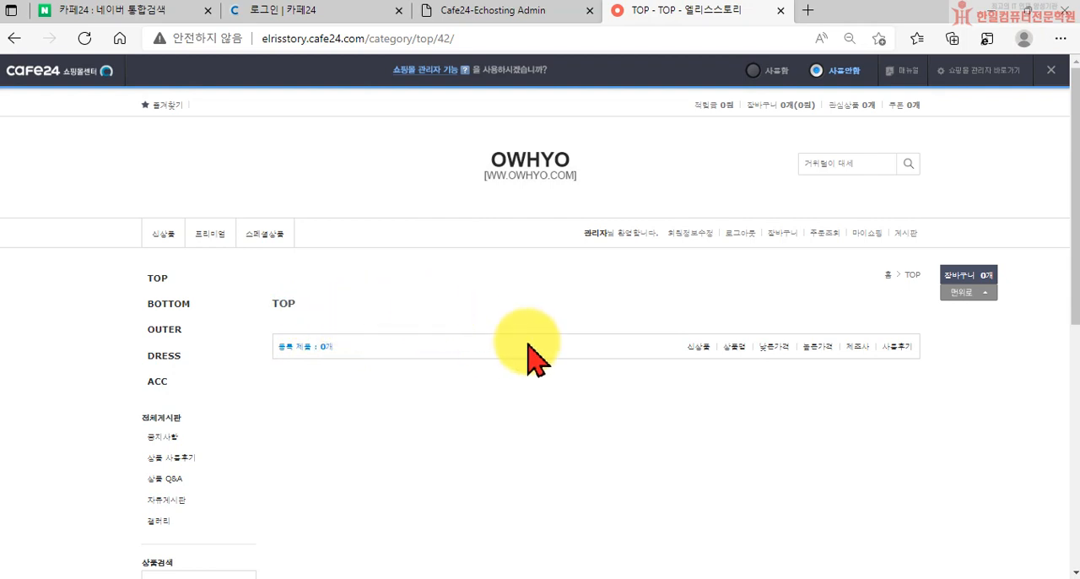
{"action": "mouse_move", "coordinate": [166, 281]}
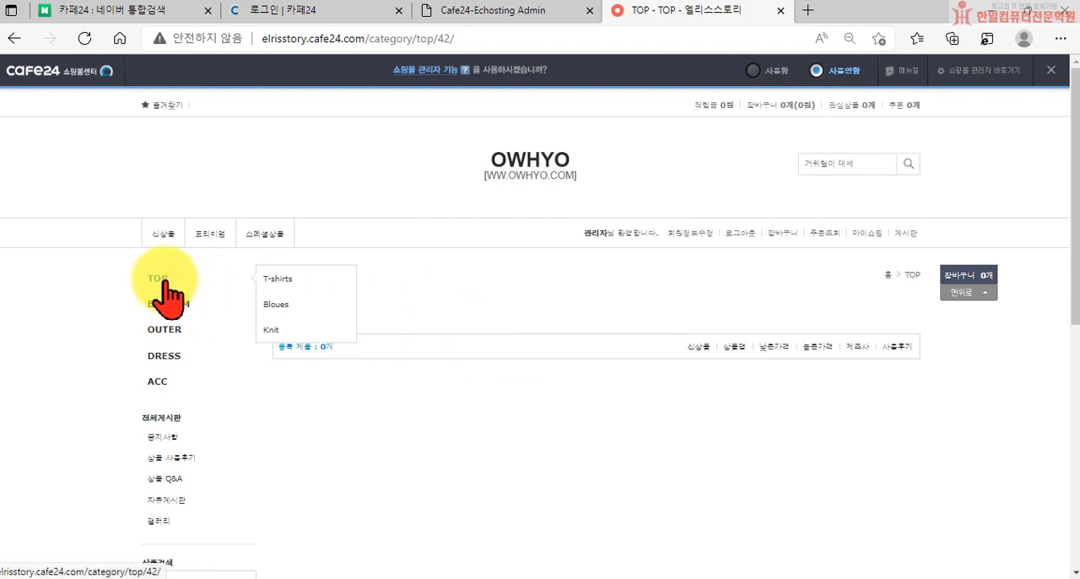
{"action": "left_click", "coordinate": [275, 282]}
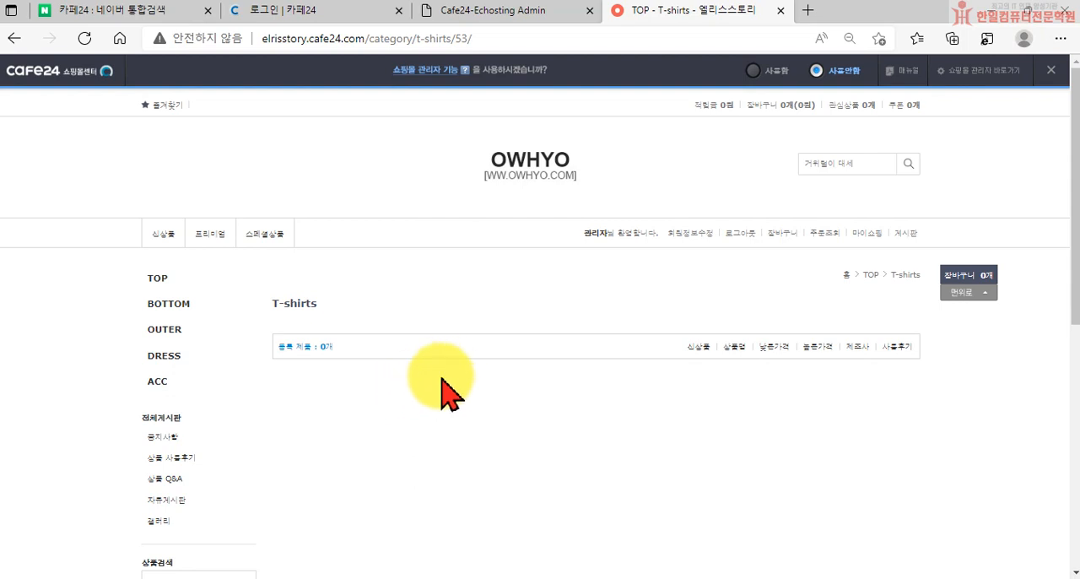
{"action": "left_click", "coordinate": [781, 10]}
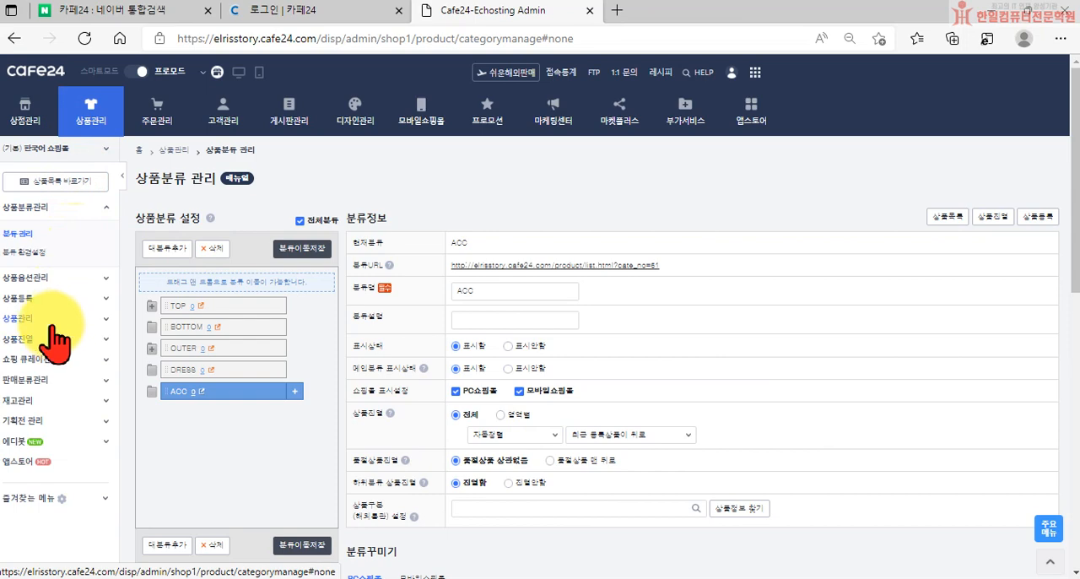
{"action": "scroll", "coordinate": [72, 241], "scroll_direction": "down", "scroll_amount": 1}
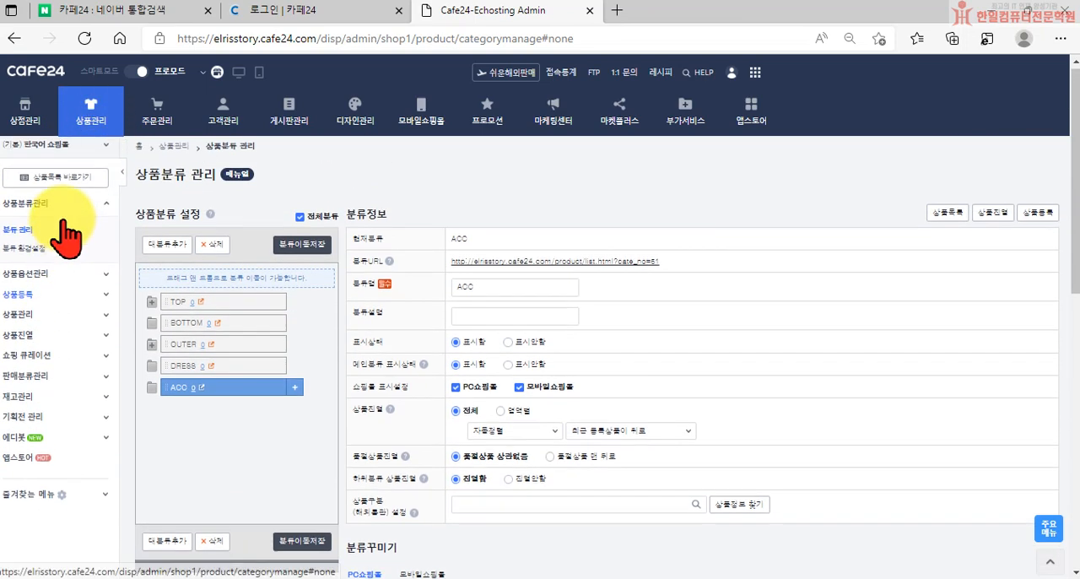
{"action": "scroll", "coordinate": [58, 355], "scroll_direction": "down", "scroll_amount": 1}
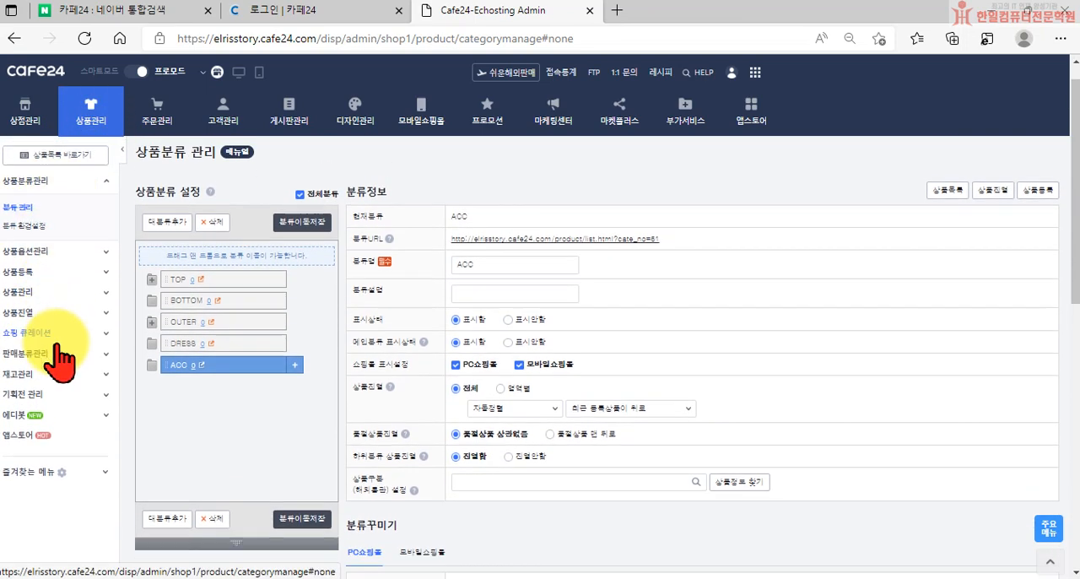
{"action": "scroll", "coordinate": [74, 384], "scroll_direction": "down", "scroll_amount": 1}
{"action": "scroll", "coordinate": [65, 357], "scroll_direction": "up", "scroll_amount": 2}
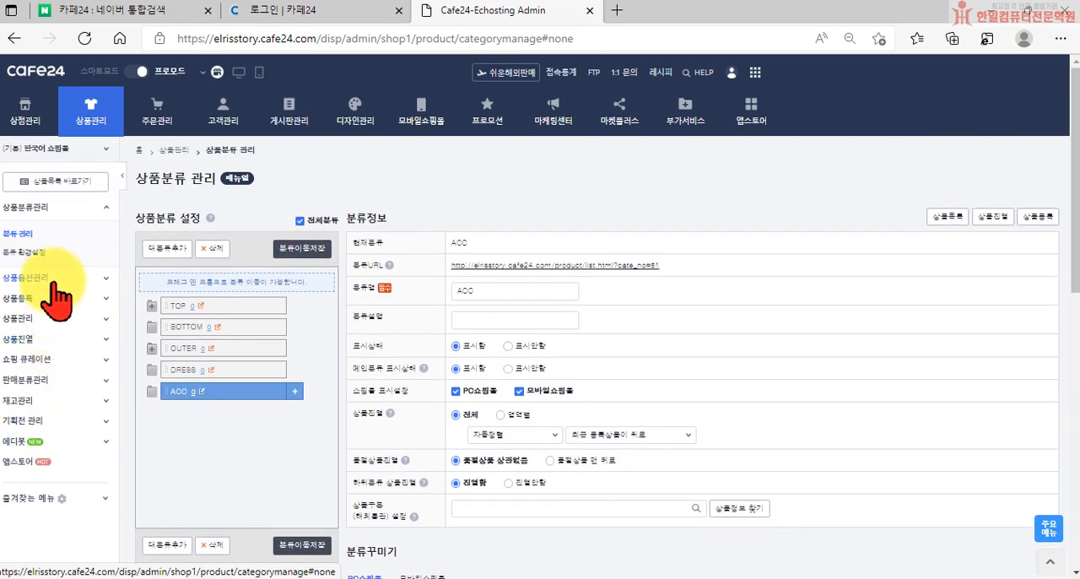
{"action": "left_click", "coordinate": [58, 296]}
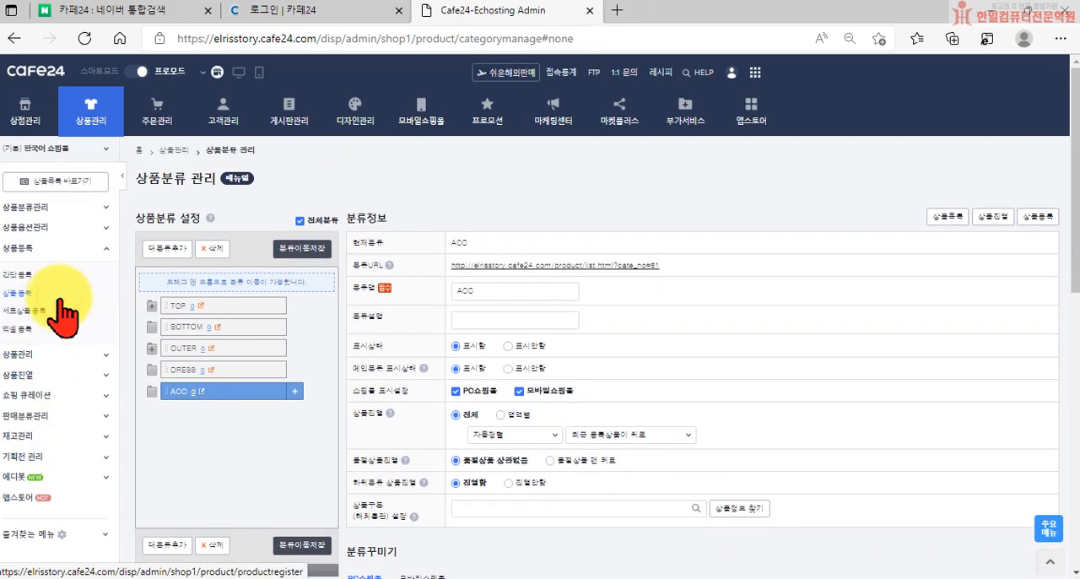
{"action": "left_click", "coordinate": [63, 355]}
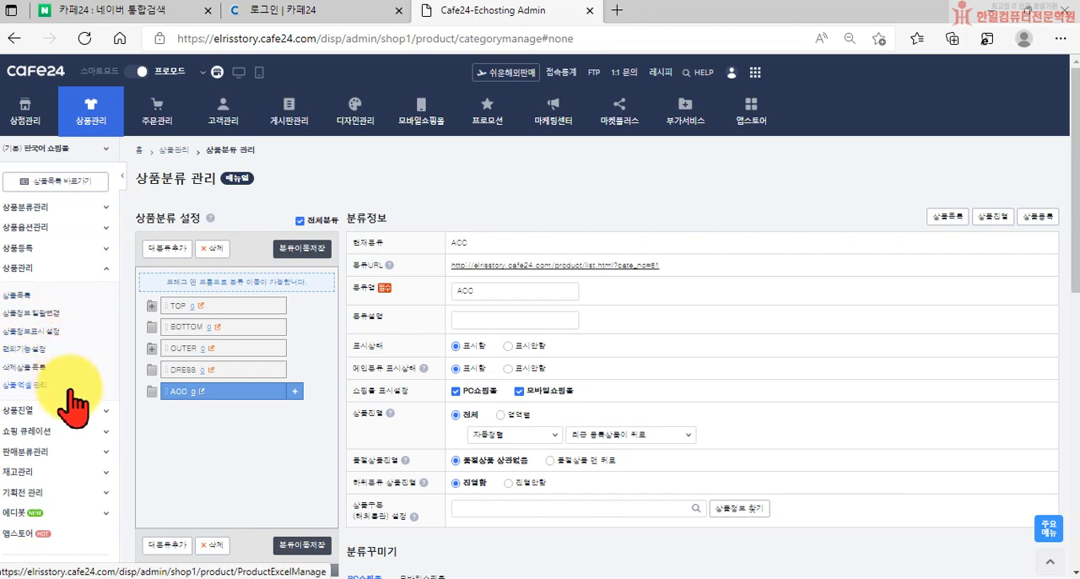
View the 분류 환경설정 page under 상품분류관리 and the 상품정보표시 설정 page under 상품관리
{"action": "left_click", "coordinate": [78, 227]}
{"action": "left_click", "coordinate": [82, 210]}
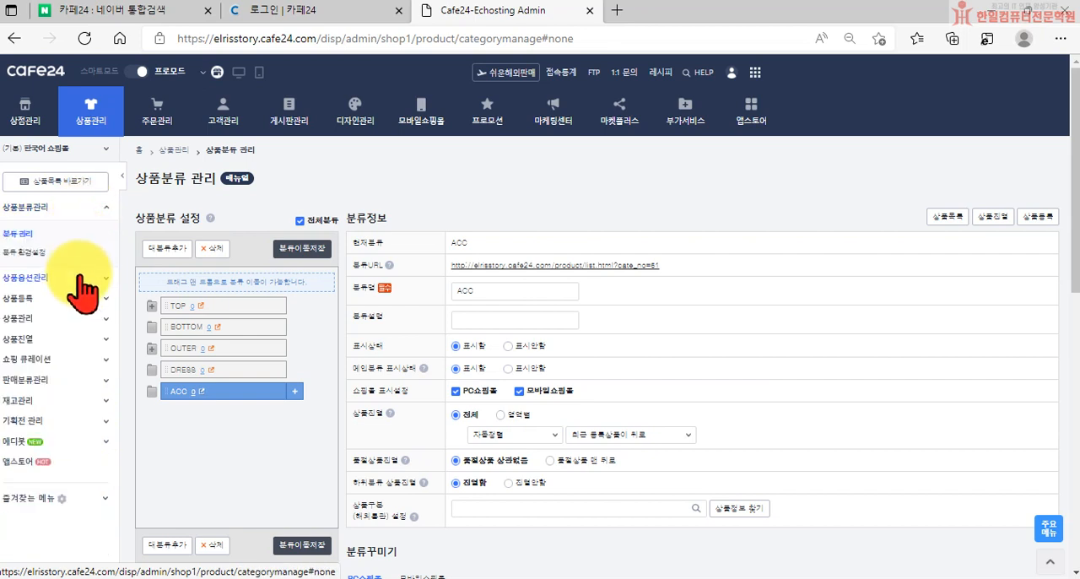
{"action": "left_click", "coordinate": [64, 251]}
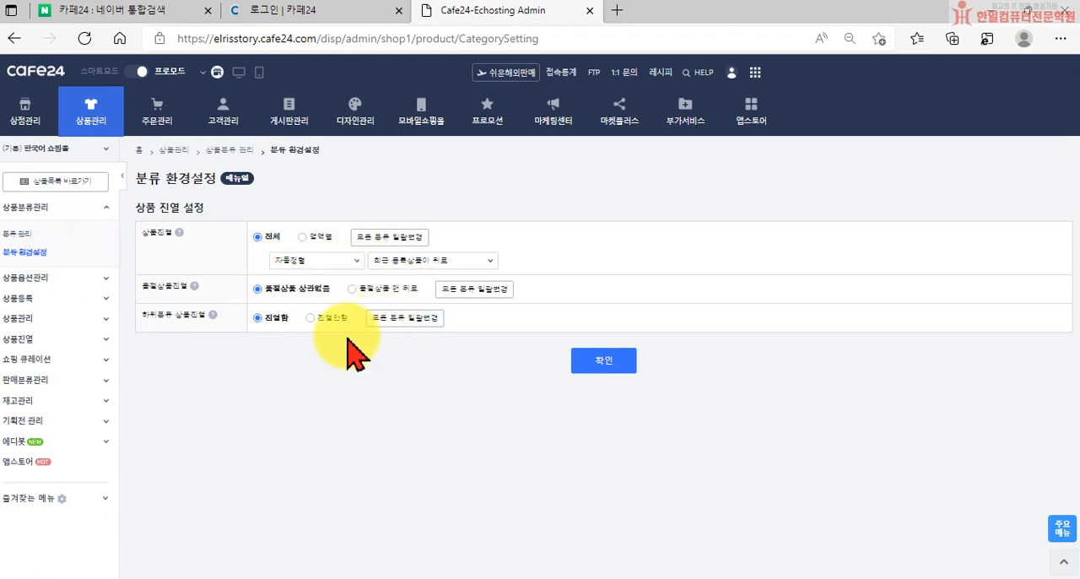
{"action": "left_click", "coordinate": [64, 297]}
{"action": "left_click", "coordinate": [66, 347]}
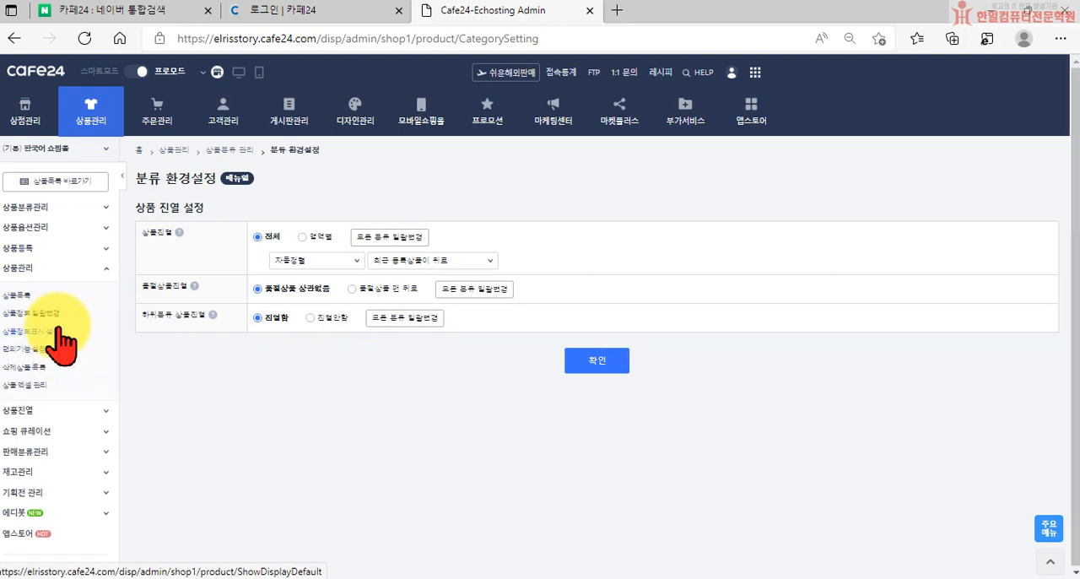
{"action": "left_click", "coordinate": [64, 331]}
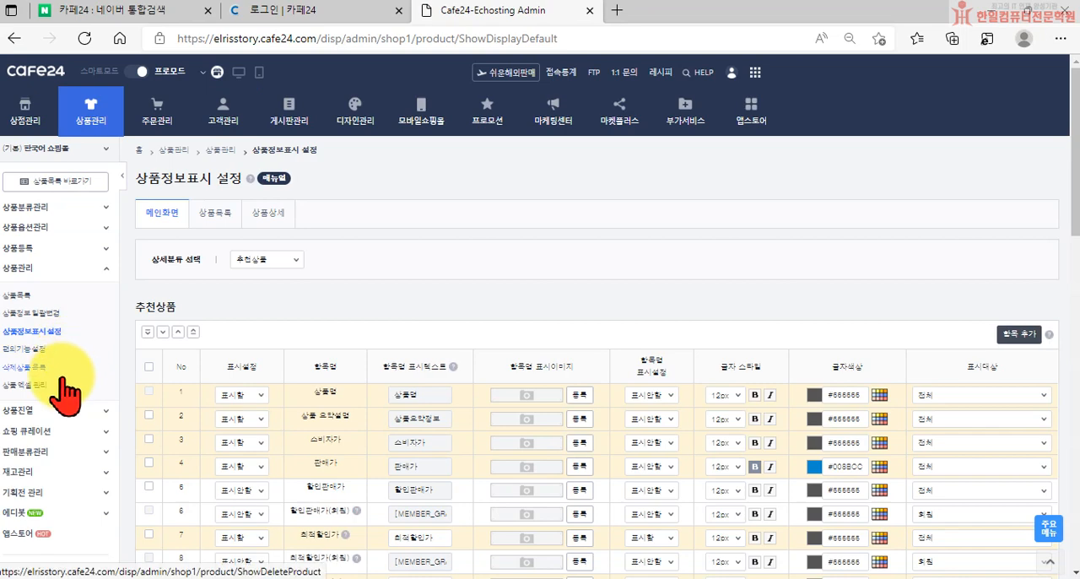
Open the 편의기능 설정 page and review its menu, category and other convenience options
{"action": "left_click", "coordinate": [57, 351]}
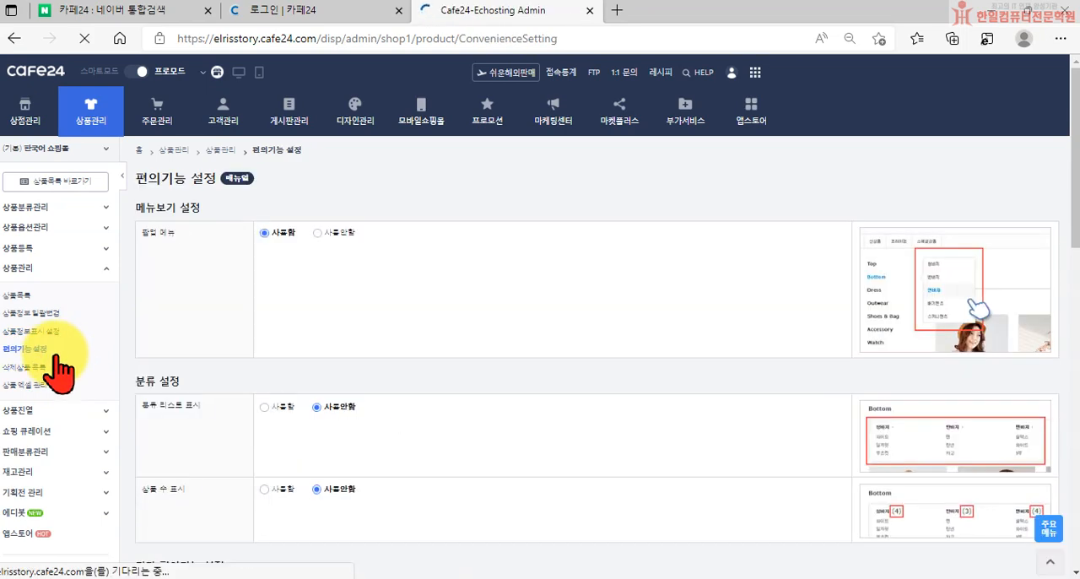
{"action": "scroll", "coordinate": [386, 458], "scroll_direction": "down", "scroll_amount": 10}
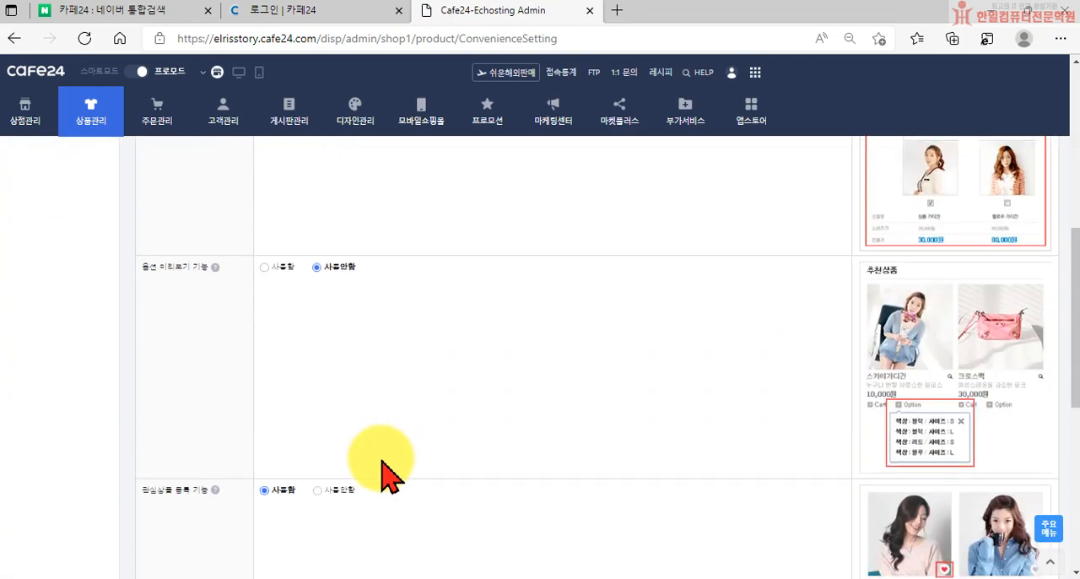
{"action": "scroll", "coordinate": [382, 477], "scroll_direction": "up", "scroll_amount": 5}
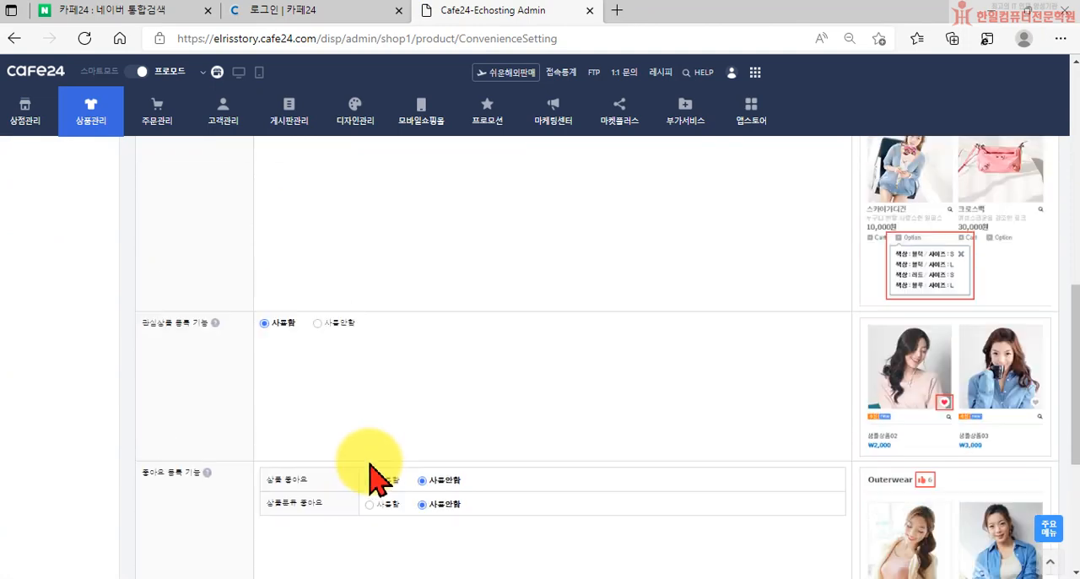
{"action": "scroll", "coordinate": [371, 472], "scroll_direction": "up", "scroll_amount": 5}
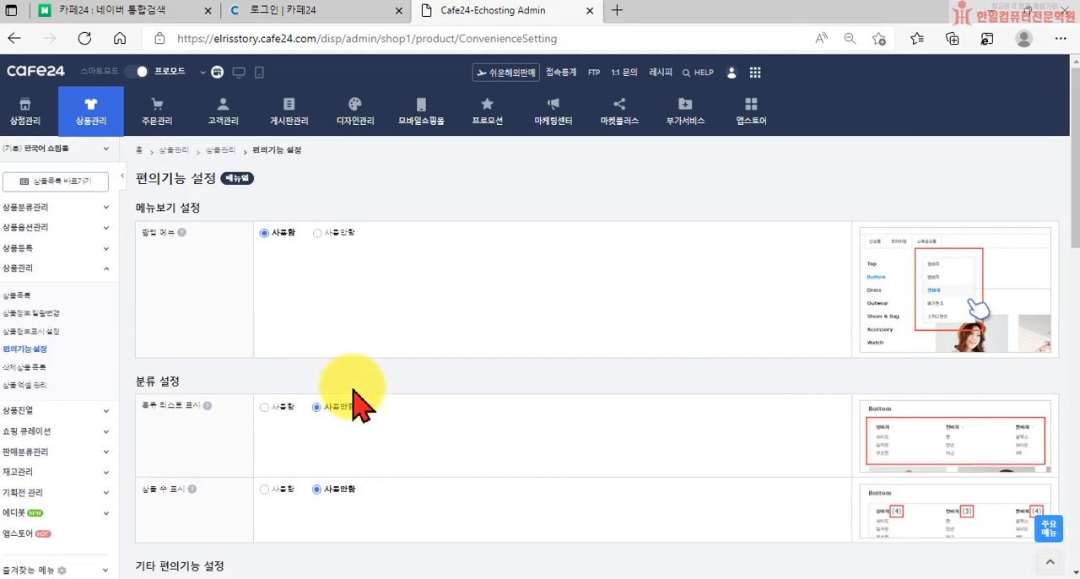
{"action": "scroll", "coordinate": [352, 398], "scroll_direction": "down", "scroll_amount": 2}
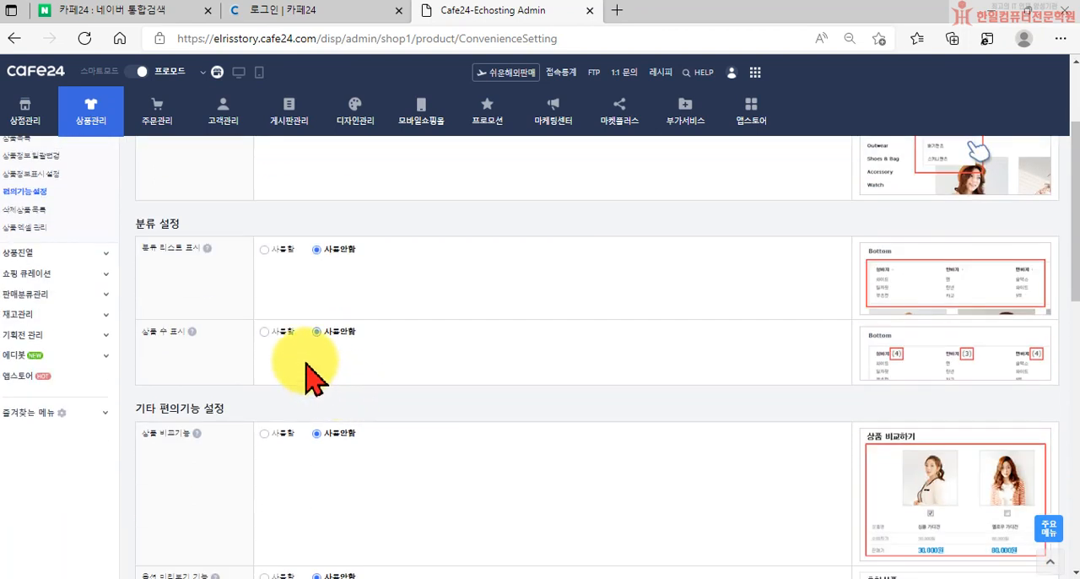
{"action": "scroll", "coordinate": [308, 380], "scroll_direction": "up", "scroll_amount": 2}
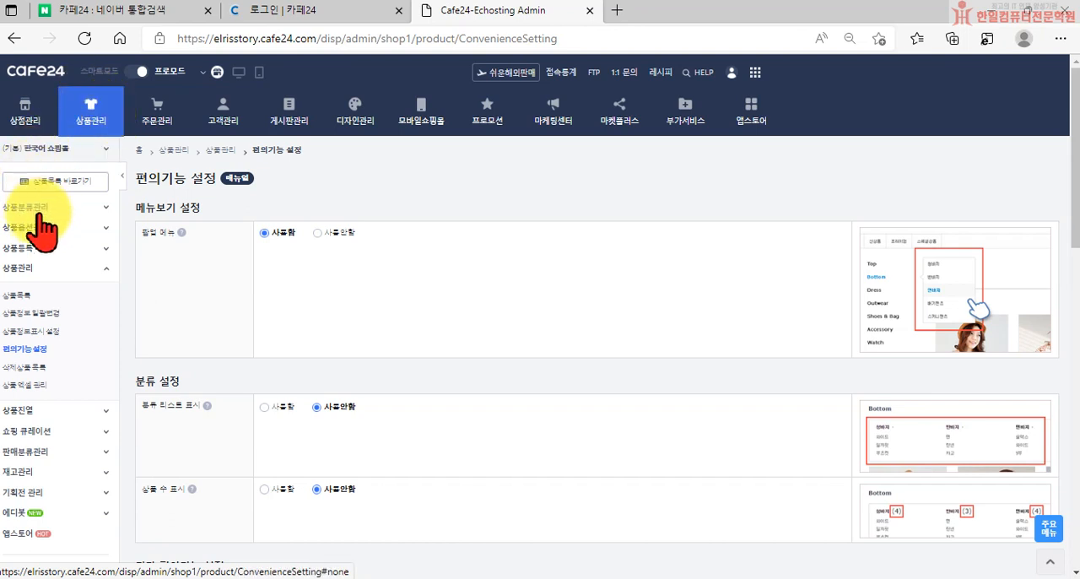
In 편의기능 설정, set 분류 리스트 표시 to 사용함 with 현재 분류에 속한 모든 분류 표시, and save the settings
{"action": "left_click", "coordinate": [19, 268]}
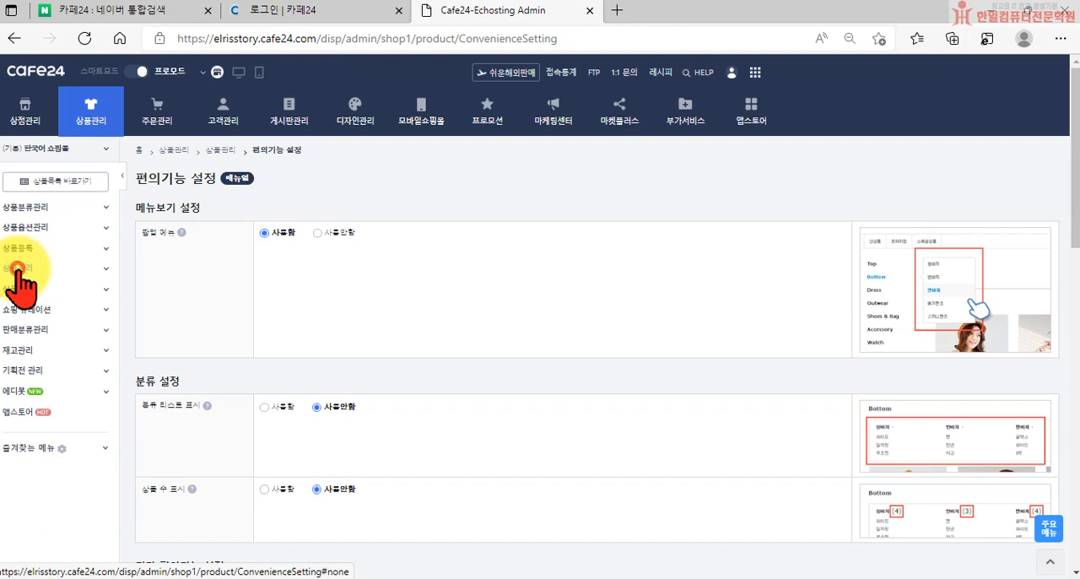
{"action": "left_click", "coordinate": [18, 268]}
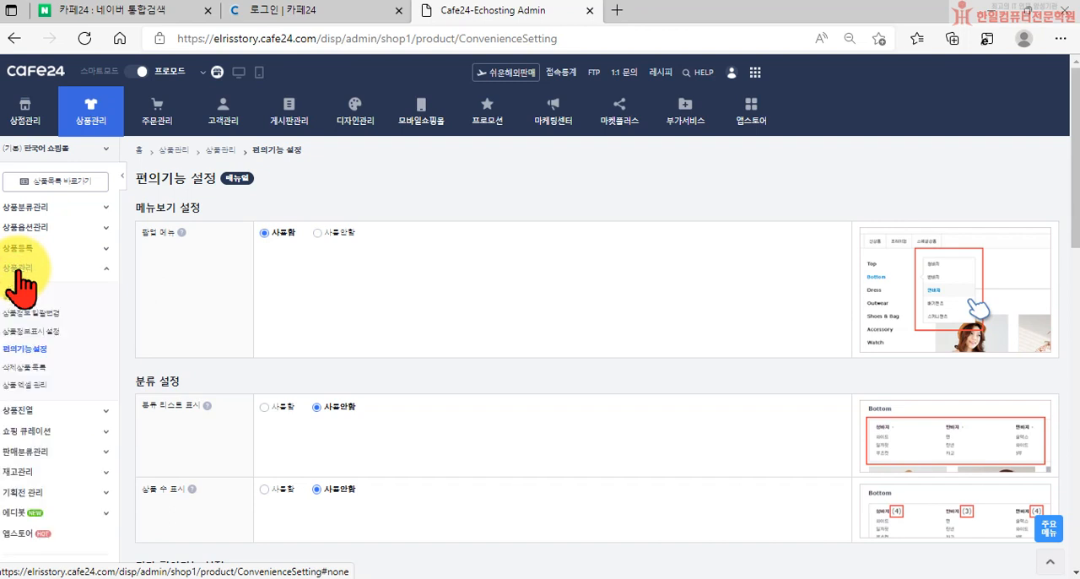
{"action": "left_click", "coordinate": [32, 351]}
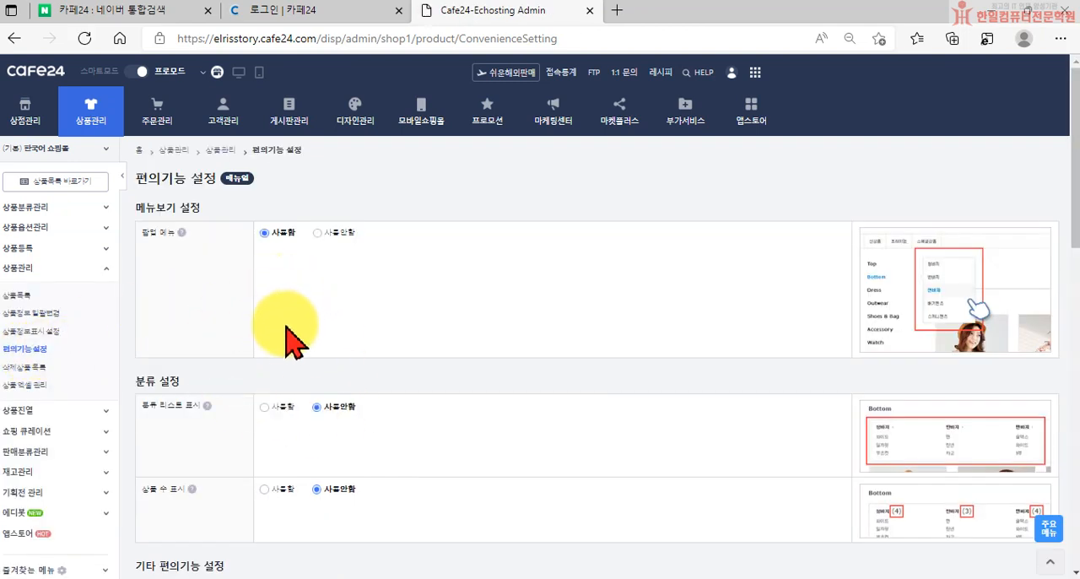
{"action": "scroll", "coordinate": [289, 332], "scroll_direction": "down", "scroll_amount": 1}
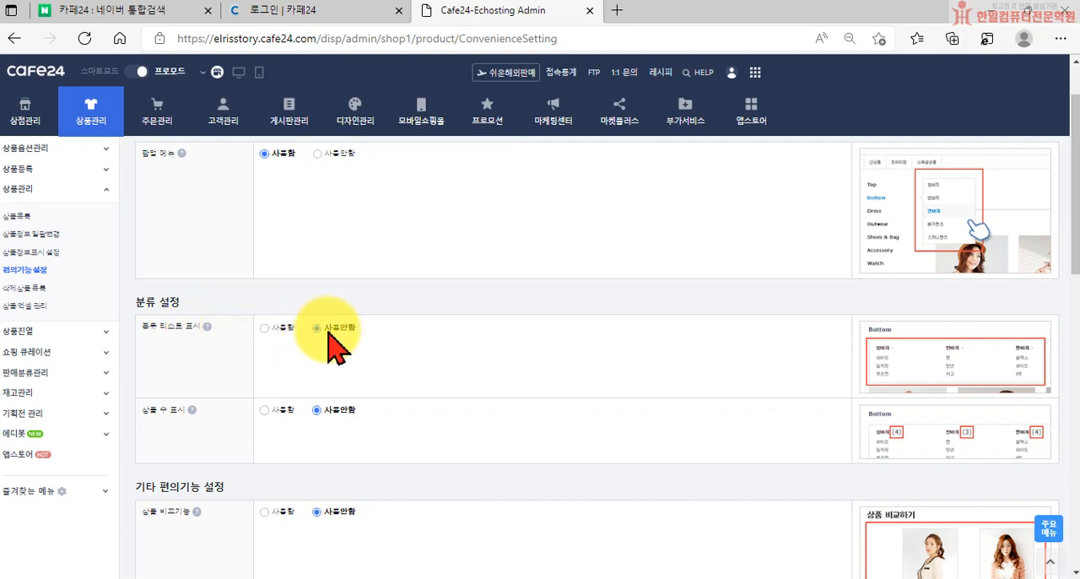
{"action": "left_click", "coordinate": [265, 328]}
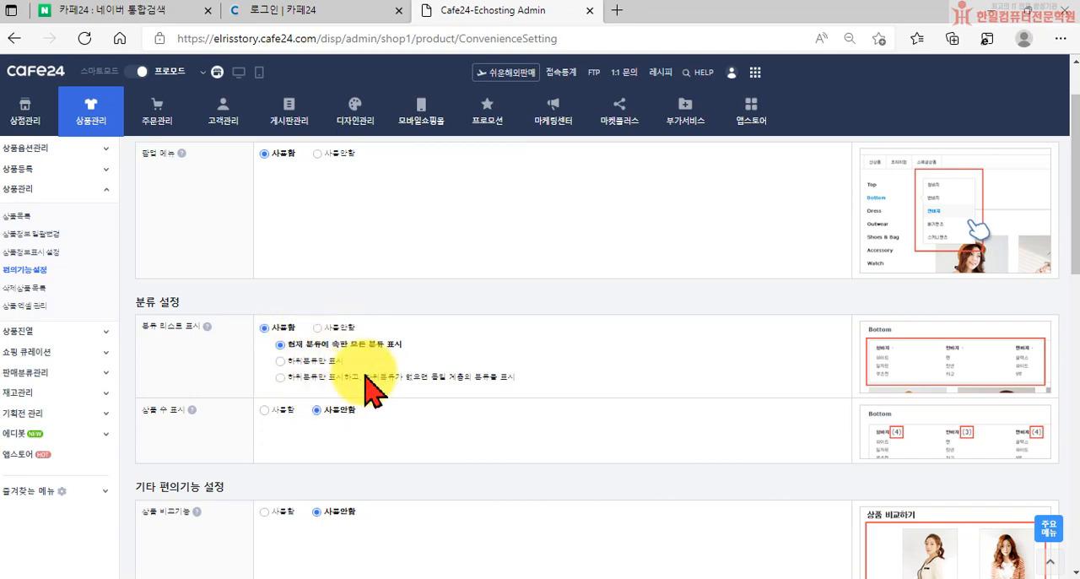
{"action": "scroll", "coordinate": [386, 374], "scroll_direction": "down", "scroll_amount": 10}
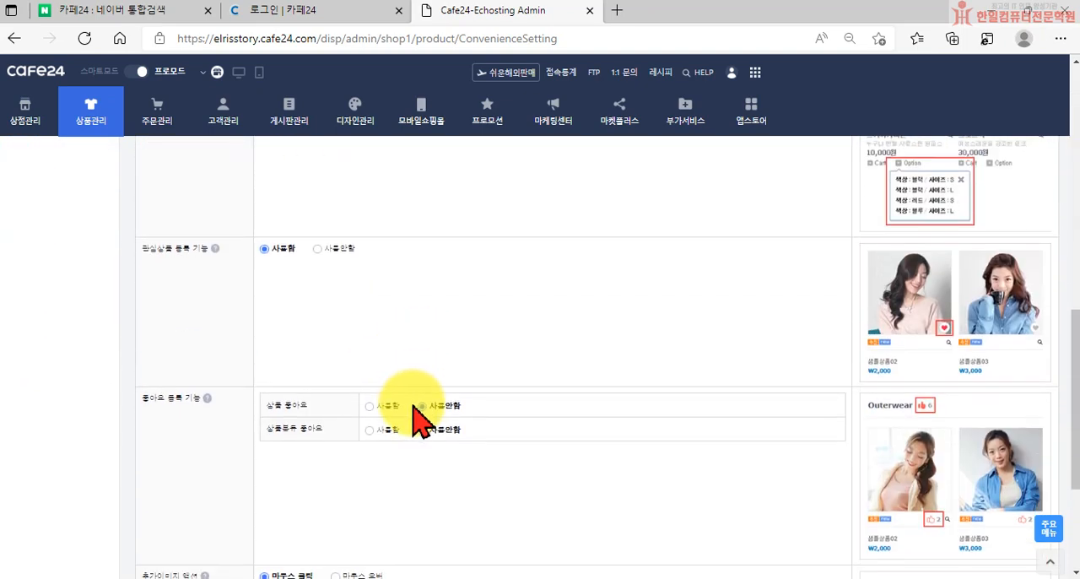
{"action": "scroll", "coordinate": [414, 417], "scroll_direction": "down", "scroll_amount": 3}
{"action": "left_click", "coordinate": [596, 534]}
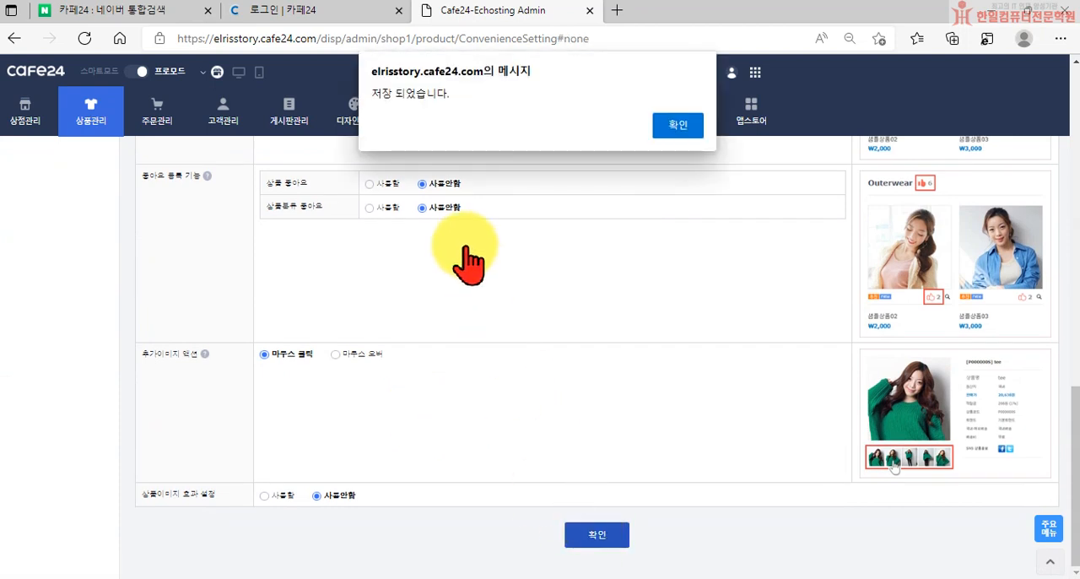
{"action": "left_click", "coordinate": [679, 125]}
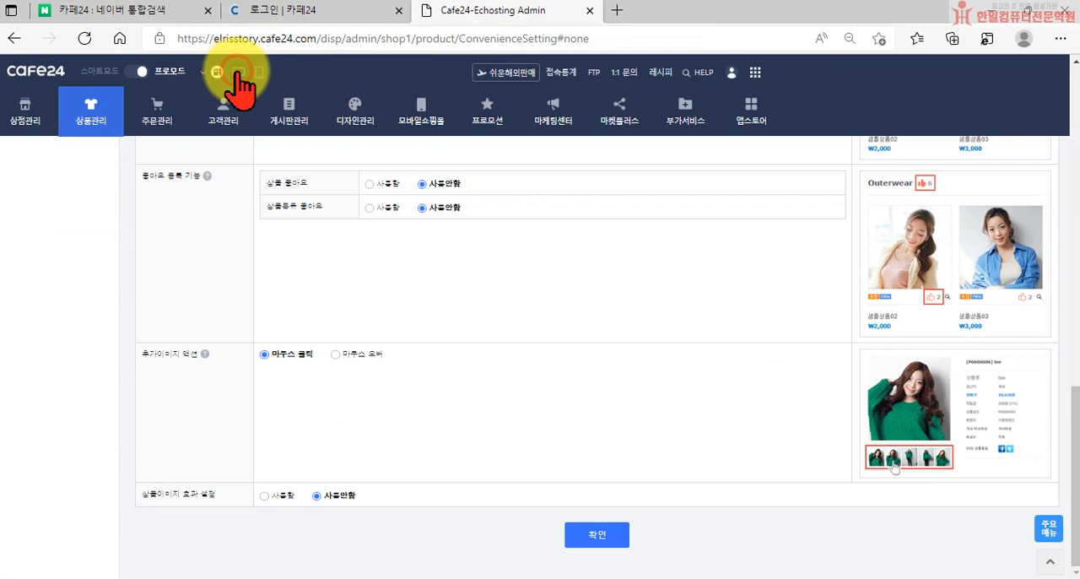
Open the PC storefront, dismiss the sale popup, and check the subcategory list on the TOP and T-shirts pages
{"action": "left_click", "coordinate": [237, 72]}
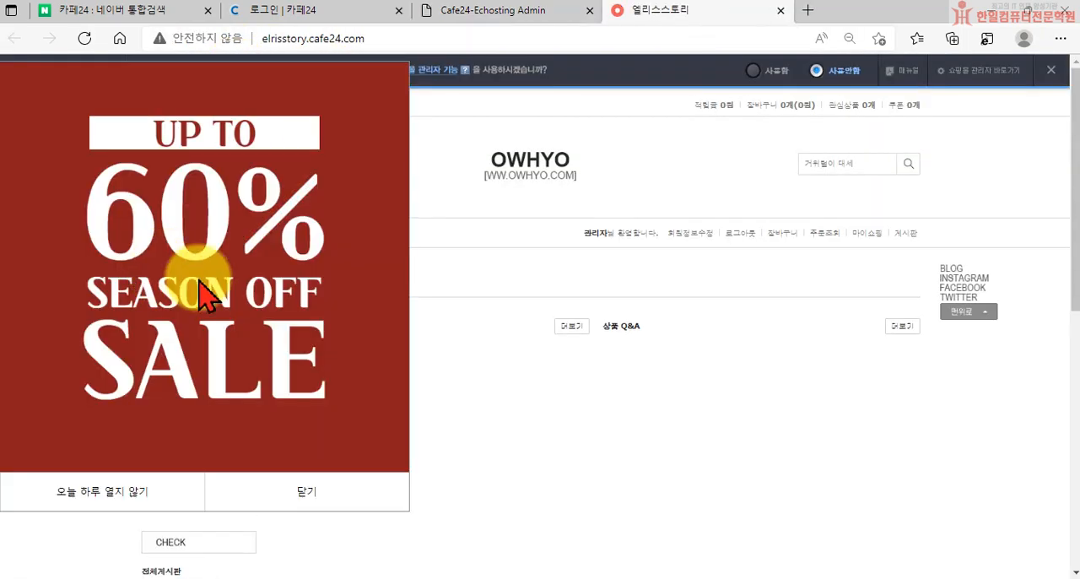
{"action": "left_click", "coordinate": [313, 489]}
{"action": "left_click", "coordinate": [160, 280]}
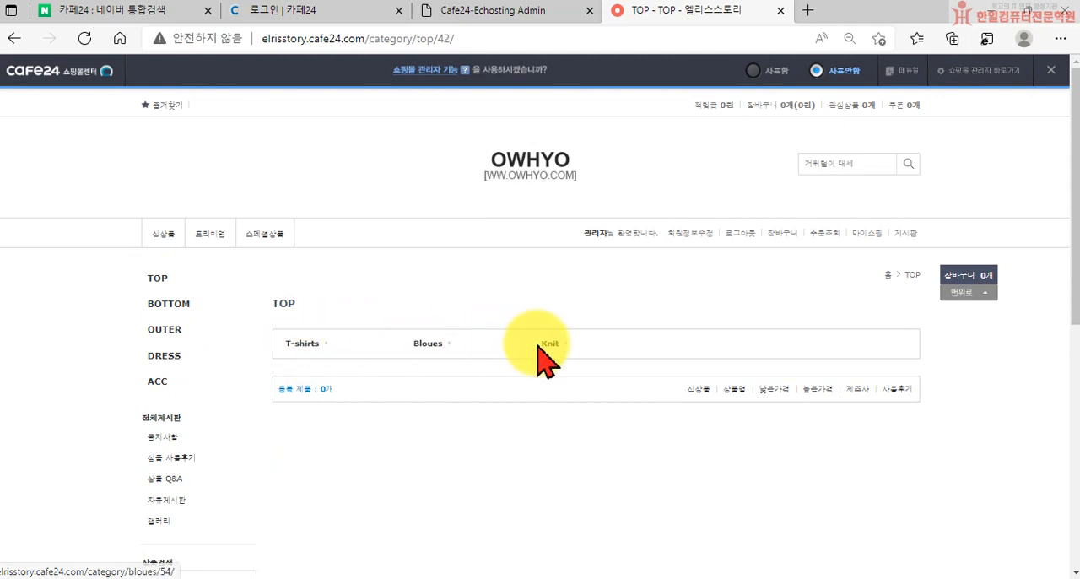
{"action": "left_click", "coordinate": [296, 345]}
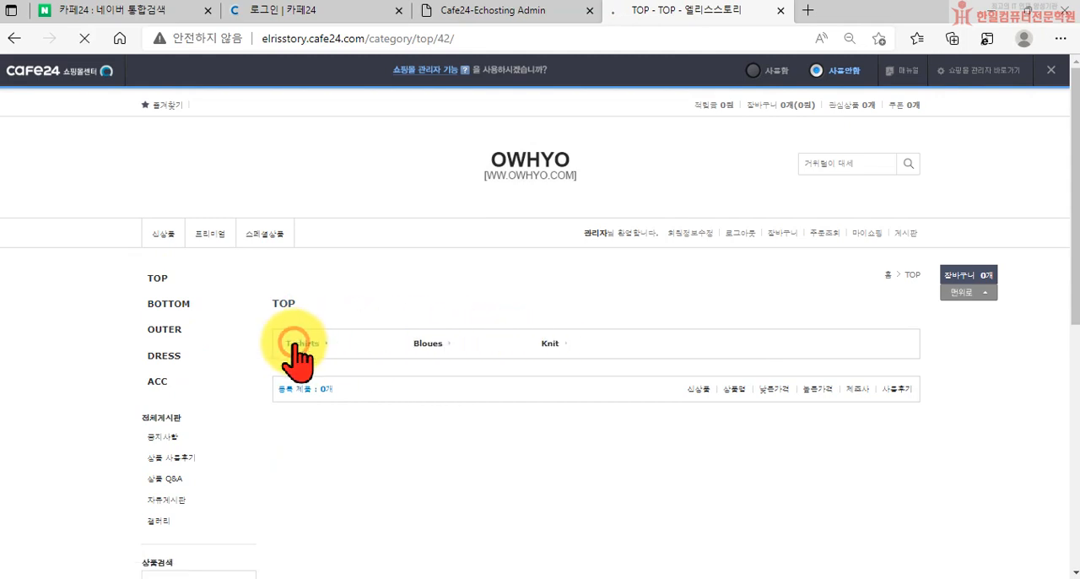
{"action": "scroll", "coordinate": [521, 501], "scroll_direction": "down", "scroll_amount": 3}
{"action": "scroll", "coordinate": [513, 481], "scroll_direction": "up", "scroll_amount": 3}
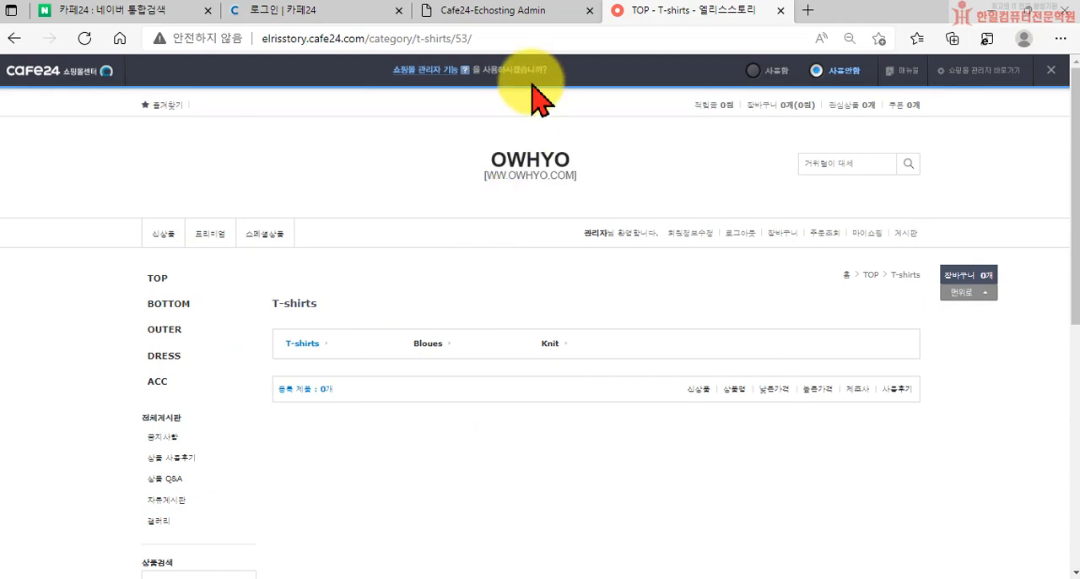
Return to the shop admin and open the 간단 등록 form for registering a product
{"action": "left_click", "coordinate": [501, 11]}
{"action": "scroll", "coordinate": [426, 240], "scroll_direction": "up", "scroll_amount": 10}
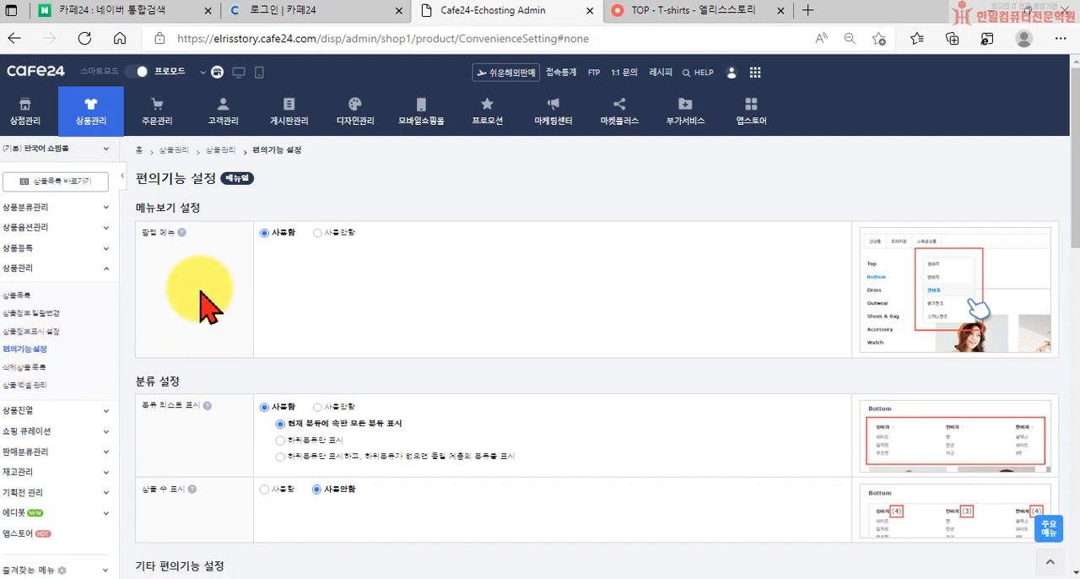
{"action": "left_click", "coordinate": [95, 135]}
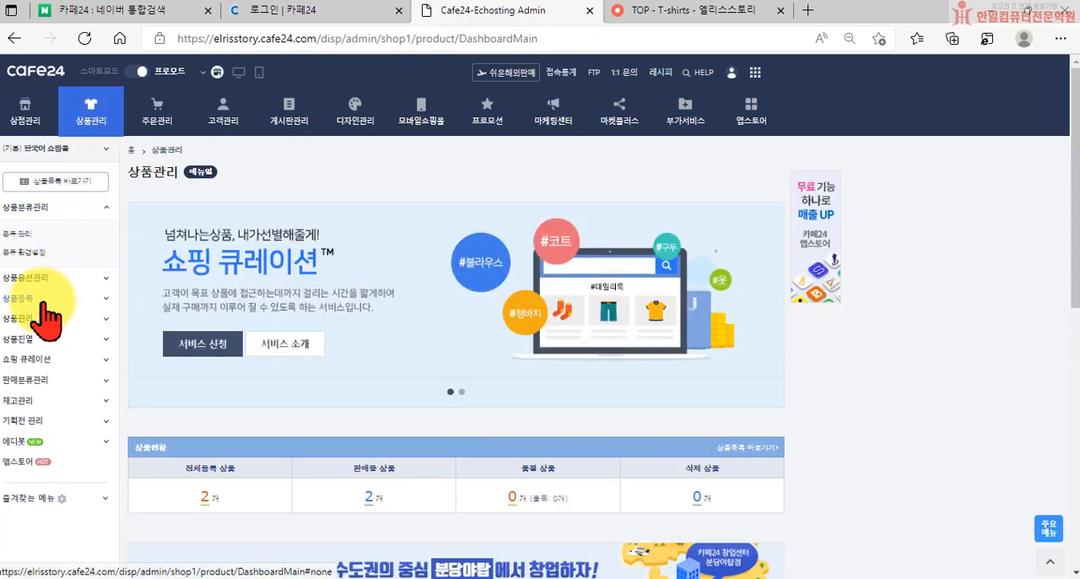
{"action": "left_click", "coordinate": [46, 302]}
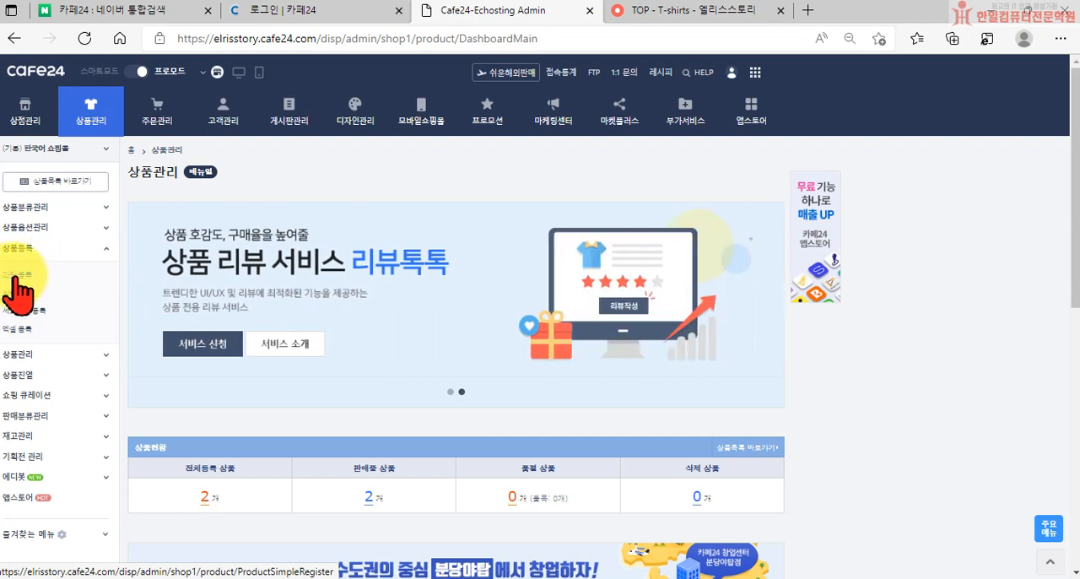
{"action": "left_click", "coordinate": [15, 277]}
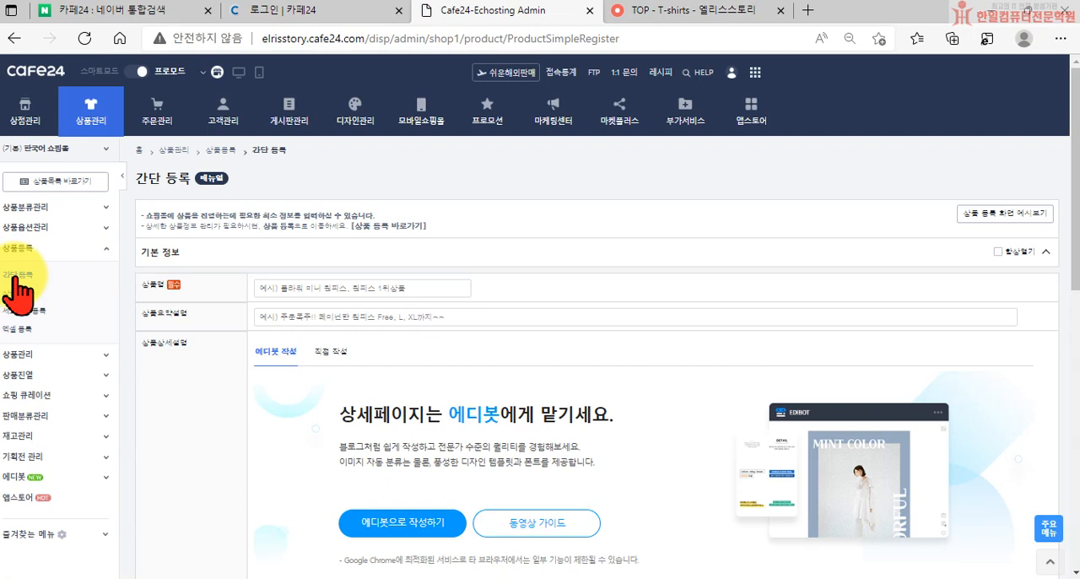
Enter 테스트용상품 1 as the product name and 테스트용 상품입니다. as the product's summary description
{"action": "left_click", "coordinate": [272, 291]}
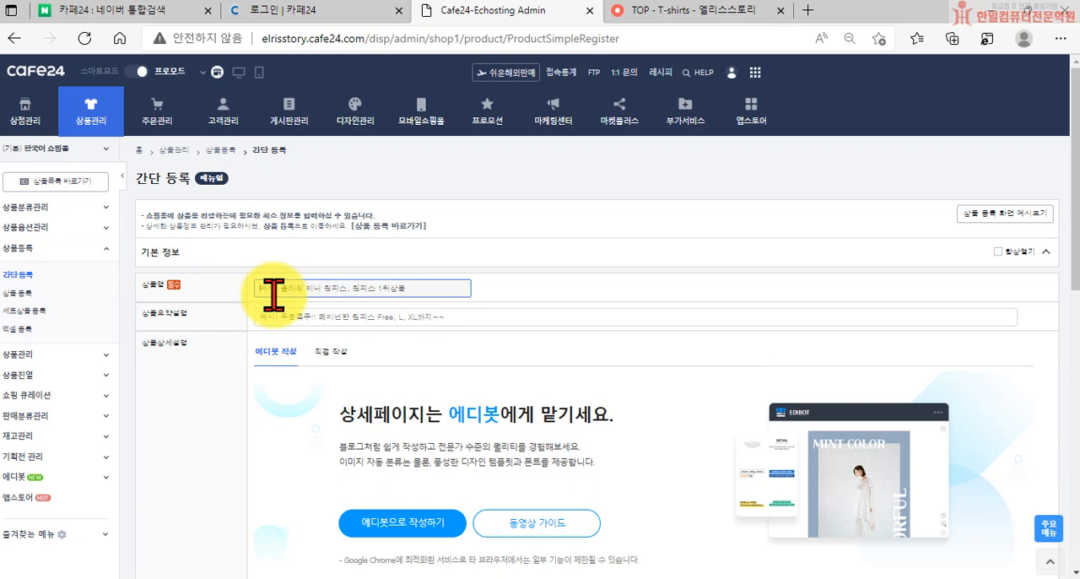
{"action": "type", "text": "ㅂ"}
{"action": "key", "text": "BackSpace"}
{"action": "type", "text": "비"}
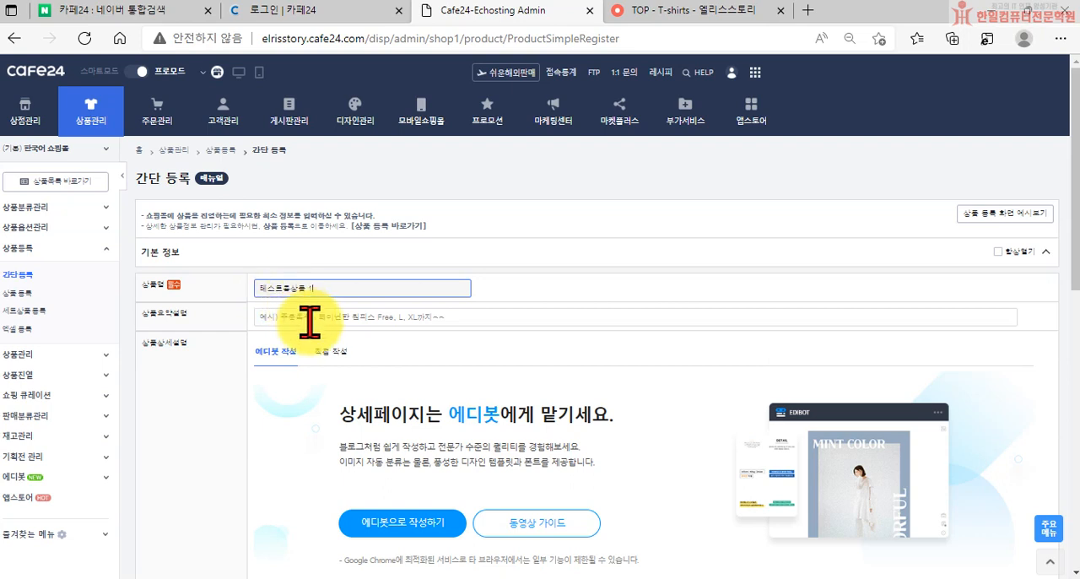
{"action": "left_click", "coordinate": [306, 319]}
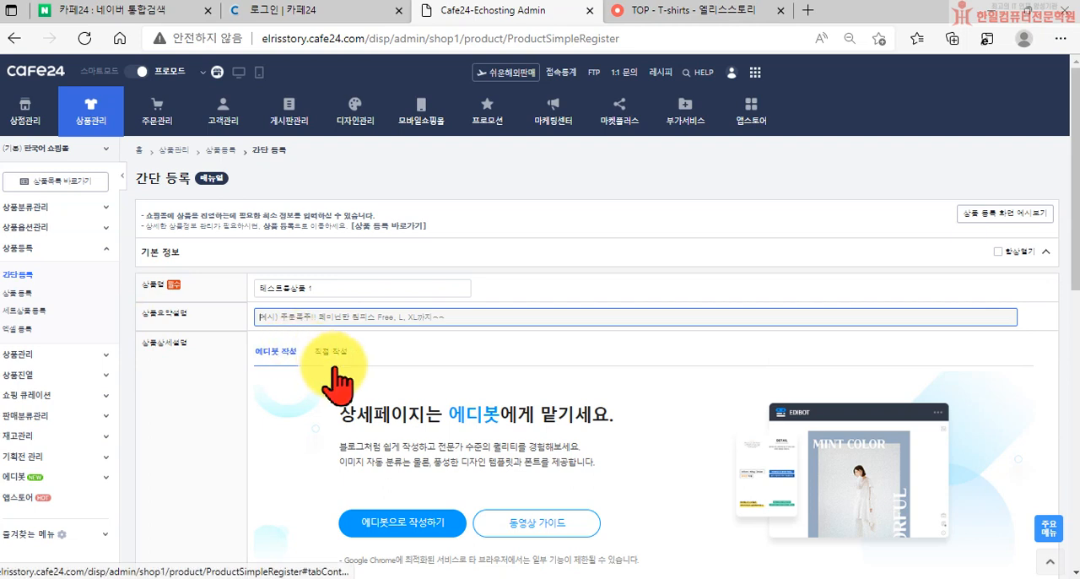
{"action": "type", "text": "티셔츠용 상품입니다."}
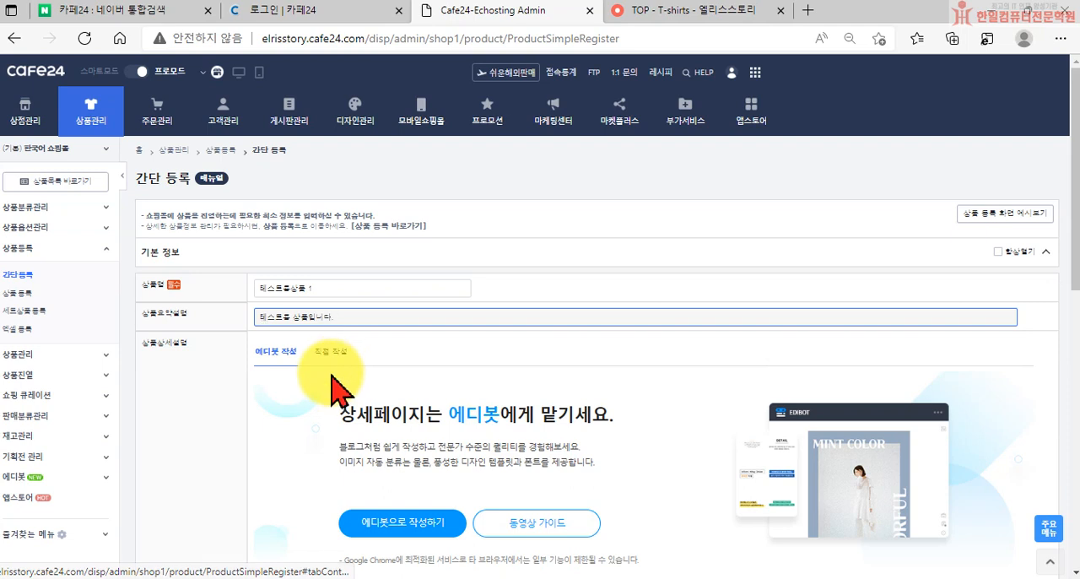
Collapse the 기본 정보 section and review the form's sales, display, option and image sections
{"action": "left_click", "coordinate": [1046, 252]}
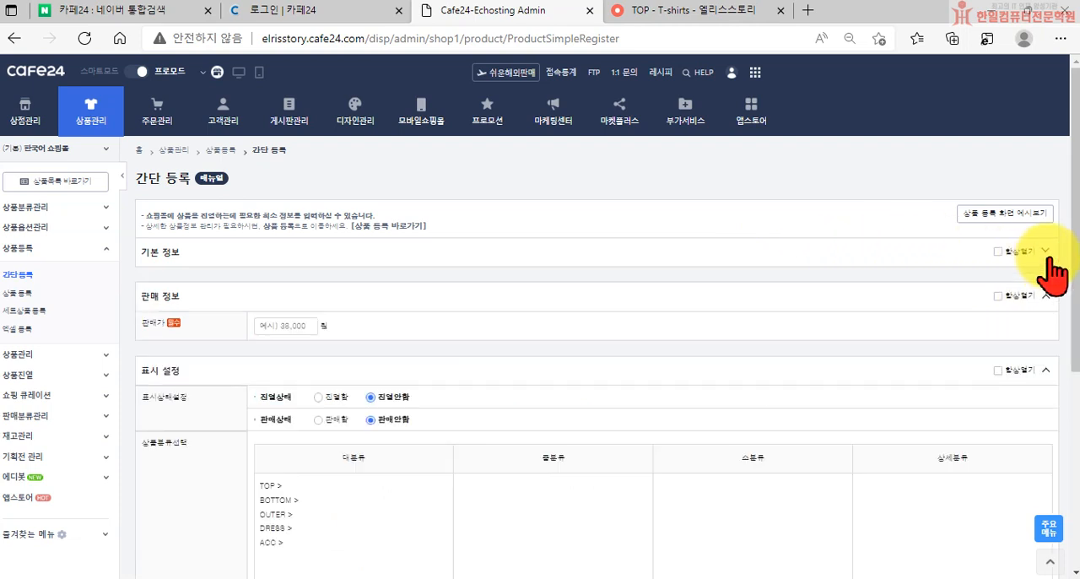
{"action": "left_click", "coordinate": [1046, 252]}
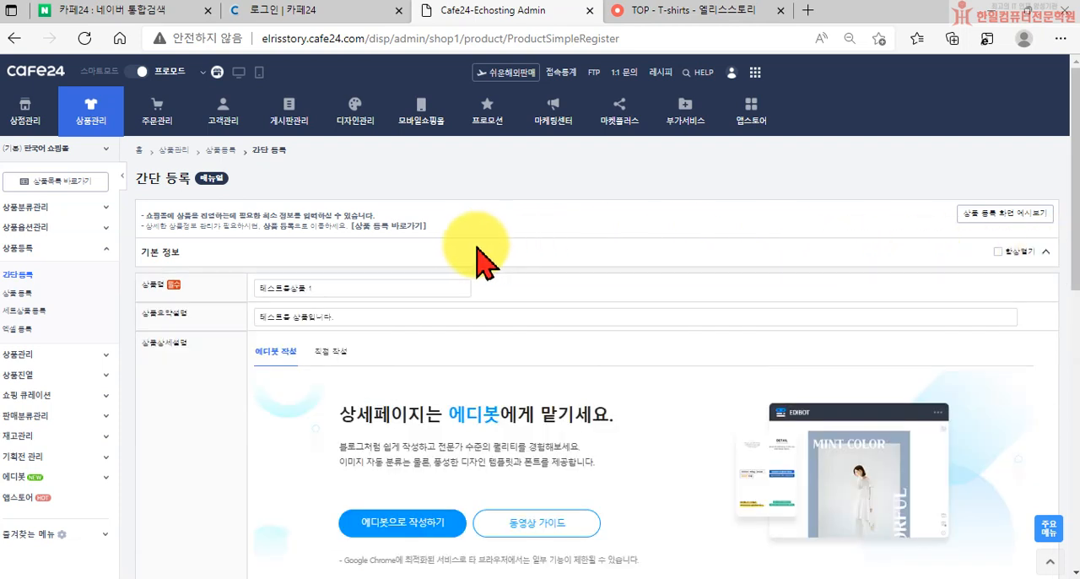
{"action": "left_click", "coordinate": [1046, 252]}
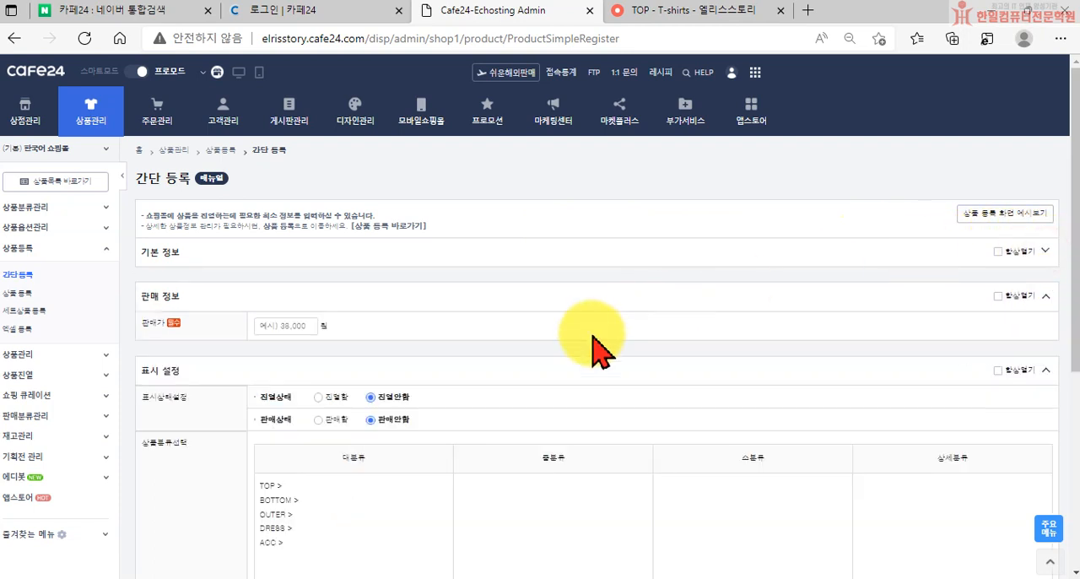
{"action": "scroll", "coordinate": [590, 346], "scroll_direction": "down", "scroll_amount": 1}
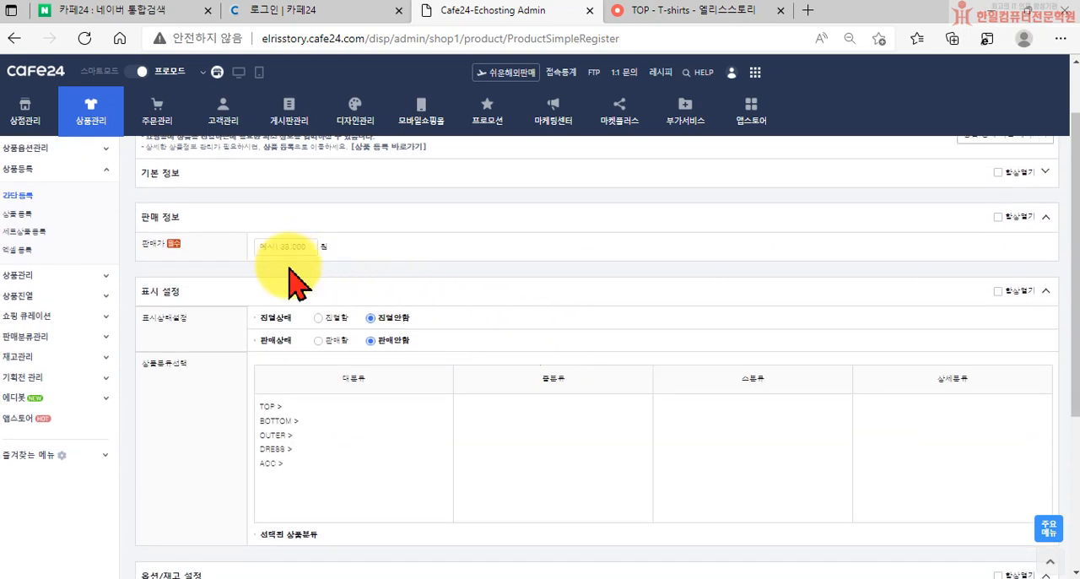
{"action": "scroll", "coordinate": [355, 371], "scroll_direction": "down", "scroll_amount": 3}
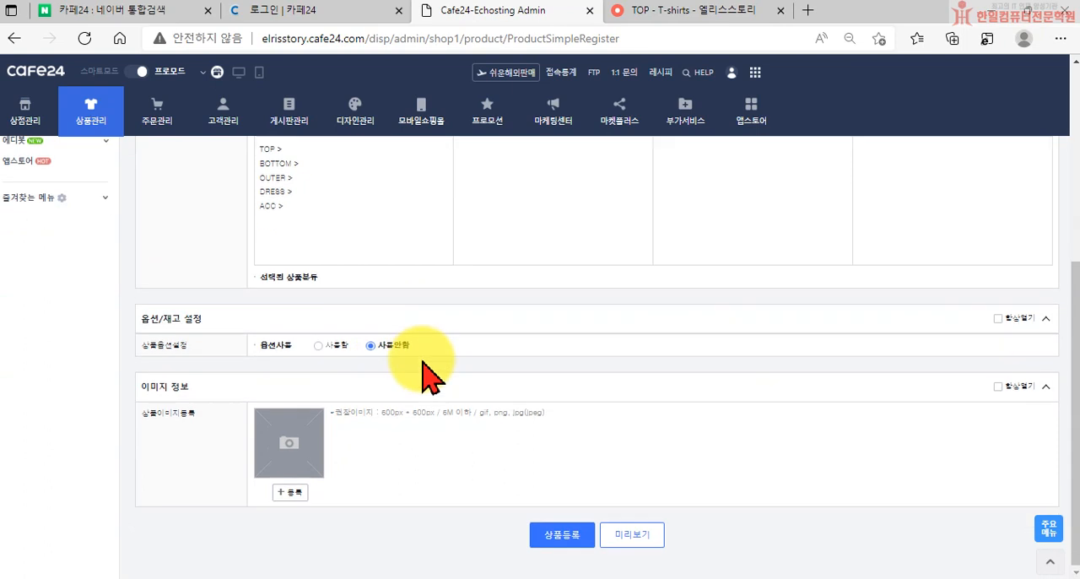
Set the product's selling price to 10000 won, its display status to 진열함 and its sales status to 판매함
{"action": "scroll", "coordinate": [426, 371], "scroll_direction": "up", "scroll_amount": 4}
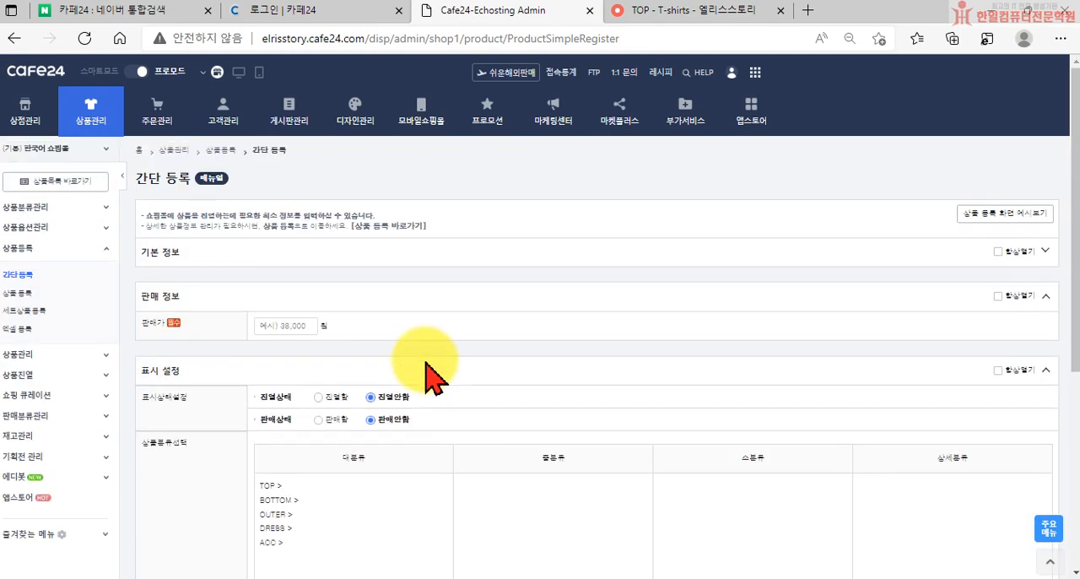
{"action": "left_click", "coordinate": [283, 325]}
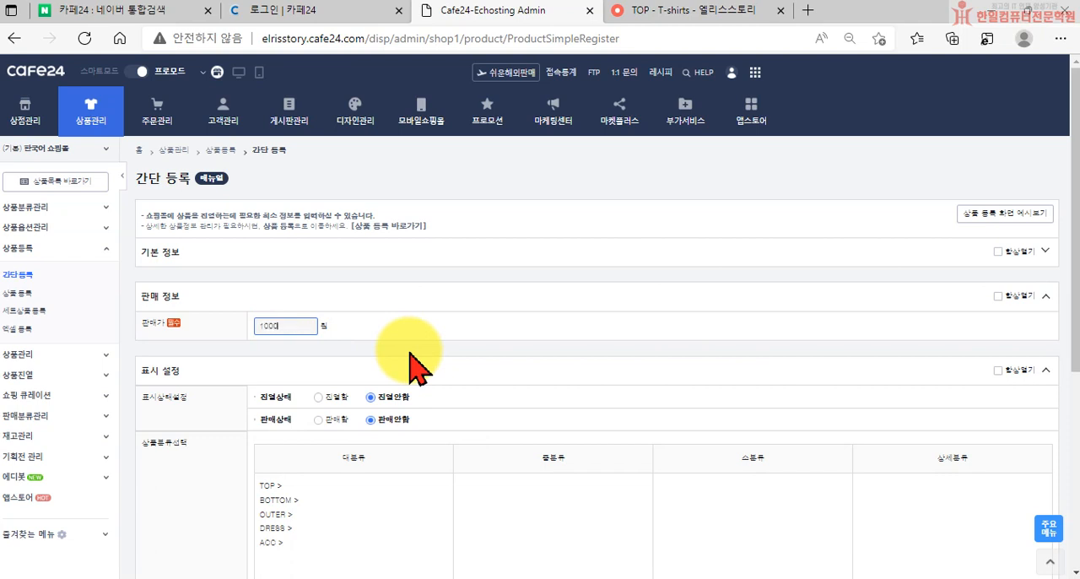
{"action": "left_click", "coordinate": [410, 353]}
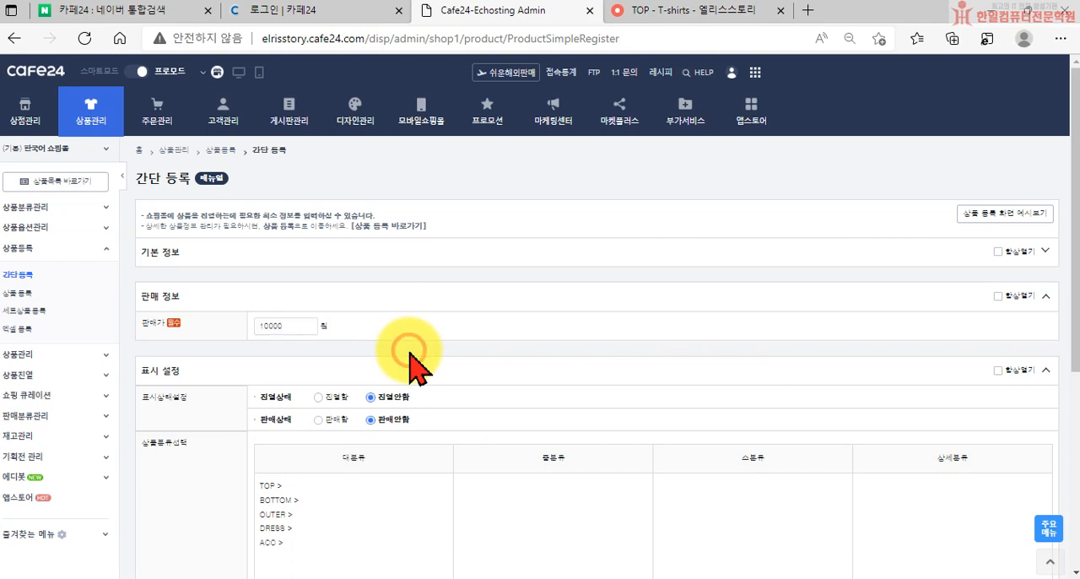
{"action": "left_click", "coordinate": [319, 398]}
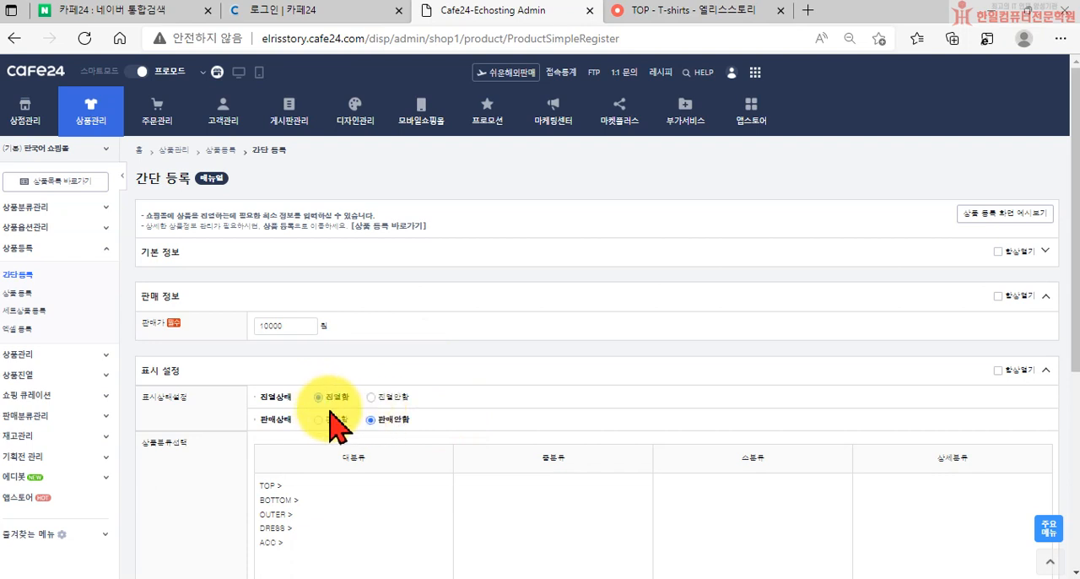
{"action": "left_click", "coordinate": [318, 419]}
Assign the product to the TOP > T-shirts category and keep the option use set to 사용안함
{"action": "scroll", "coordinate": [342, 422], "scroll_direction": "down", "scroll_amount": 1}
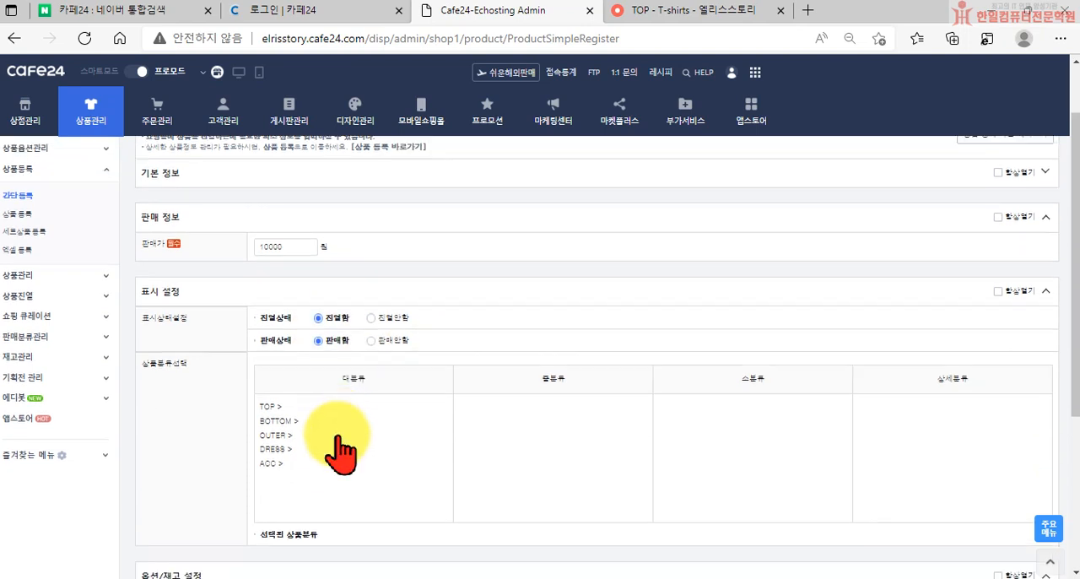
{"action": "left_click", "coordinate": [268, 406]}
{"action": "left_click", "coordinate": [471, 407]}
{"action": "scroll", "coordinate": [523, 431], "scroll_direction": "down", "scroll_amount": 1}
{"action": "scroll", "coordinate": [527, 439], "scroll_direction": "down", "scroll_amount": 1}
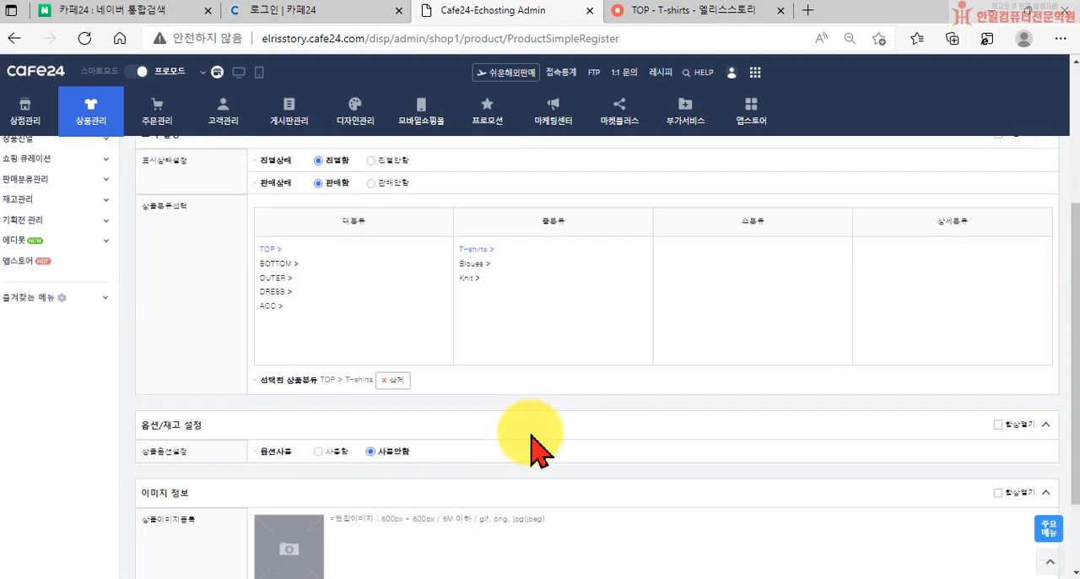
{"action": "scroll", "coordinate": [523, 439], "scroll_direction": "up", "scroll_amount": 2}
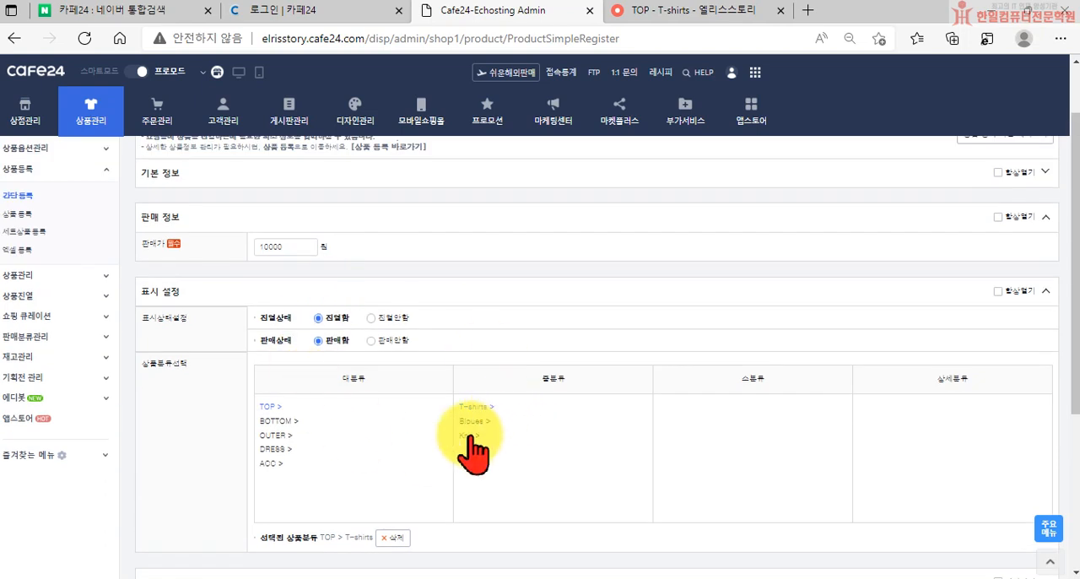
{"action": "scroll", "coordinate": [473, 443], "scroll_direction": "down", "scroll_amount": 3}
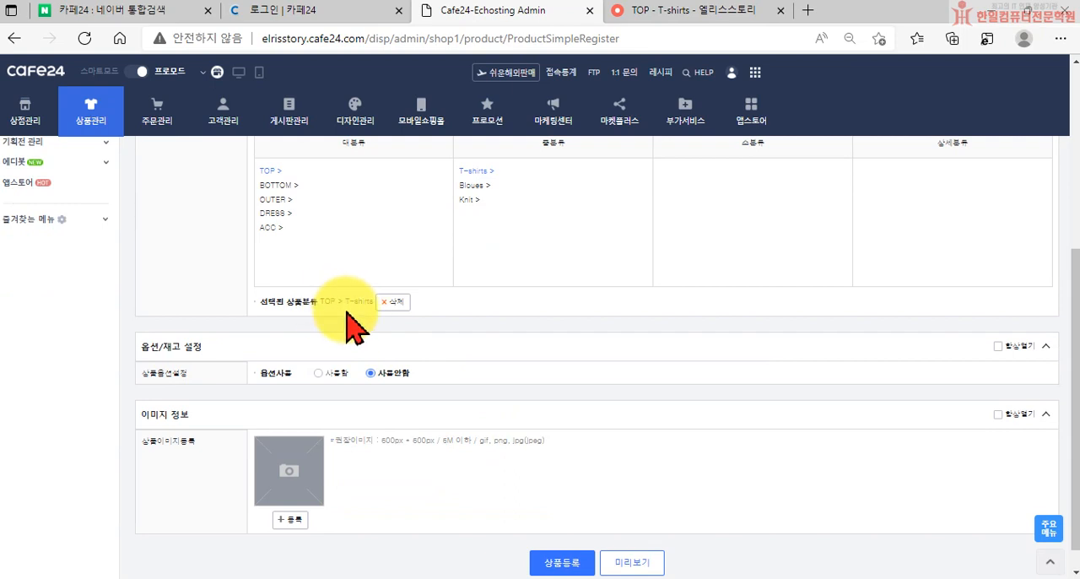
{"action": "scroll", "coordinate": [215, 361], "scroll_direction": "down", "scroll_amount": 1}
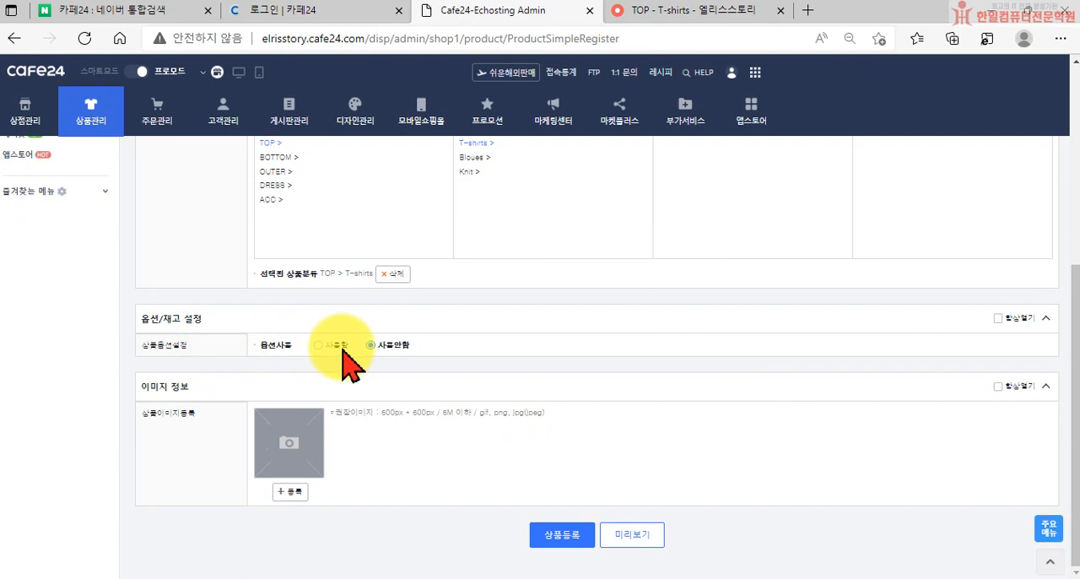
{"action": "left_click", "coordinate": [391, 349]}
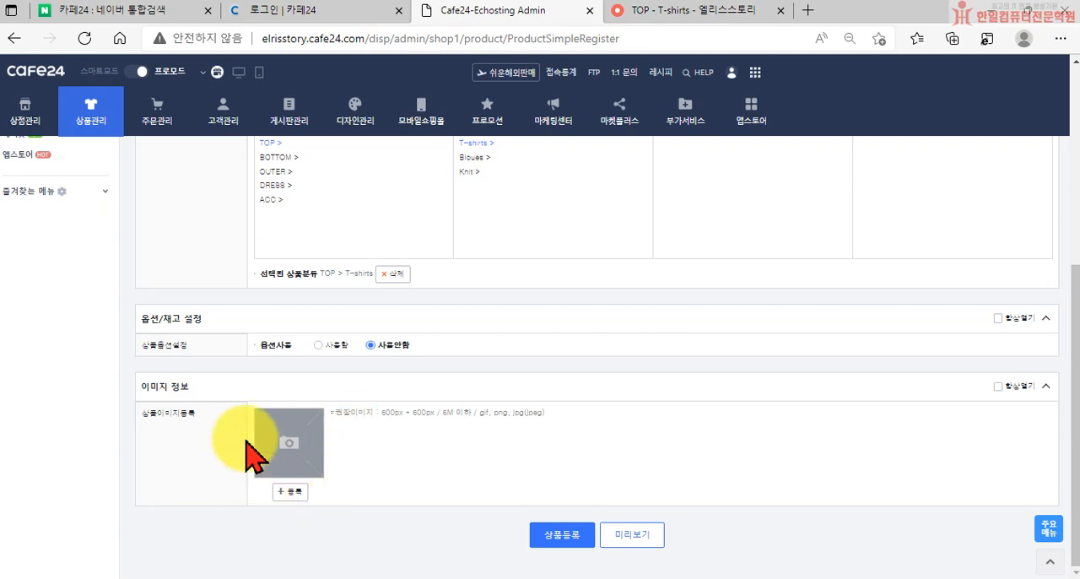
Upload 29_shop1_212890 from the 상품등록 > 대표이미지 > 가방 folder as the product image
{"action": "left_click", "coordinate": [288, 492]}
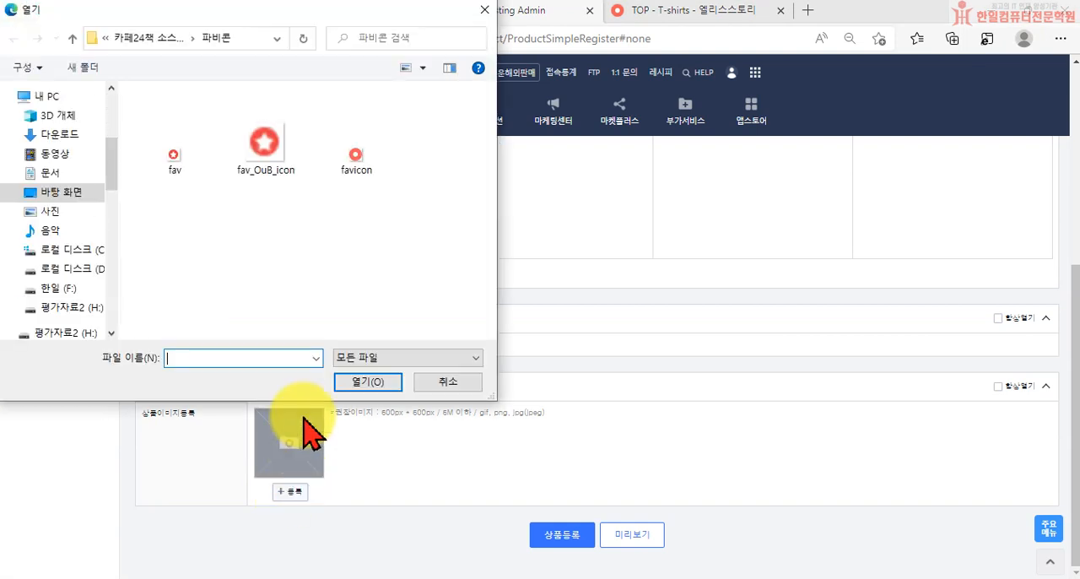
{"action": "left_click", "coordinate": [157, 39]}
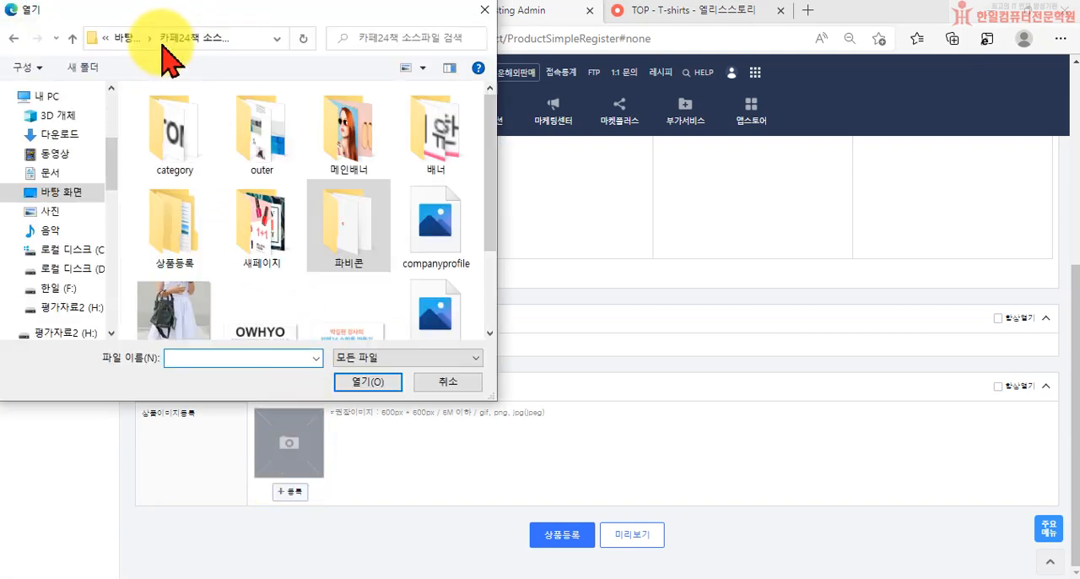
{"action": "scroll", "coordinate": [321, 274], "scroll_direction": "down", "scroll_amount": 1}
{"action": "double_click", "coordinate": [187, 211]}
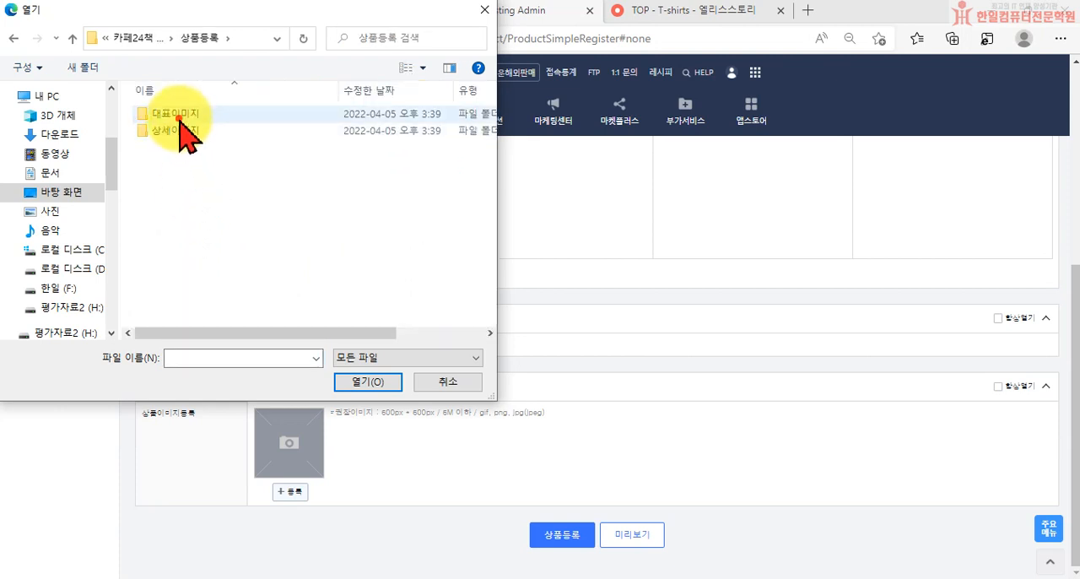
{"action": "double_click", "coordinate": [178, 118]}
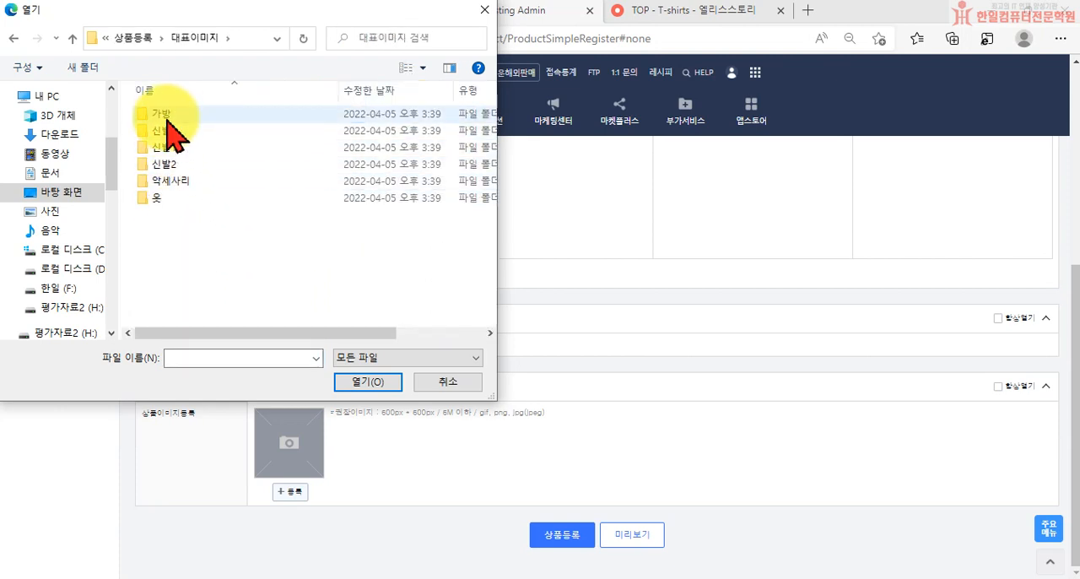
{"action": "double_click", "coordinate": [163, 116]}
{"action": "left_click", "coordinate": [187, 156]}
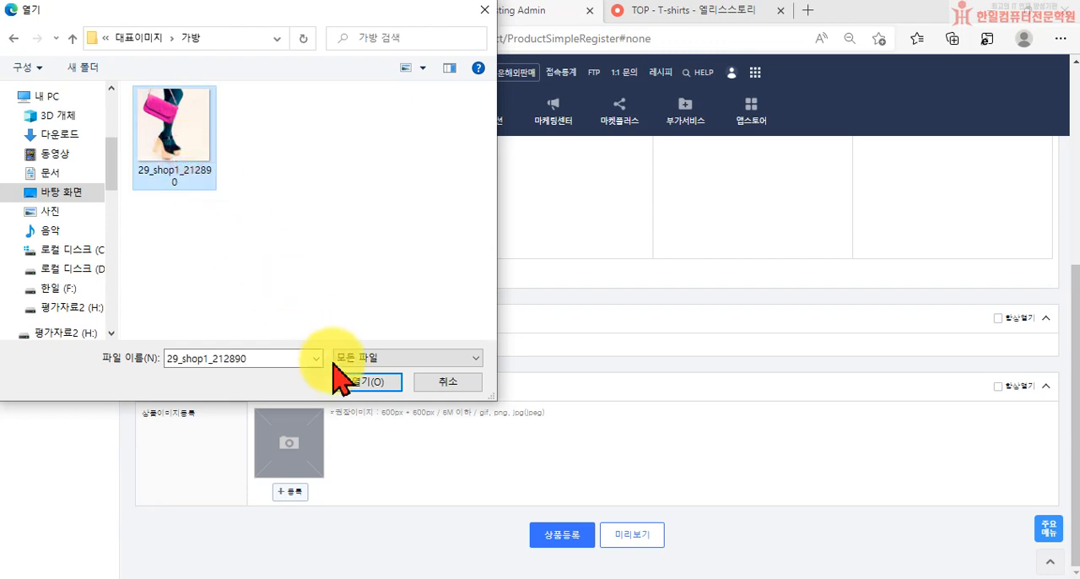
{"action": "left_click", "coordinate": [348, 381]}
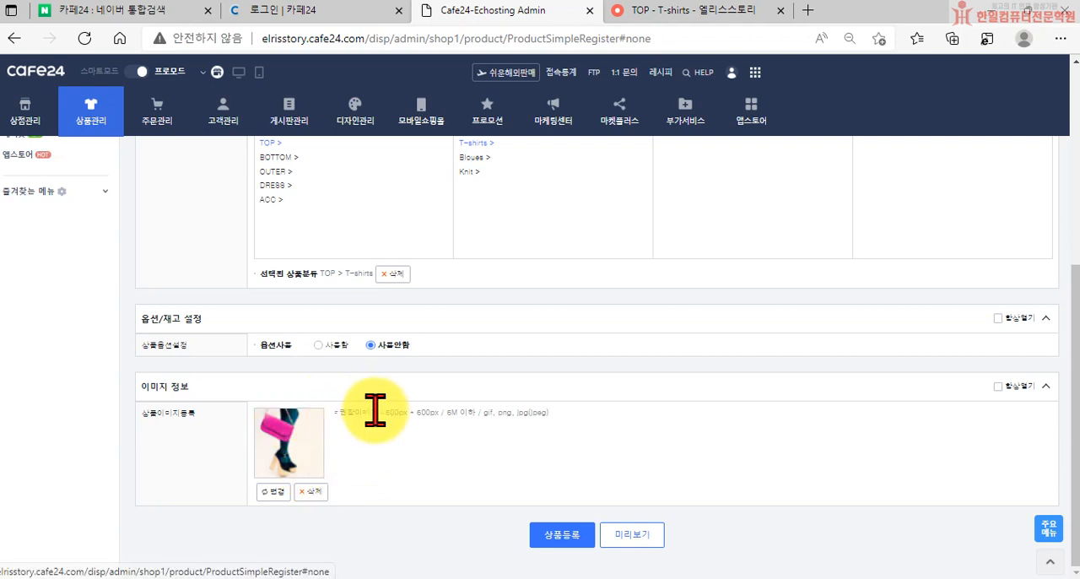
{"action": "left_click_drag", "start_coordinate": [383, 412], "coordinate": [436, 413]}
{"action": "left_click", "coordinate": [439, 449]}
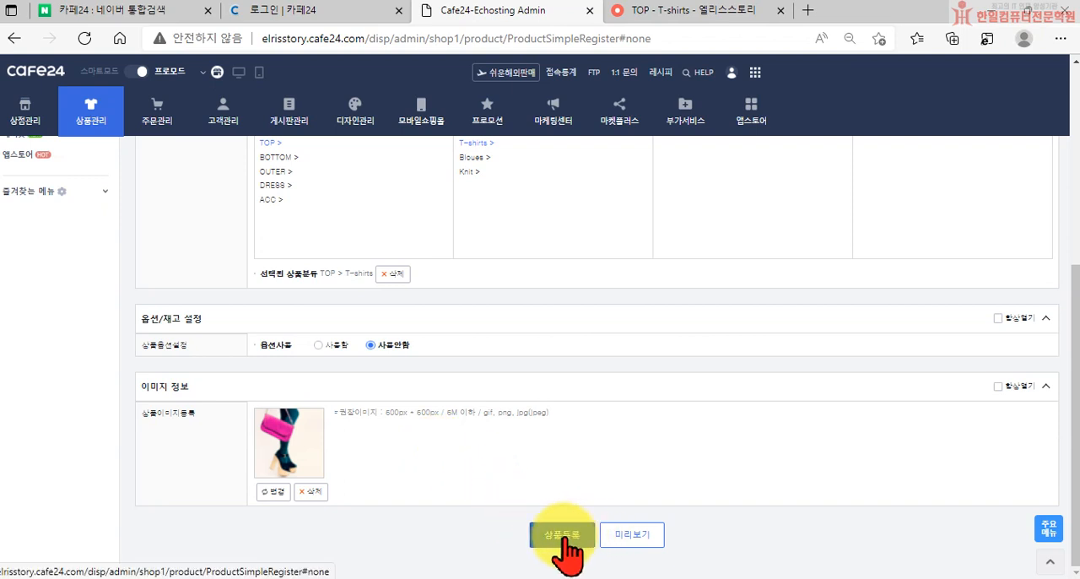
Preview the product's page, review its image, price, shipping and purchase information down to the return policy, and close the preview
{"action": "left_click", "coordinate": [639, 535]}
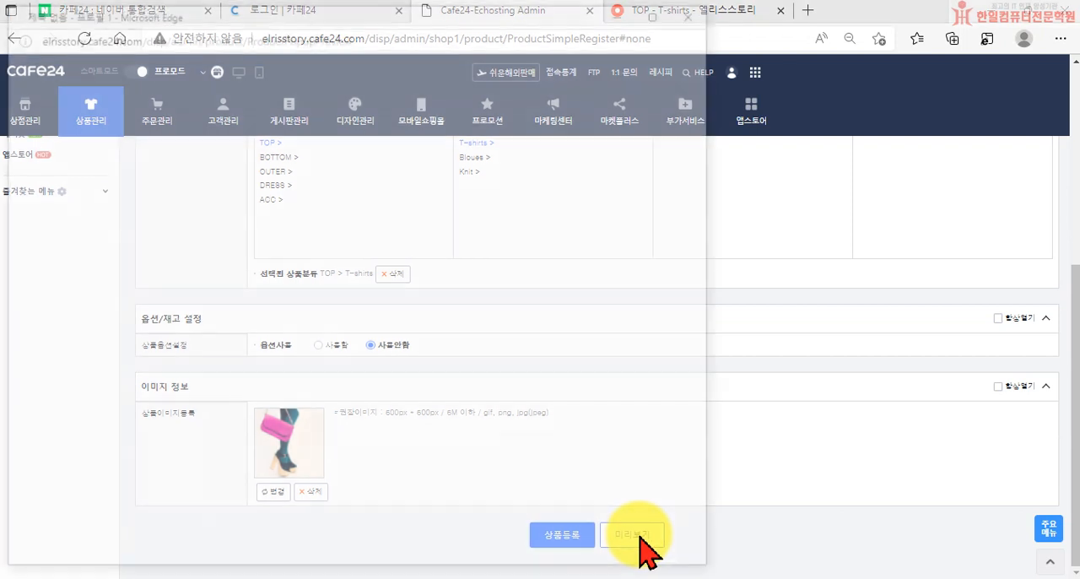
{"action": "scroll", "coordinate": [354, 312], "scroll_direction": "down", "scroll_amount": 2}
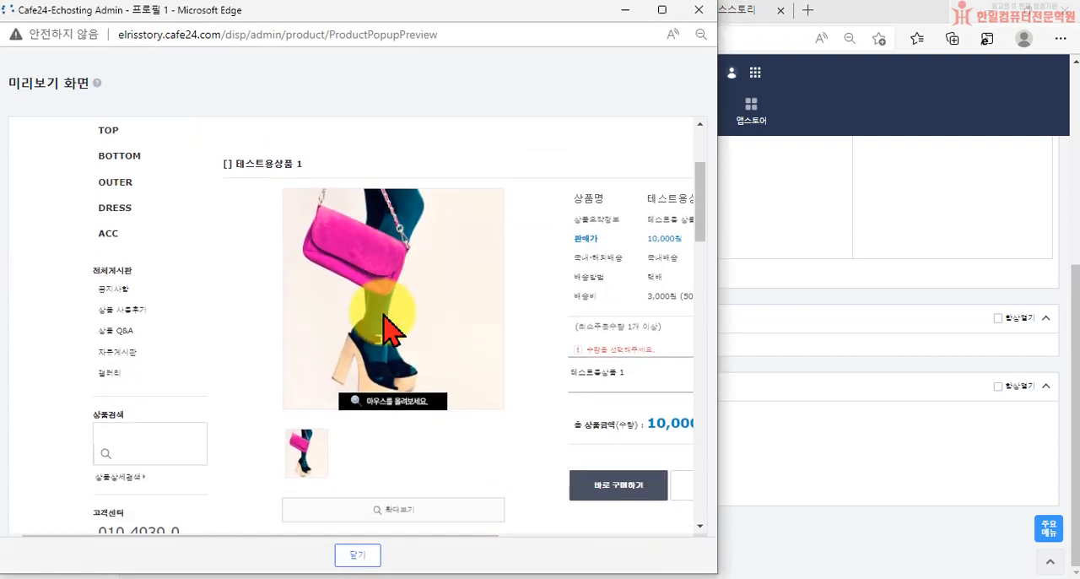
{"action": "scroll", "coordinate": [523, 464], "scroll_direction": "down", "scroll_amount": 1}
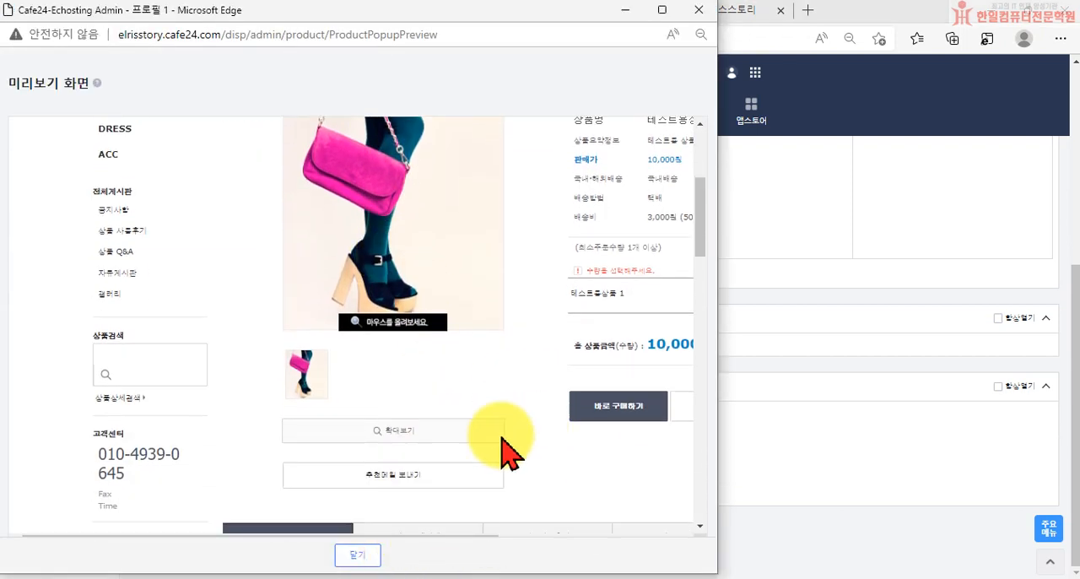
{"action": "left_click_drag", "start_coordinate": [403, 535], "coordinate": [513, 507]}
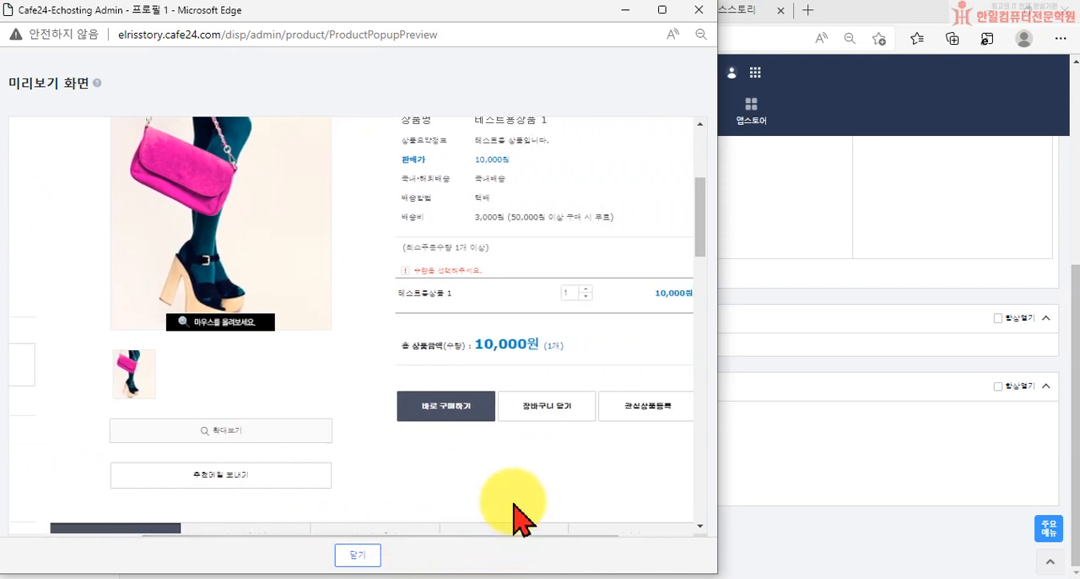
{"action": "scroll", "coordinate": [212, 309], "scroll_direction": "up", "scroll_amount": 3}
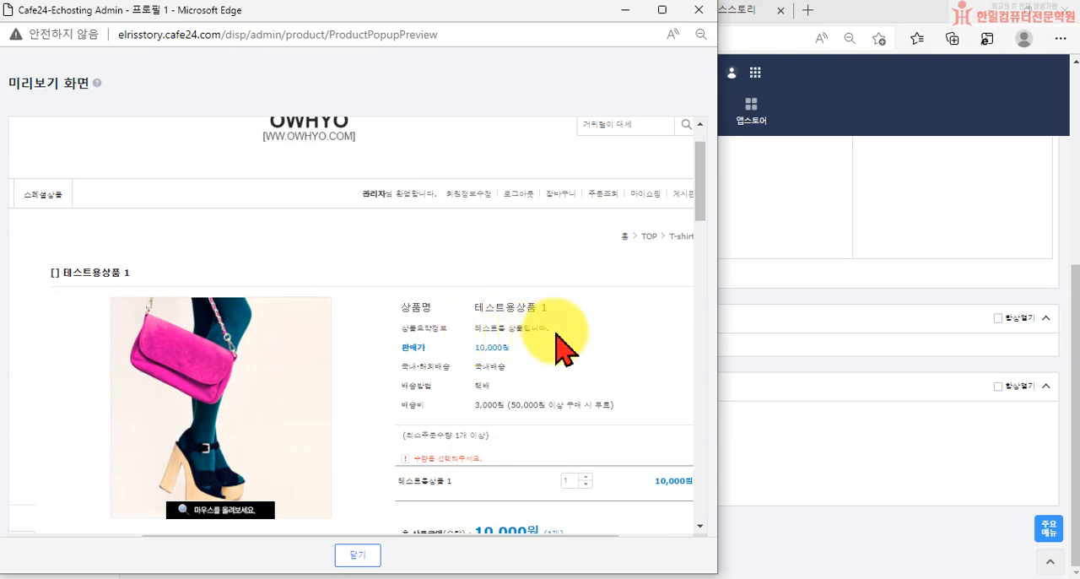
{"action": "scroll", "coordinate": [517, 359], "scroll_direction": "down", "scroll_amount": 3}
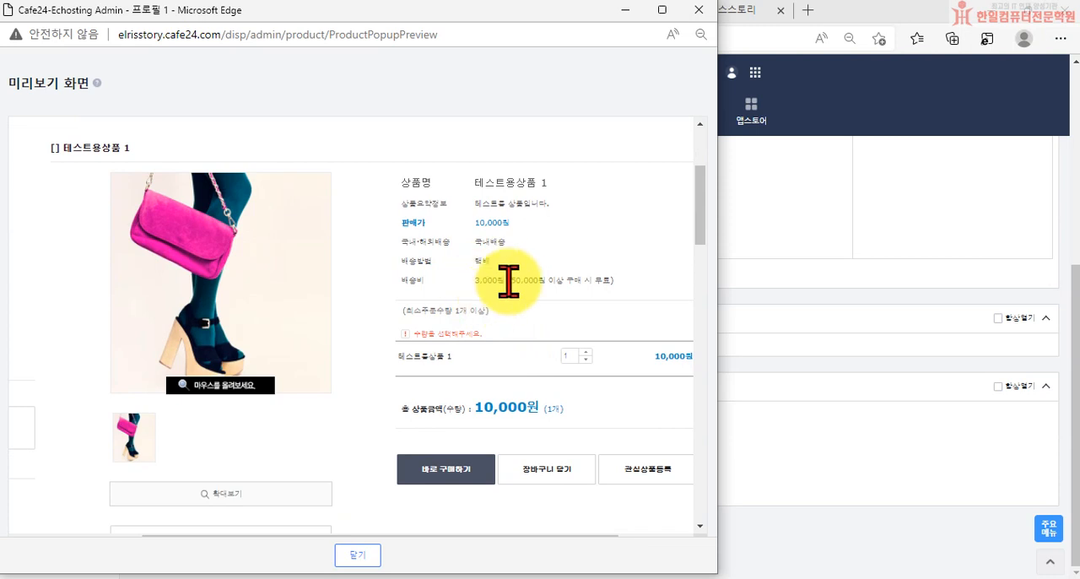
{"action": "scroll", "coordinate": [496, 310], "scroll_direction": "down", "scroll_amount": 2}
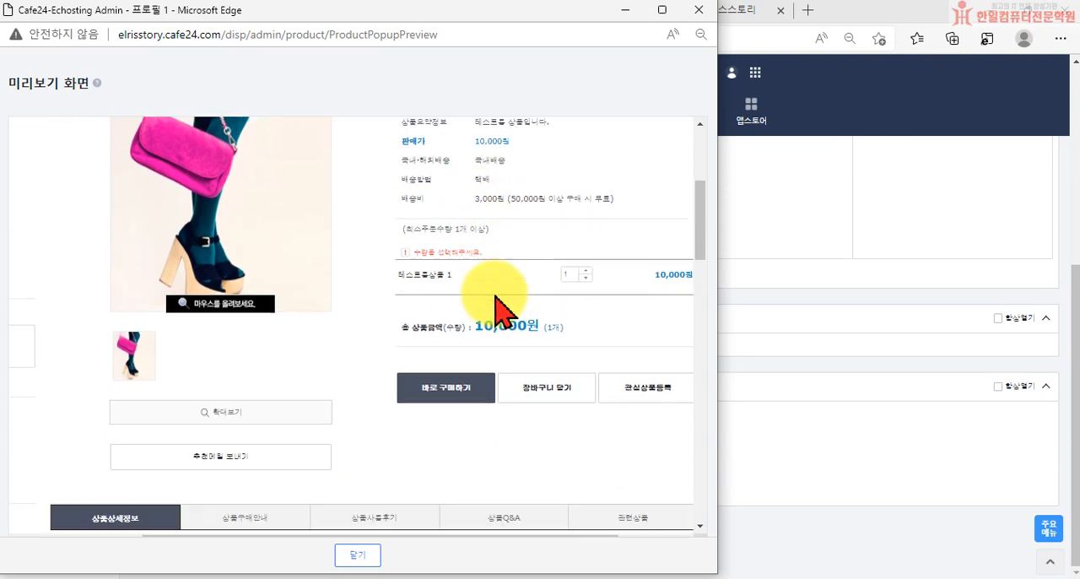
{"action": "scroll", "coordinate": [495, 295], "scroll_direction": "down", "scroll_amount": 1}
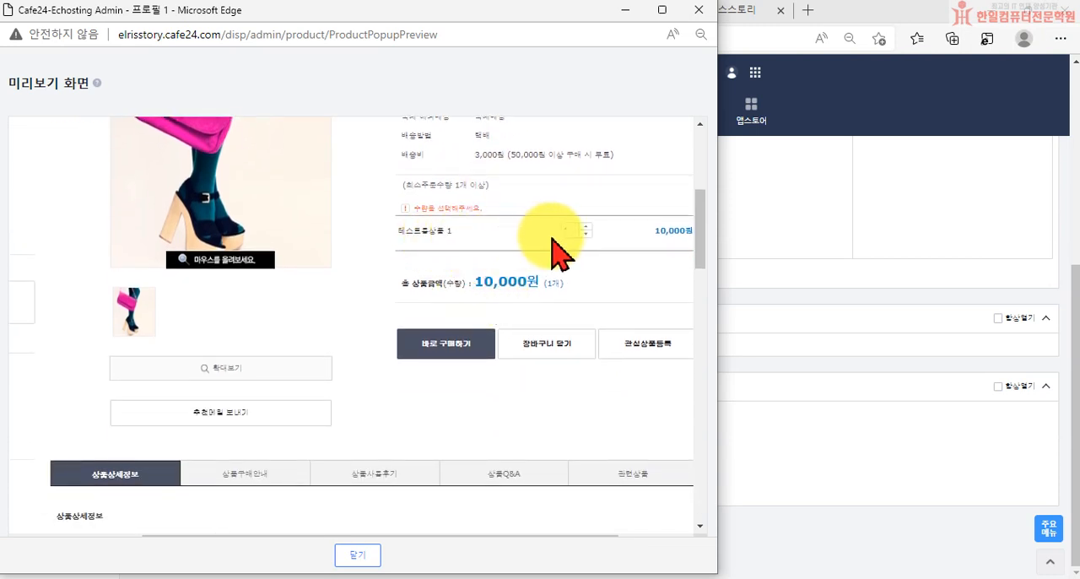
{"action": "scroll", "coordinate": [548, 257], "scroll_direction": "down", "scroll_amount": 6}
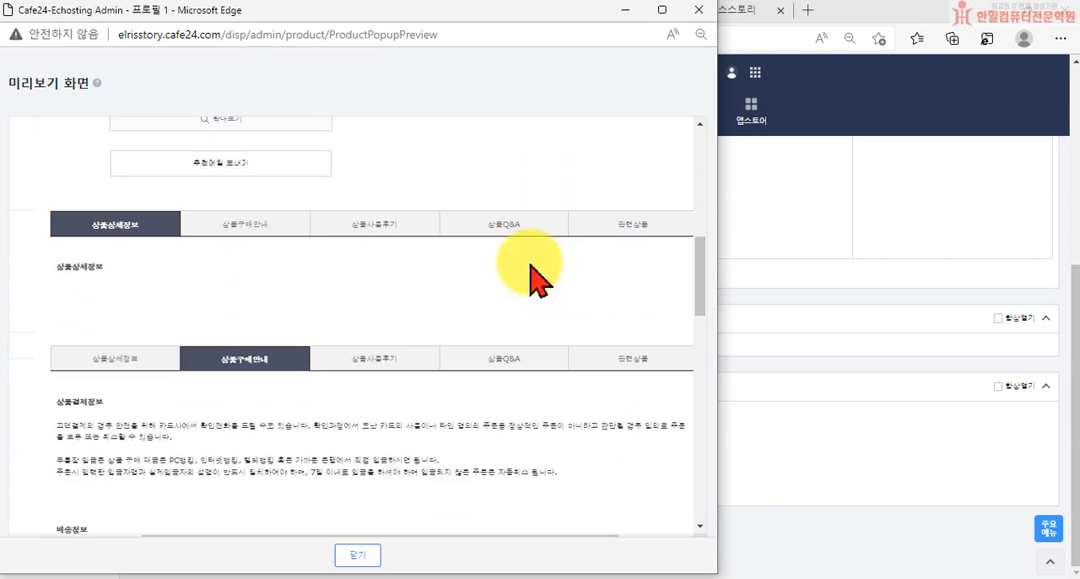
{"action": "scroll", "coordinate": [526, 285], "scroll_direction": "down", "scroll_amount": 2}
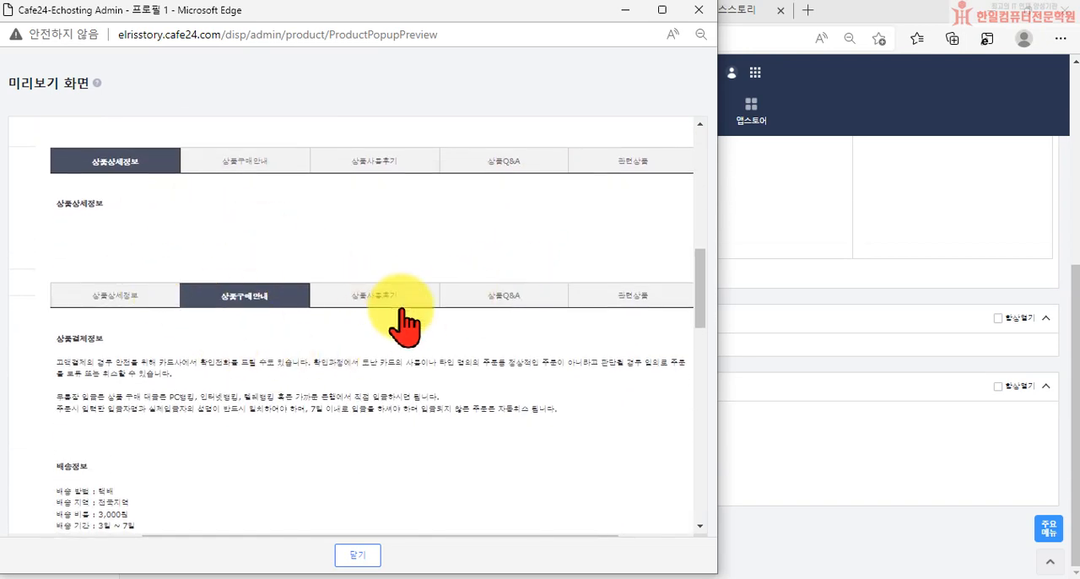
{"action": "scroll", "coordinate": [442, 344], "scroll_direction": "down", "scroll_amount": 12}
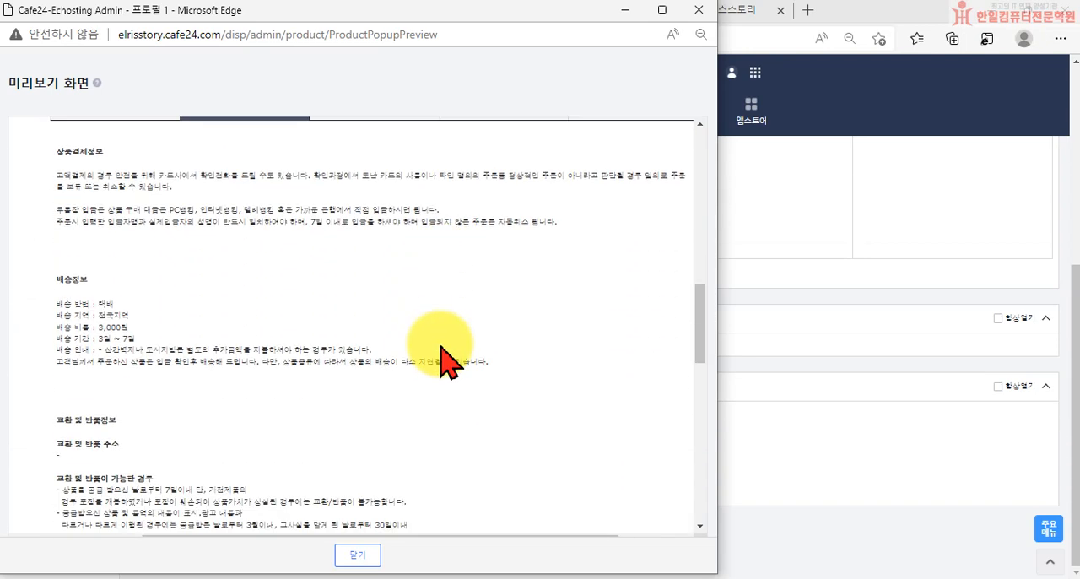
{"action": "left_click", "coordinate": [699, 10]}
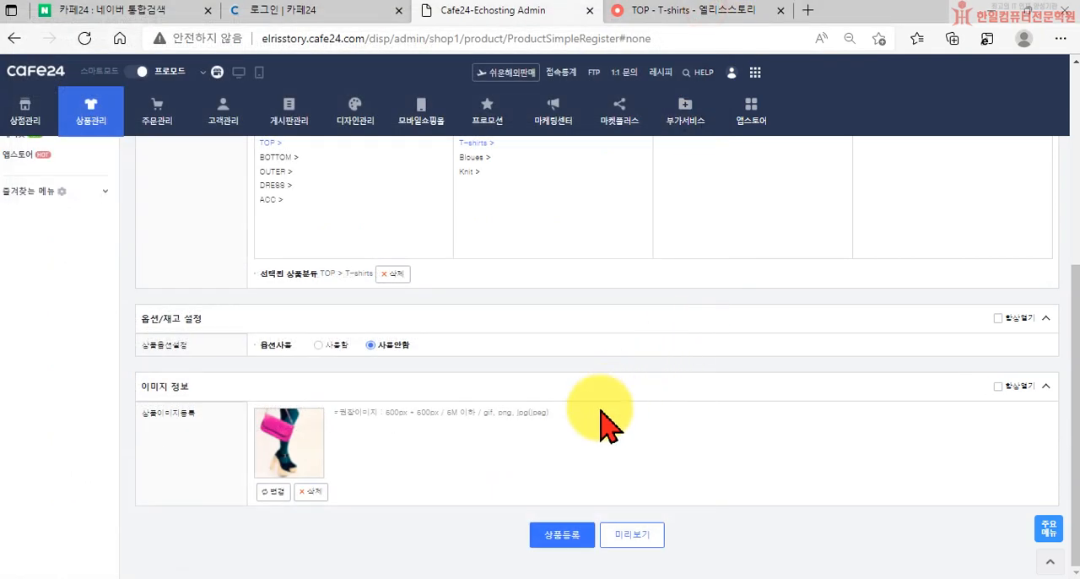
Register the test product, acknowledge the save message, and check its entry in the 상품 목록 list
{"action": "left_click", "coordinate": [569, 541]}
{"action": "left_click", "coordinate": [679, 126]}
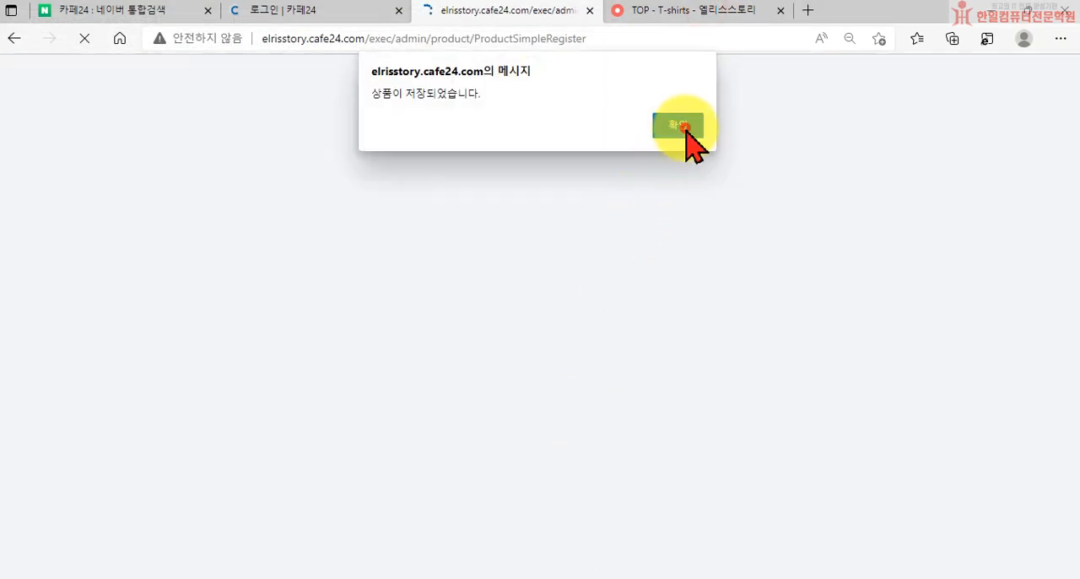
{"action": "scroll", "coordinate": [654, 257], "scroll_direction": "down", "scroll_amount": 3}
{"action": "scroll", "coordinate": [641, 278], "scroll_direction": "down", "scroll_amount": 1}
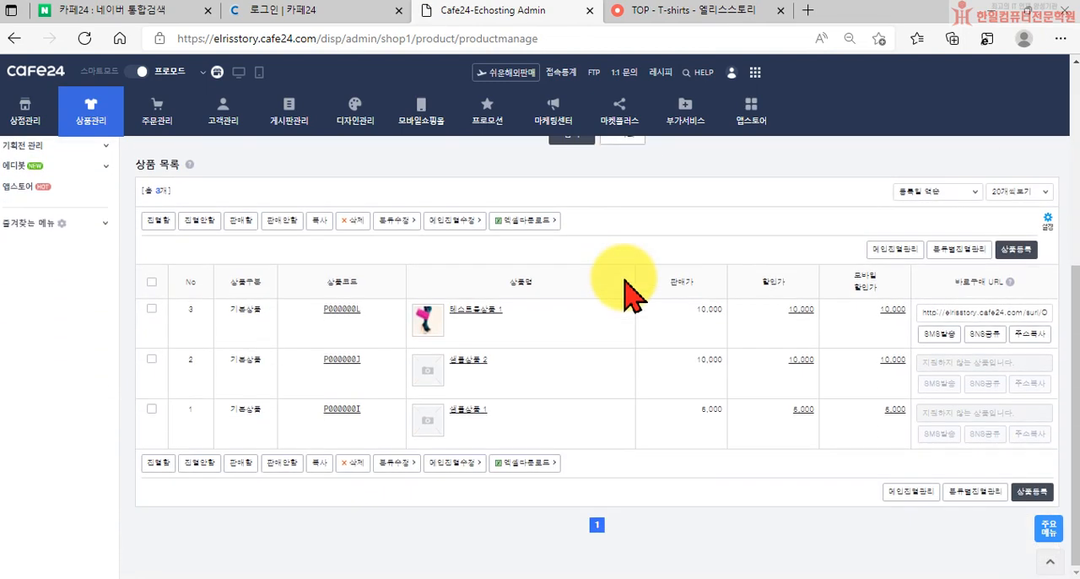
{"action": "scroll", "coordinate": [357, 337], "scroll_direction": "up", "scroll_amount": 4}
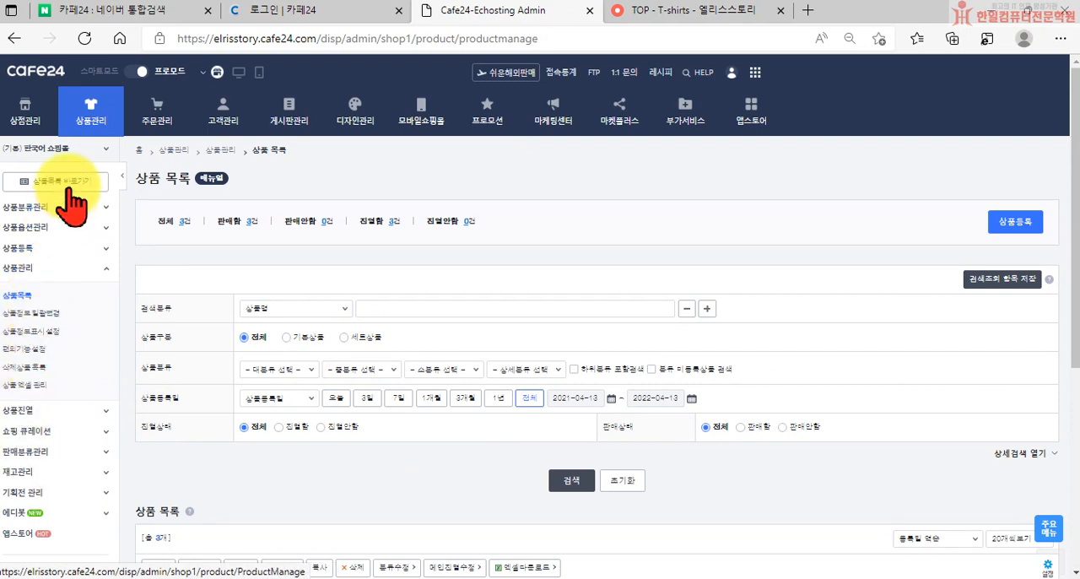
Open the full 상품 등록 form and set the new product's display status to 진열함
{"action": "left_click", "coordinate": [27, 246]}
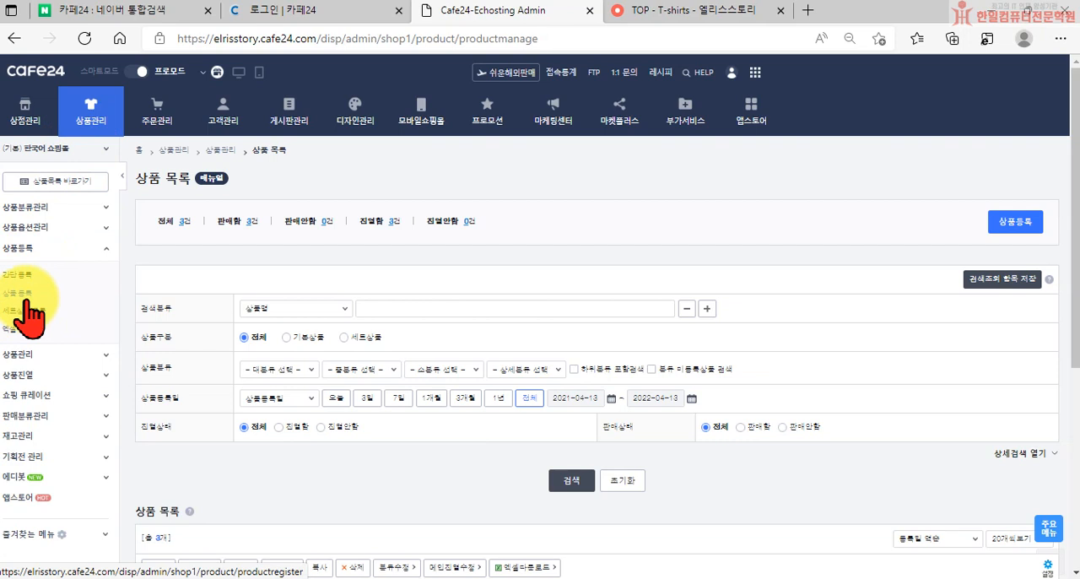
{"action": "left_click", "coordinate": [25, 297]}
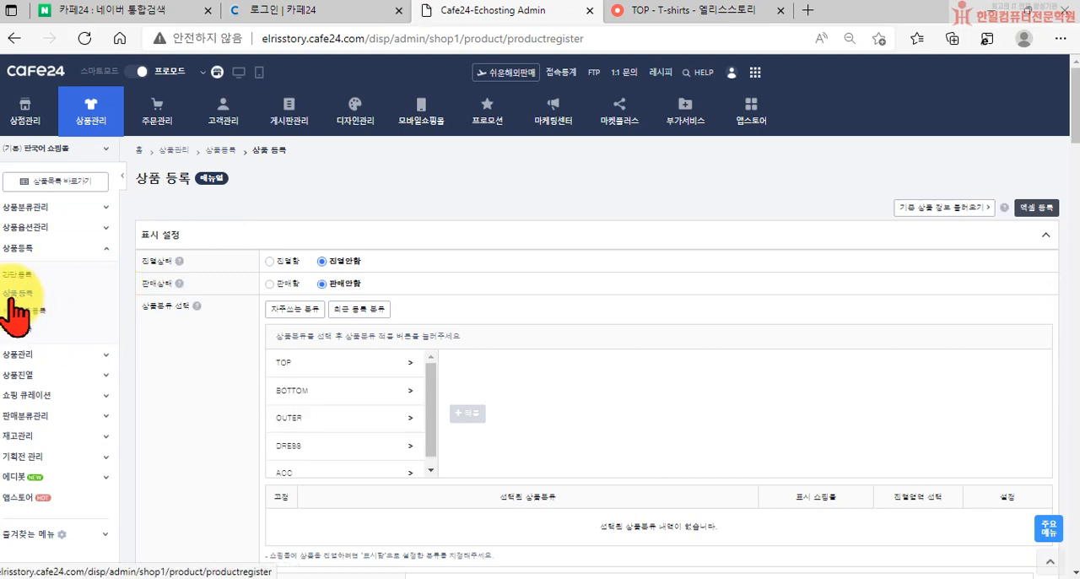
{"action": "left_click", "coordinate": [268, 261]}
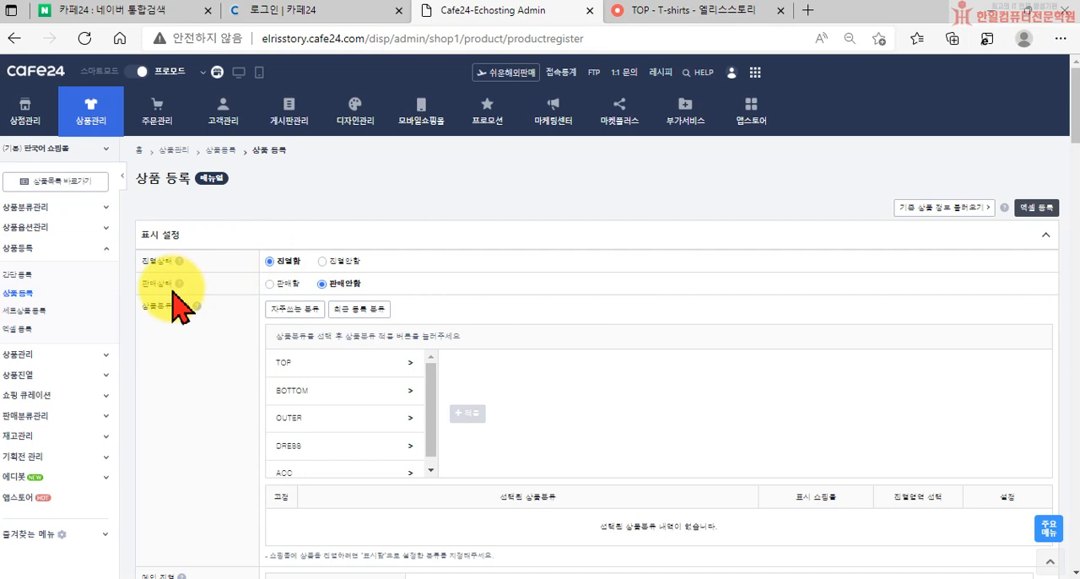
Set the product's sales status to 판매함 and apply the OUTER category to it
{"action": "left_click", "coordinate": [268, 283]}
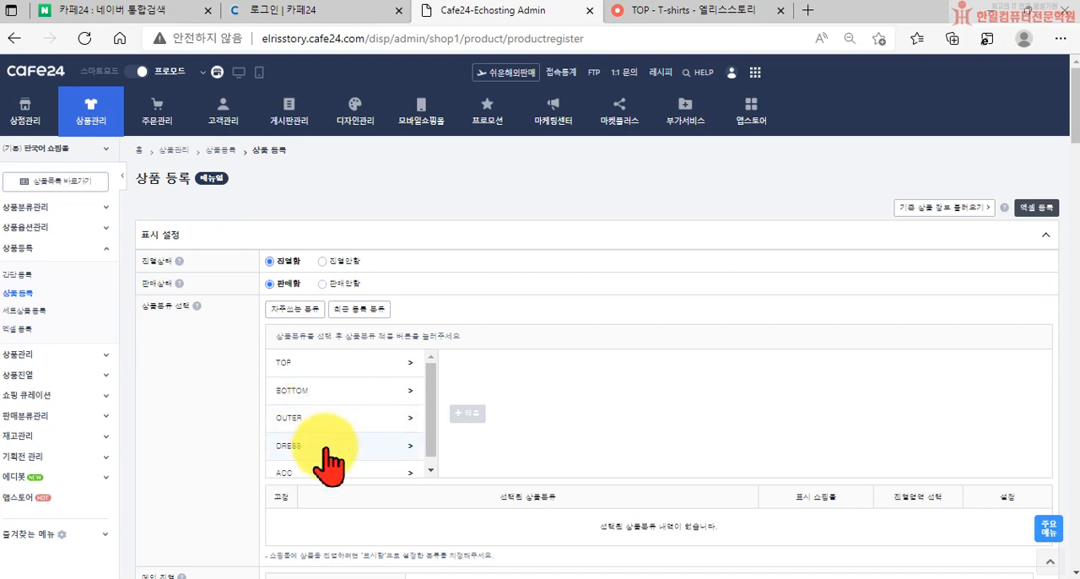
{"action": "left_click", "coordinate": [290, 430]}
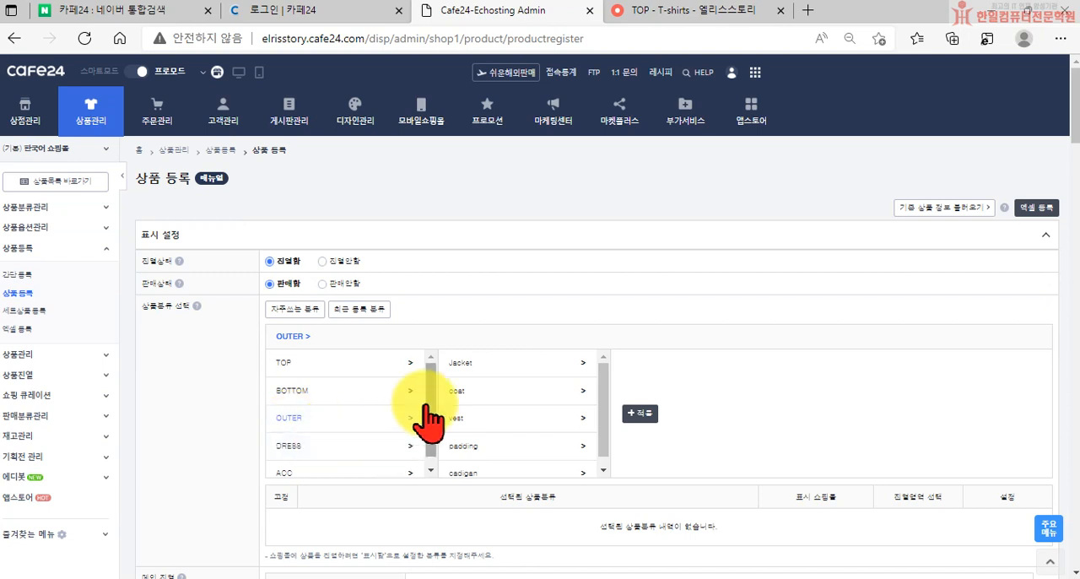
{"action": "left_click", "coordinate": [642, 413]}
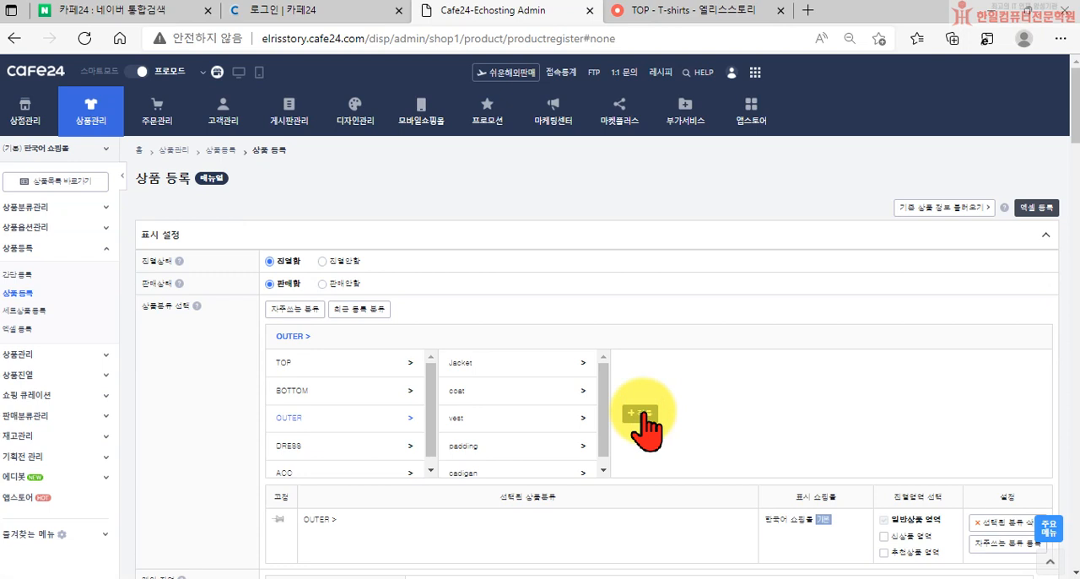
Apply OUTER > Jacket as a second product category and include it in that category's 추천상품 영역
{"action": "scroll", "coordinate": [642, 413], "scroll_direction": "down", "scroll_amount": 2}
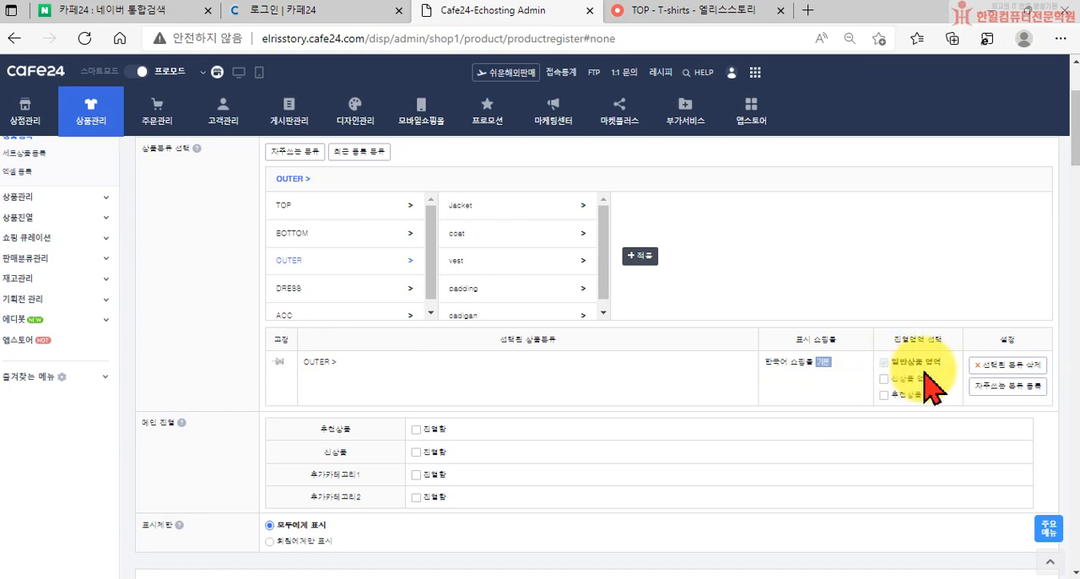
{"action": "scroll", "coordinate": [376, 407], "scroll_direction": "up", "scroll_amount": 1}
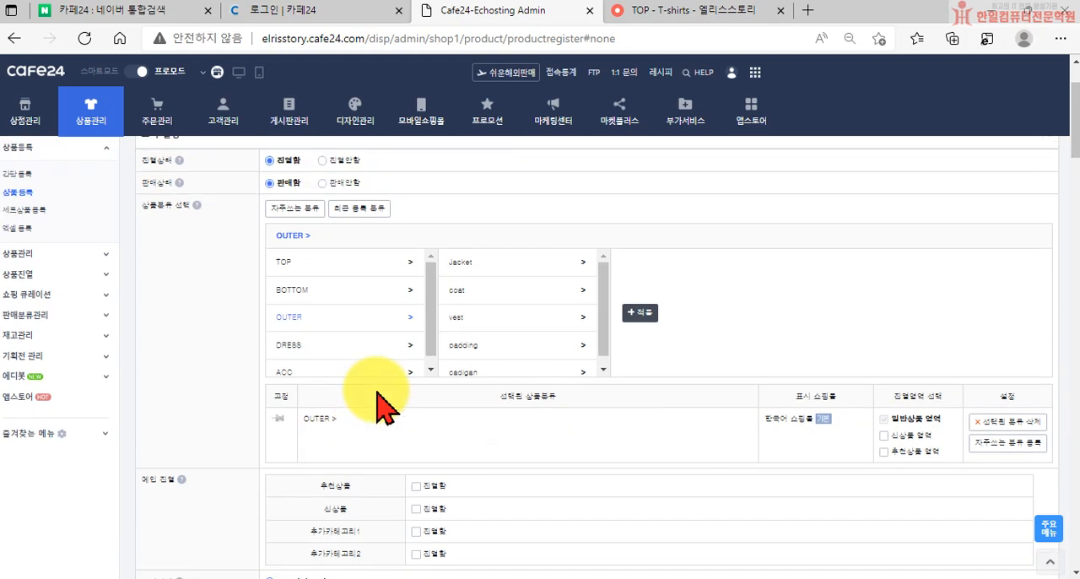
{"action": "scroll", "coordinate": [376, 406], "scroll_direction": "up", "scroll_amount": 3}
{"action": "left_click", "coordinate": [493, 369]}
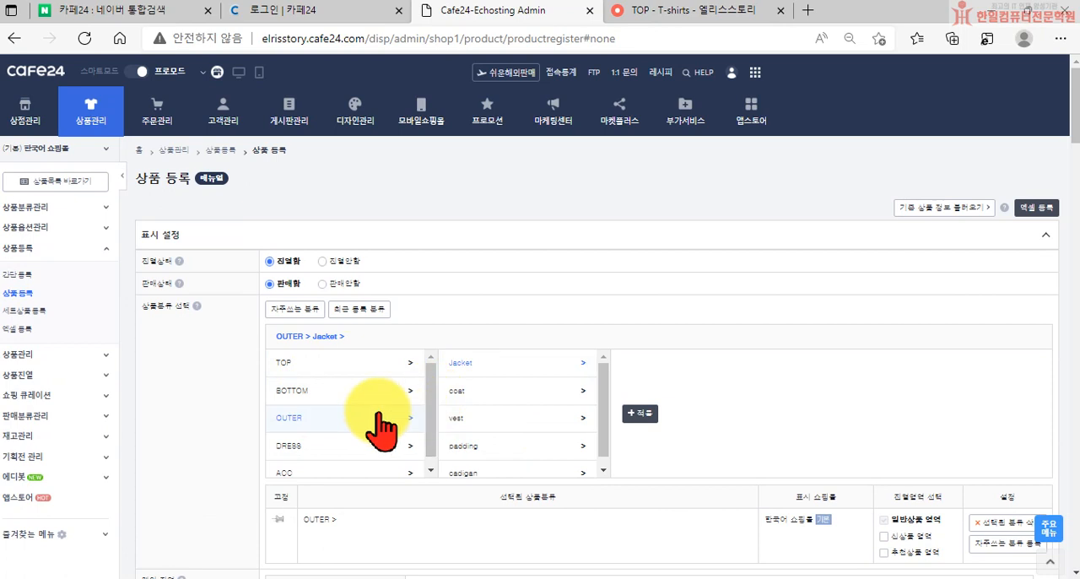
{"action": "left_click", "coordinate": [640, 413]}
{"action": "scroll", "coordinate": [574, 430], "scroll_direction": "down", "scroll_amount": 3}
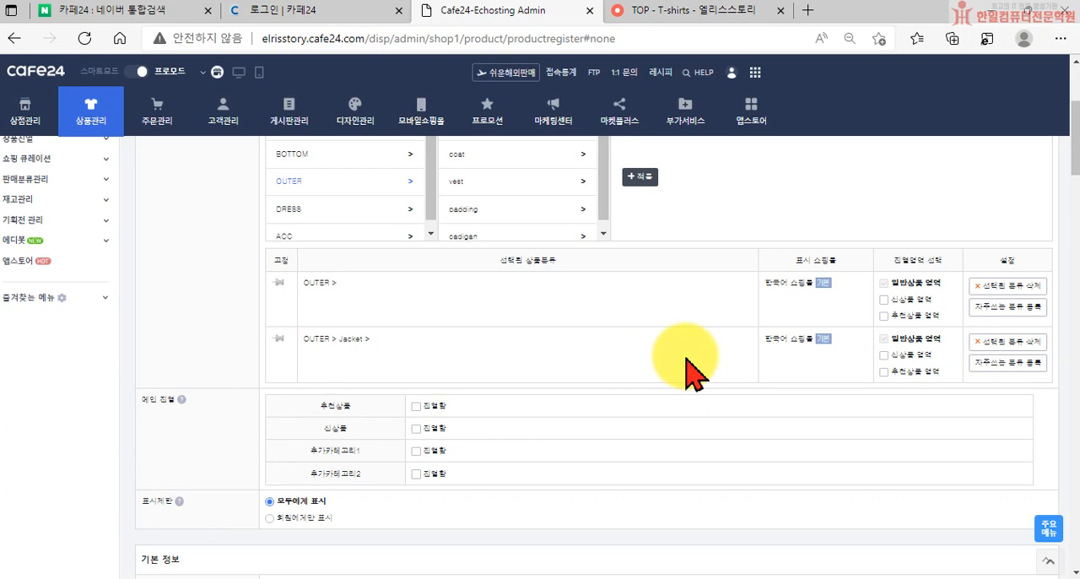
{"action": "left_click", "coordinate": [885, 372]}
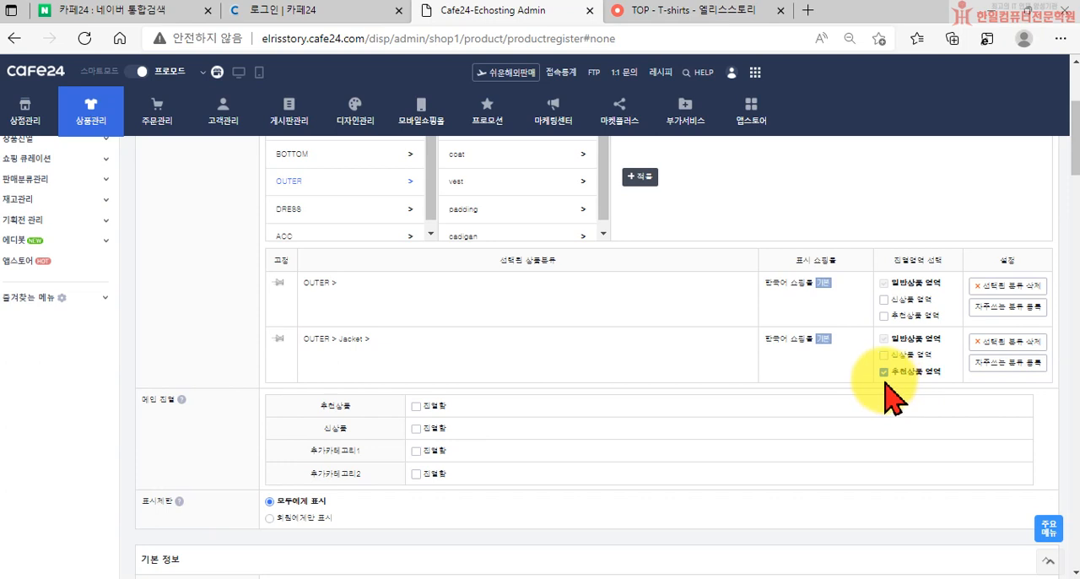
Set the product to be shown in the 추천상품 section of the 메인 진열 settings
{"action": "scroll", "coordinate": [887, 389], "scroll_direction": "down", "scroll_amount": 1}
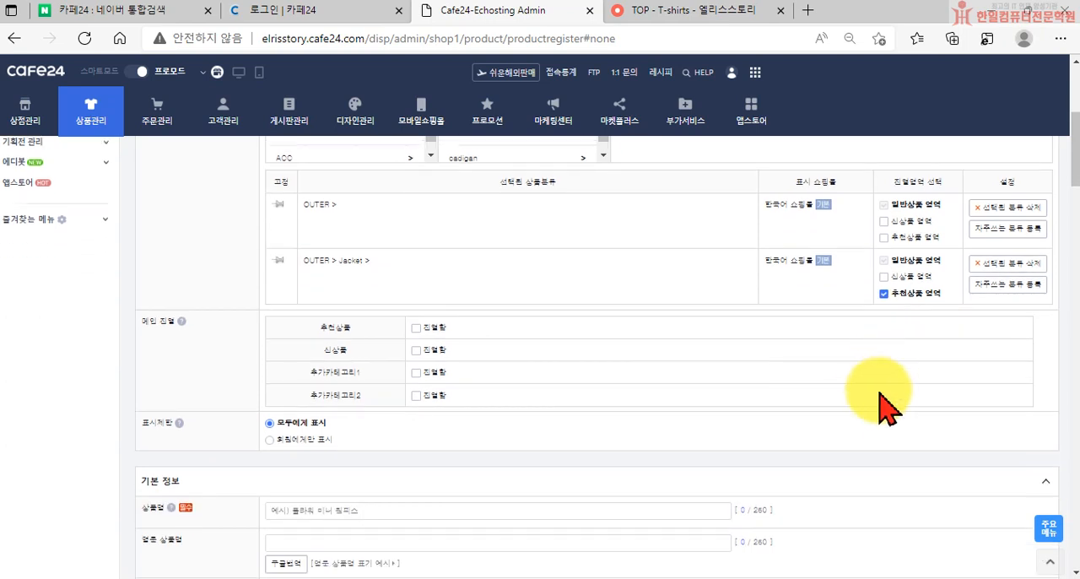
{"action": "scroll", "coordinate": [886, 392], "scroll_direction": "down", "scroll_amount": 1}
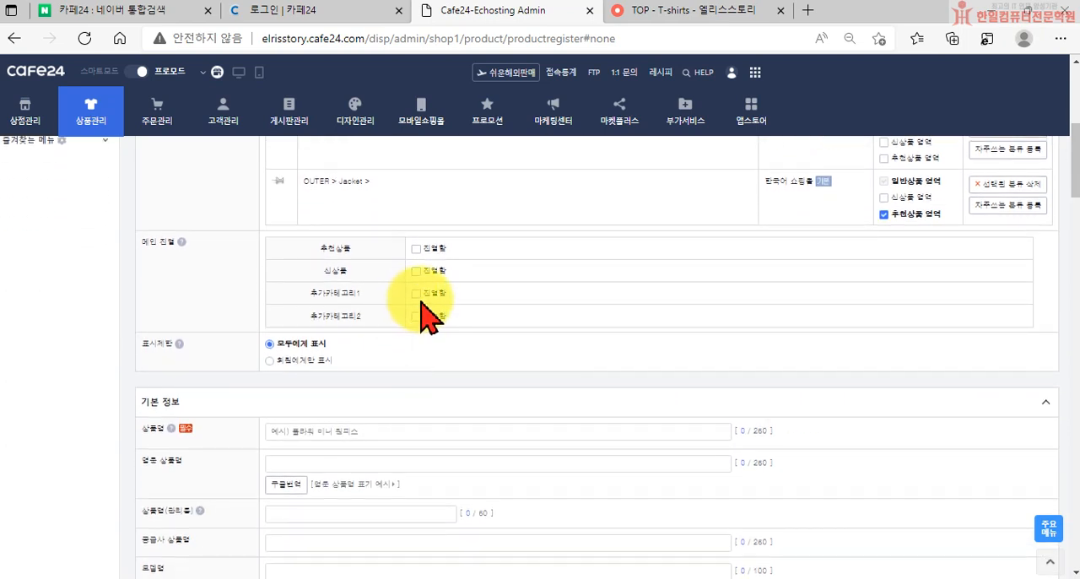
{"action": "scroll", "coordinate": [414, 321], "scroll_direction": "up", "scroll_amount": 1}
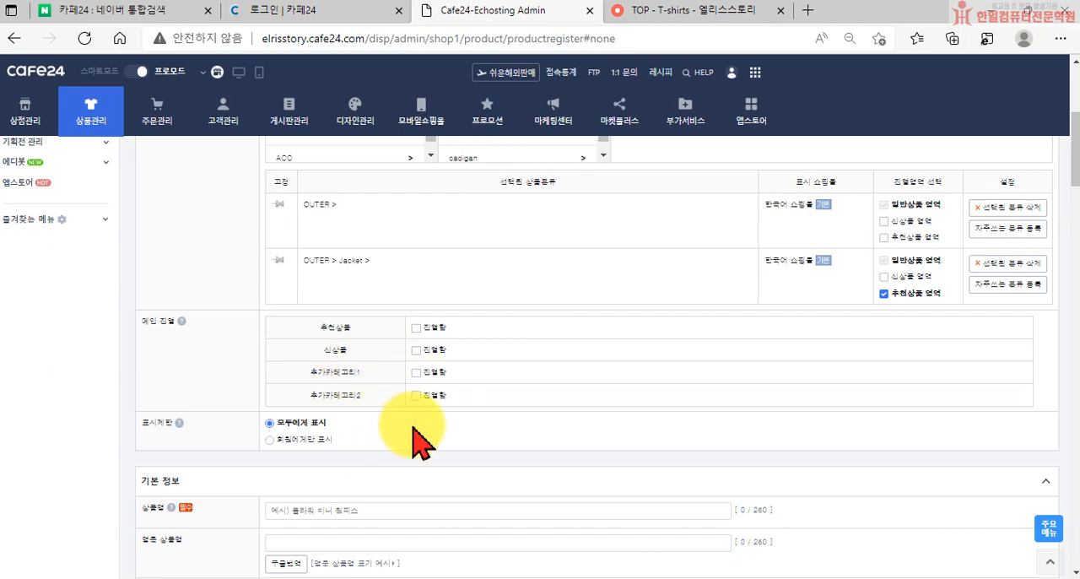
{"action": "left_click", "coordinate": [416, 328]}
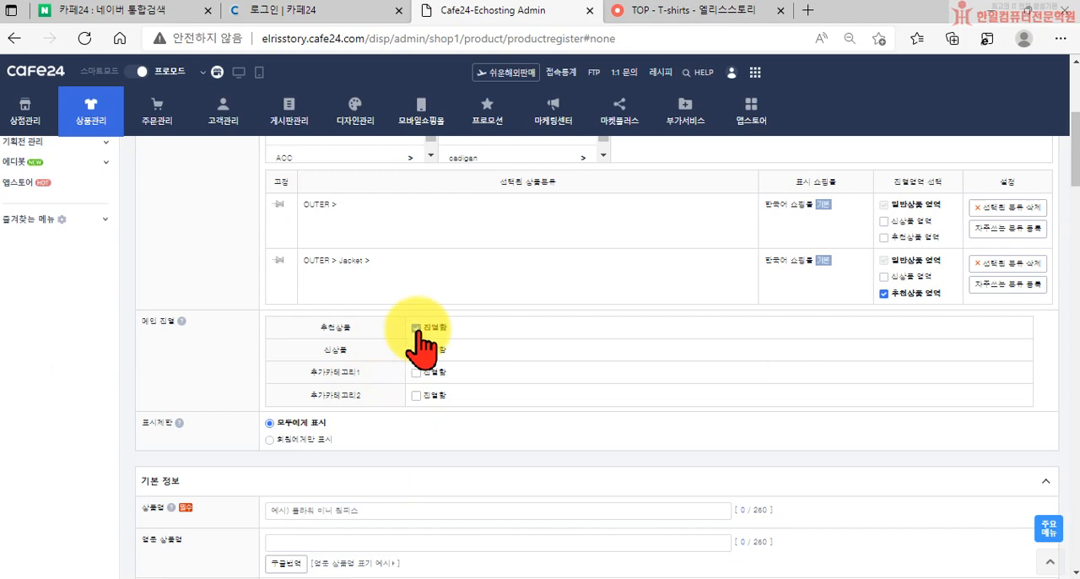
Read the 표시제한 help, try the 회원에게만 표시 option, and return to 모두에게 표시
{"action": "scroll", "coordinate": [240, 388], "scroll_direction": "down", "scroll_amount": 1}
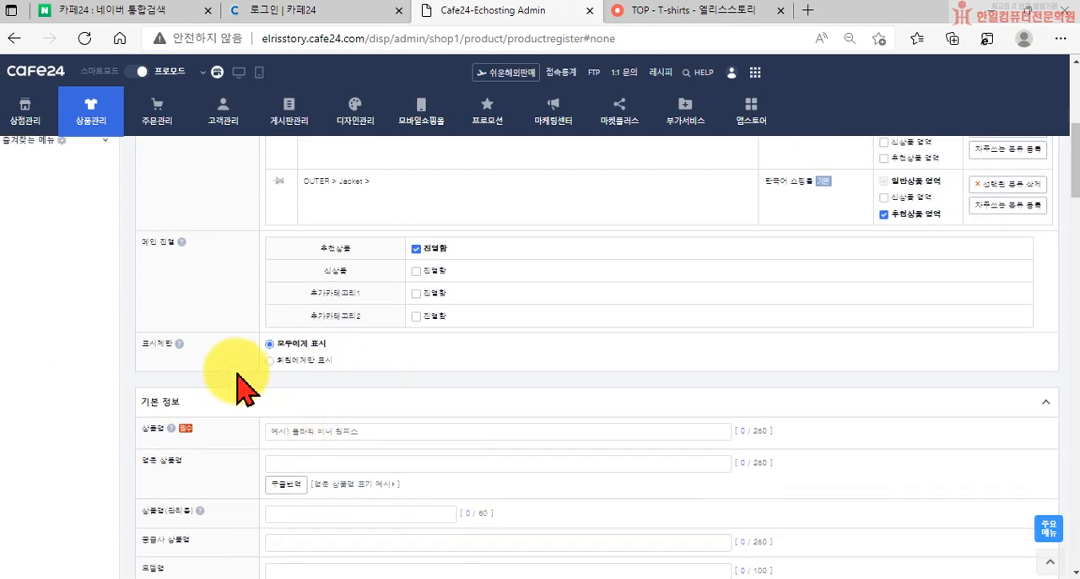
{"action": "left_click", "coordinate": [179, 344]}
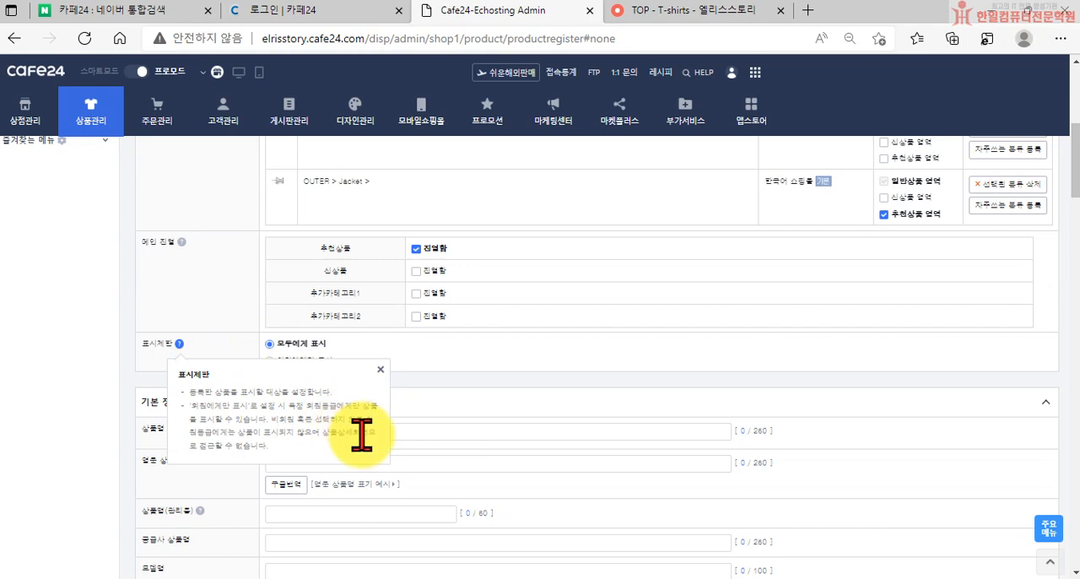
{"action": "left_click", "coordinate": [386, 364]}
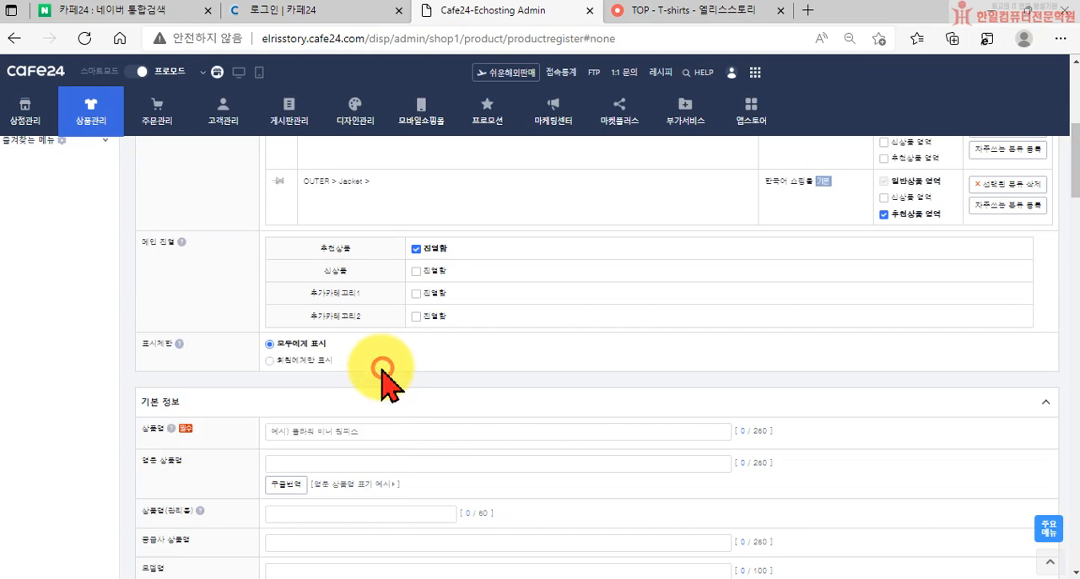
{"action": "left_click", "coordinate": [314, 361]}
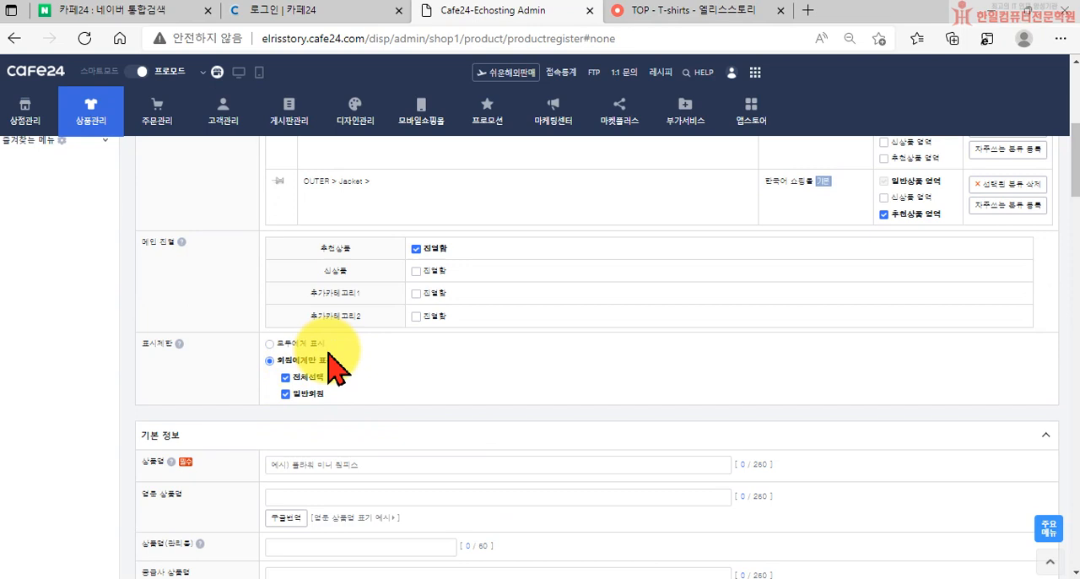
{"action": "left_click", "coordinate": [277, 345]}
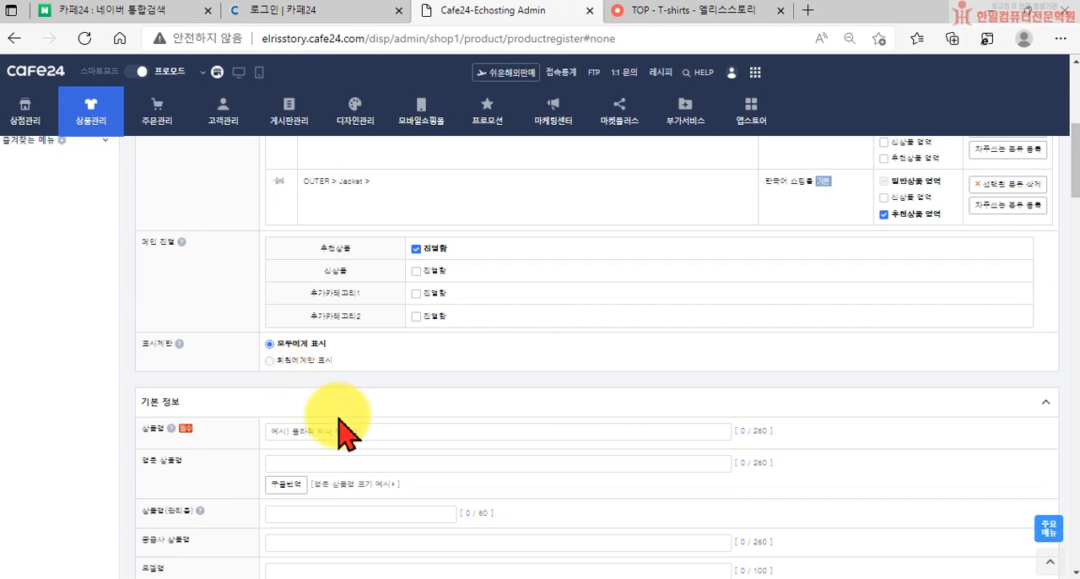
Enter 예시)플라워 미니 원피스 as the product name in the 기본 정보 section
{"action": "scroll", "coordinate": [337, 422], "scroll_direction": "down", "scroll_amount": 1}
{"action": "left_click", "coordinate": [320, 354]}
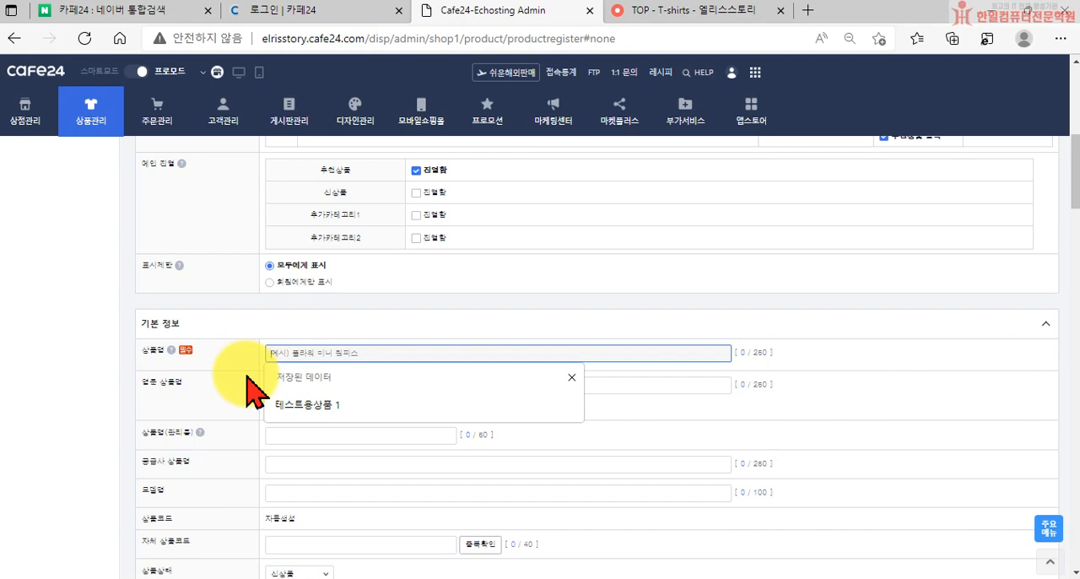
{"action": "type", "text": "예시"}
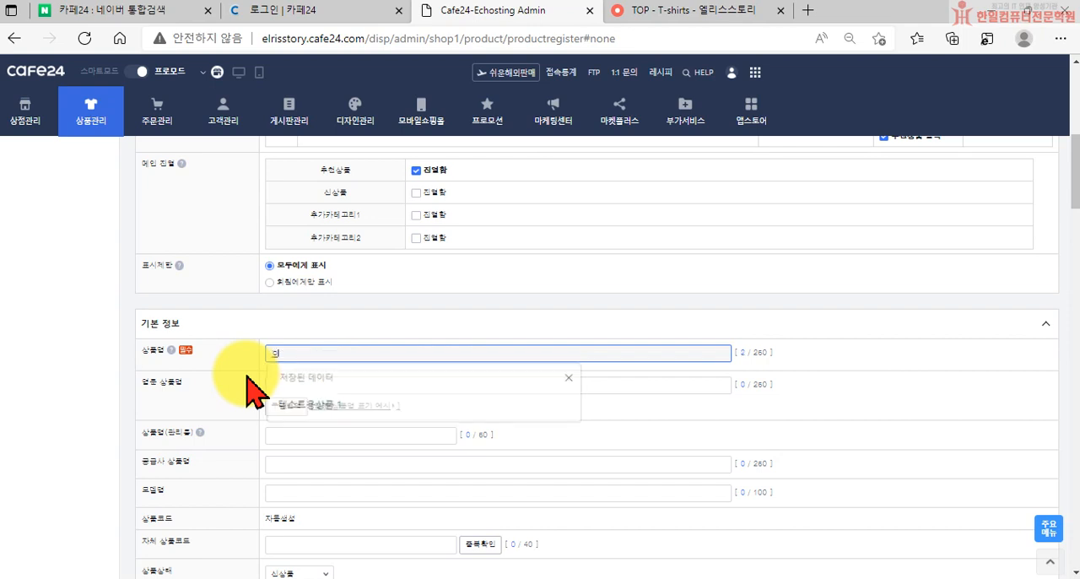
{"action": "type", "text": "라워"}
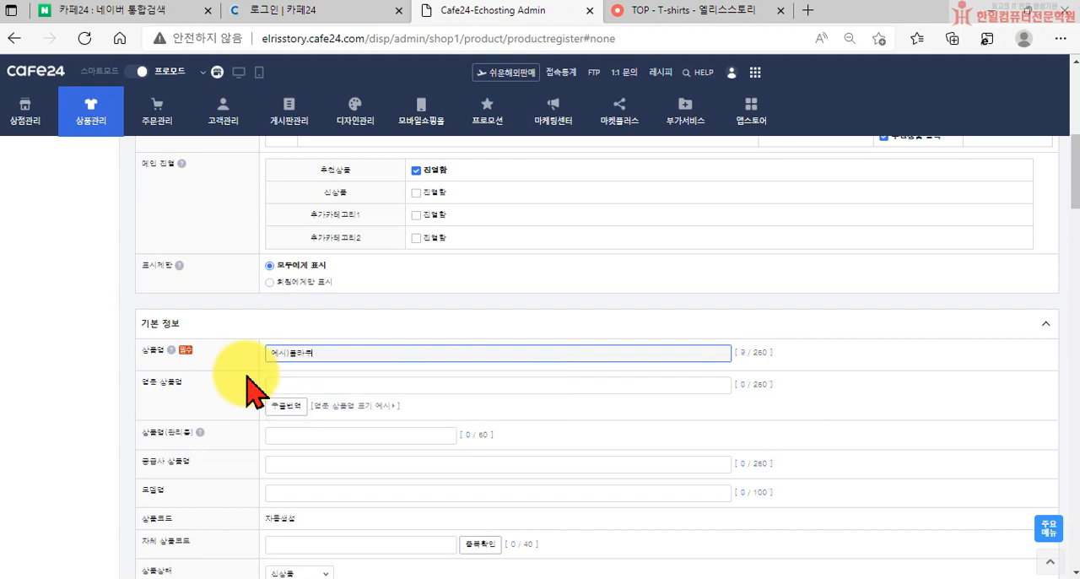
{"action": "type", "text": " 미니 원피스"}
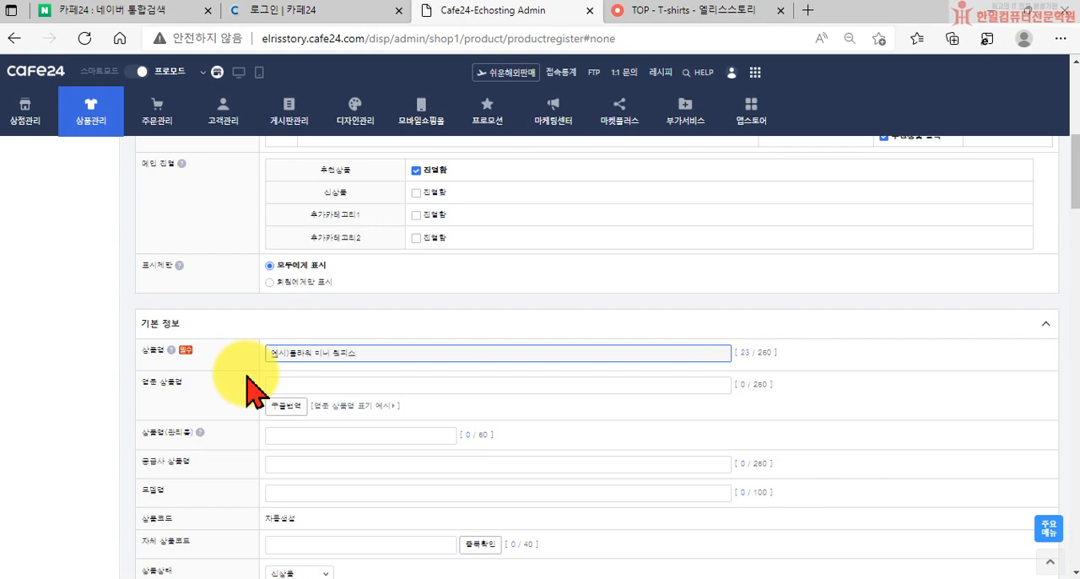
Open Google translation for the English product name and enter 예시) 플라워 미니 원피스 as the Korean source text
{"action": "left_click", "coordinate": [289, 404]}
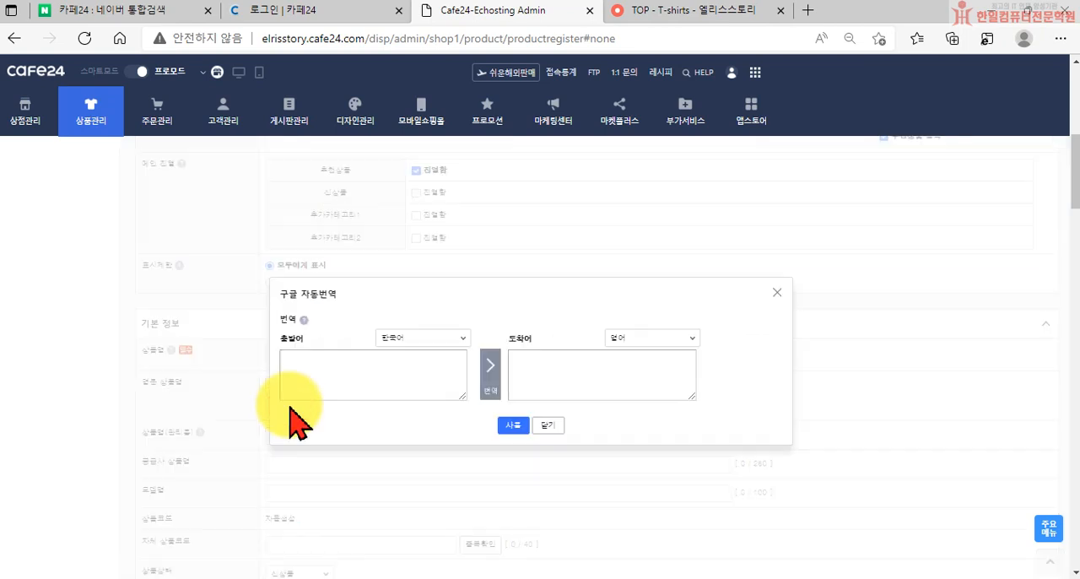
{"action": "left_click_drag", "start_coordinate": [376, 284], "coordinate": [400, 323]}
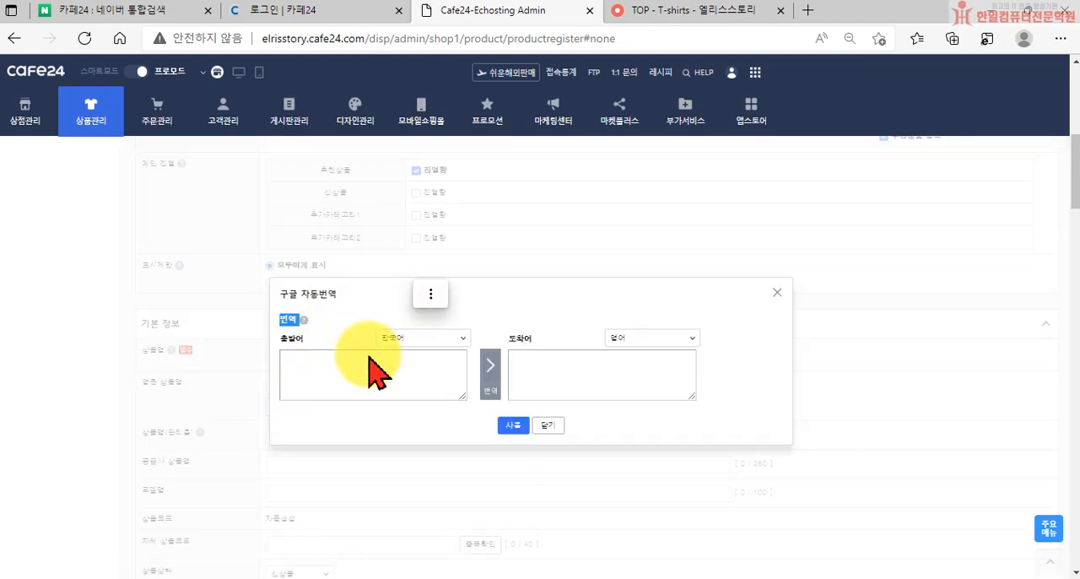
{"action": "left_click", "coordinate": [347, 373]}
{"action": "type", "text": "예시"}
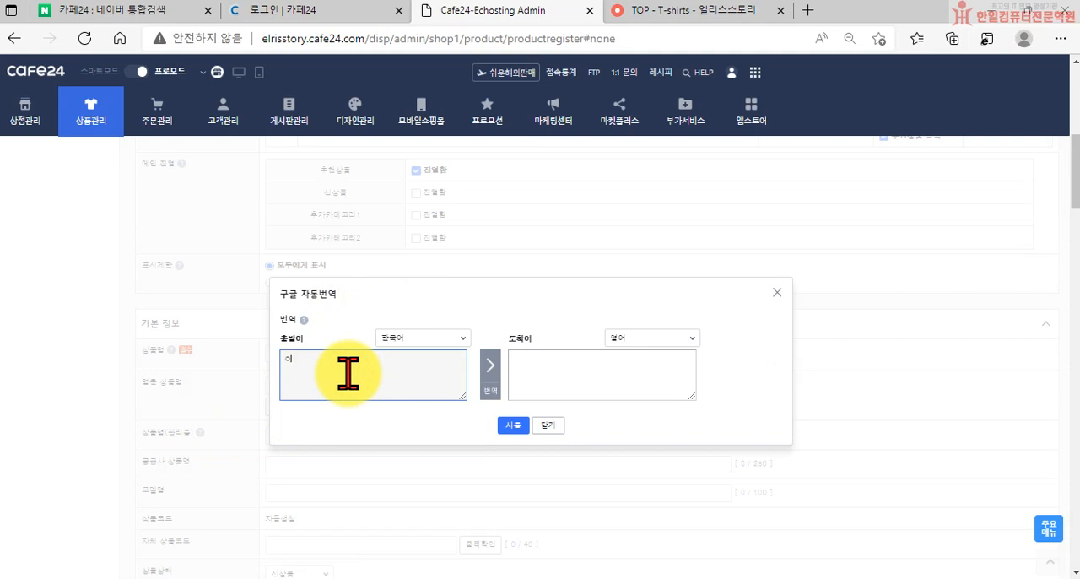
{"action": "type", "text": ") 폴라티워 미니 원피스"}
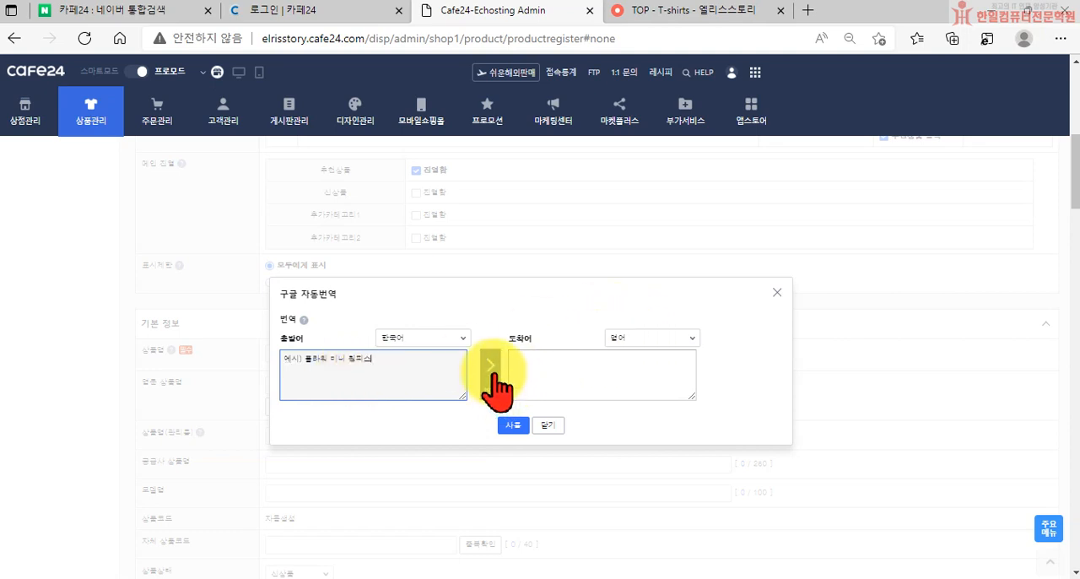
{"action": "left_click", "coordinate": [546, 363]}
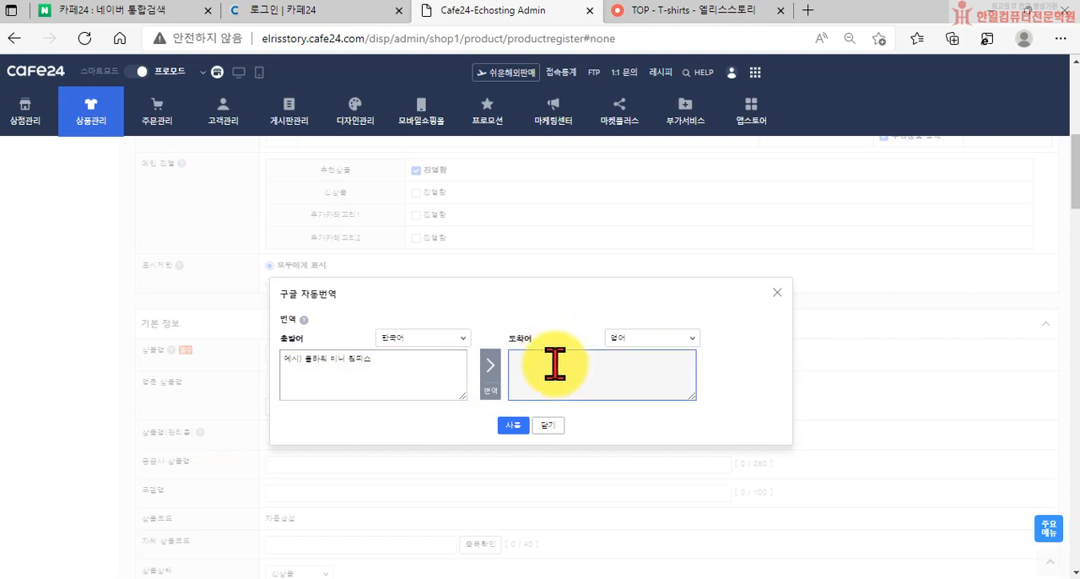
{"action": "left_click_drag", "start_coordinate": [383, 359], "coordinate": [270, 363]}
{"action": "key", "text": "ctrl+v"}
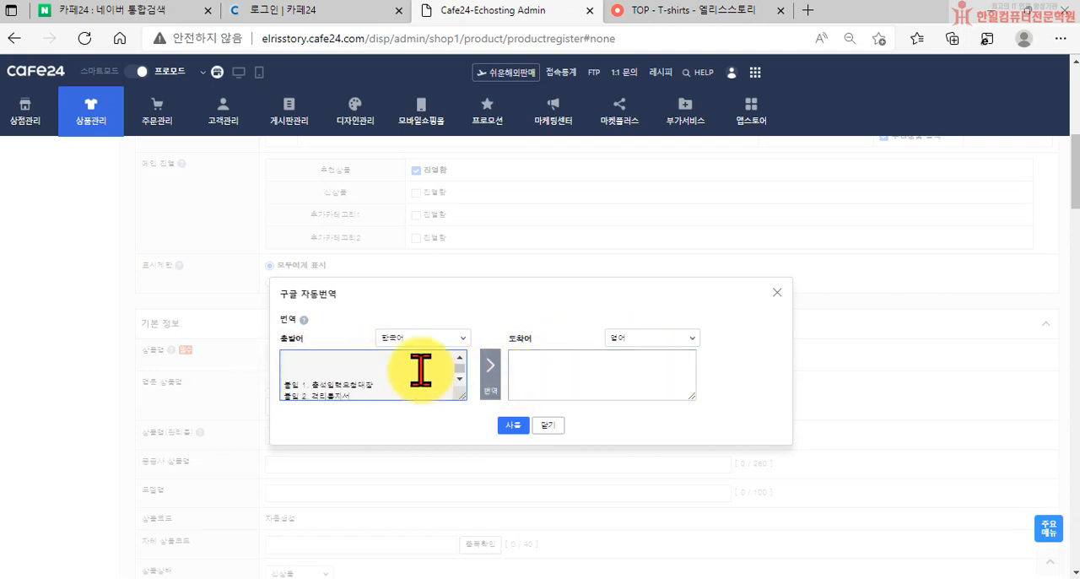
{"action": "key", "text": "ctrl+z"}
Remove the bracket and space after 예시 in the source text and translate it into English
{"action": "left_click", "coordinate": [325, 384]}
{"action": "double_click", "coordinate": [304, 359]}
{"action": "key", "text": "BackSpace"}
{"action": "key", "text": "BackSpace"}
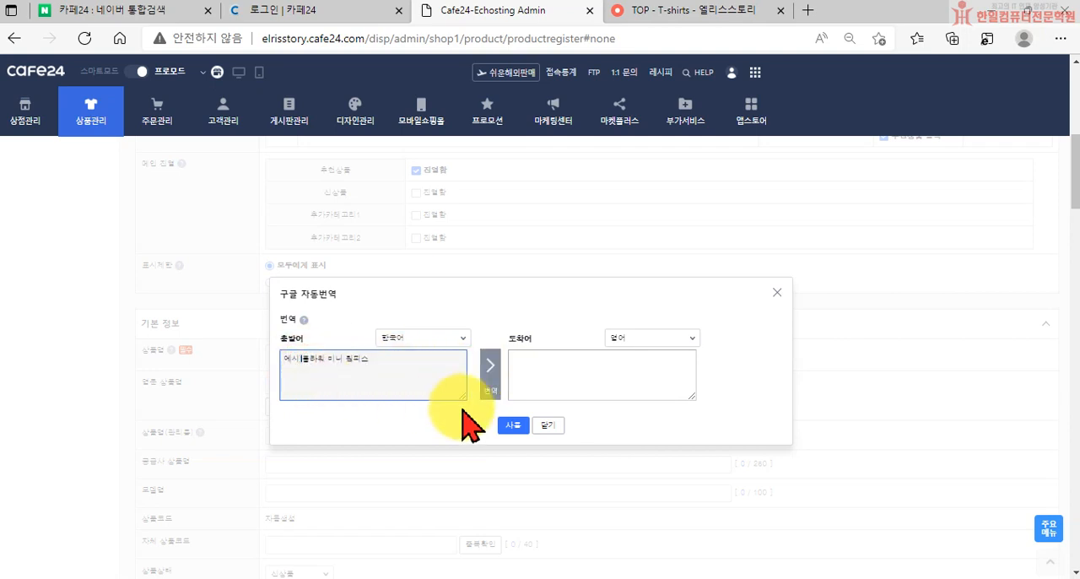
{"action": "left_click", "coordinate": [492, 389]}
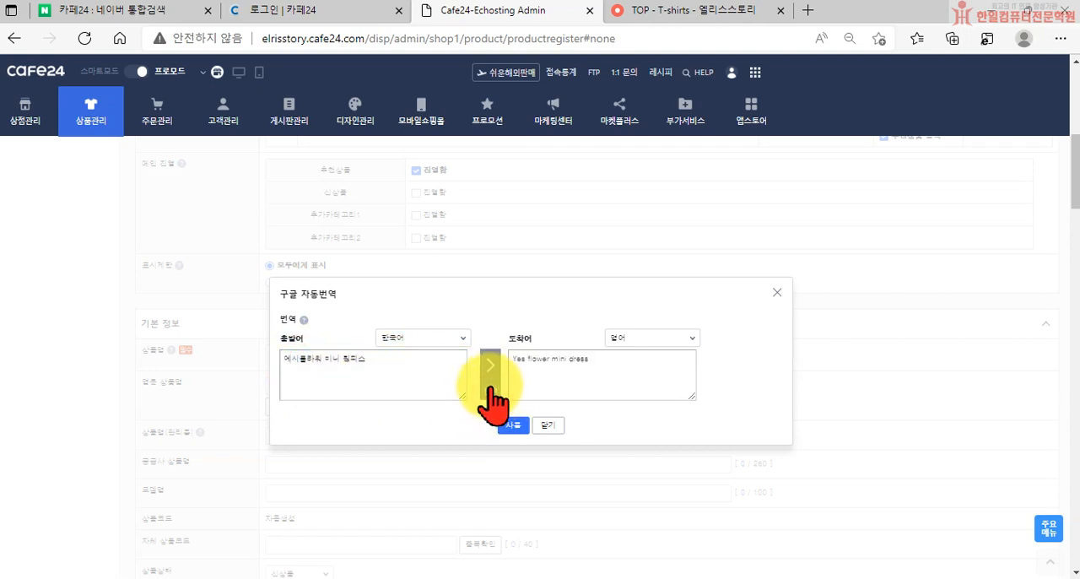
Delete "Yes" from the translation, leaving "flower mini dress", and use it as the English product name
{"action": "left_click", "coordinate": [301, 359]}
{"action": "left_click_drag", "start_coordinate": [527, 356], "coordinate": [515, 355]}
{"action": "key", "text": "BackSpace"}
{"action": "key", "text": "Delete"}
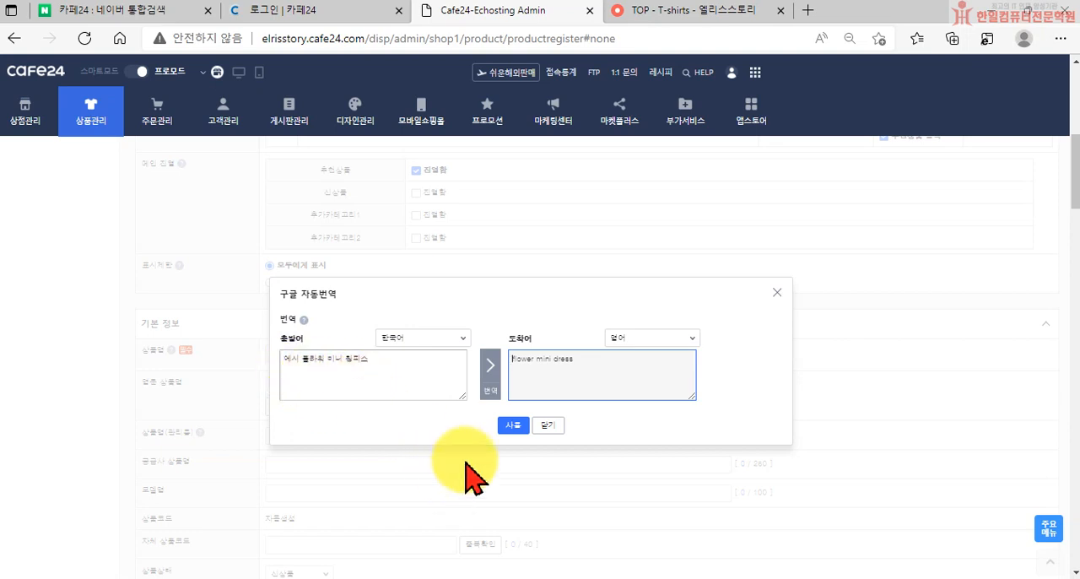
{"action": "left_click", "coordinate": [513, 426]}
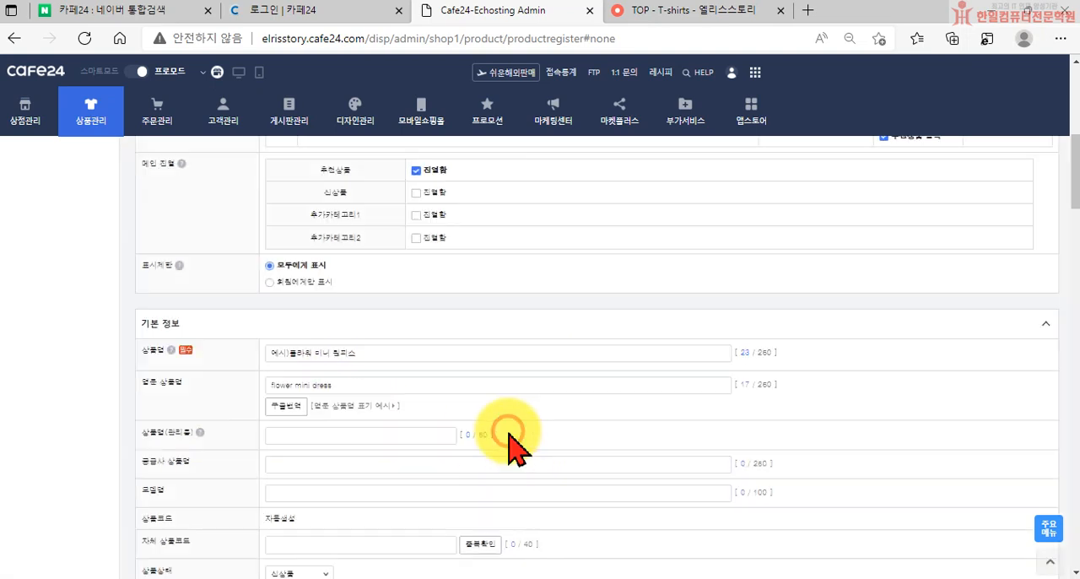
Go through the 상품명(관리용), 공급사 상품명, 모델명 and 자체 상품코드 fields in the basic information
{"action": "left_click", "coordinate": [304, 430]}
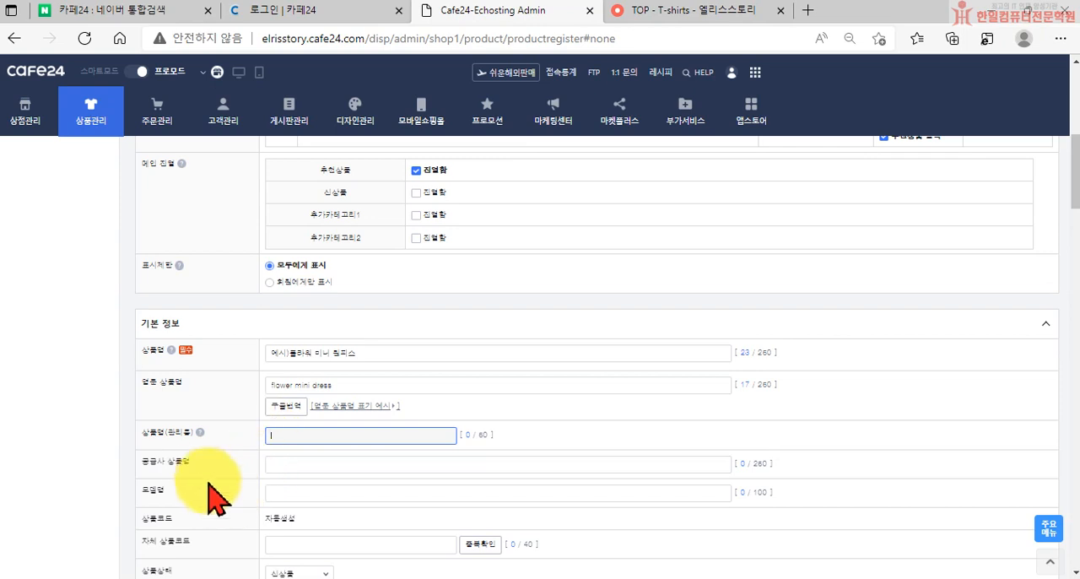
{"action": "left_click", "coordinate": [302, 465]}
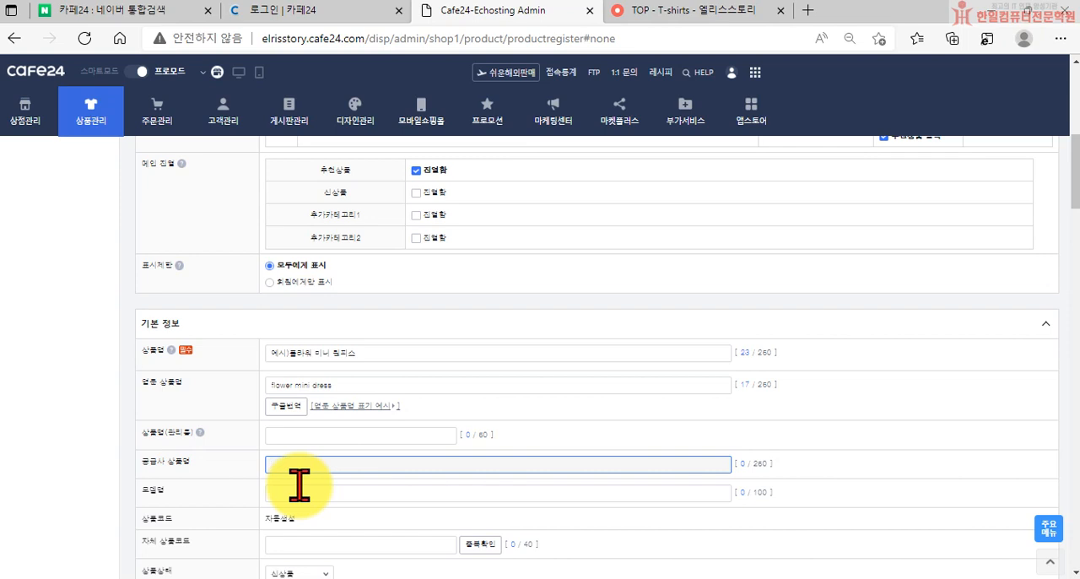
{"action": "left_click", "coordinate": [294, 494]}
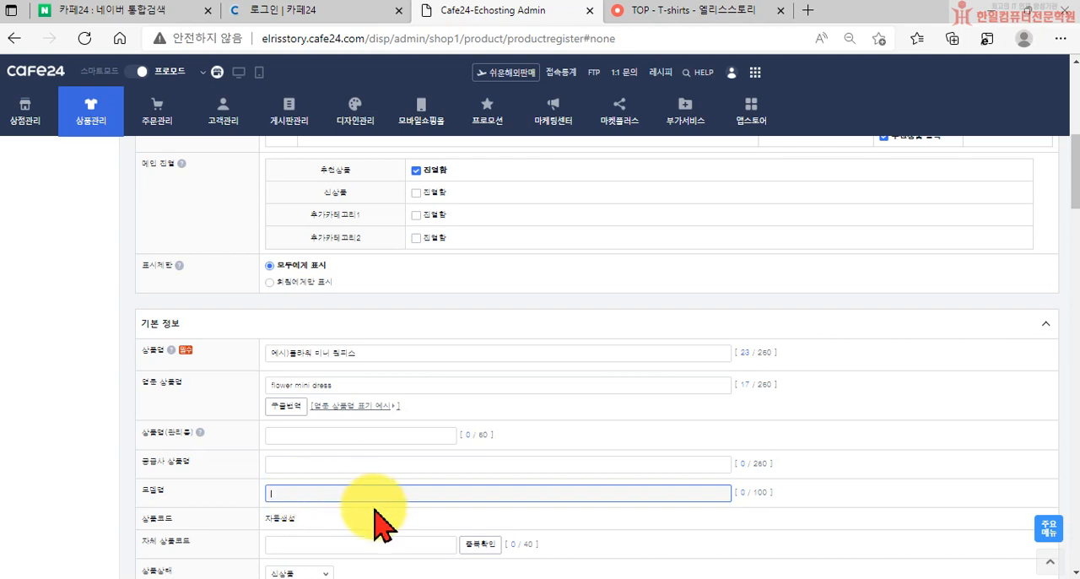
{"action": "scroll", "coordinate": [372, 516], "scroll_direction": "down", "scroll_amount": 1}
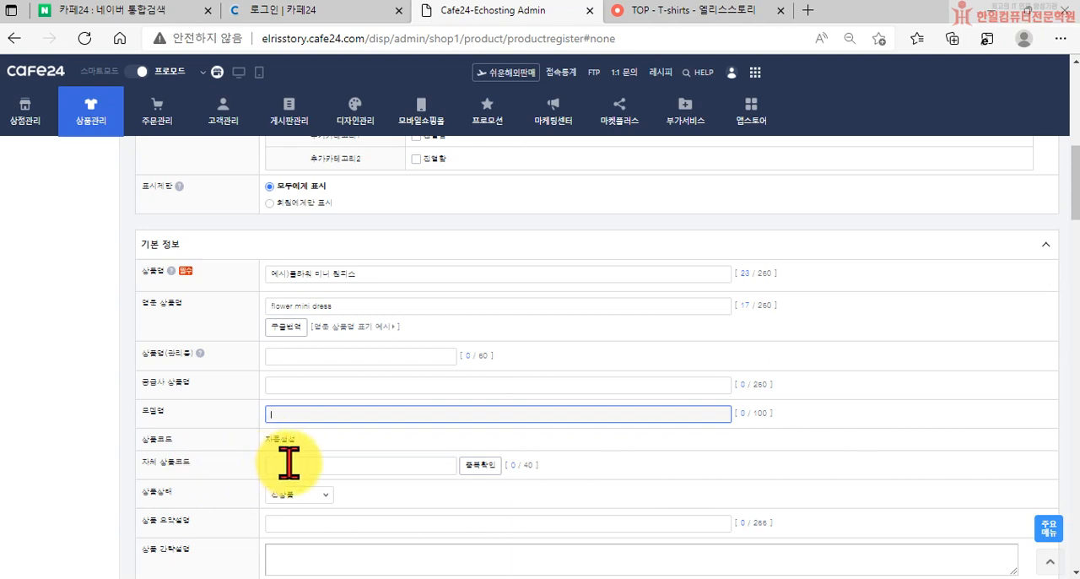
{"action": "left_click", "coordinate": [289, 462]}
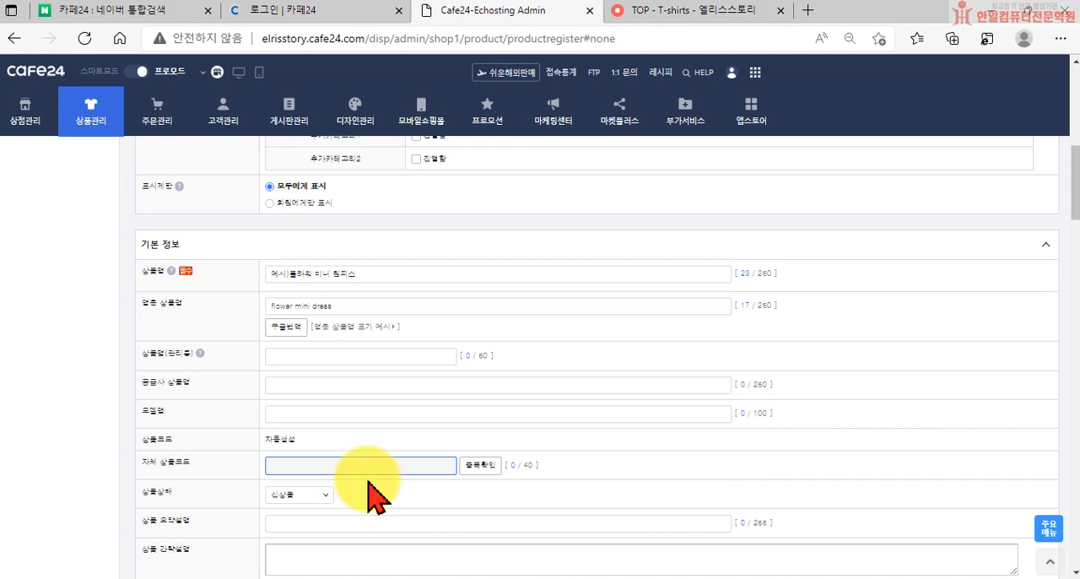
Review the 상품상태 options, keeping 신상품, and enter 테스트용 상품입니다. as the product's 상품 요약설명
{"action": "left_click", "coordinate": [286, 495]}
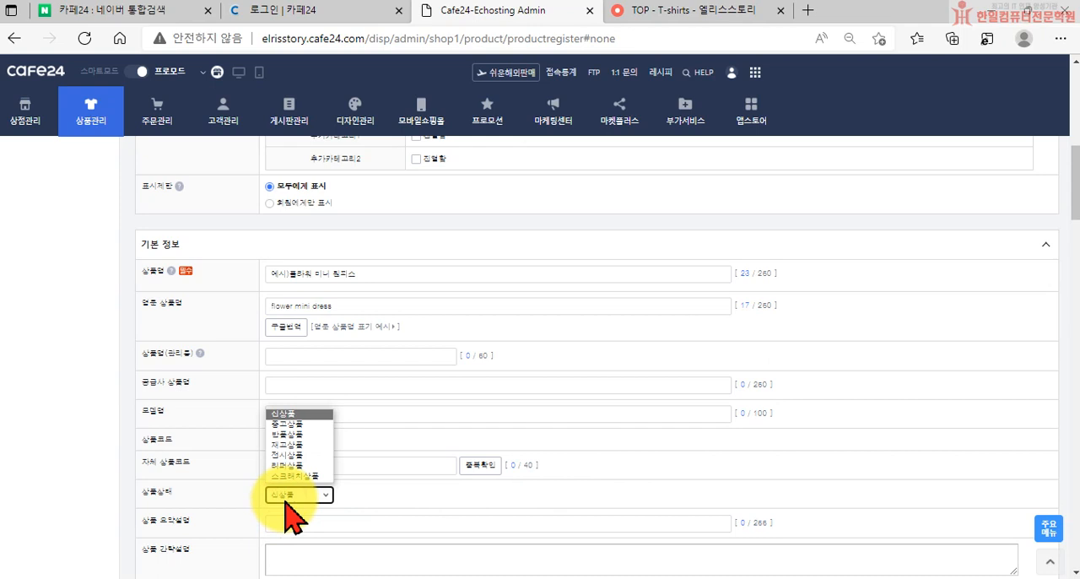
{"action": "left_click", "coordinate": [287, 498]}
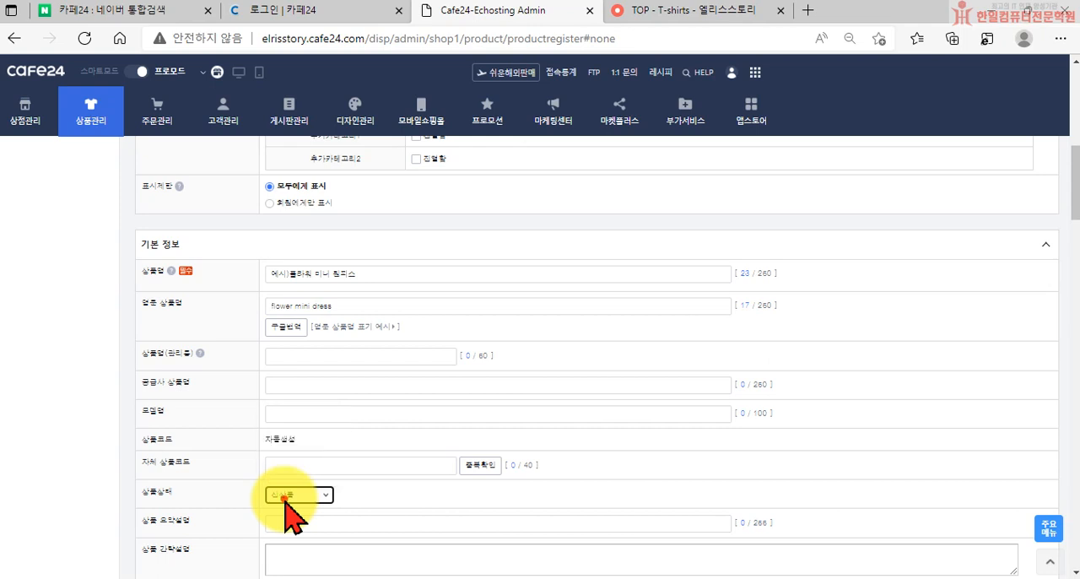
{"action": "scroll", "coordinate": [359, 523], "scroll_direction": "down", "scroll_amount": 1}
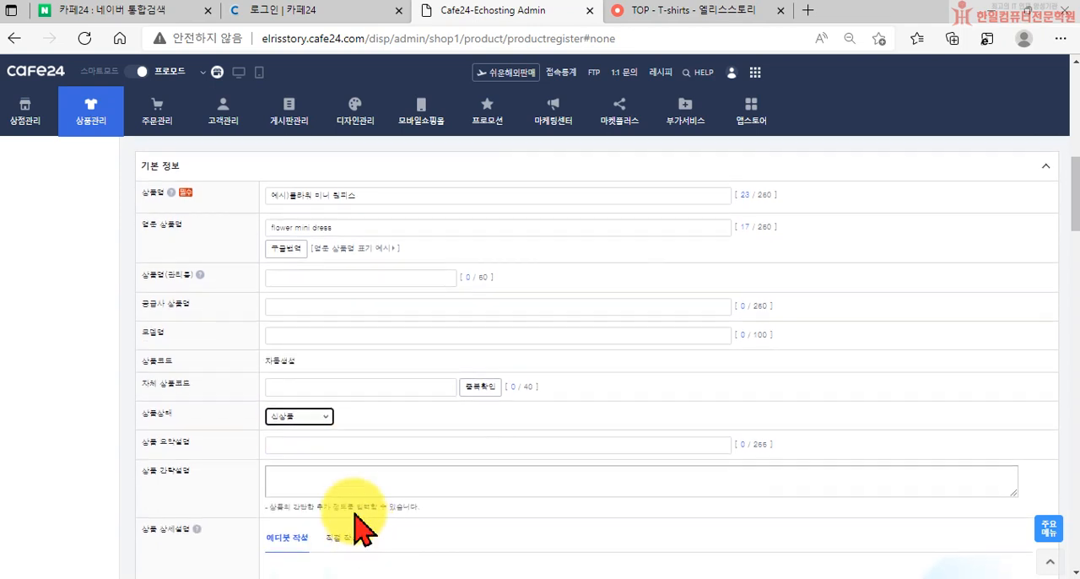
{"action": "left_click", "coordinate": [323, 445]}
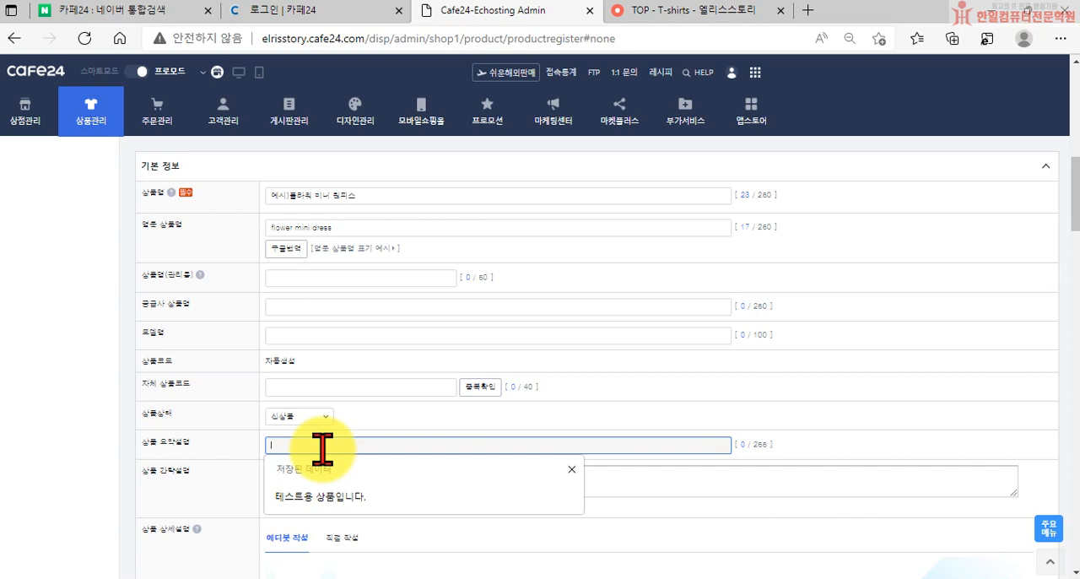
{"action": "left_click", "coordinate": [327, 500]}
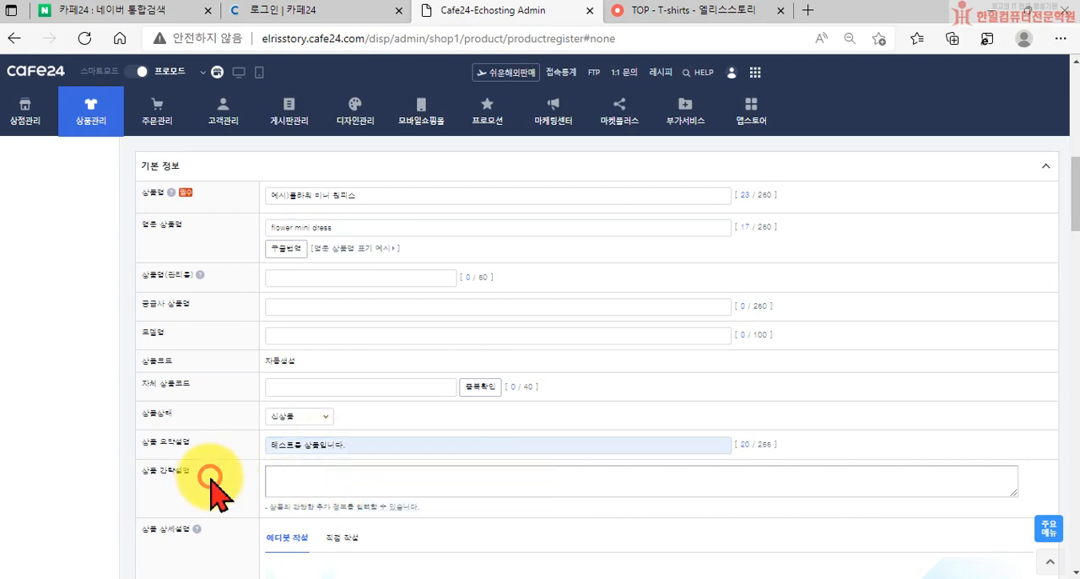
Enter 플라워 미니드레스 테스트용 상품입니다. as the product's 상품 간략설명
{"action": "left_click", "coordinate": [323, 475]}
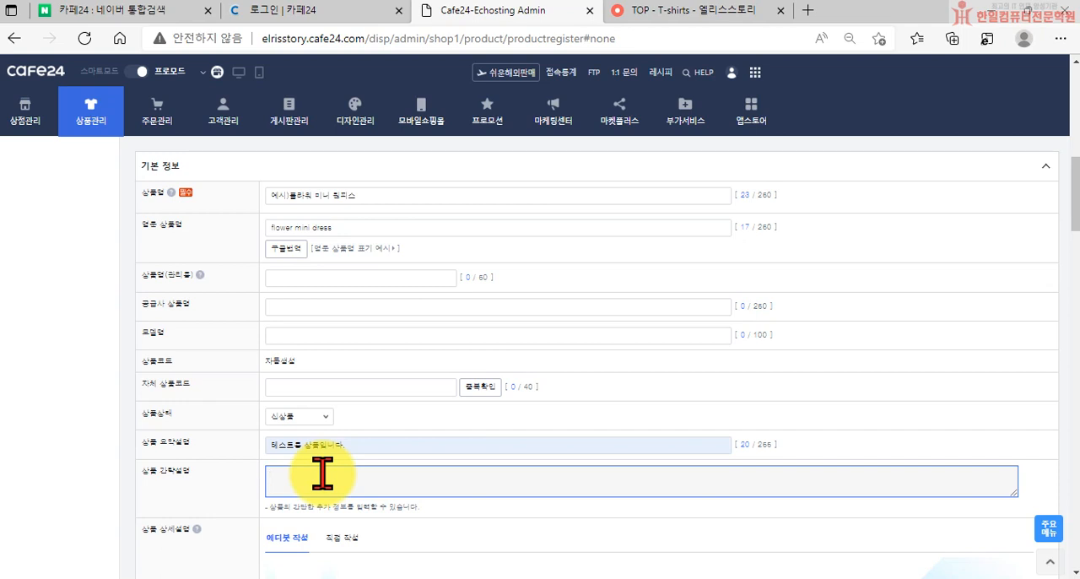
{"action": "type", "text": "피"}
{"action": "type", "text": "라워 미니"}
{"action": "type", "text": "드레스 테스트용"}
{"action": "type", "text": " 상품입니다."}
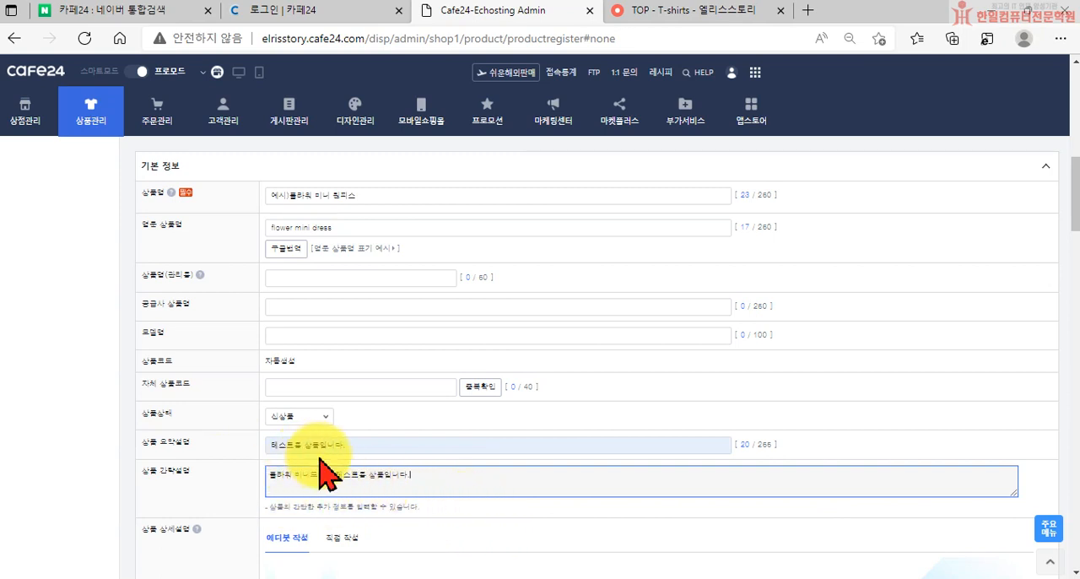
Look over the 상품 상세설명 section and open the 에디봇 video guide from it
{"action": "scroll", "coordinate": [448, 446], "scroll_direction": "down", "scroll_amount": 1}
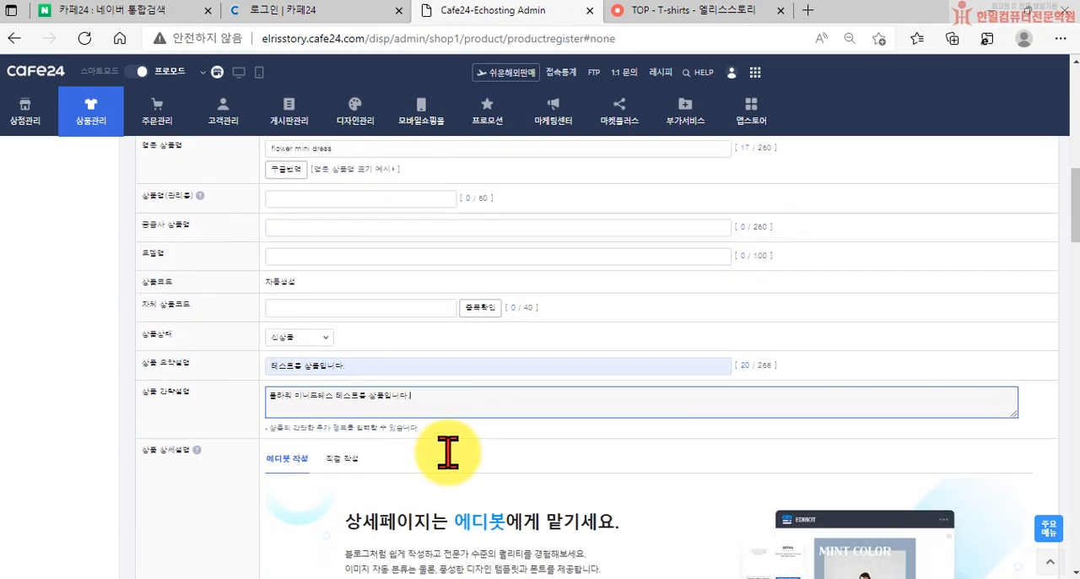
{"action": "scroll", "coordinate": [422, 456], "scroll_direction": "down", "scroll_amount": 1}
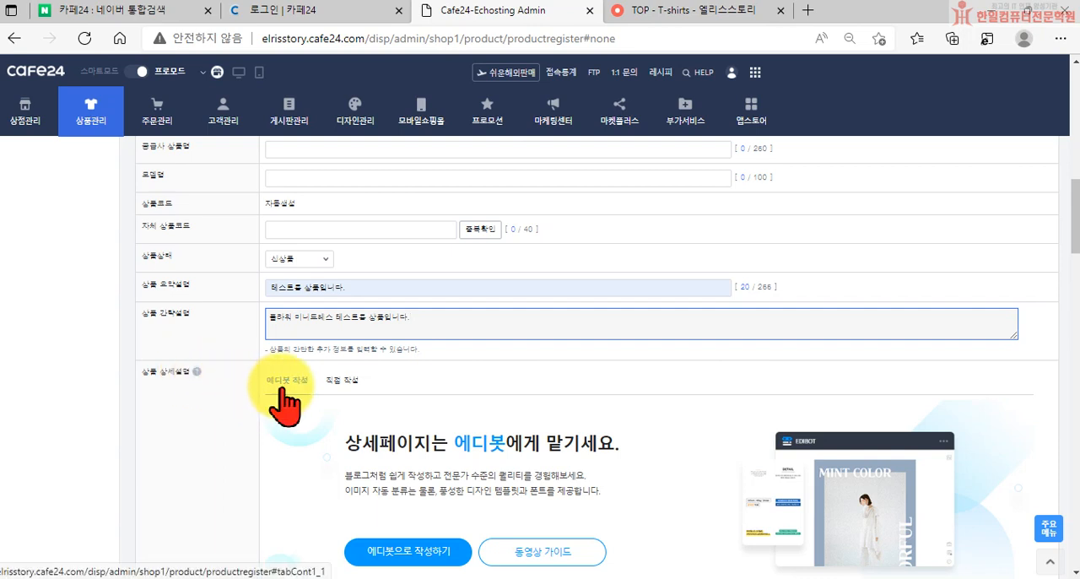
{"action": "scroll", "coordinate": [342, 401], "scroll_direction": "down", "scroll_amount": 1}
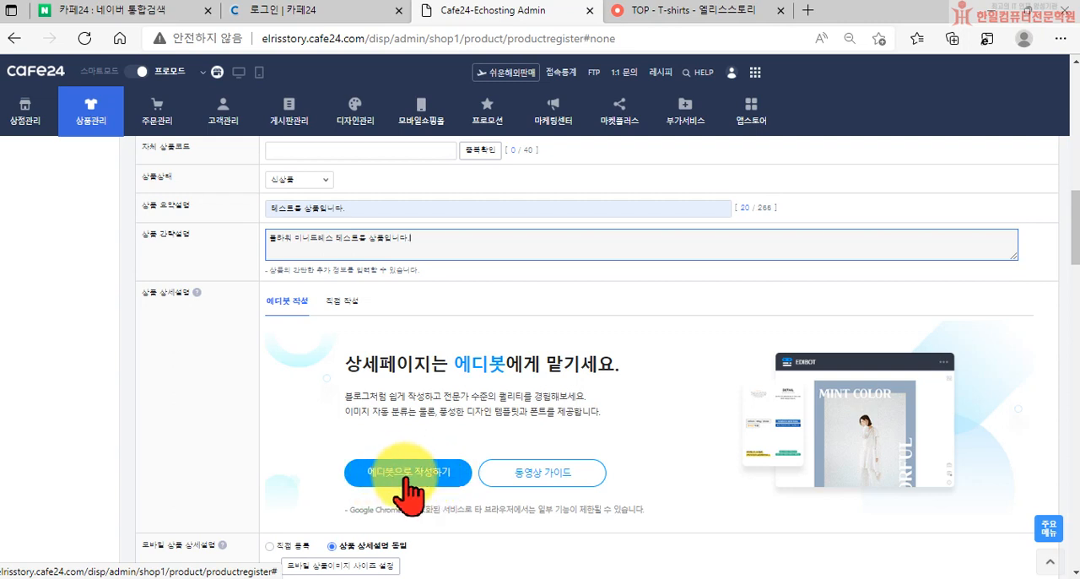
{"action": "scroll", "coordinate": [411, 481], "scroll_direction": "down", "scroll_amount": 1}
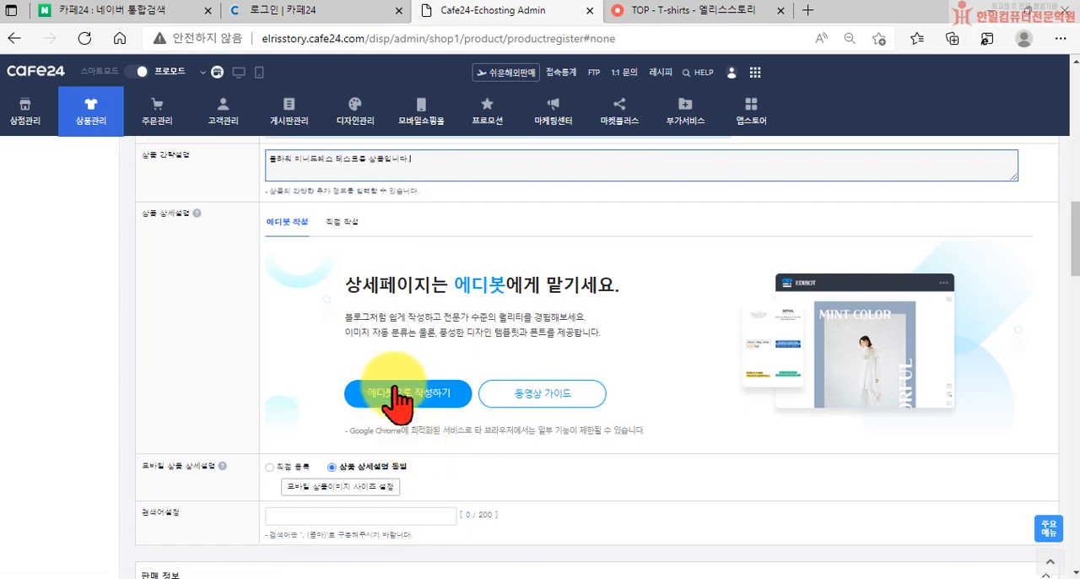
{"action": "left_click", "coordinate": [547, 394]}
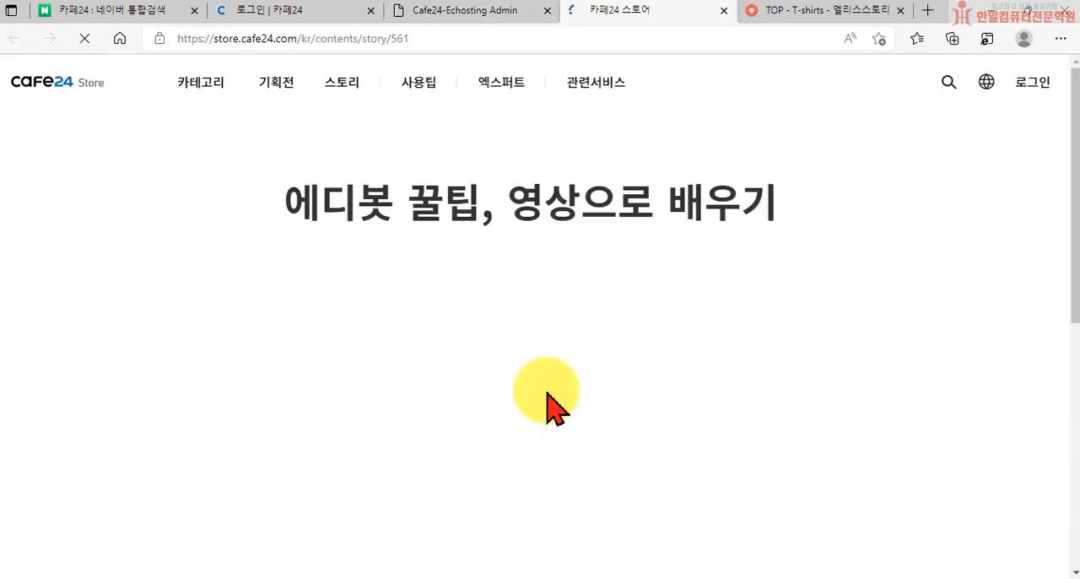
Sample the first 에디봇 guide video with sound on, skipping ahead to about 2:37, and pause it
{"action": "scroll", "coordinate": [559, 391], "scroll_direction": "down", "scroll_amount": 6}
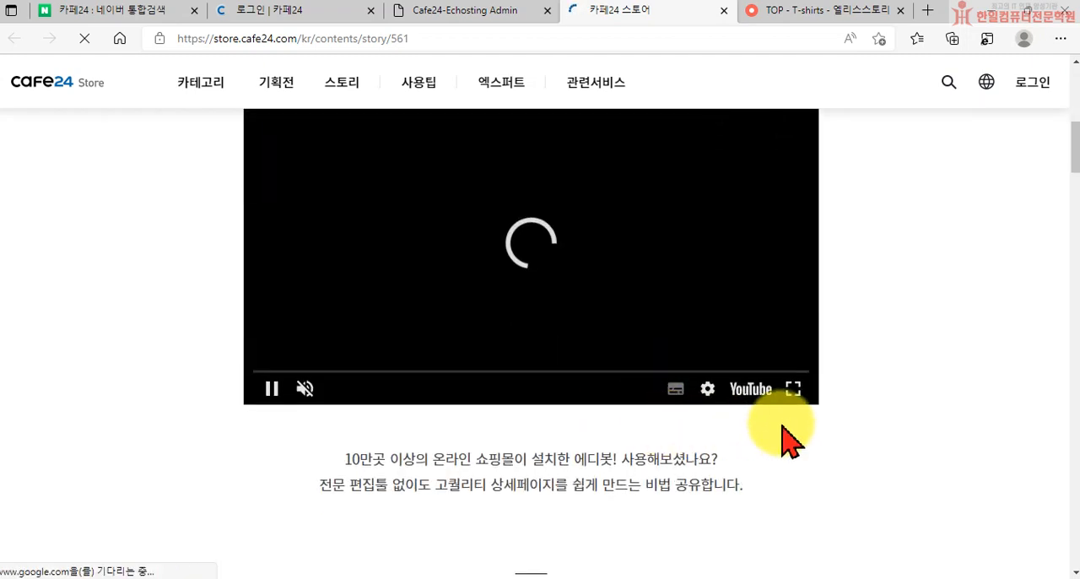
{"action": "scroll", "coordinate": [782, 427], "scroll_direction": "up", "scroll_amount": 2}
{"action": "scroll", "coordinate": [547, 483], "scroll_direction": "down", "scroll_amount": 1}
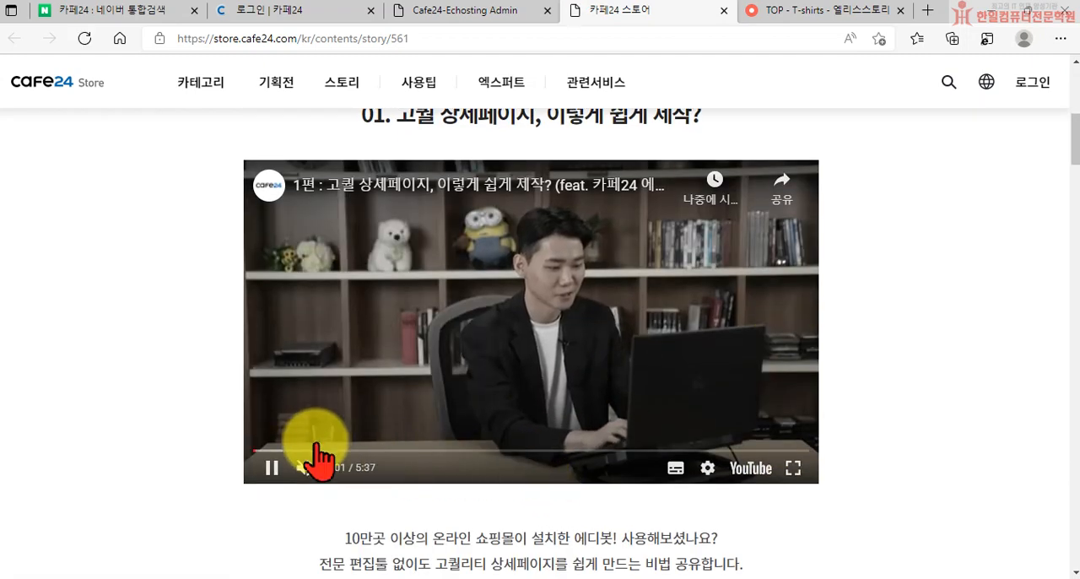
{"action": "left_click", "coordinate": [315, 450]}
{"action": "left_click", "coordinate": [304, 467]}
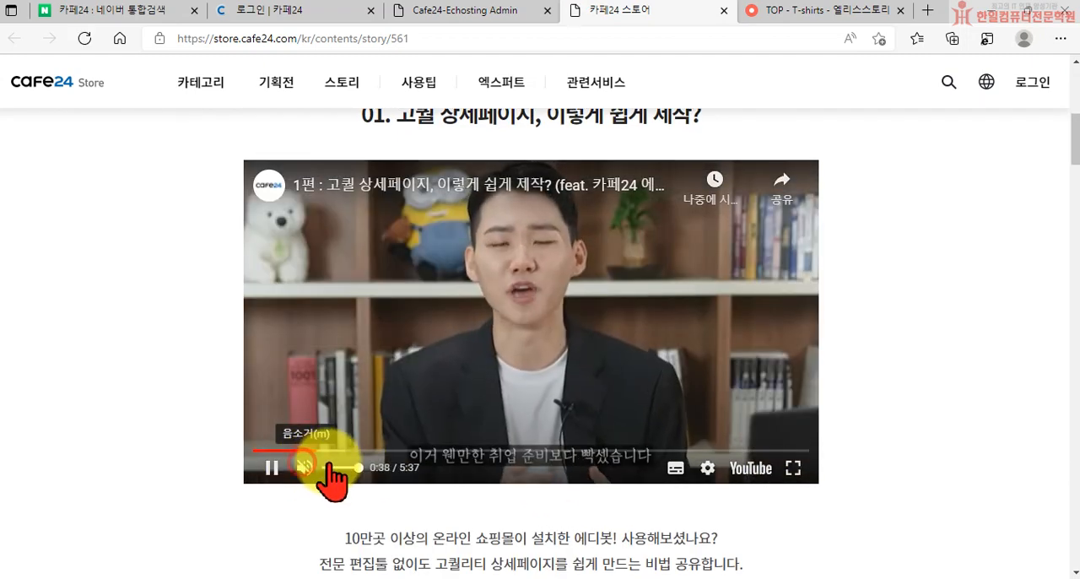
{"action": "left_click", "coordinate": [403, 451]}
{"action": "left_click", "coordinate": [513, 451]}
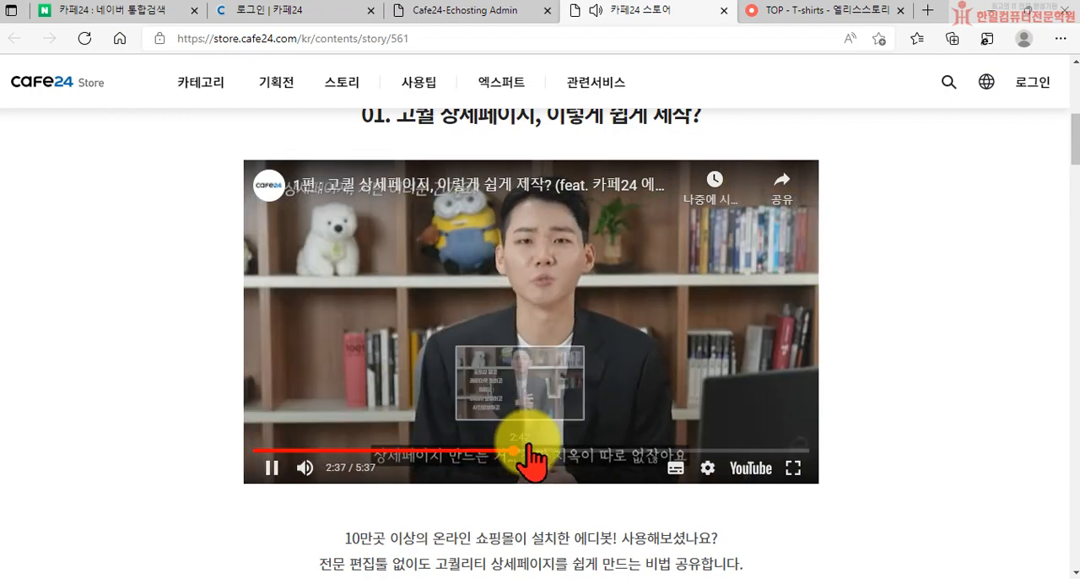
{"action": "left_click", "coordinate": [273, 465]}
Go through the remaining 에디봇 guide videos and launch instructions, and close the guide page
{"action": "scroll", "coordinate": [446, 473], "scroll_direction": "down", "scroll_amount": 6}
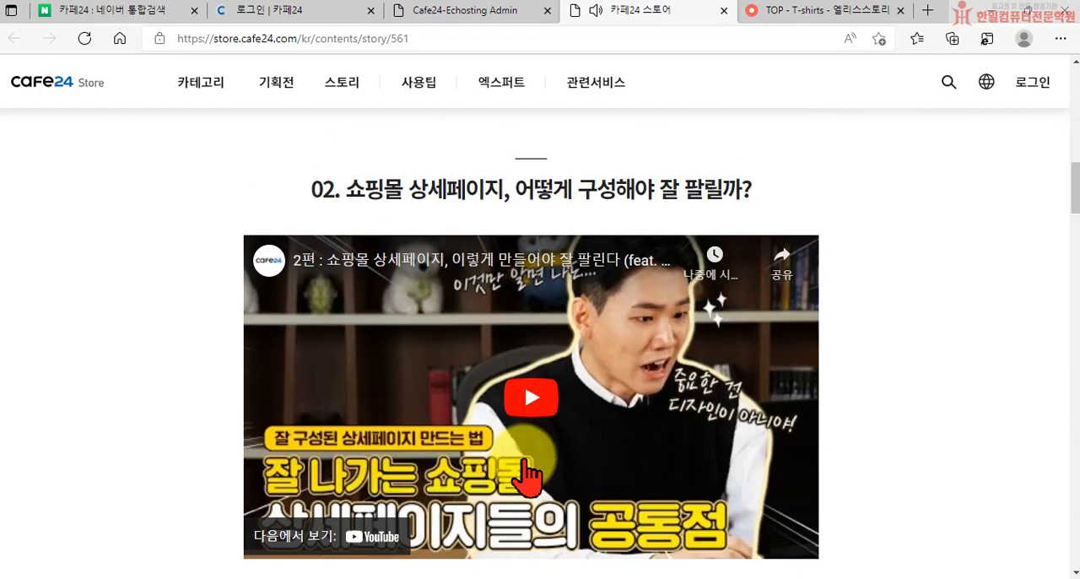
{"action": "scroll", "coordinate": [422, 477], "scroll_direction": "down", "scroll_amount": 6}
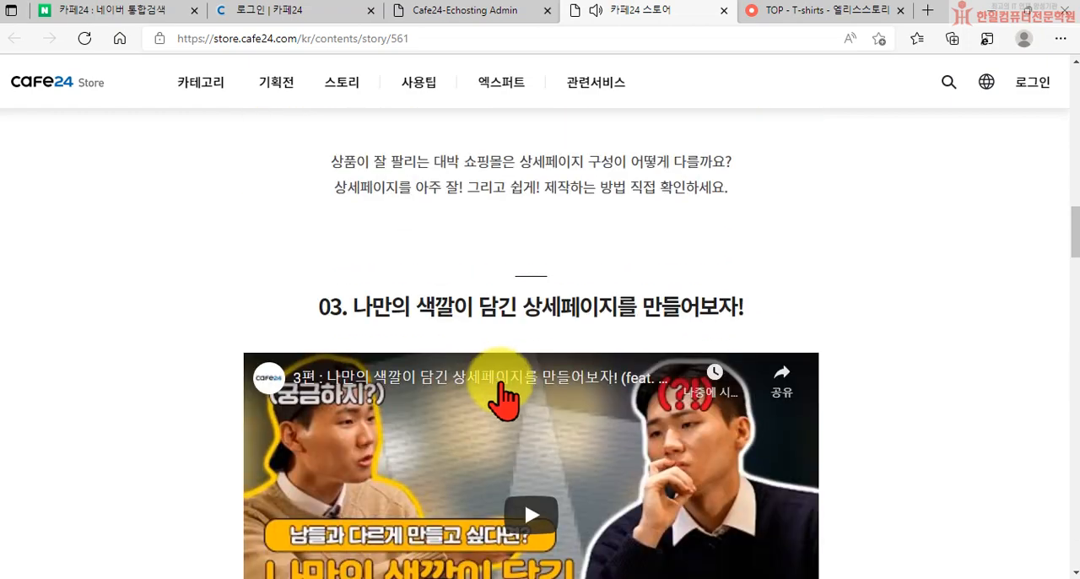
{"action": "scroll", "coordinate": [472, 405], "scroll_direction": "down", "scroll_amount": 8}
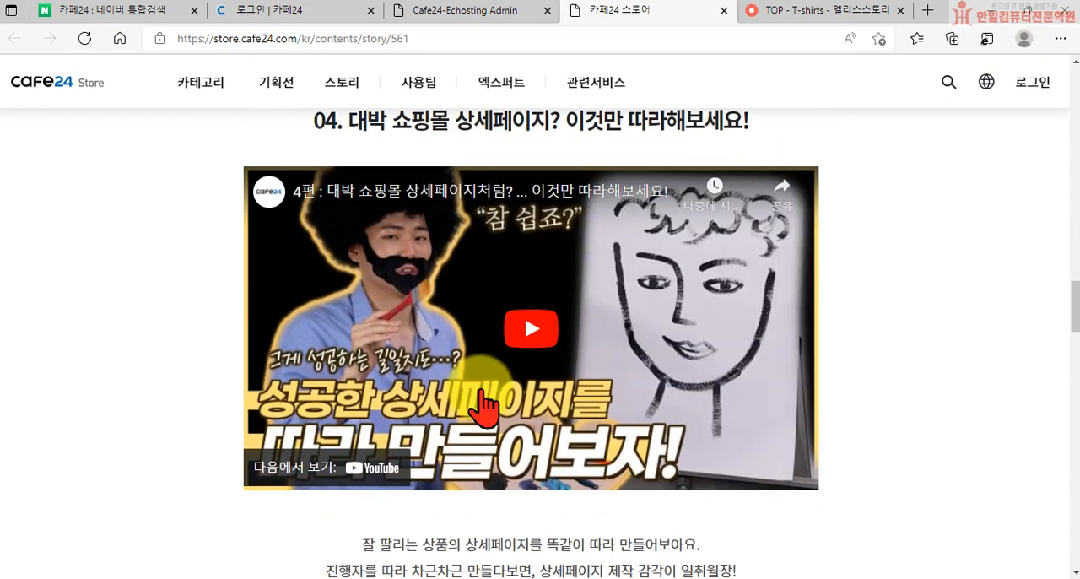
{"action": "scroll", "coordinate": [532, 447], "scroll_direction": "down", "scroll_amount": 8}
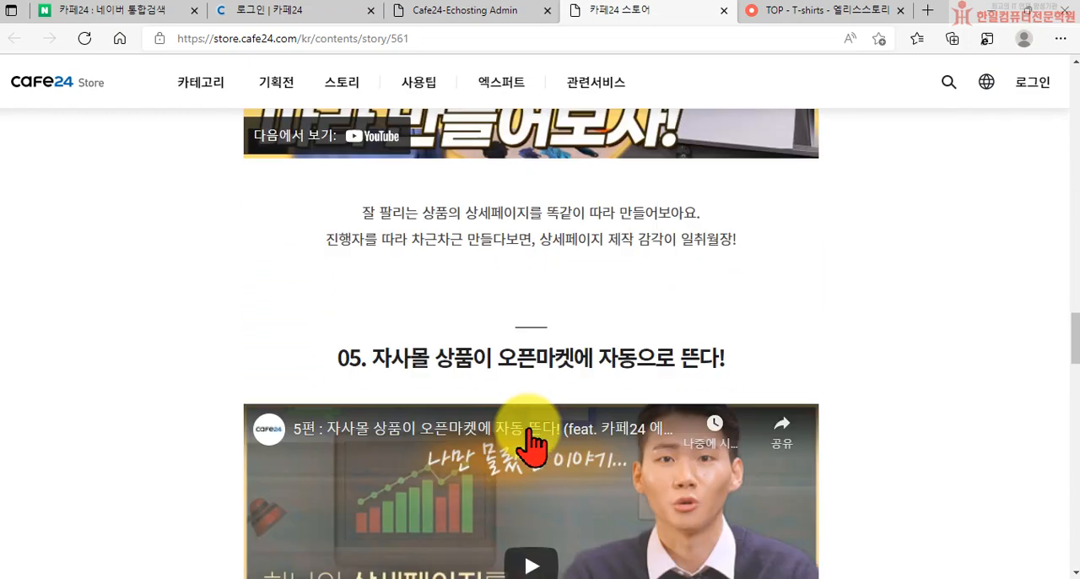
{"action": "scroll", "coordinate": [531, 447], "scroll_direction": "down", "scroll_amount": 8}
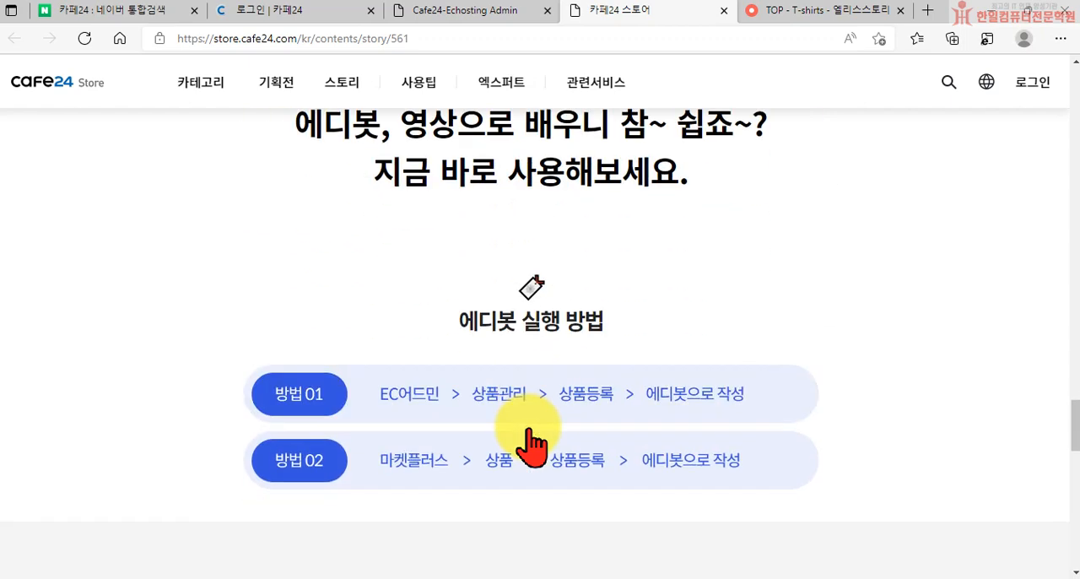
{"action": "scroll", "coordinate": [527, 320], "scroll_direction": "down", "scroll_amount": 3}
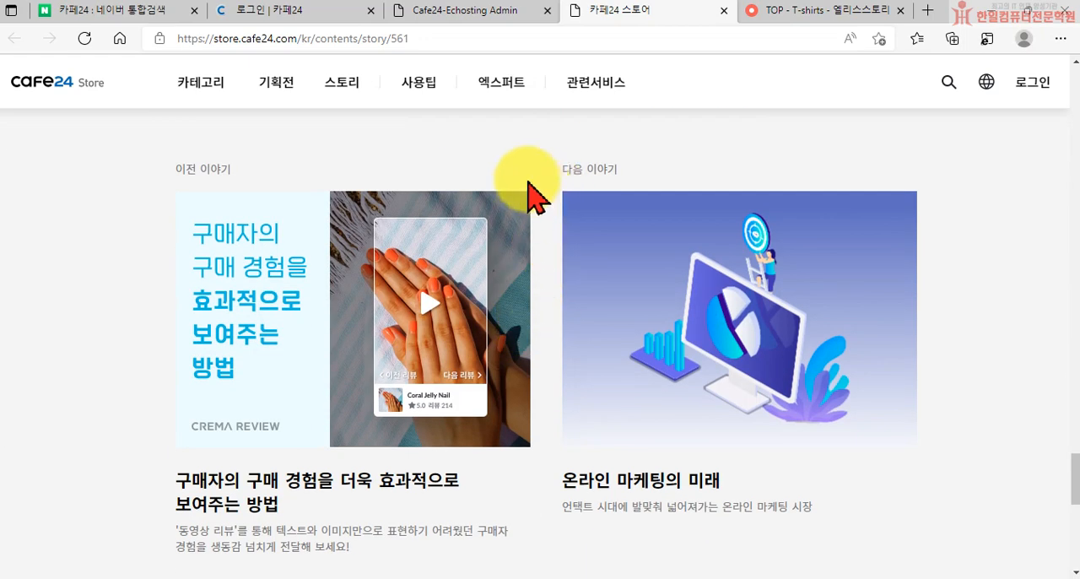
{"action": "left_click", "coordinate": [725, 11]}
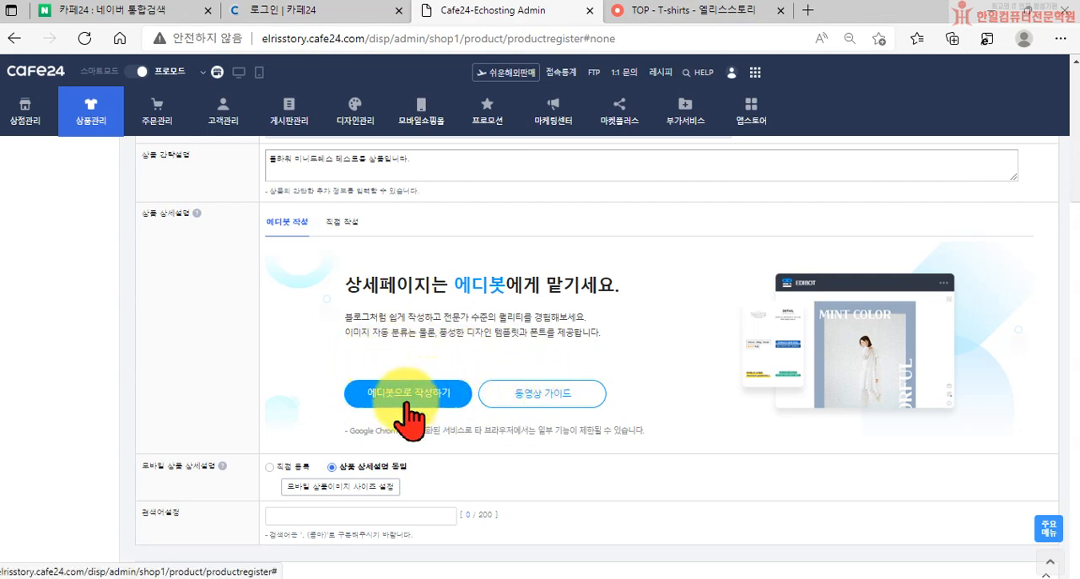
Open the 에디봇 editor and preview the templates 간편하게 사용하는 블로그형, 여러 옵션을 알기 쉽게 설명 and 스티커 요소를 활용하여 완성
{"action": "left_click", "coordinate": [404, 403]}
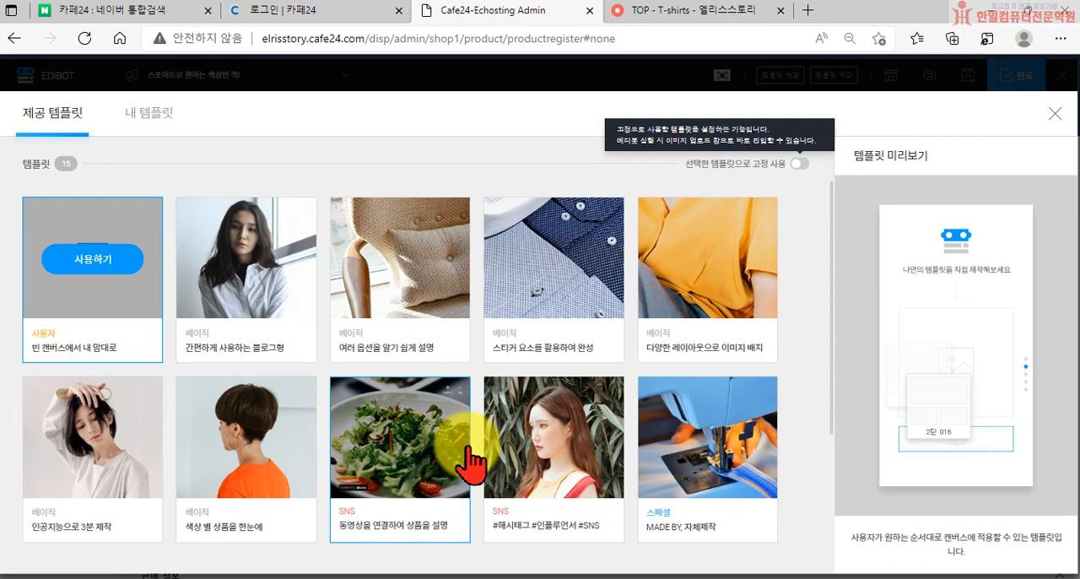
{"action": "left_click", "coordinate": [232, 245]}
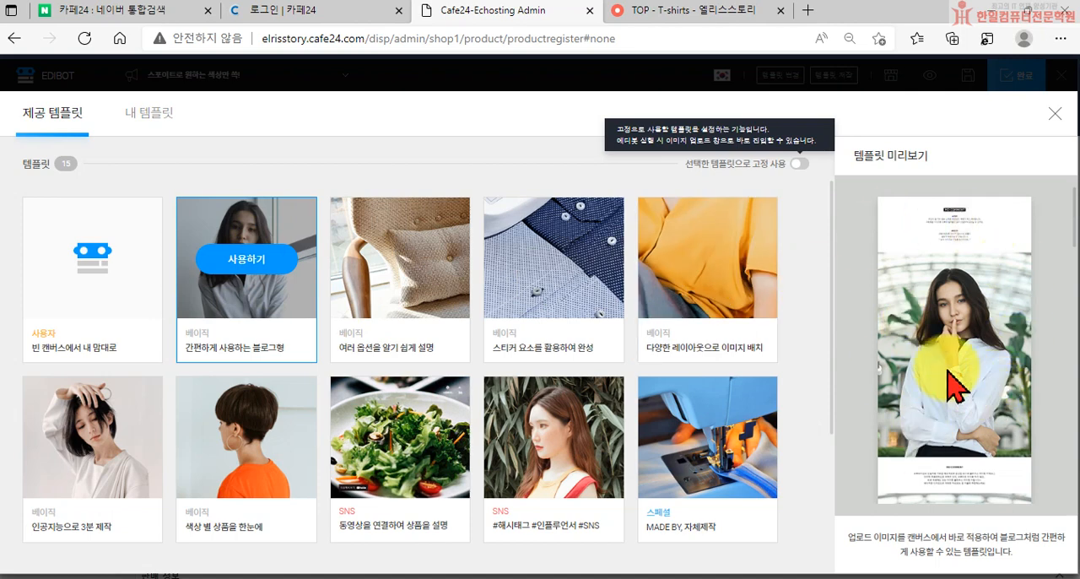
{"action": "left_click", "coordinate": [384, 253]}
{"action": "left_click", "coordinate": [530, 266]}
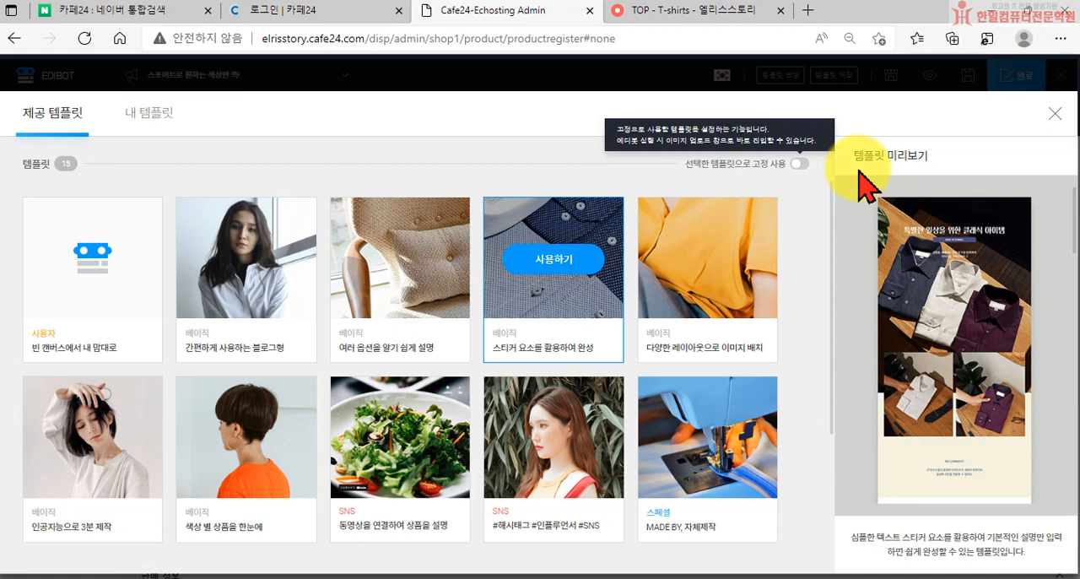
{"action": "scroll", "coordinate": [371, 422], "scroll_direction": "down", "scroll_amount": 2}
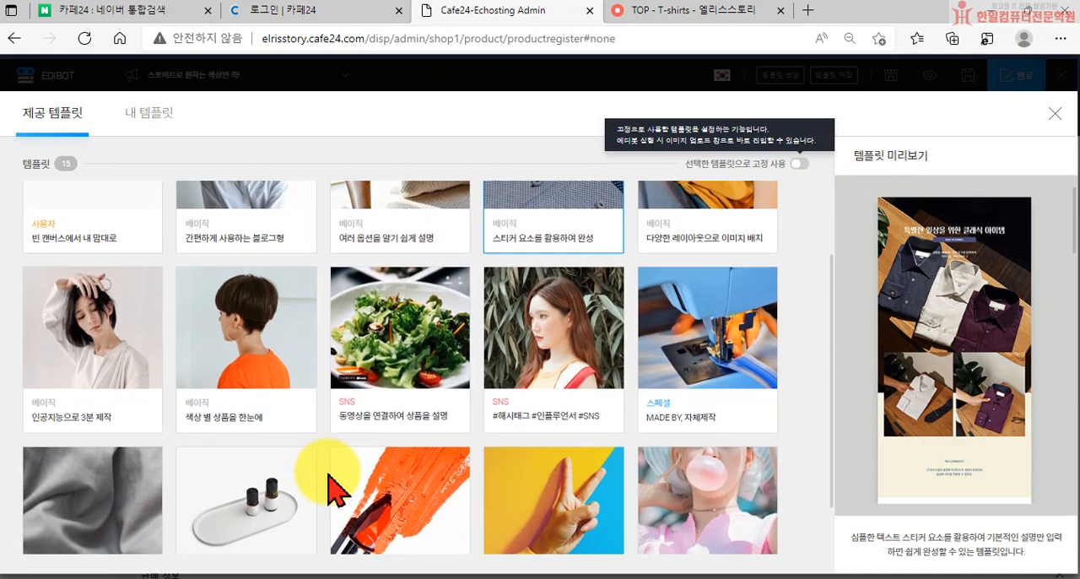
{"action": "scroll", "coordinate": [299, 458], "scroll_direction": "up", "scroll_amount": 2}
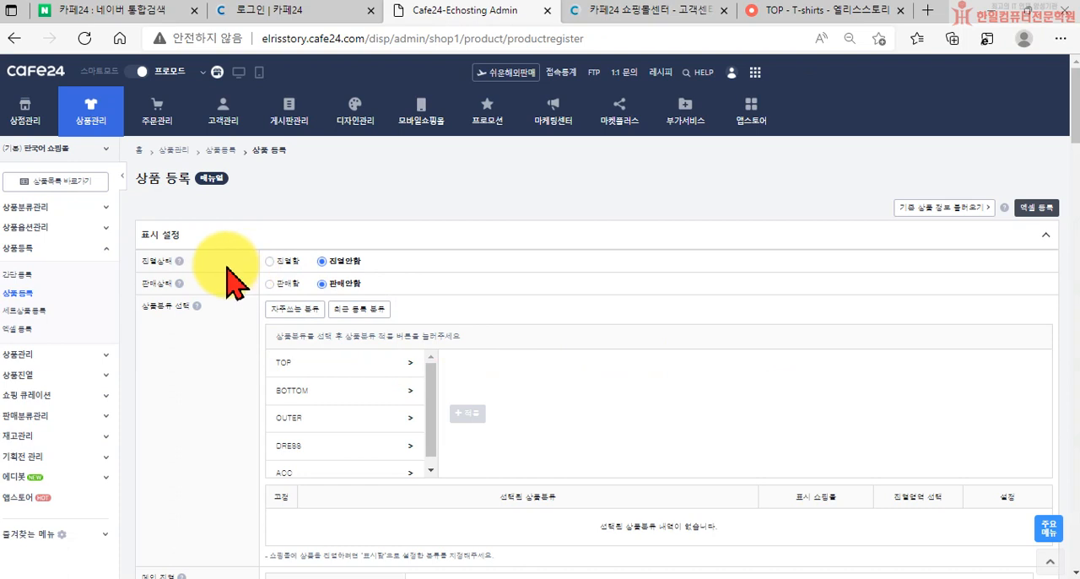
Set the new product to 진열함 and 판매함 in the display settings and apply the OUTER category to it
{"action": "left_click", "coordinate": [270, 261]}
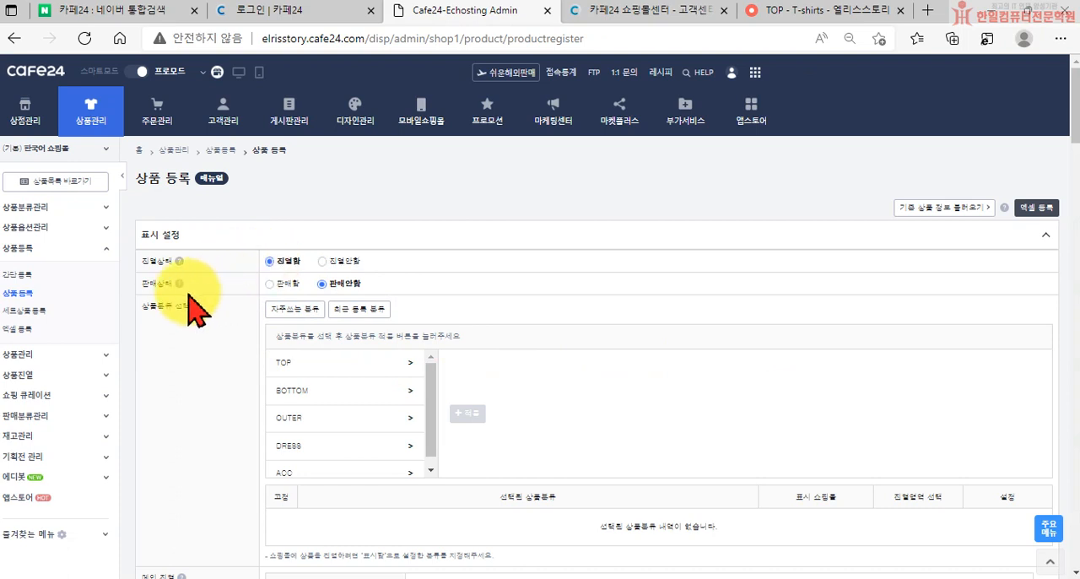
{"action": "left_click", "coordinate": [270, 285]}
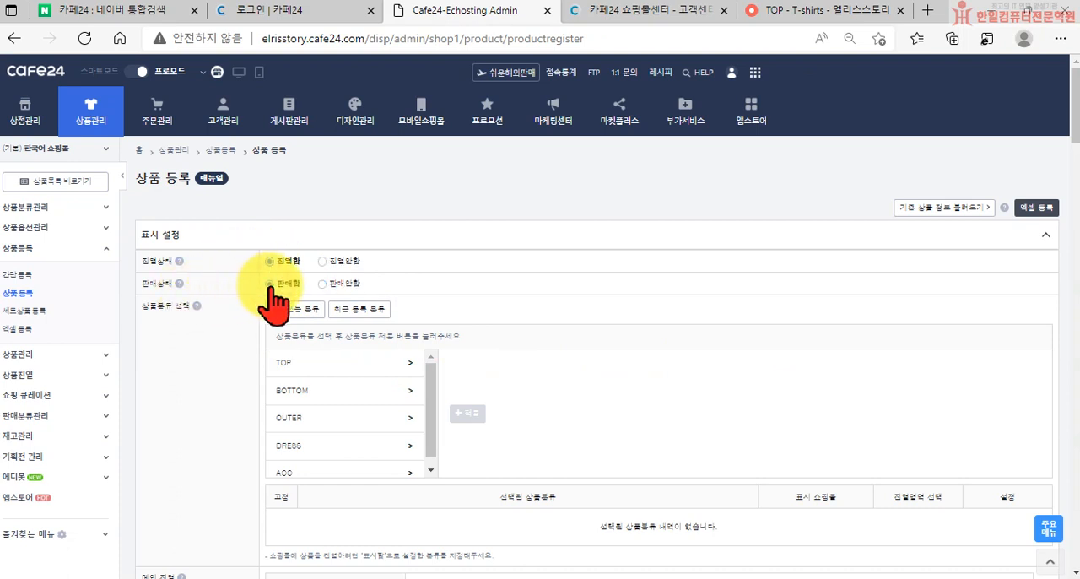
{"action": "scroll", "coordinate": [265, 374], "scroll_direction": "down", "scroll_amount": 1}
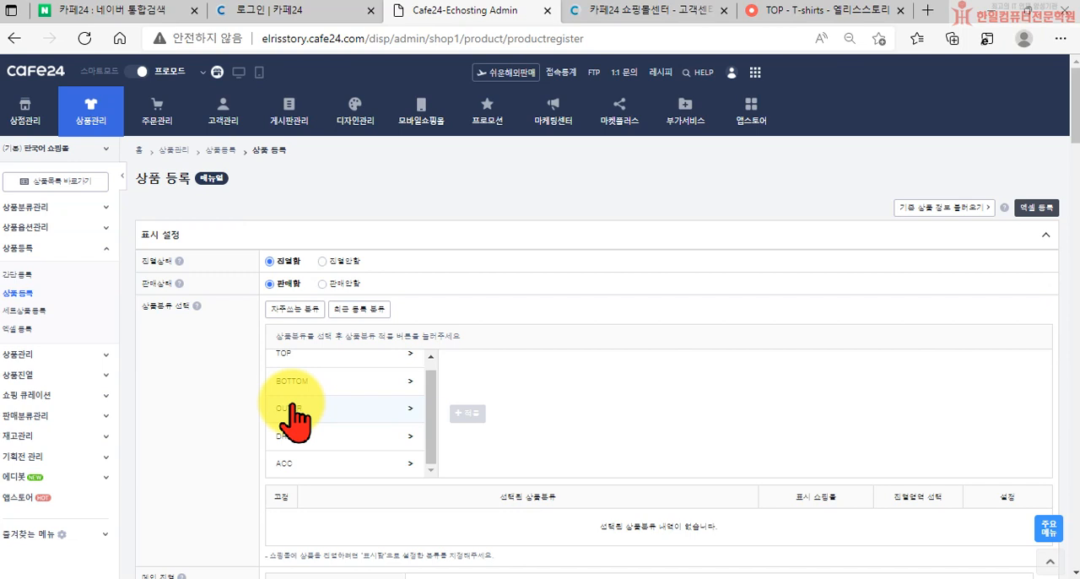
{"action": "left_click", "coordinate": [336, 403]}
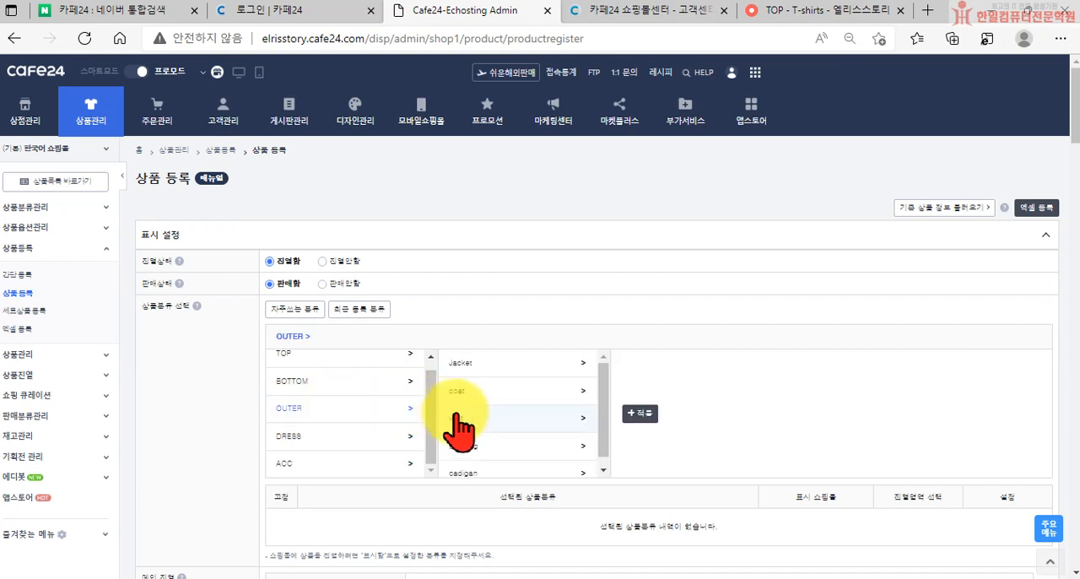
{"action": "left_click_drag", "start_coordinate": [465, 424], "coordinate": [309, 409]}
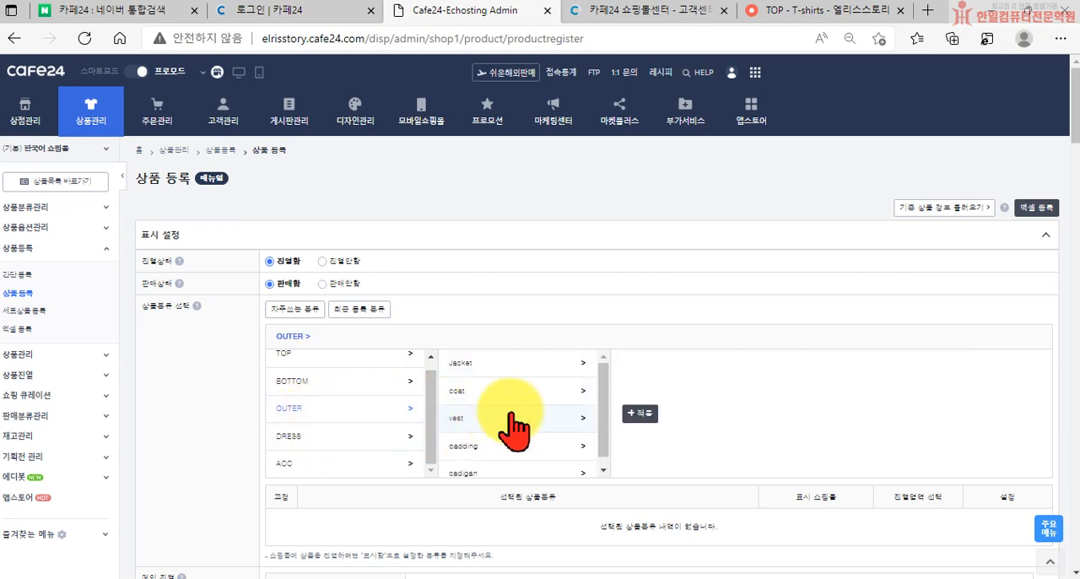
{"action": "left_click", "coordinate": [641, 413]}
{"action": "scroll", "coordinate": [521, 496], "scroll_direction": "down", "scroll_amount": 2}
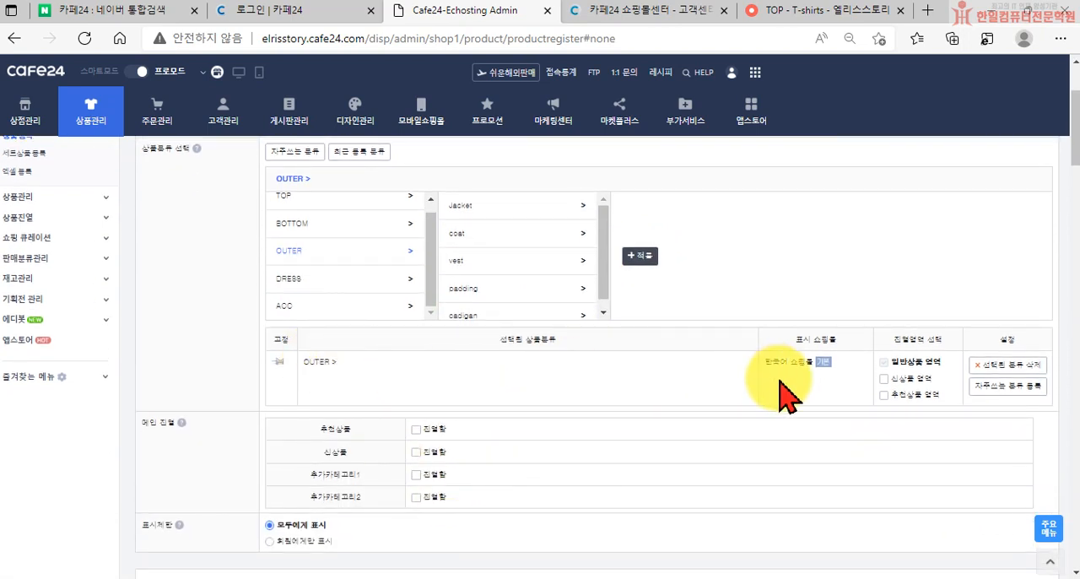
Apply the subcategory OUTER > Jacket to the product as well
{"action": "scroll", "coordinate": [781, 393], "scroll_direction": "up", "scroll_amount": 1}
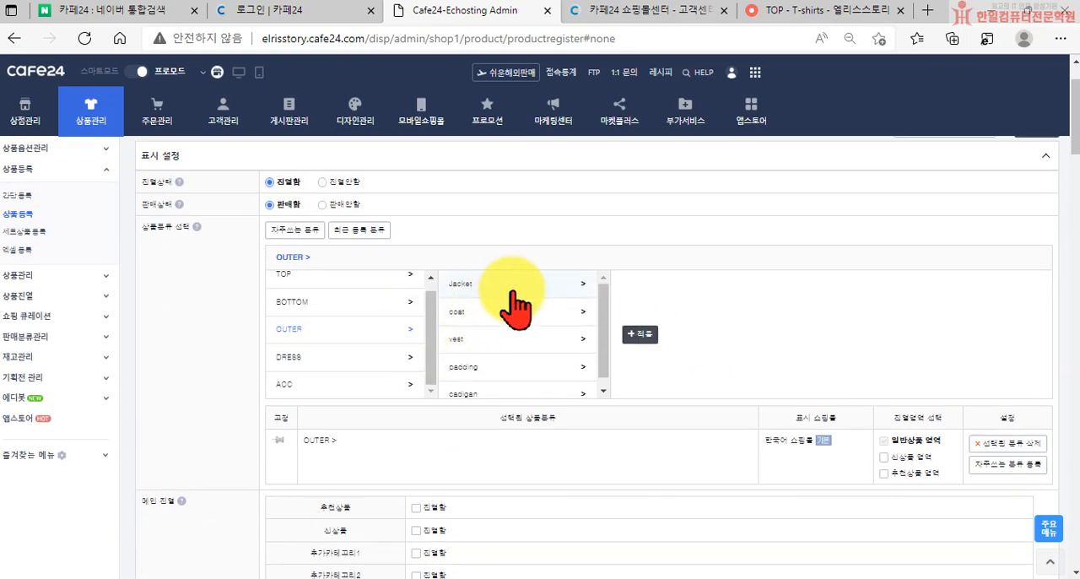
{"action": "left_click", "coordinate": [512, 288]}
{"action": "left_click", "coordinate": [641, 335]}
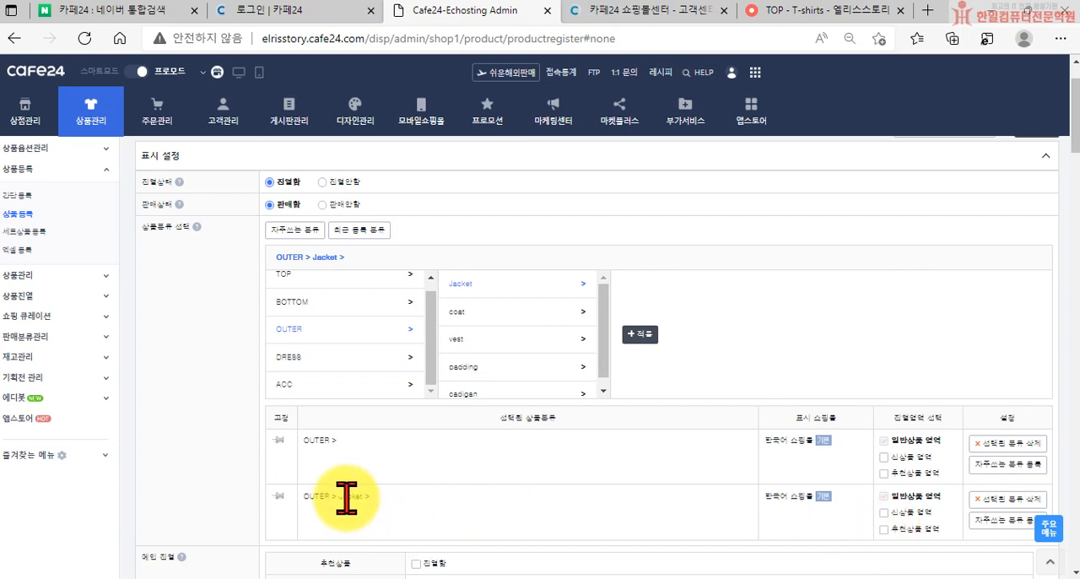
Assign the product to the 추천상품 영역 of OUTER > Jacket and display it in the main page's 추천상품 section
{"action": "left_click", "coordinate": [885, 528]}
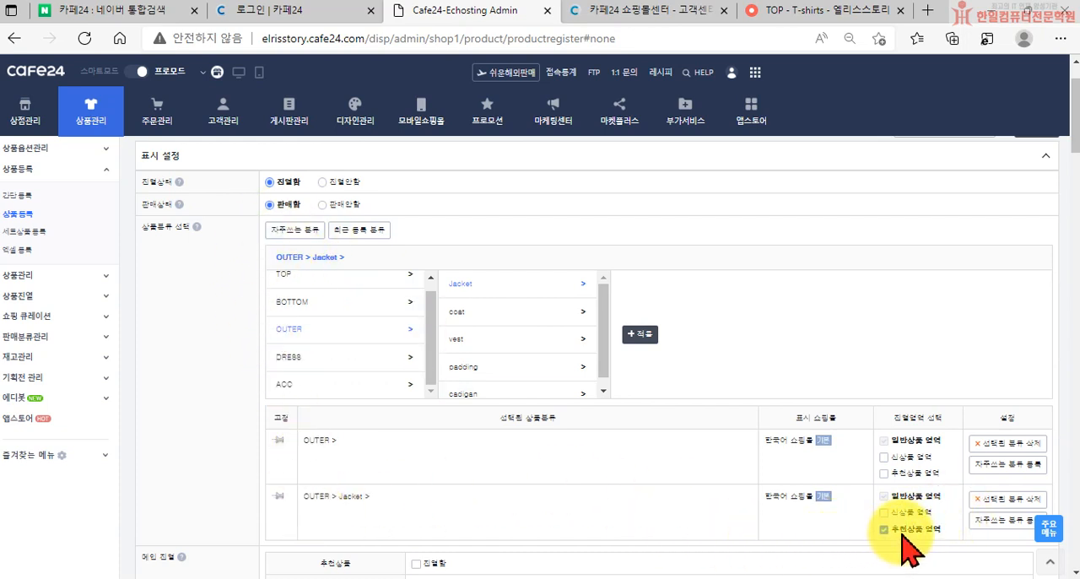
{"action": "scroll", "coordinate": [700, 463], "scroll_direction": "down", "scroll_amount": 2}
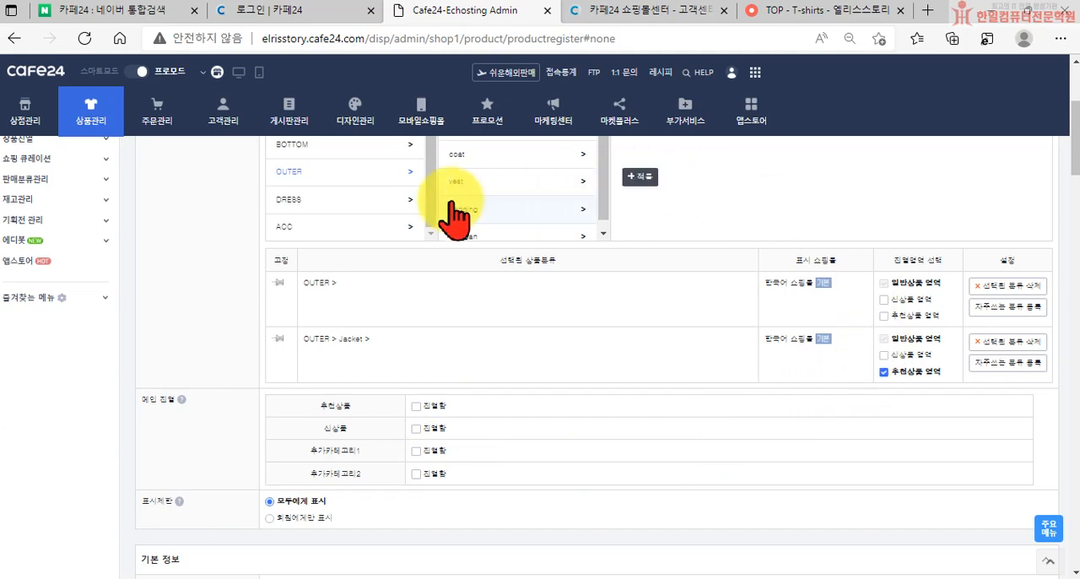
{"action": "scroll", "coordinate": [375, 287], "scroll_direction": "up", "scroll_amount": 2}
{"action": "scroll", "coordinate": [242, 290], "scroll_direction": "up", "scroll_amount": 1}
{"action": "scroll", "coordinate": [362, 357], "scroll_direction": "down", "scroll_amount": 3}
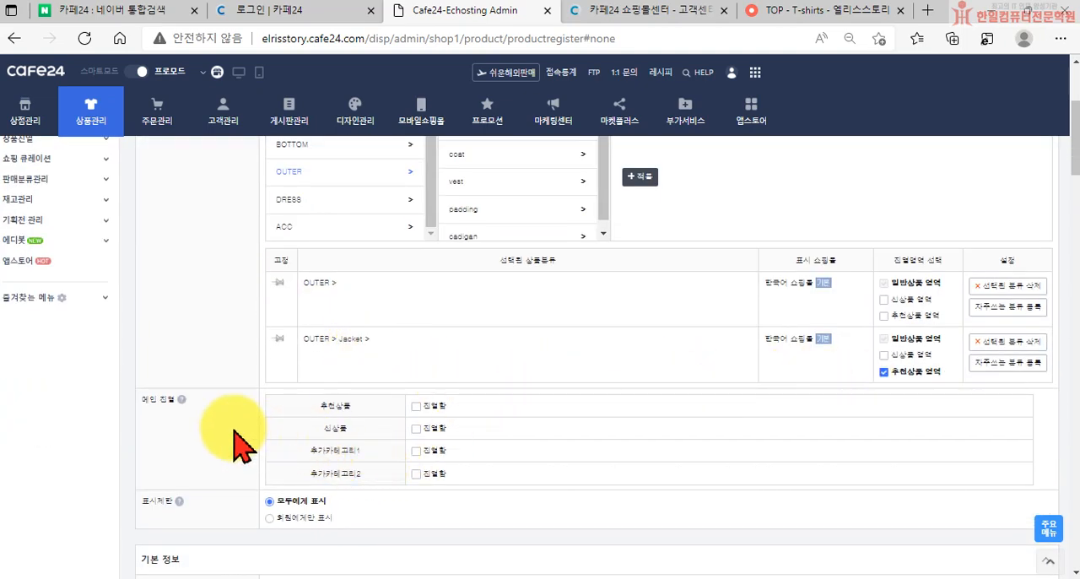
{"action": "left_click", "coordinate": [416, 407]}
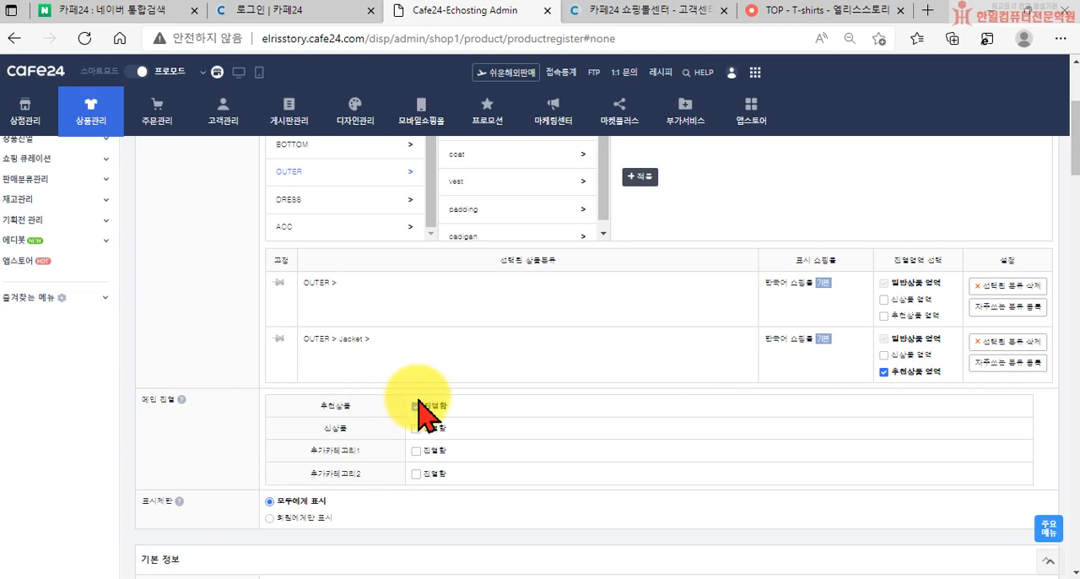
Fill the English product name with "flower mini dress" by translating 플라워미니 원피스 from Korean to English with Google translation
{"action": "scroll", "coordinate": [419, 418], "scroll_direction": "down", "scroll_amount": 3}
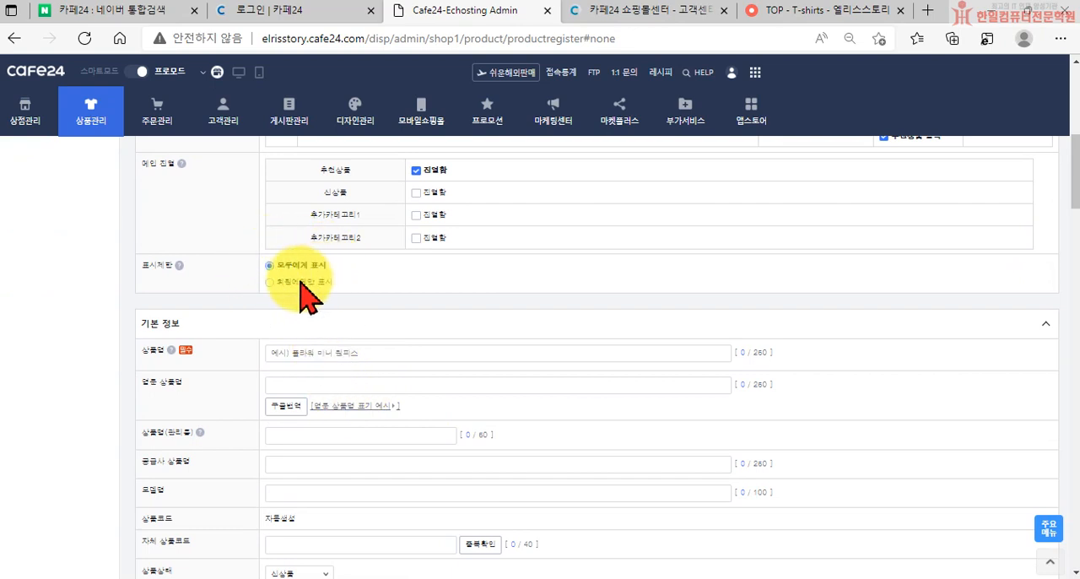
{"action": "left_click", "coordinate": [301, 353]}
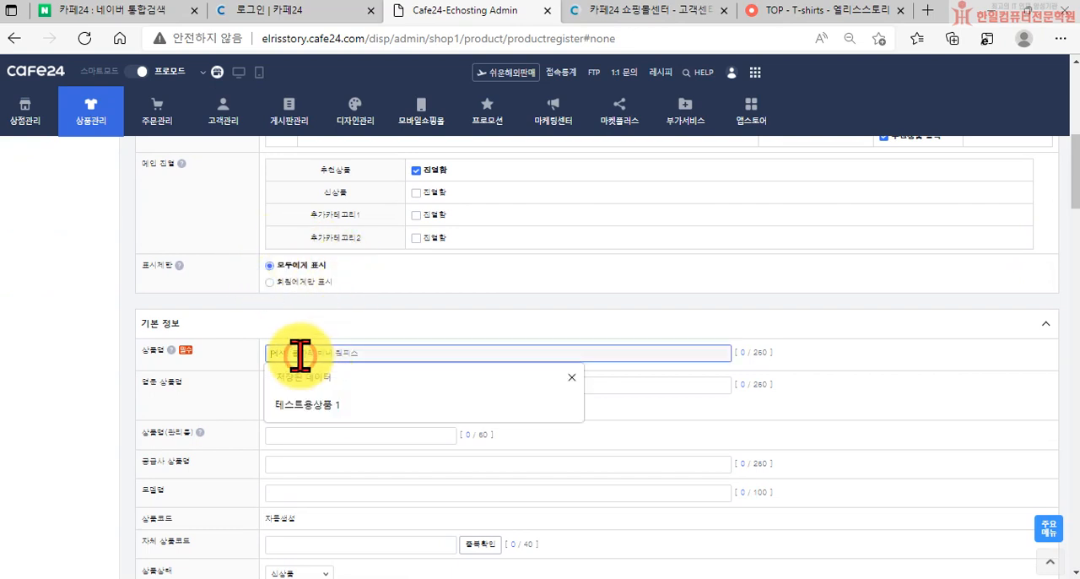
{"action": "left_click", "coordinate": [572, 375]}
{"action": "left_click", "coordinate": [363, 384]}
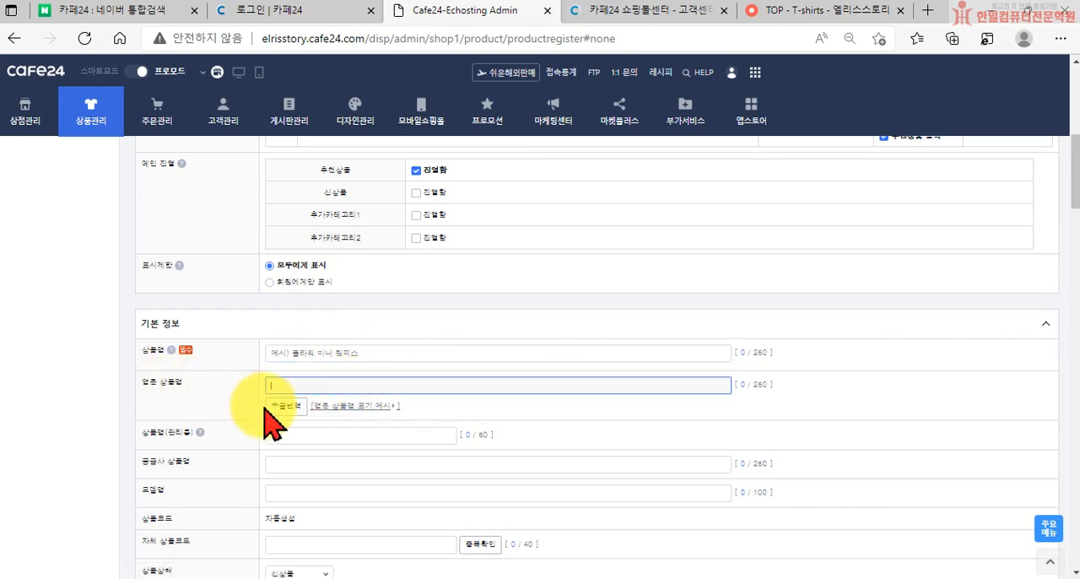
{"action": "left_click", "coordinate": [275, 407]}
{"action": "left_click", "coordinate": [372, 371]}
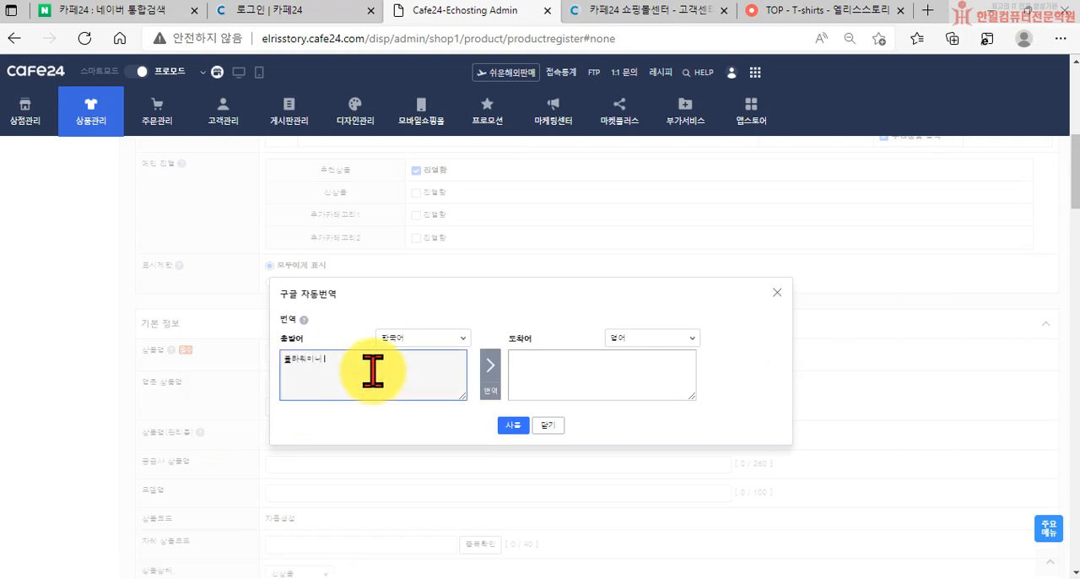
{"action": "left_click", "coordinate": [489, 366]}
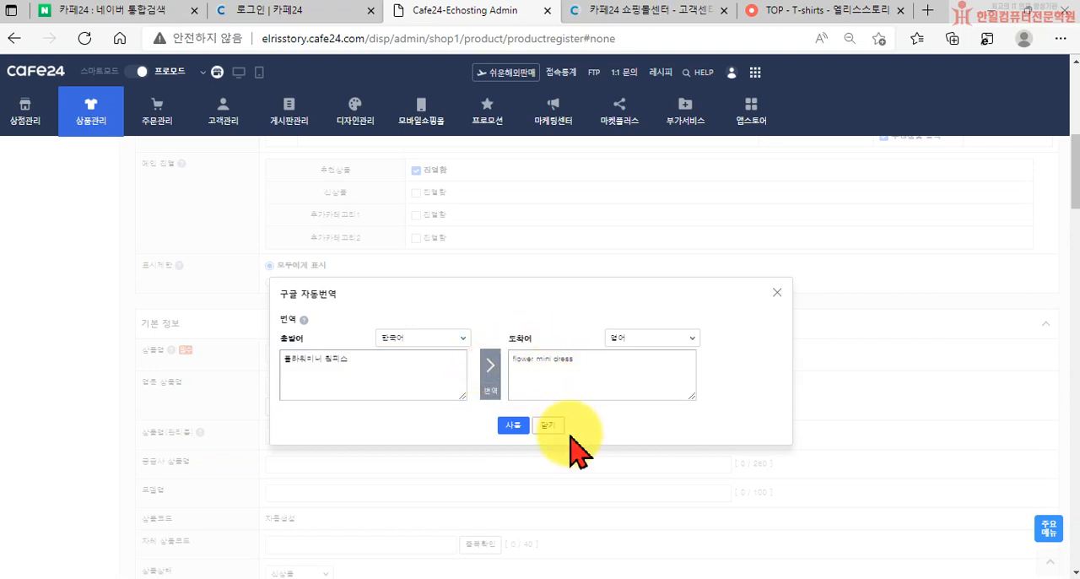
{"action": "left_click", "coordinate": [514, 427]}
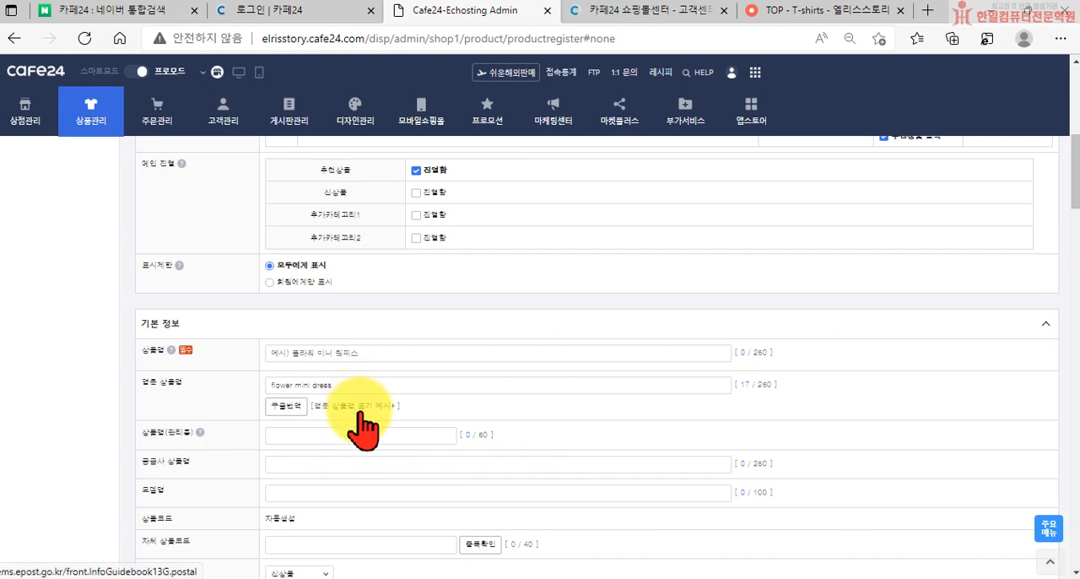
Review the remaining basic information fields and compare the 직접 작성 editor with 에디봇 작성 for the detailed description
{"action": "scroll", "coordinate": [350, 413], "scroll_direction": "down", "scroll_amount": 1}
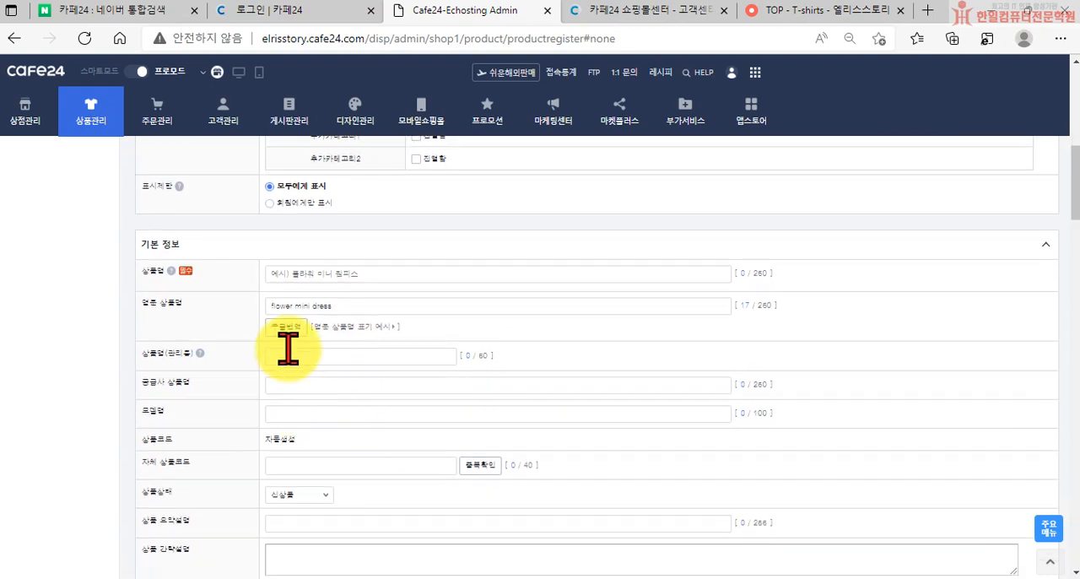
{"action": "scroll", "coordinate": [290, 354], "scroll_direction": "down", "scroll_amount": 3}
{"action": "scroll", "coordinate": [363, 430], "scroll_direction": "up", "scroll_amount": 2}
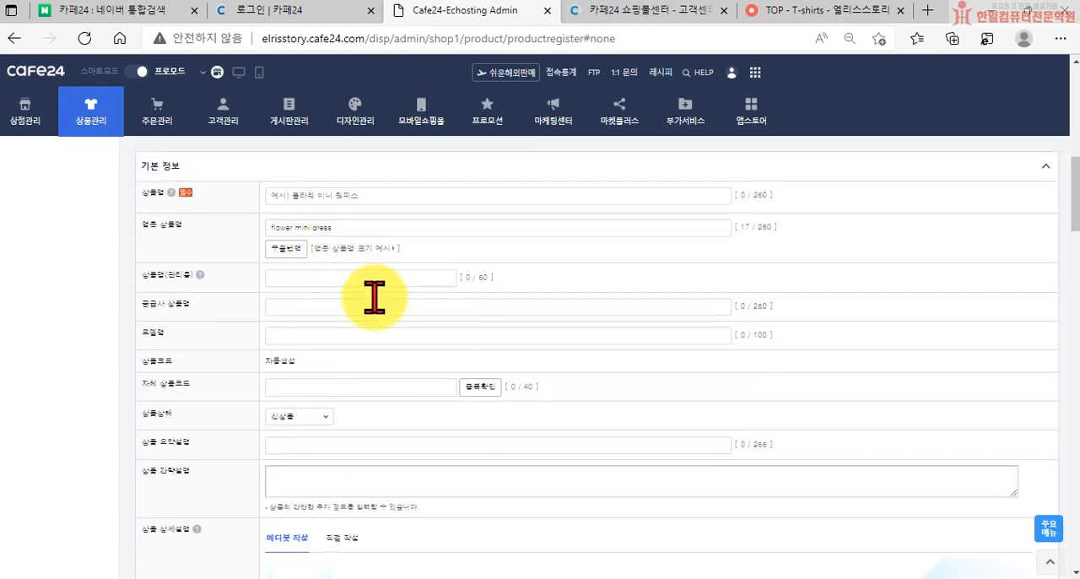
{"action": "scroll", "coordinate": [398, 458], "scroll_direction": "down", "scroll_amount": 3}
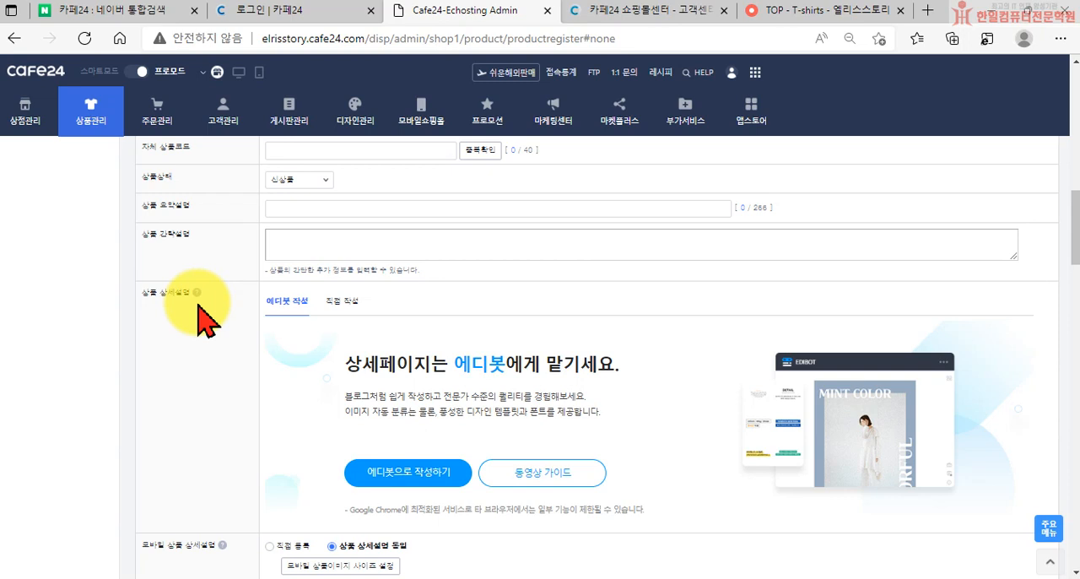
{"action": "left_click", "coordinate": [329, 306]}
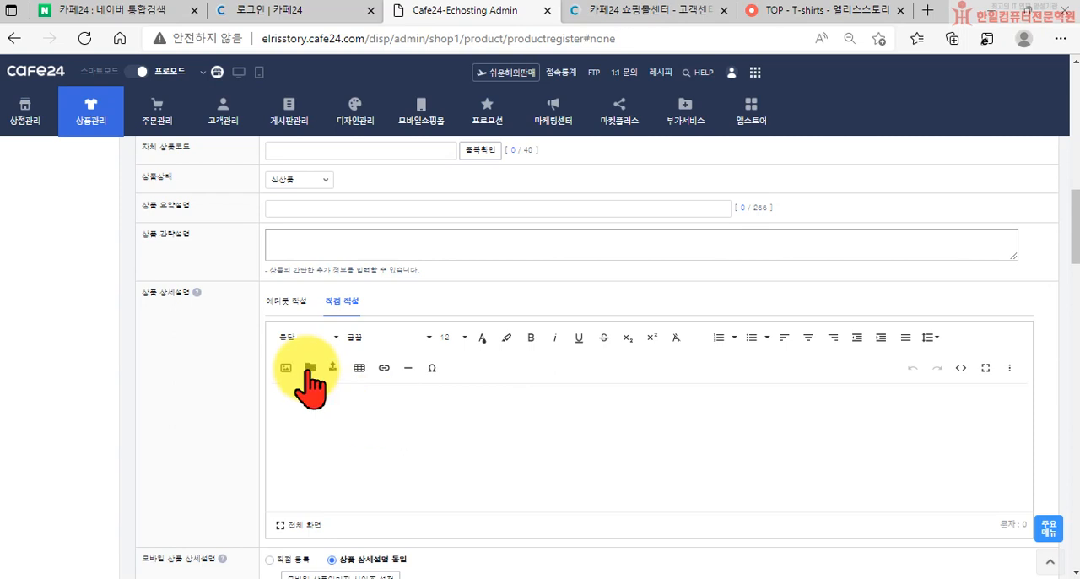
{"action": "left_click", "coordinate": [278, 302]}
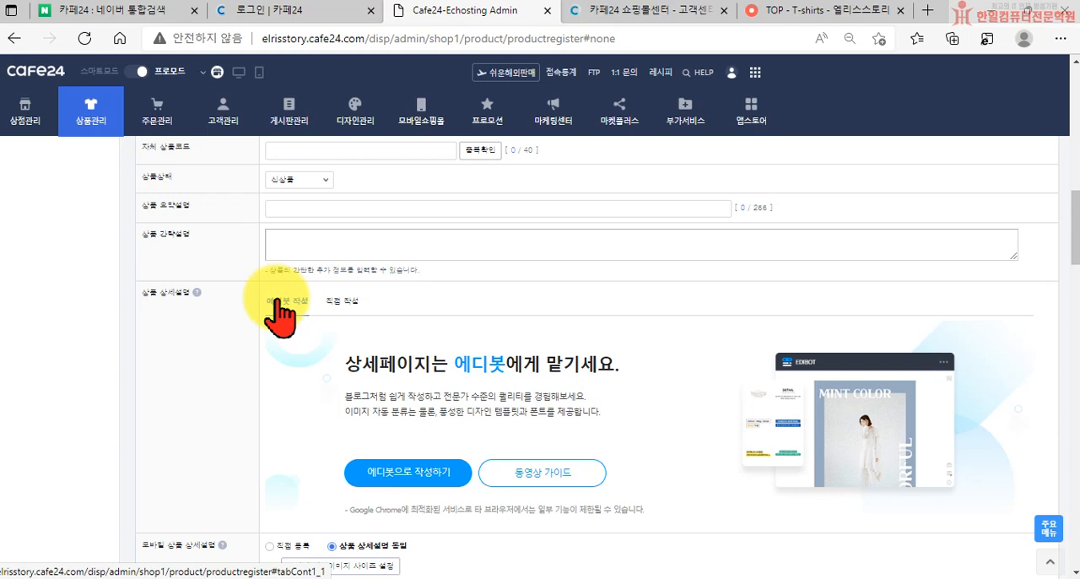
Start the detailed description in 에디봇 with the template MADE BY, 자체제작
{"action": "left_click", "coordinate": [386, 481]}
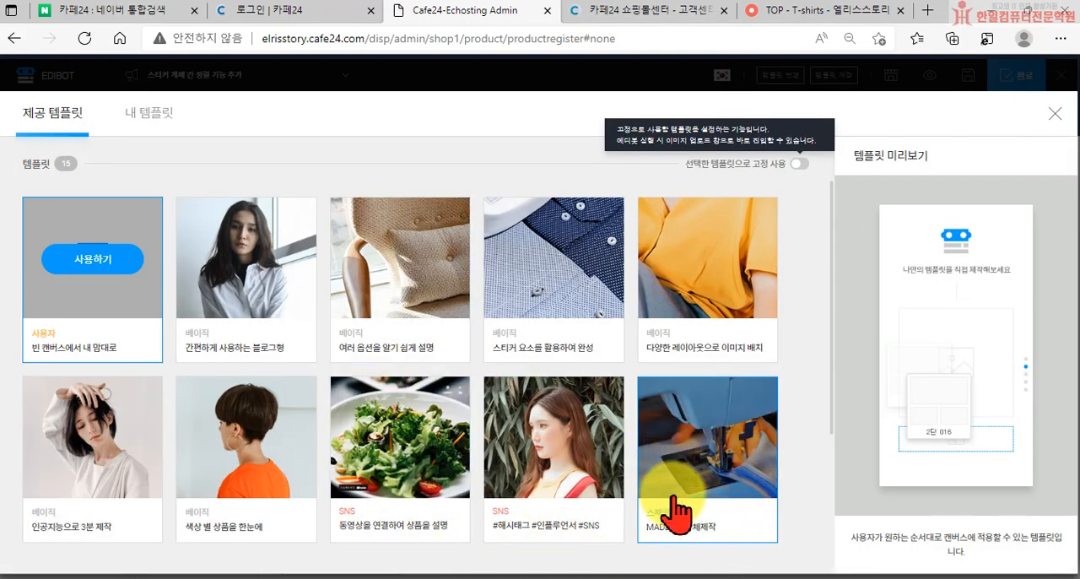
{"action": "scroll", "coordinate": [321, 355], "scroll_direction": "down", "scroll_amount": 3}
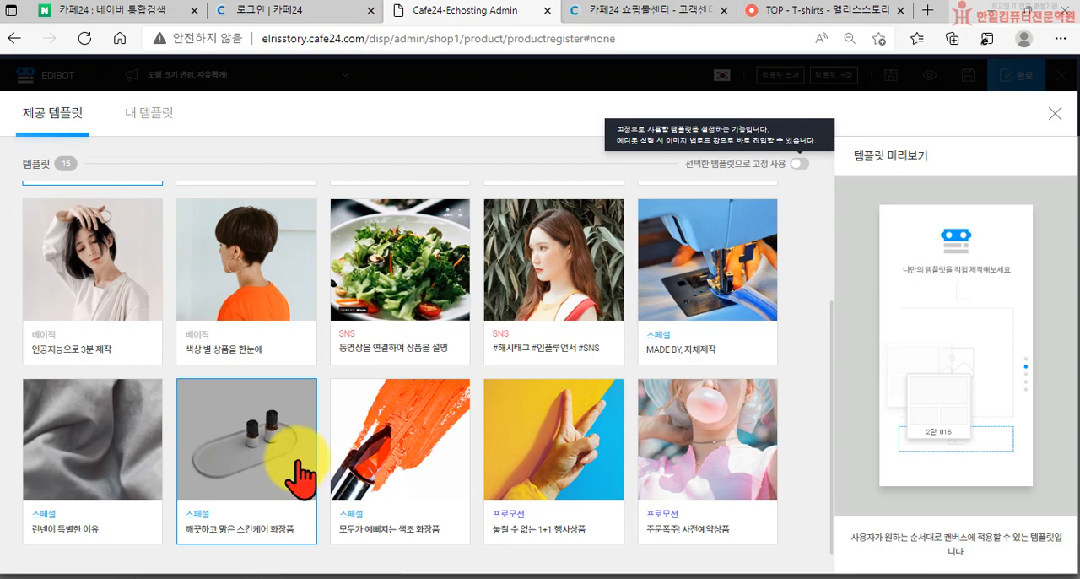
{"action": "scroll", "coordinate": [663, 375], "scroll_direction": "up", "scroll_amount": 2}
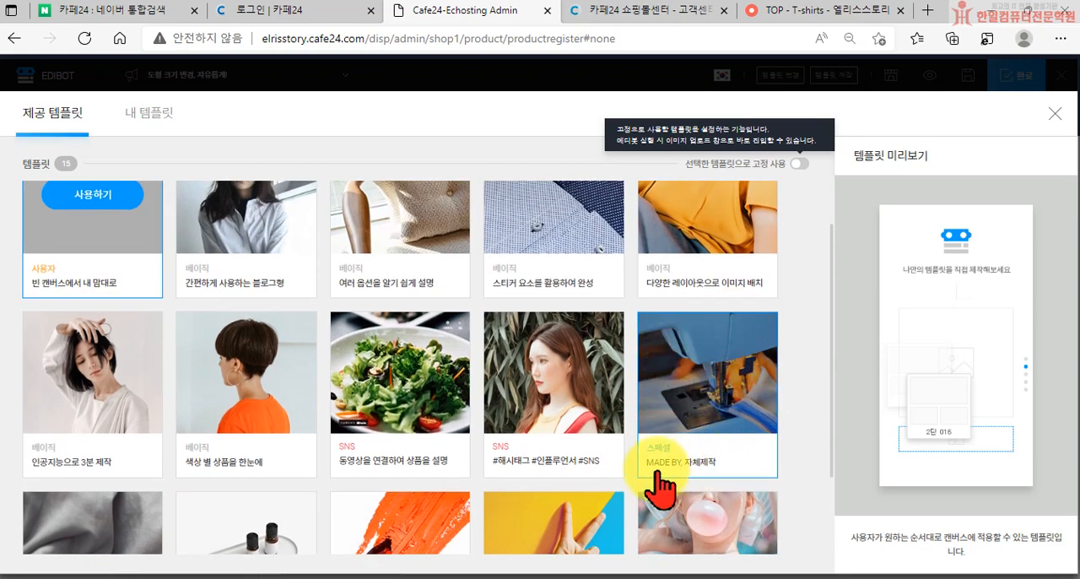
{"action": "left_click", "coordinate": [702, 376]}
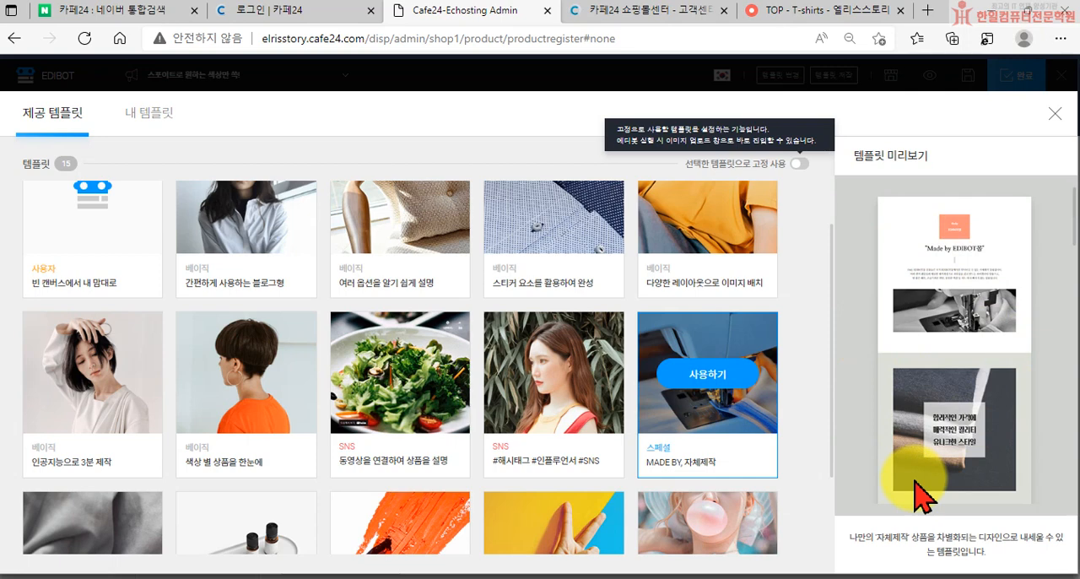
{"action": "left_click", "coordinate": [698, 384]}
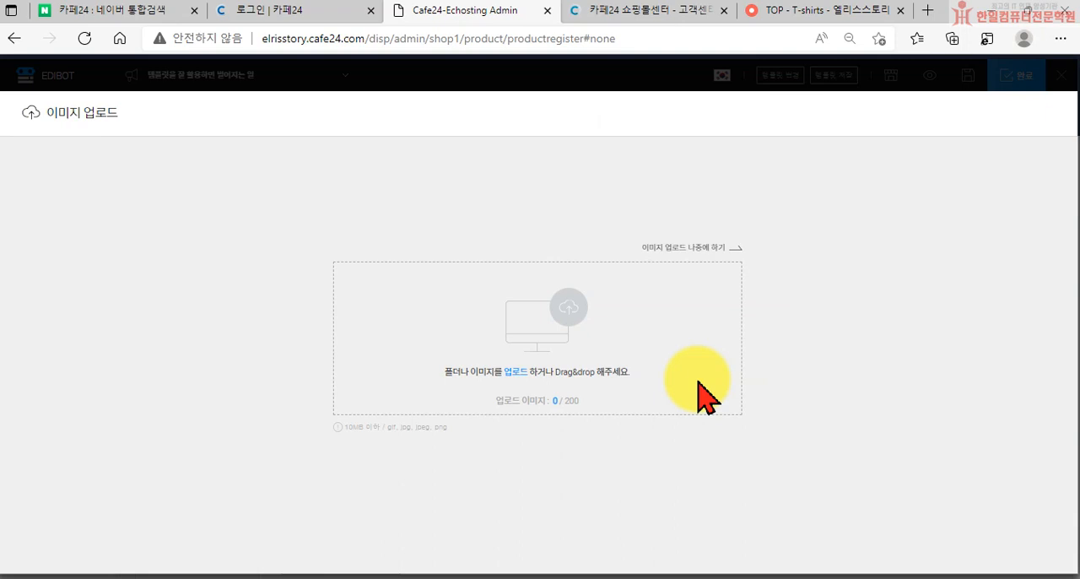
Upload images 1 to 5 from the 상품등록 > 상세이미지 > detail-assets folder to the template
{"action": "left_click", "coordinate": [540, 338]}
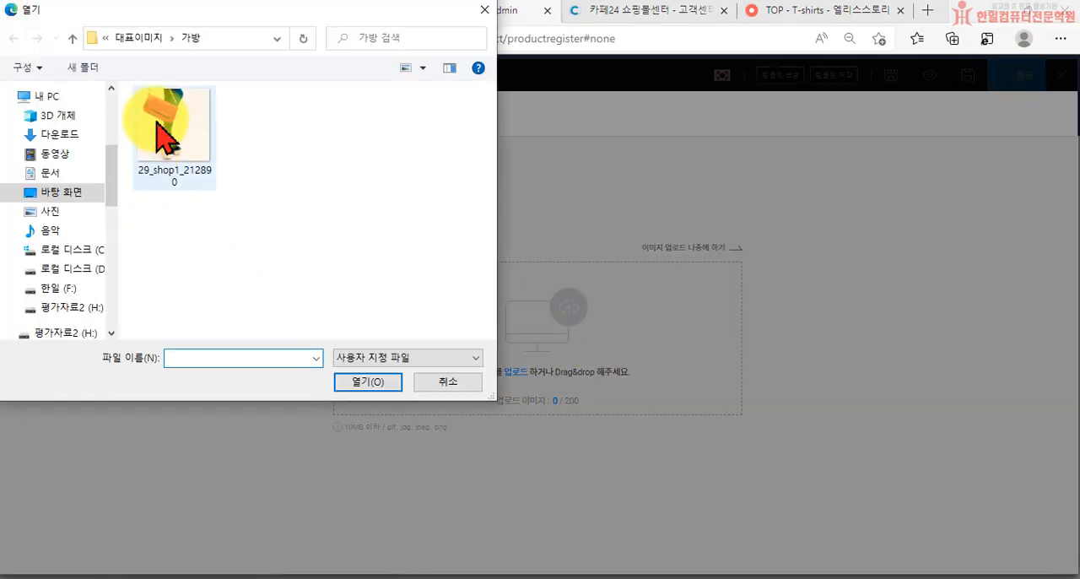
{"action": "left_click", "coordinate": [141, 40]}
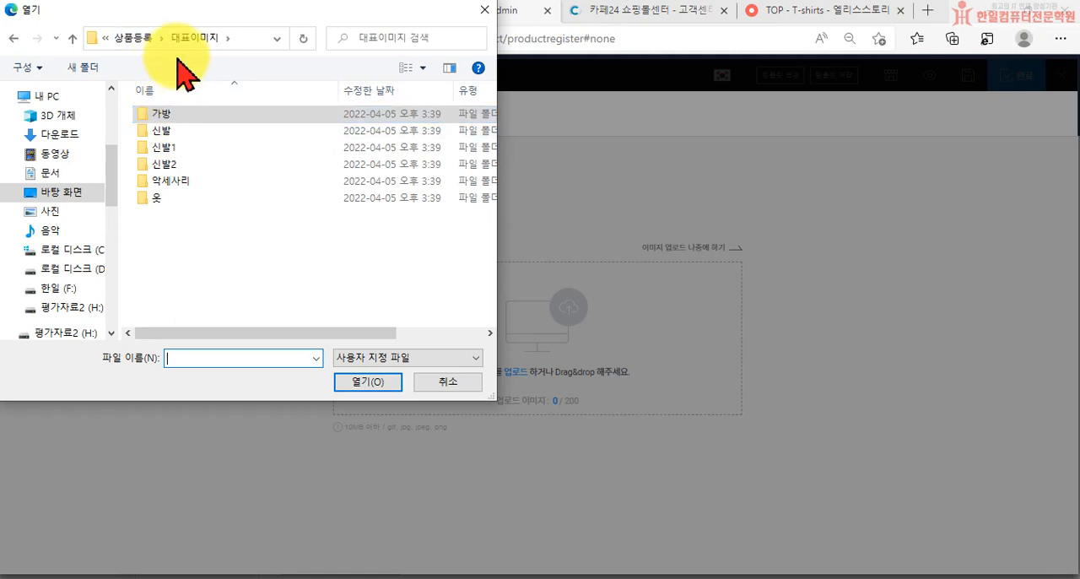
{"action": "left_click", "coordinate": [140, 40]}
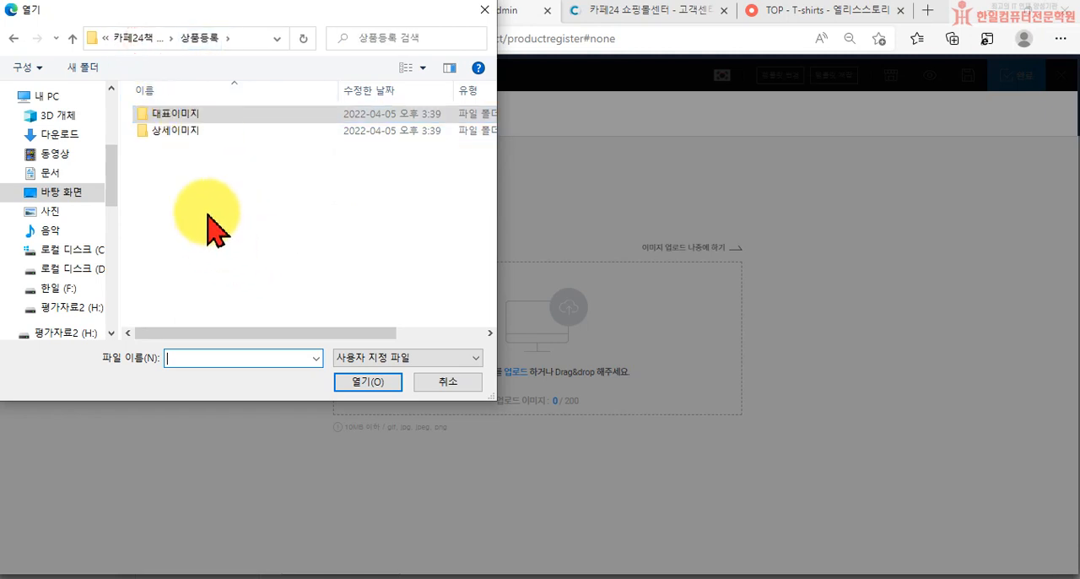
{"action": "double_click", "coordinate": [170, 135]}
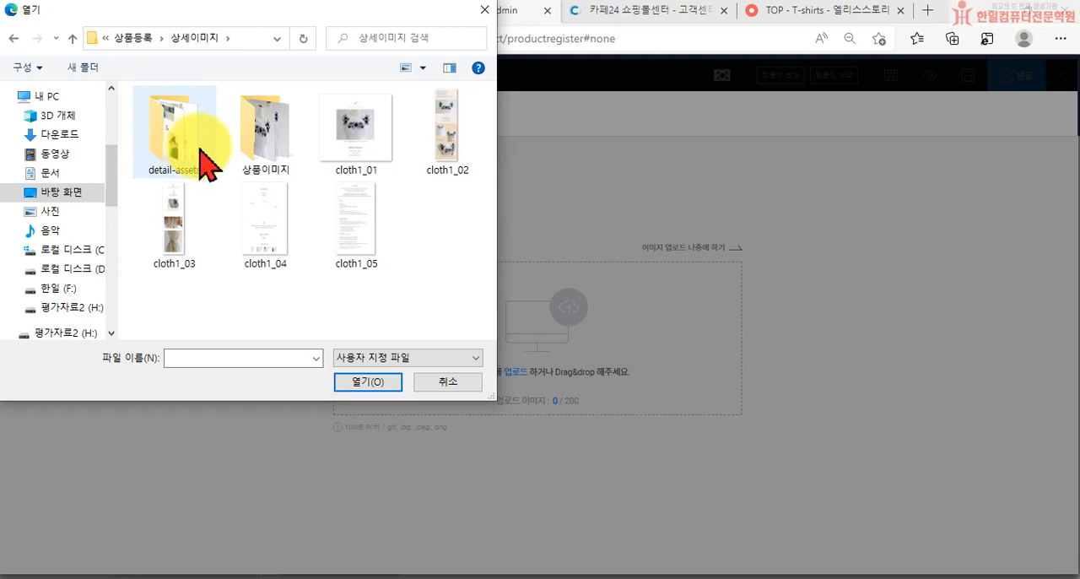
{"action": "left_click", "coordinate": [171, 141]}
{"action": "double_click", "coordinate": [171, 141]}
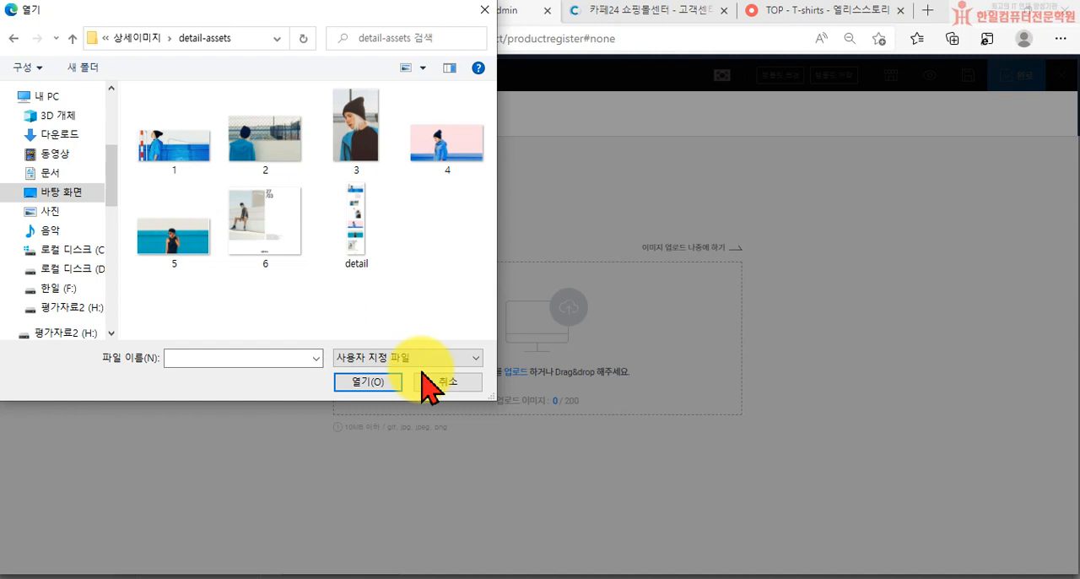
{"action": "left_click", "coordinate": [201, 154]}
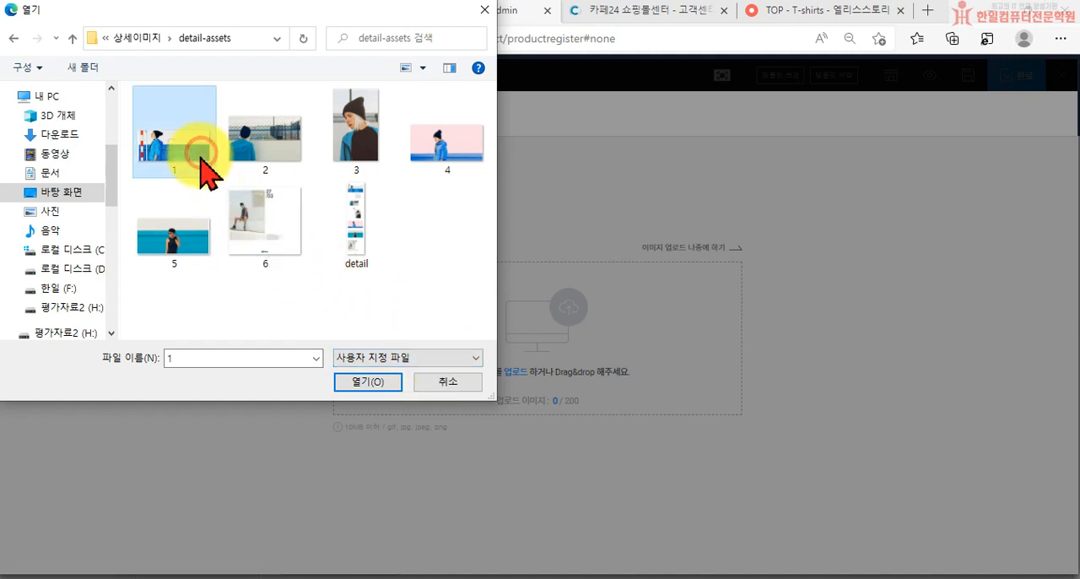
{"action": "left_click", "coordinate": [193, 239], "text": "shift"}
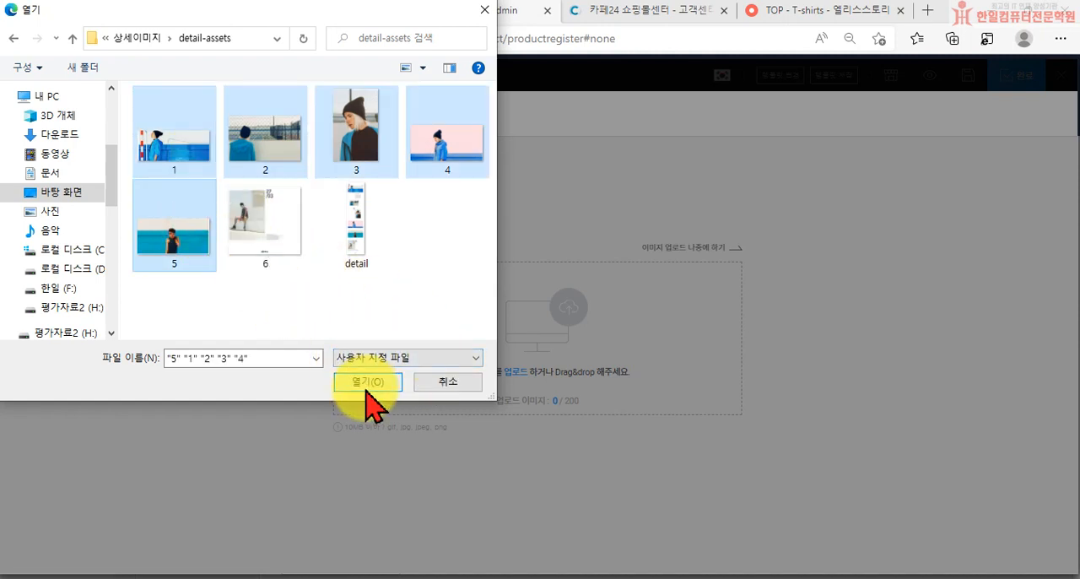
{"action": "left_click", "coordinate": [367, 383]}
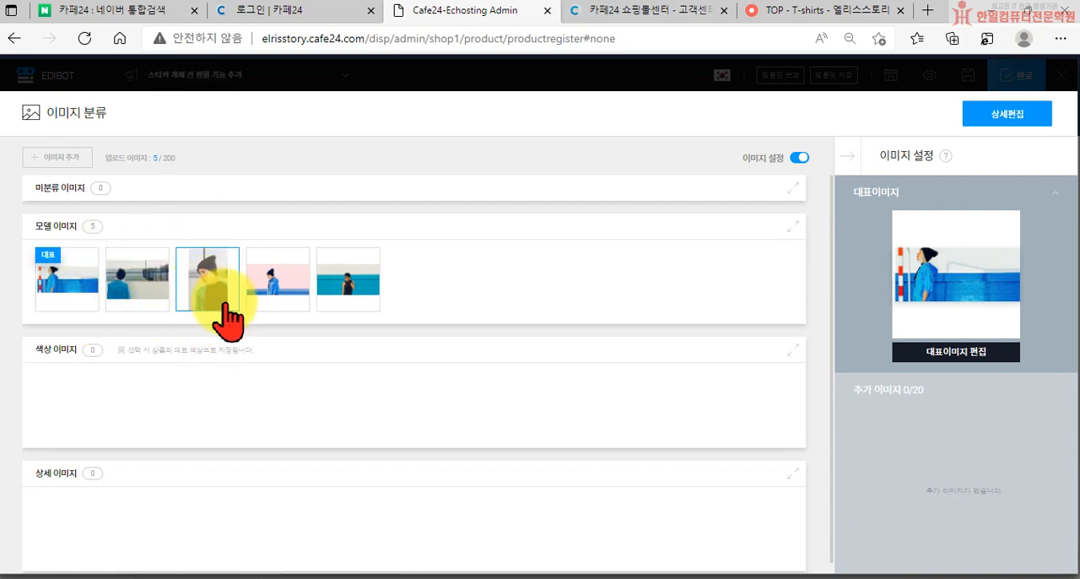
Try to reorder the model images by moving the second one onto the first, representative image
{"action": "left_click_drag", "start_coordinate": [224, 304], "coordinate": [178, 263]}
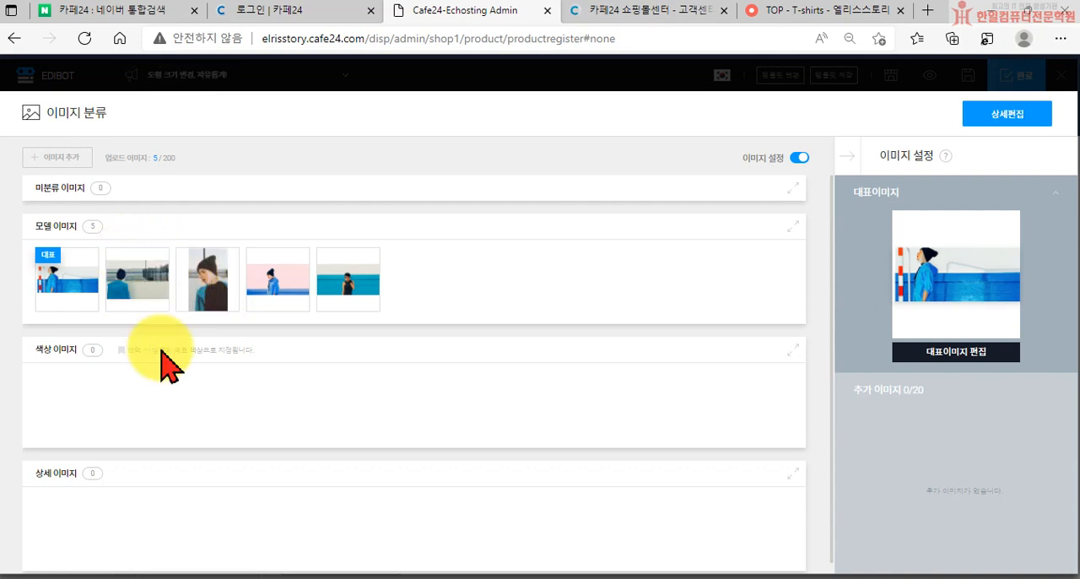
{"action": "scroll", "coordinate": [194, 451], "scroll_direction": "down", "scroll_amount": 1}
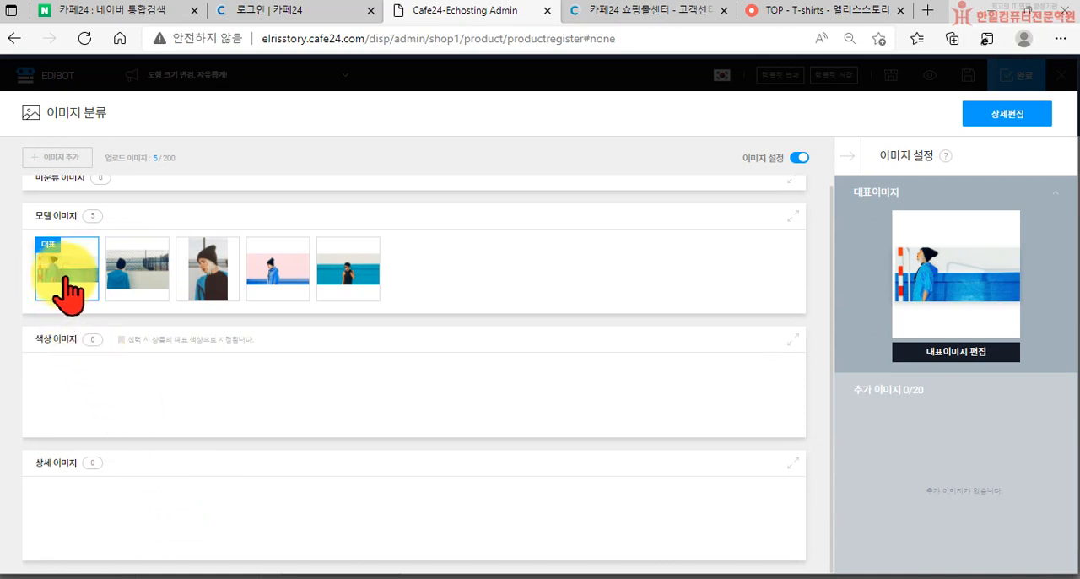
{"action": "left_click", "coordinate": [150, 290]}
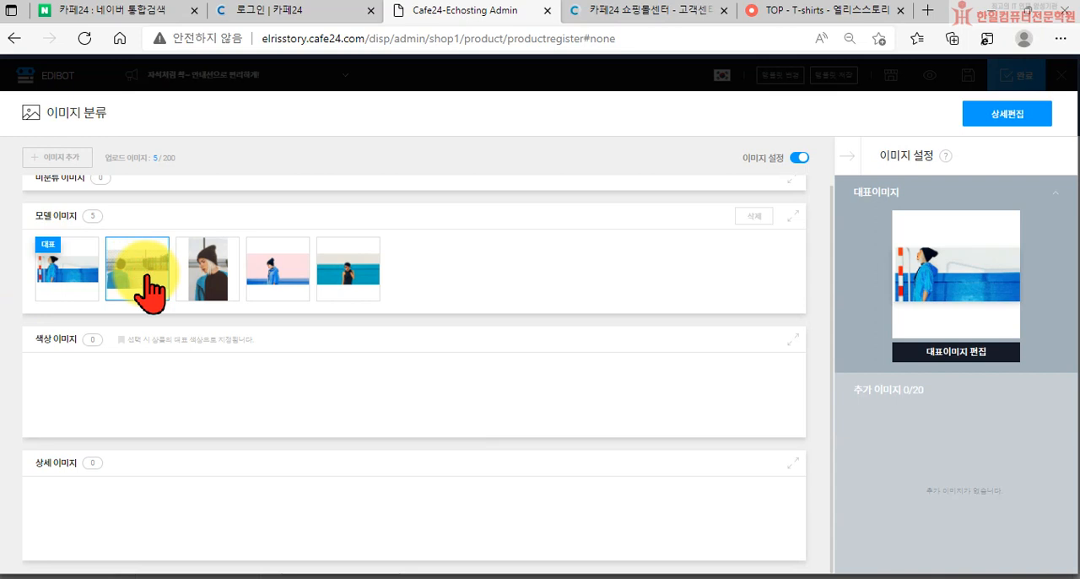
{"action": "right_click", "coordinate": [117, 247]}
{"action": "left_click", "coordinate": [85, 272]}
{"action": "left_click_drag", "start_coordinate": [122, 278], "coordinate": [69, 260]}
{"action": "left_click_drag", "start_coordinate": [146, 281], "coordinate": [51, 245]}
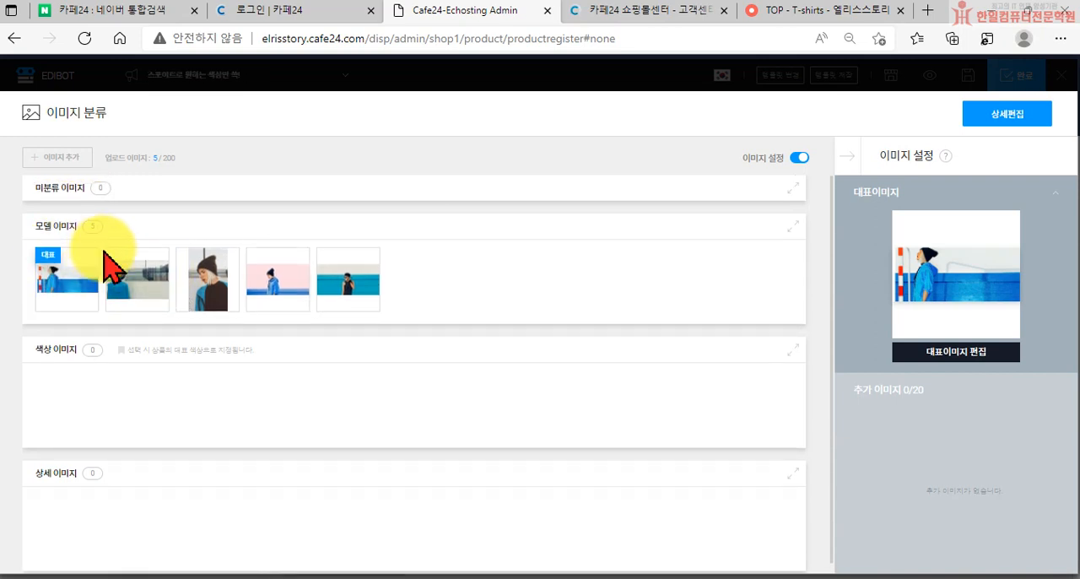
Move the back-view photo and the beanie close-up from 모델 이미지 to 상세 이미지
{"action": "left_click", "coordinate": [144, 283]}
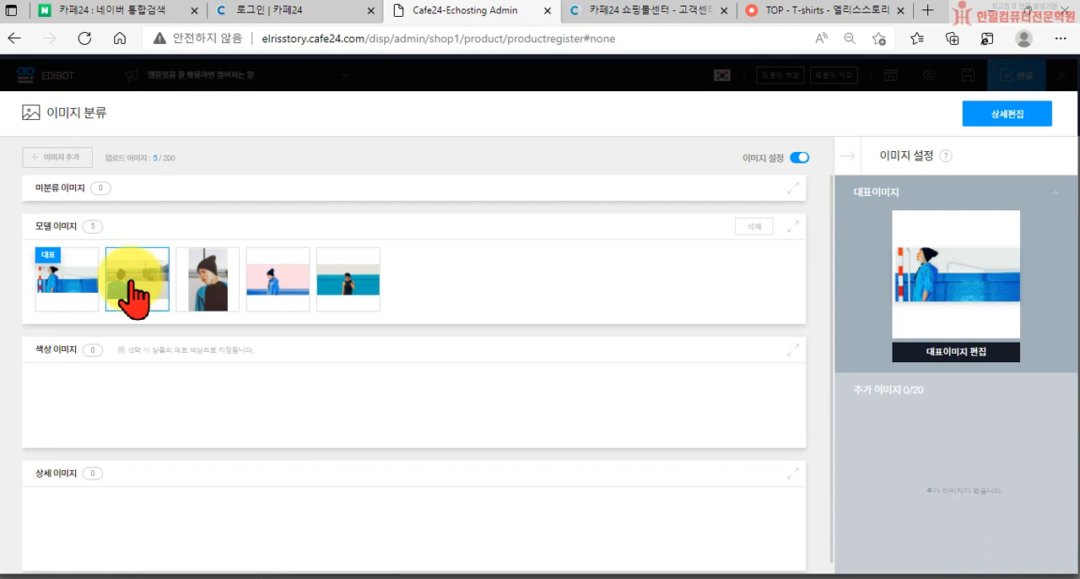
{"action": "left_click_drag", "start_coordinate": [131, 281], "coordinate": [138, 510]}
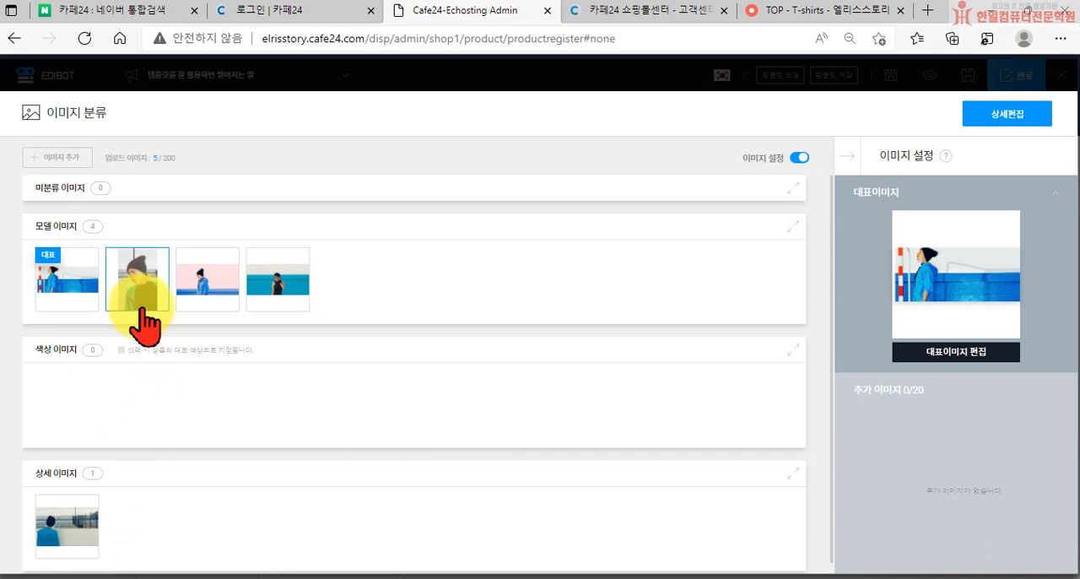
{"action": "left_click_drag", "start_coordinate": [144, 313], "coordinate": [150, 549]}
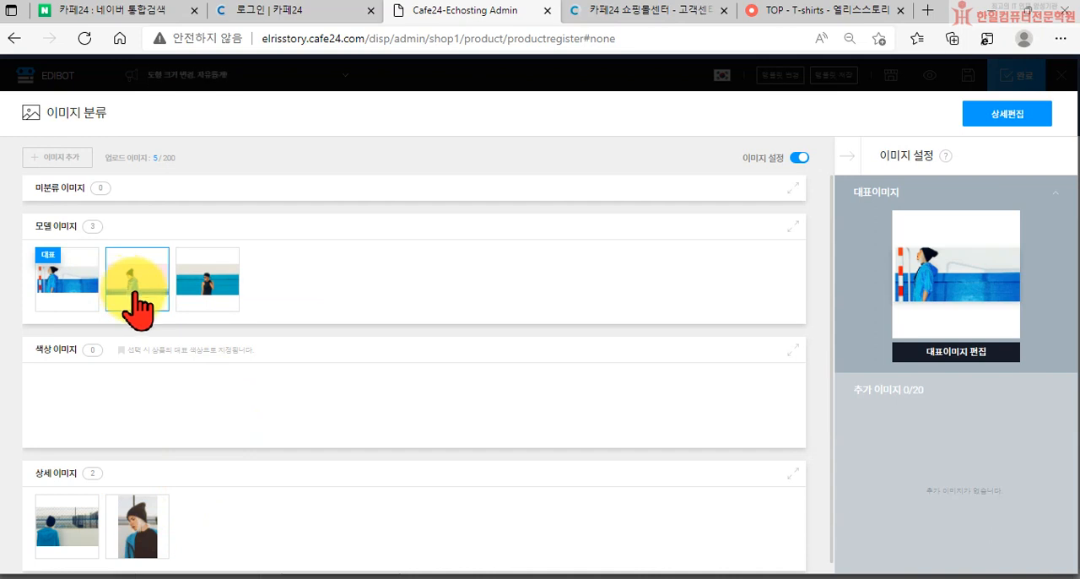
Move the pink-background photo and the sunglasses photo from 모델 이미지 to 상세 이미지
{"action": "left_click_drag", "start_coordinate": [132, 294], "coordinate": [202, 540]}
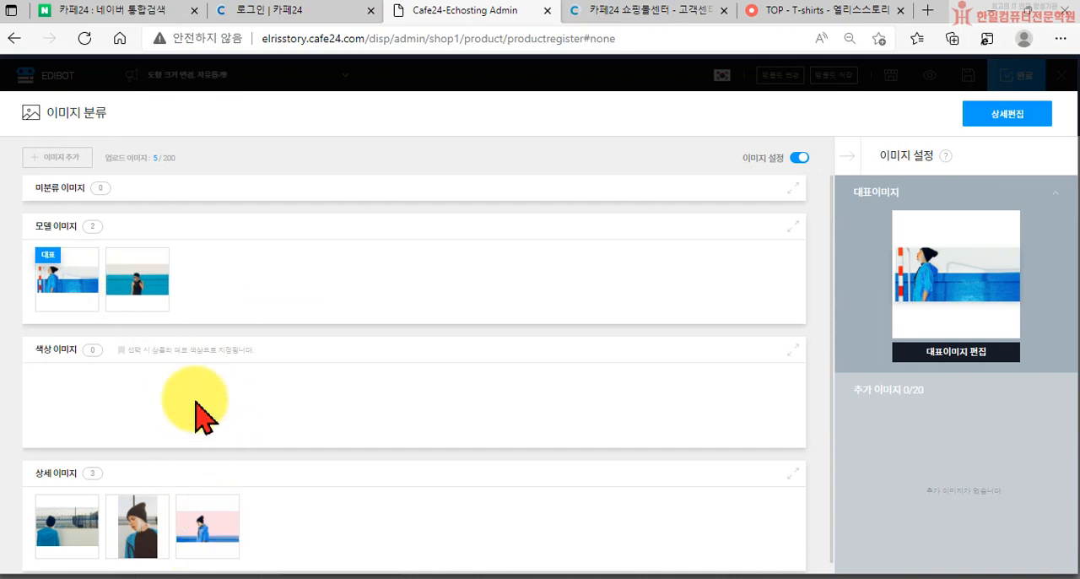
{"action": "left_click_drag", "start_coordinate": [133, 295], "coordinate": [279, 540]}
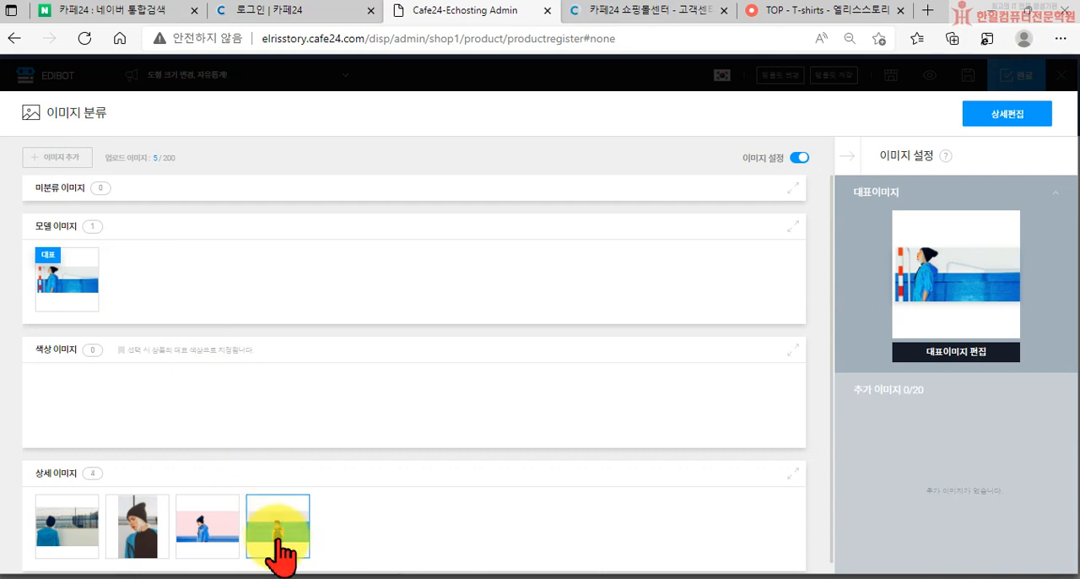
Try to delete the representative image from 모델 이미지
{"action": "left_click", "coordinate": [59, 270]}
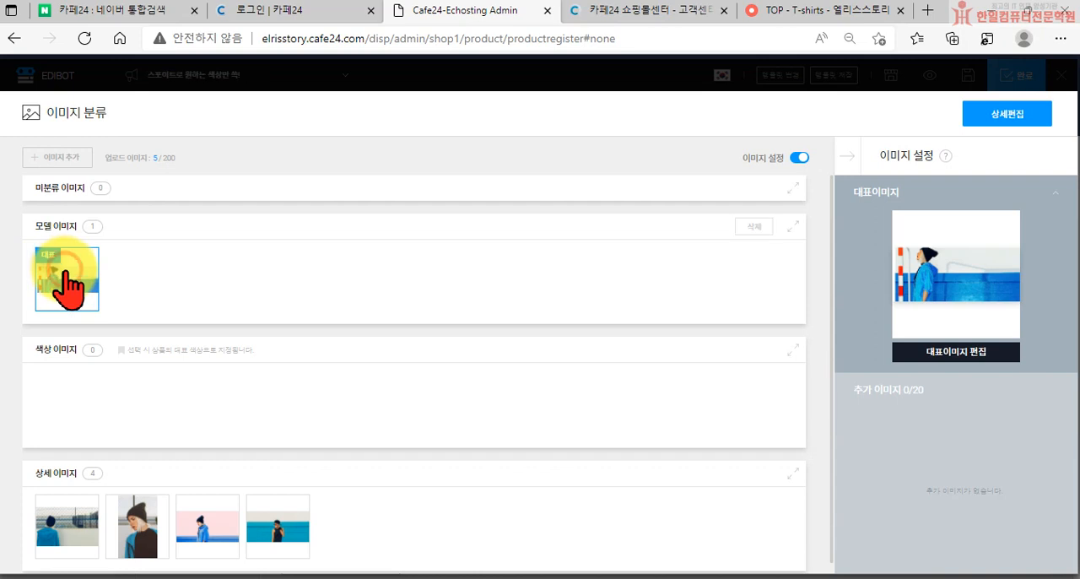
{"action": "right_click", "coordinate": [65, 279]}
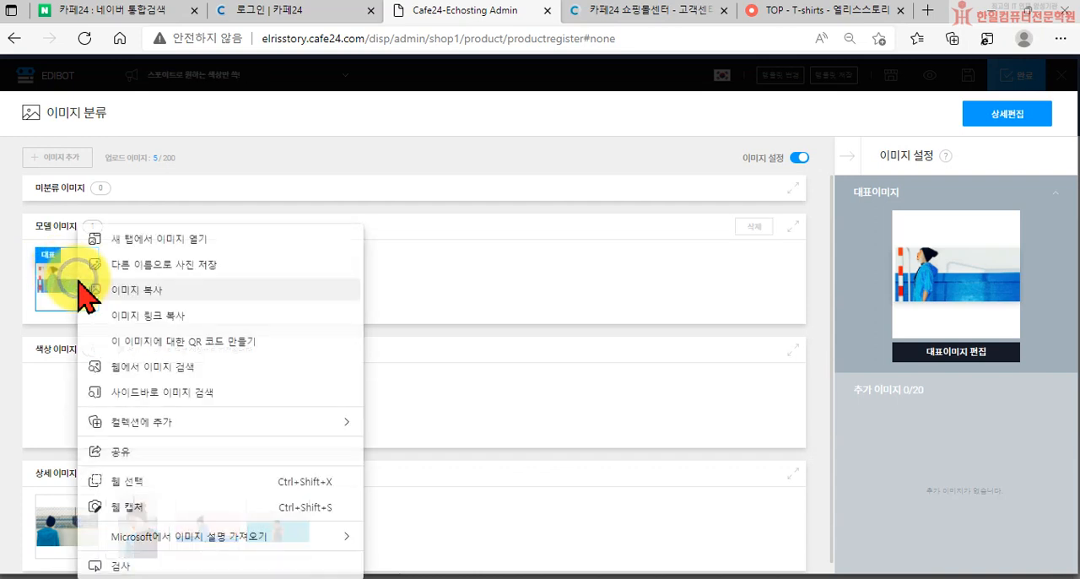
{"action": "left_click", "coordinate": [478, 278]}
{"action": "left_click", "coordinate": [81, 278]}
{"action": "left_click", "coordinate": [751, 228]}
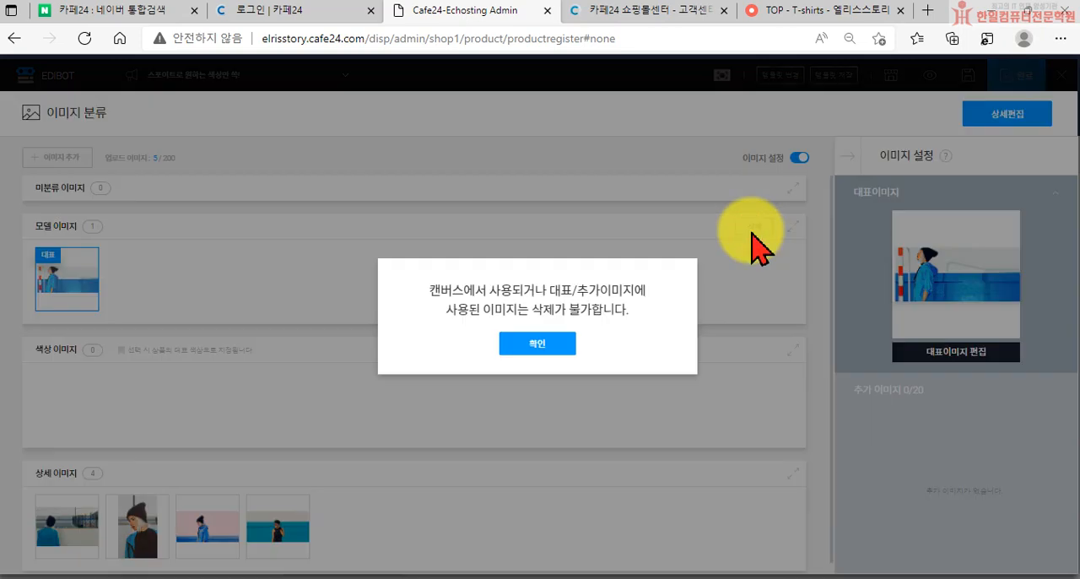
{"action": "left_click", "coordinate": [548, 341]}
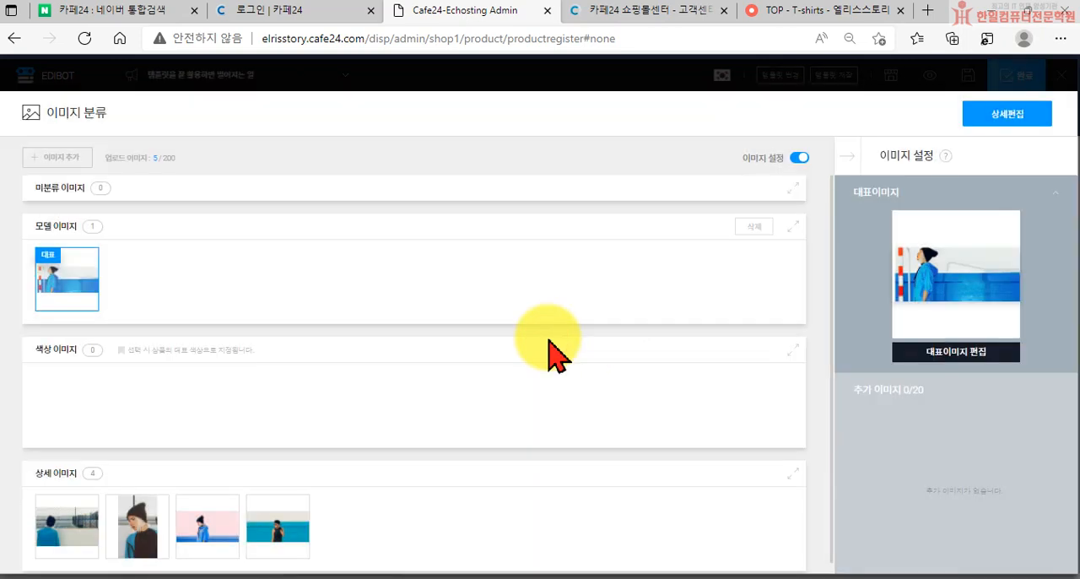
Move the representative image to the front of 상세 이미지 and the beanie close-up back to 모델 이미지
{"action": "scroll", "coordinate": [100, 268], "scroll_direction": "down", "scroll_amount": 1}
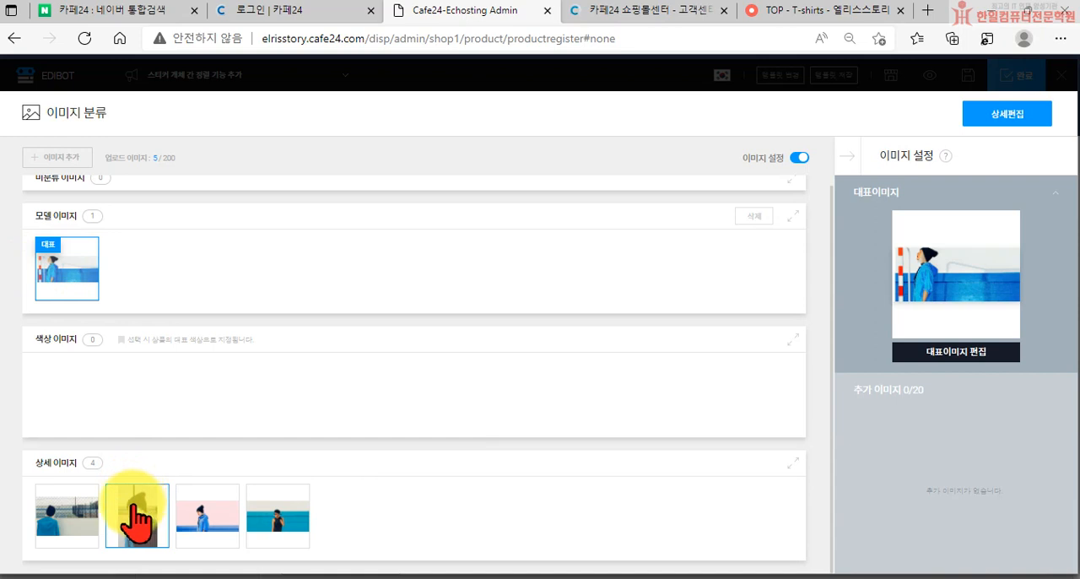
{"action": "left_click", "coordinate": [60, 263]}
{"action": "left_click_drag", "start_coordinate": [59, 263], "coordinate": [59, 515]}
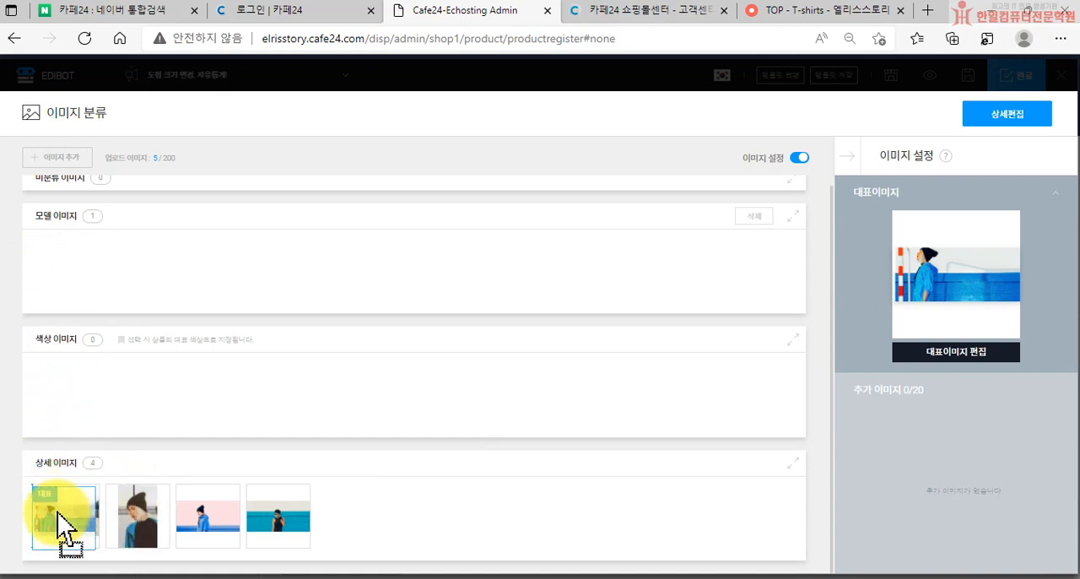
{"action": "left_click_drag", "start_coordinate": [58, 511], "coordinate": [85, 533]}
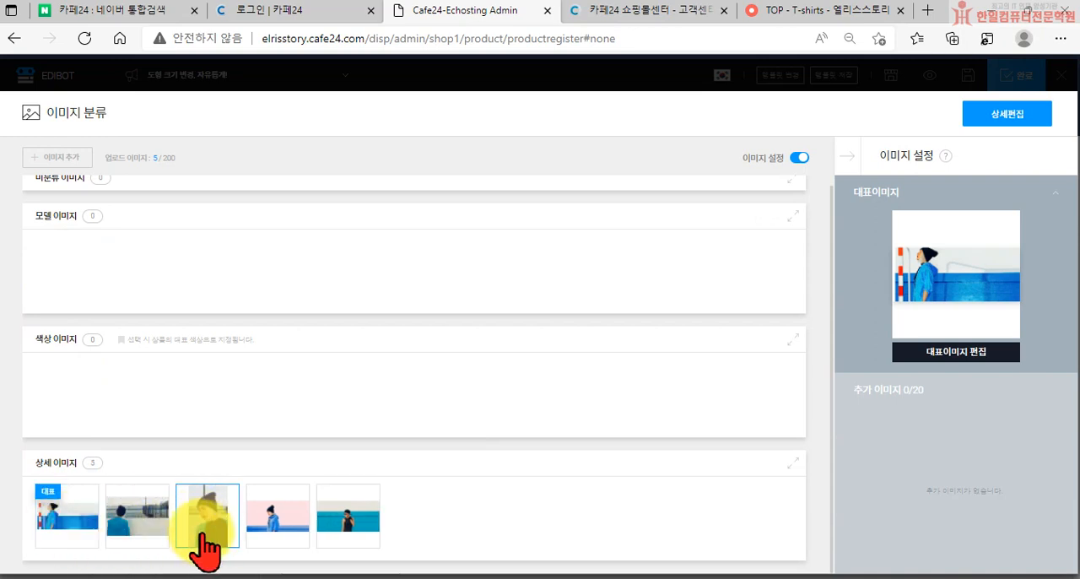
{"action": "left_click_drag", "start_coordinate": [204, 542], "coordinate": [91, 308]}
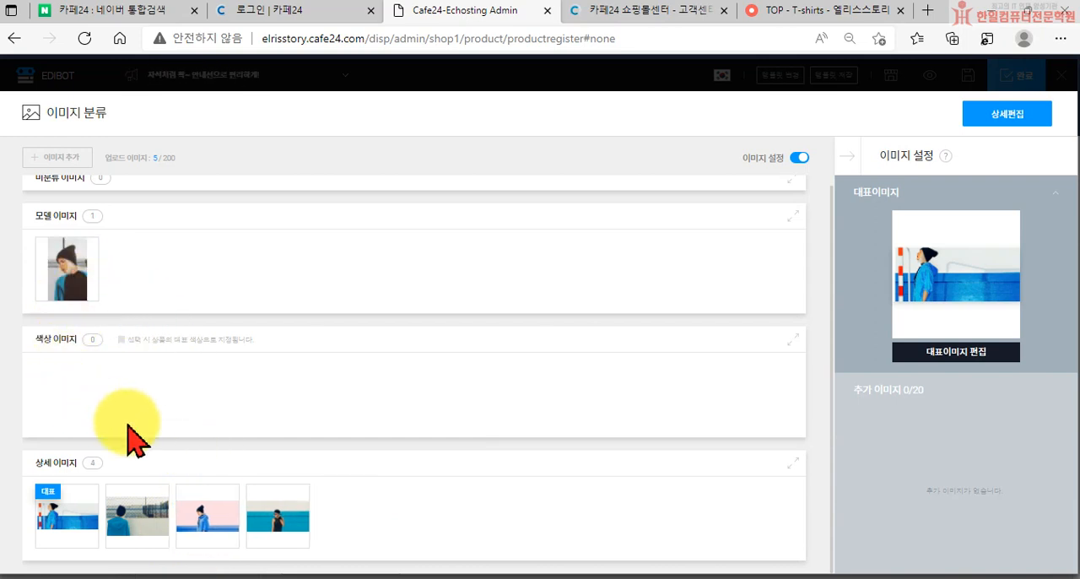
Remove the image assigned as 대표이미지 and continue to 상세편집
{"action": "left_click", "coordinate": [71, 516]}
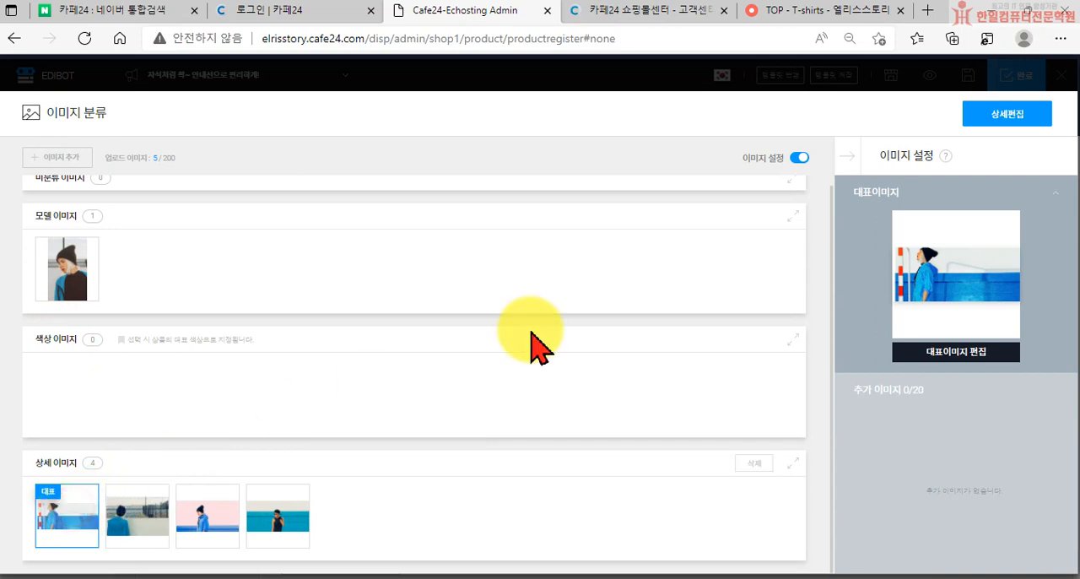
{"action": "left_click", "coordinate": [1012, 226]}
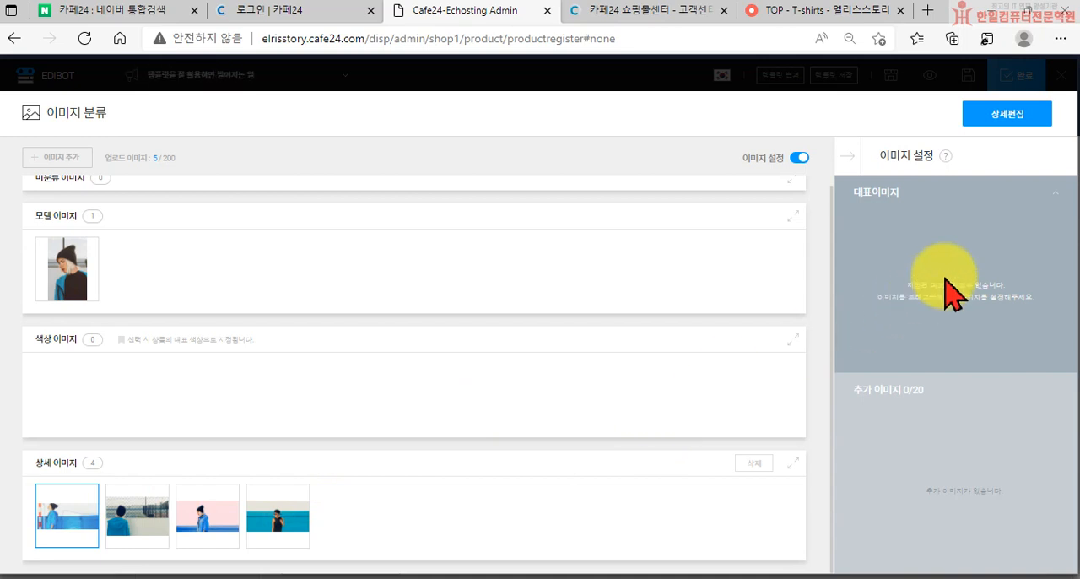
{"action": "left_click", "coordinate": [998, 118]}
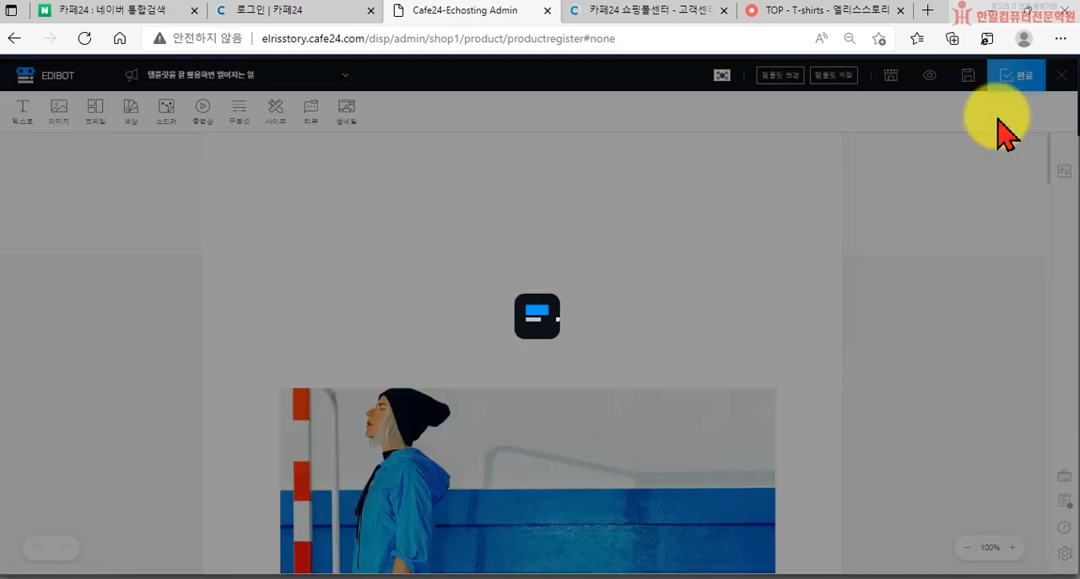
Review the generated detail page from the brand introduction through the reviews and product photos to the product information section
{"action": "scroll", "coordinate": [679, 320], "scroll_direction": "down", "scroll_amount": 5}
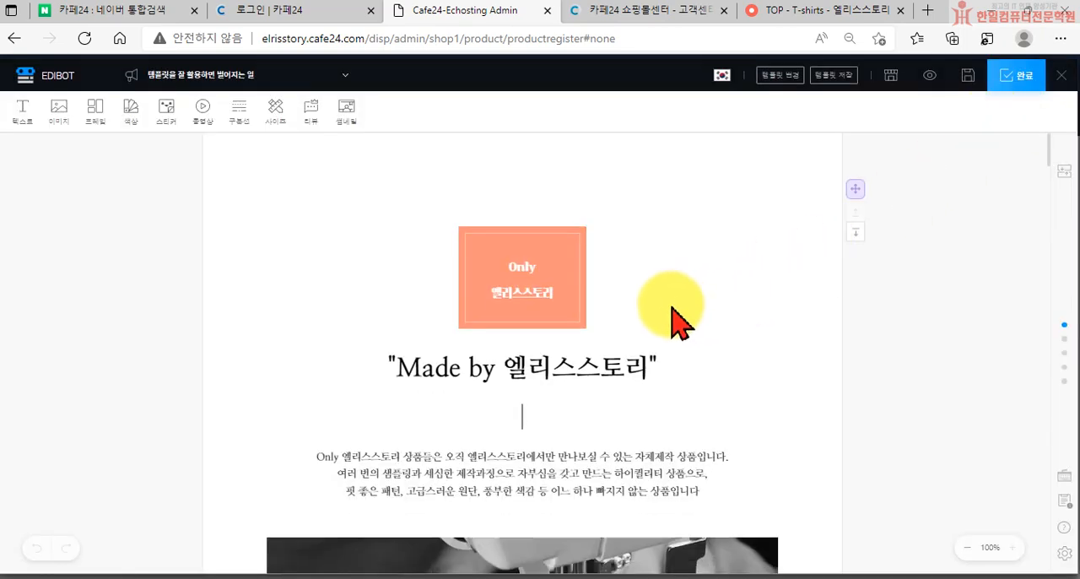
{"action": "scroll", "coordinate": [679, 320], "scroll_direction": "down", "scroll_amount": 10}
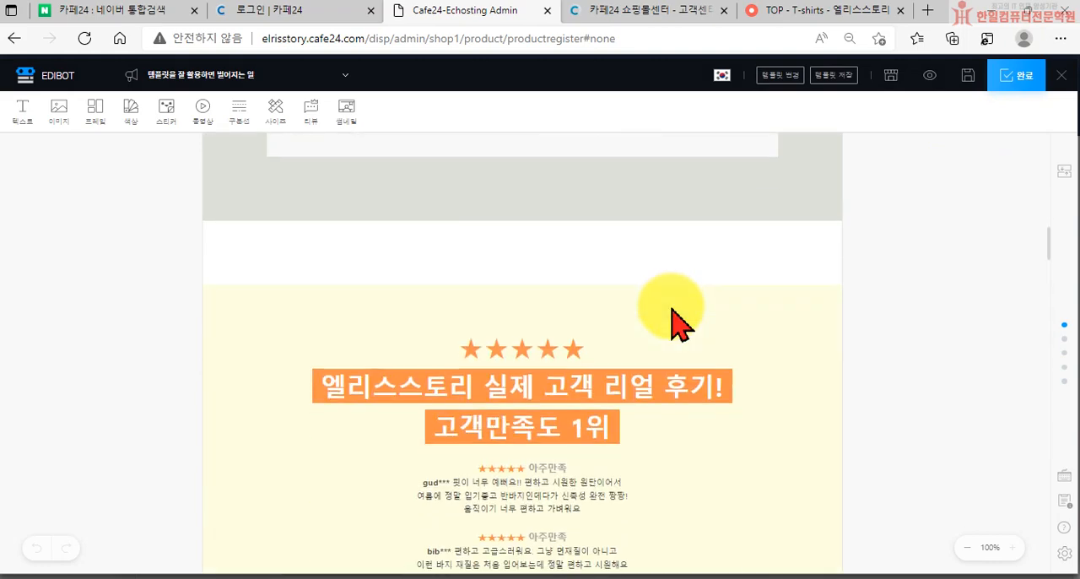
{"action": "scroll", "coordinate": [670, 307], "scroll_direction": "down", "scroll_amount": 10}
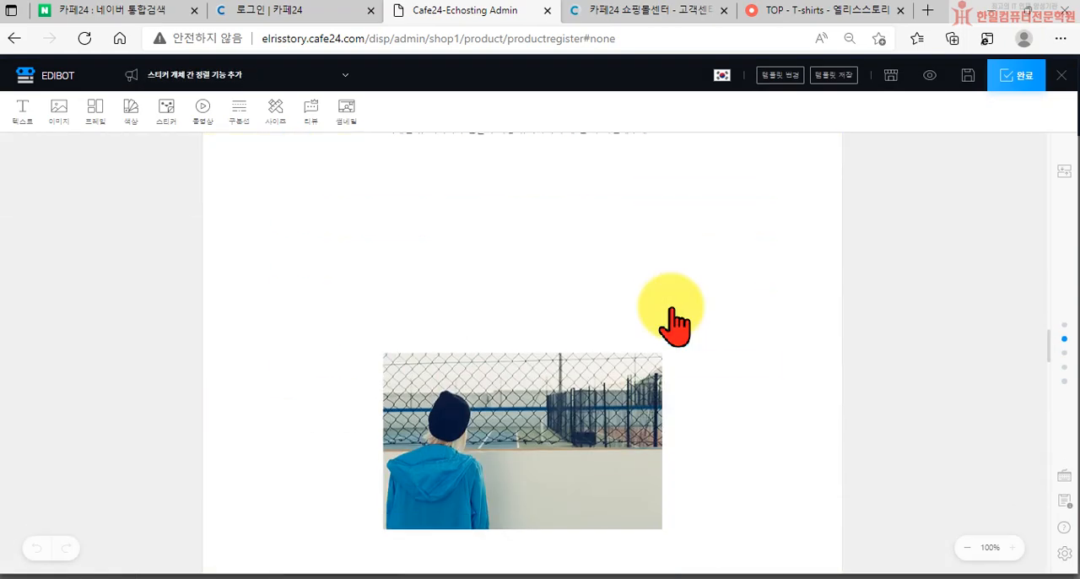
{"action": "scroll", "coordinate": [673, 322], "scroll_direction": "down", "scroll_amount": 10}
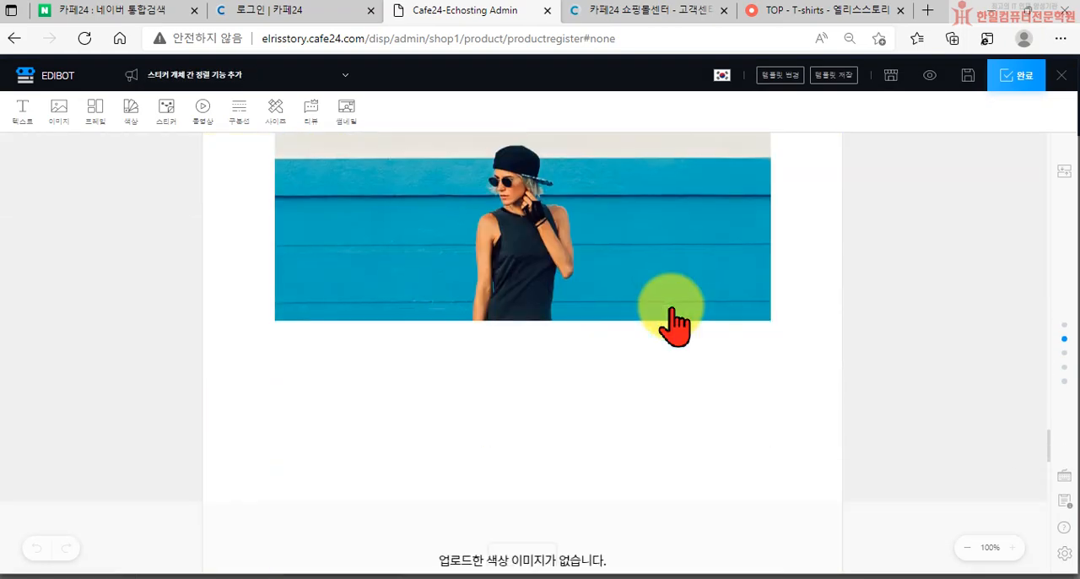
{"action": "scroll", "coordinate": [673, 322], "scroll_direction": "down", "scroll_amount": 10}
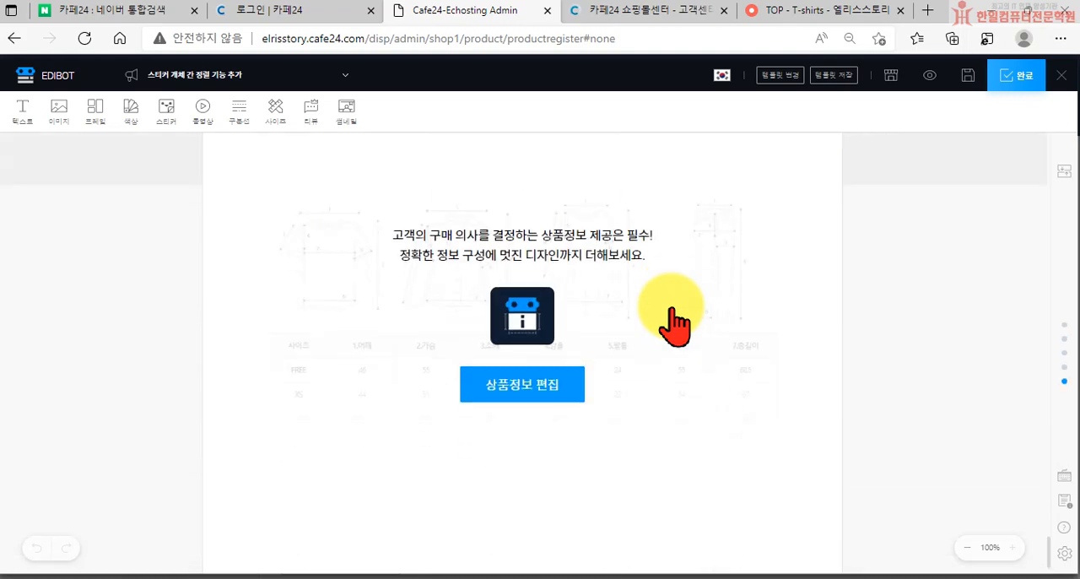
{"action": "scroll", "coordinate": [673, 323], "scroll_direction": "up", "scroll_amount": 10}
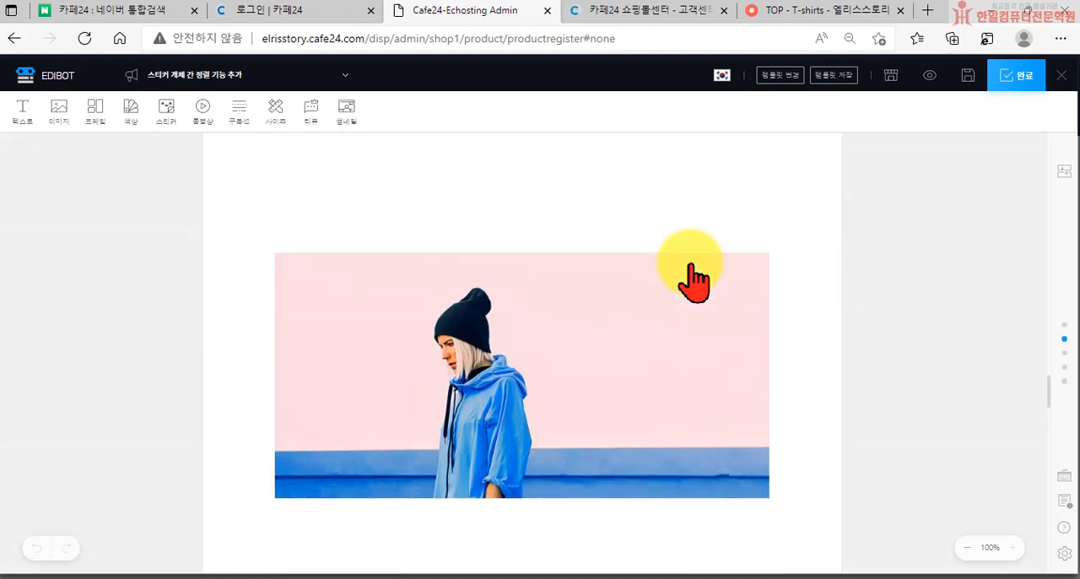
{"action": "scroll", "coordinate": [690, 280], "scroll_direction": "up", "scroll_amount": 10}
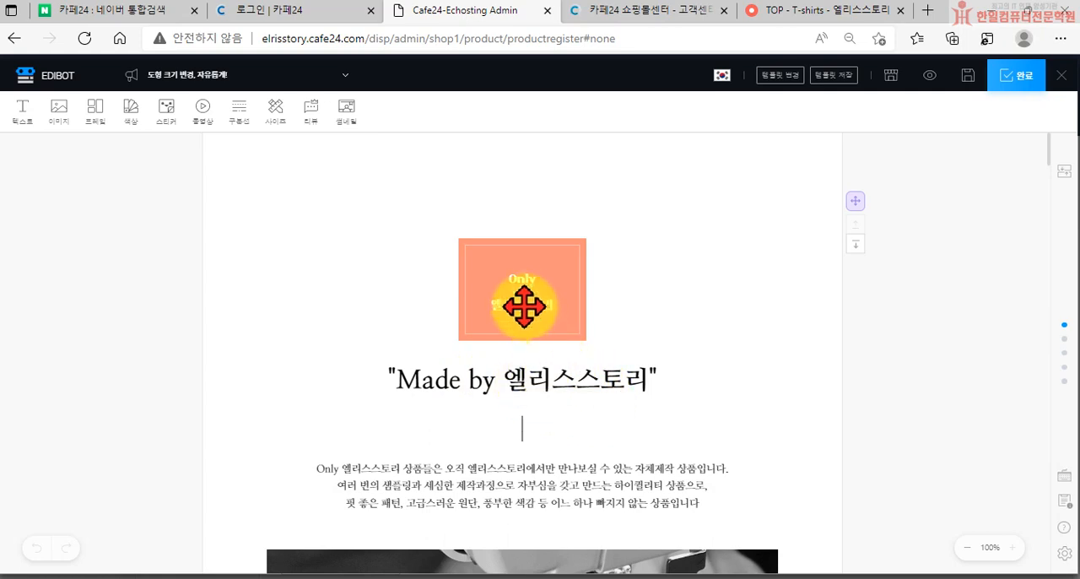
Select the introduction paragraph below the "Made by 엘리스스토리" heading to inspect its text options, and deselect it
{"action": "scroll", "coordinate": [598, 474], "scroll_direction": "down", "scroll_amount": 2}
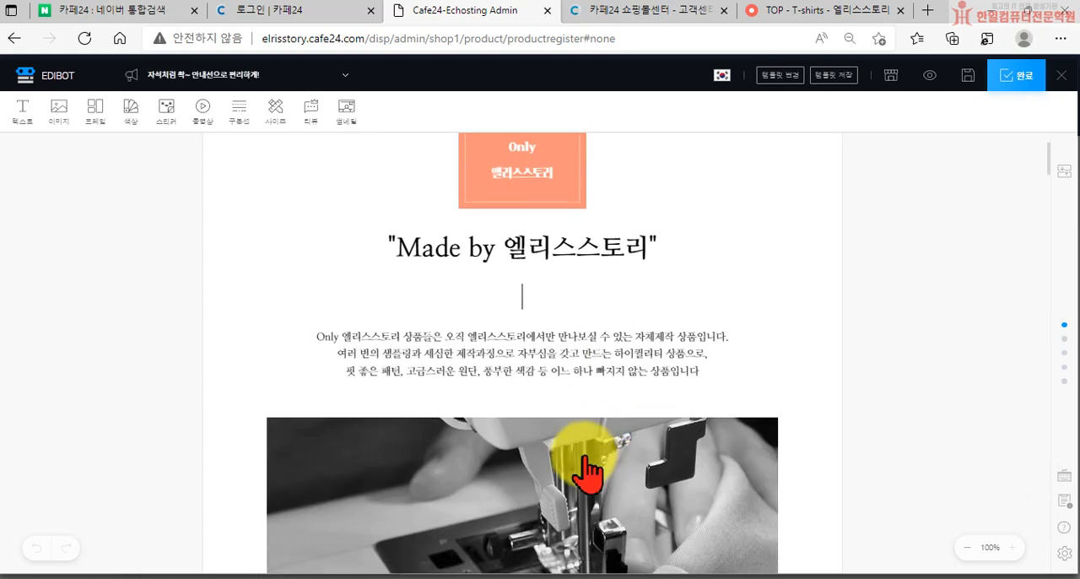
{"action": "left_click", "coordinate": [499, 357]}
{"action": "scroll", "coordinate": [590, 396], "scroll_direction": "down", "scroll_amount": 1}
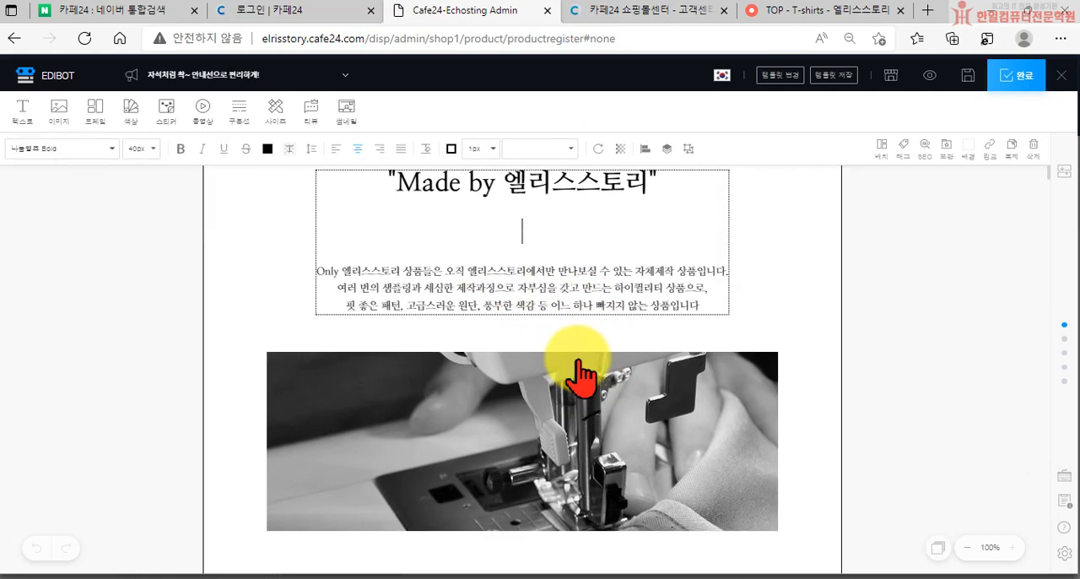
{"action": "left_click", "coordinate": [551, 302]}
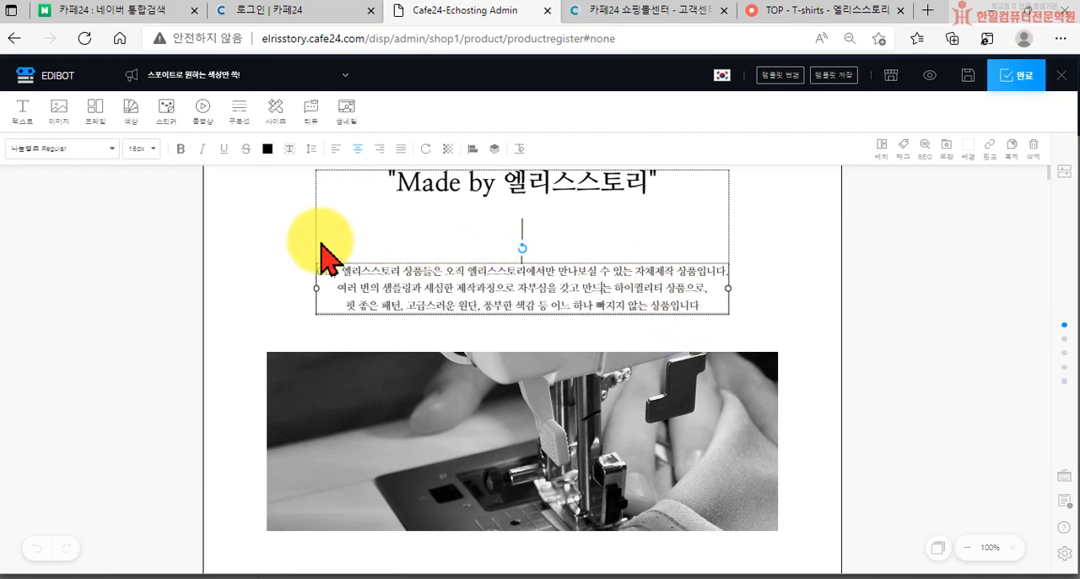
{"action": "left_click", "coordinate": [284, 241]}
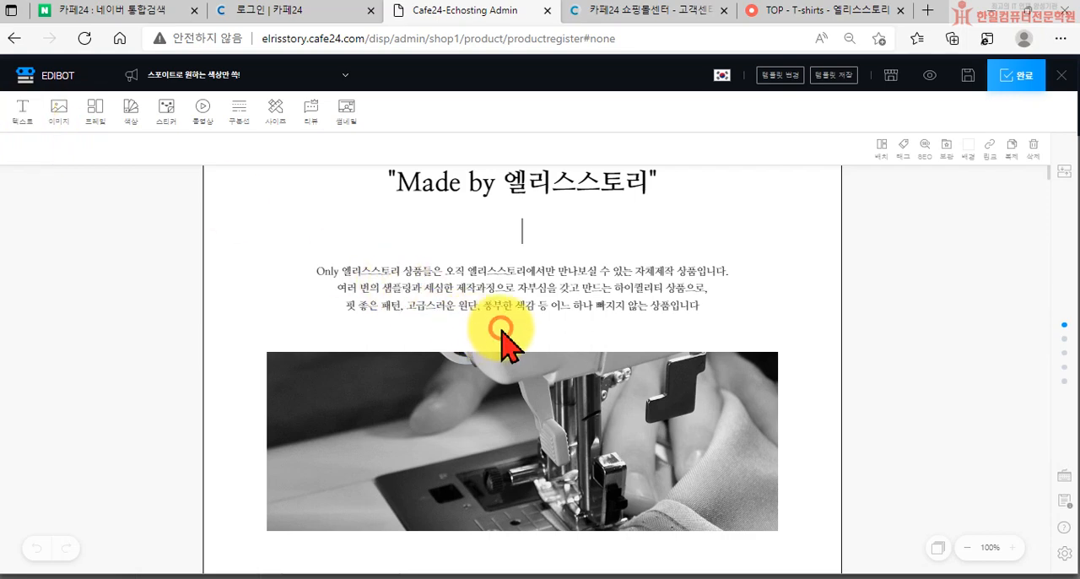
Add an empty text block below the sewing machine photo
{"action": "scroll", "coordinate": [270, 329], "scroll_direction": "down", "scroll_amount": 6}
{"action": "scroll", "coordinate": [292, 349], "scroll_direction": "up", "scroll_amount": 4}
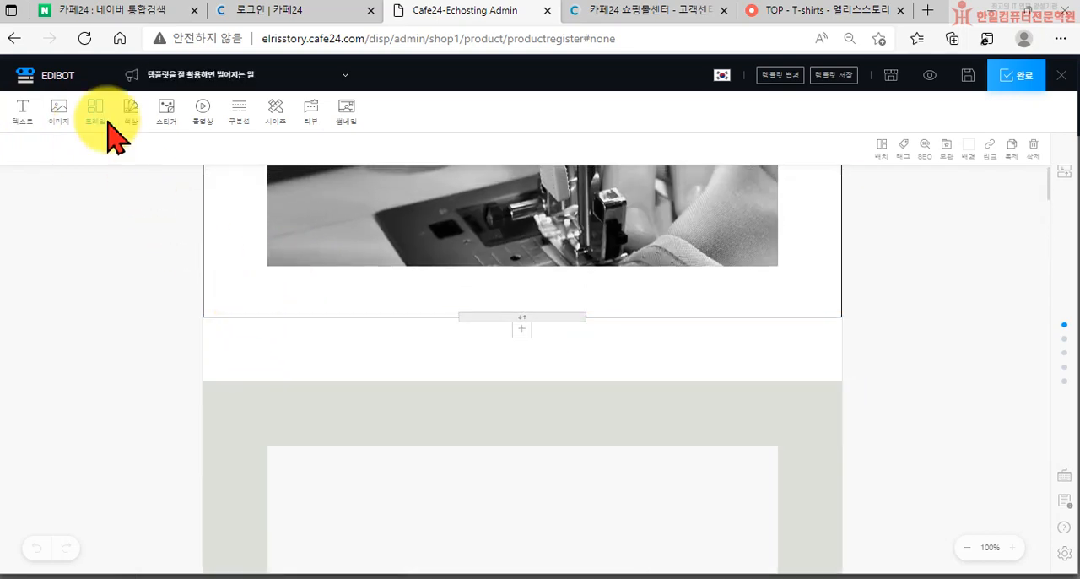
{"action": "left_click", "coordinate": [24, 119]}
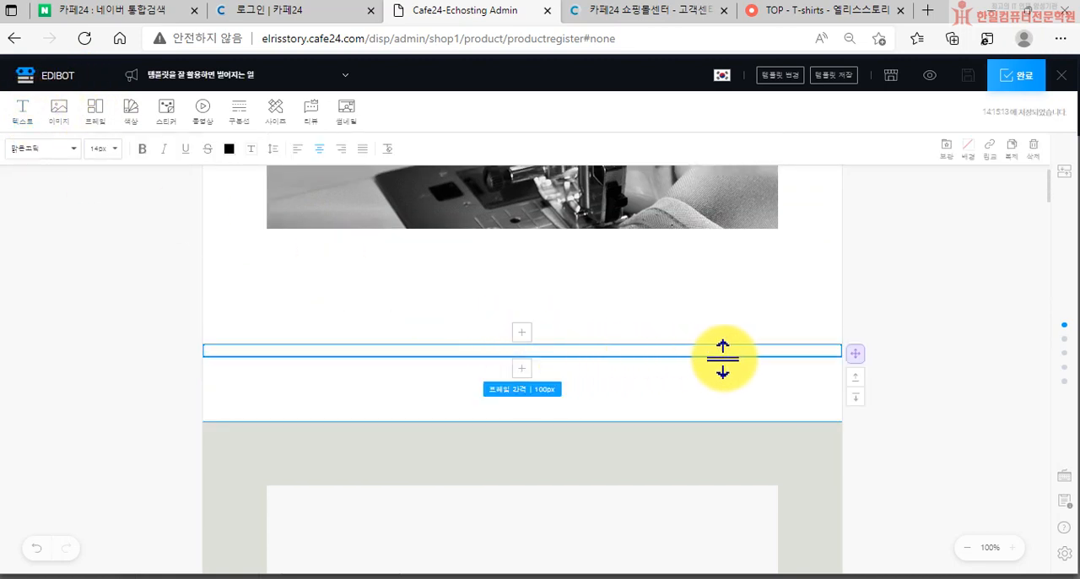
{"action": "left_click", "coordinate": [624, 394]}
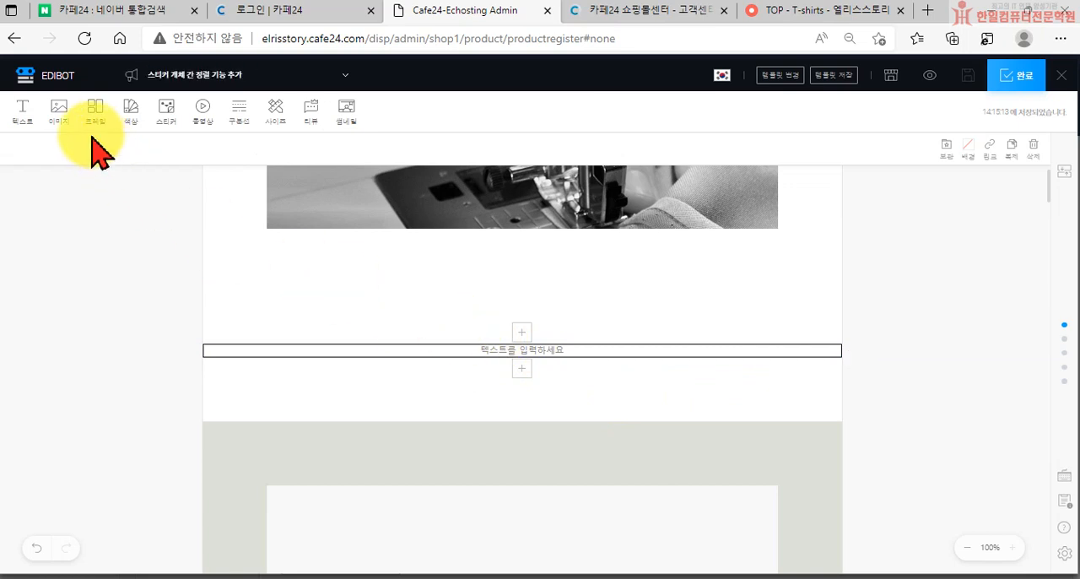
Insert a basic frame with two small images above one large image into the detail page
{"action": "left_click", "coordinate": [58, 107]}
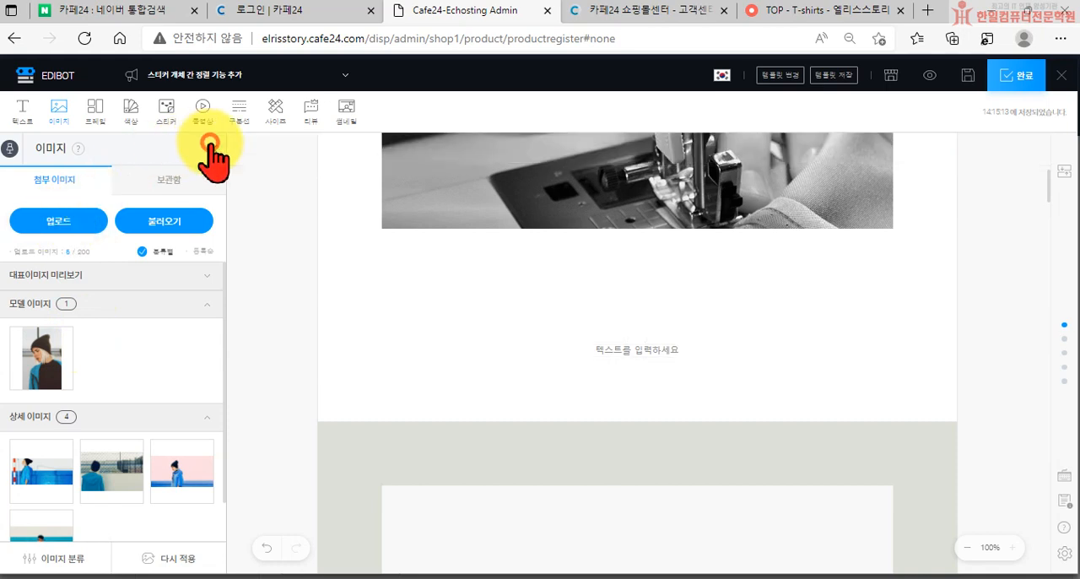
{"action": "left_click", "coordinate": [96, 112]}
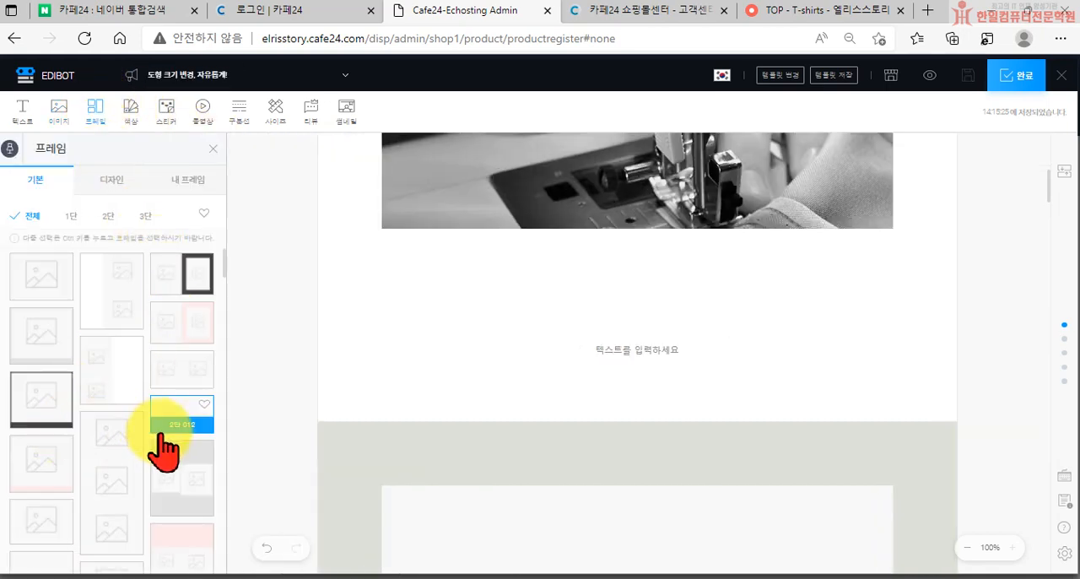
{"action": "scroll", "coordinate": [173, 434], "scroll_direction": "down", "scroll_amount": 3}
{"action": "scroll", "coordinate": [96, 393], "scroll_direction": "down", "scroll_amount": 2}
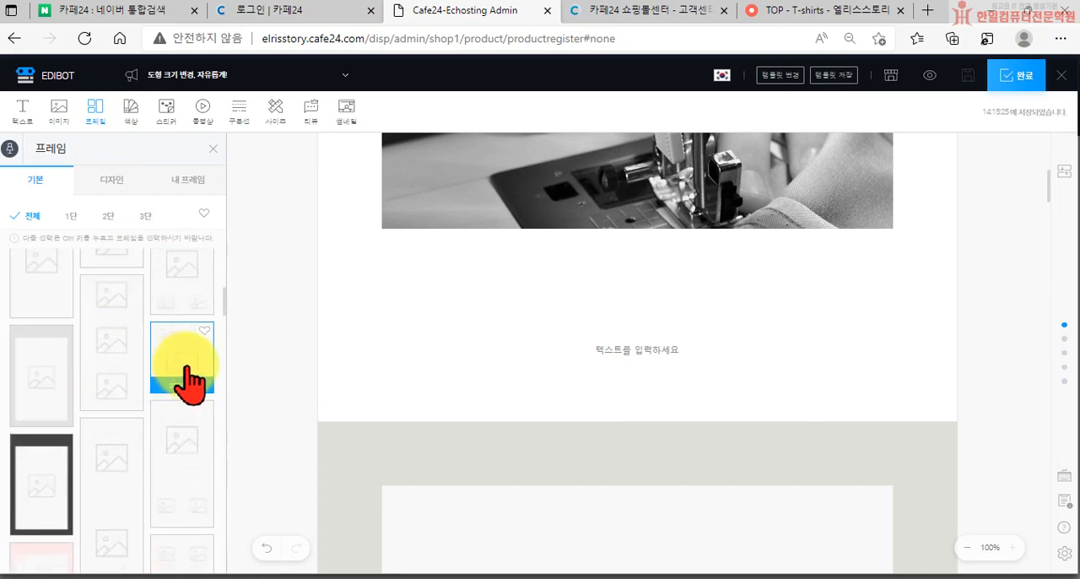
{"action": "left_click", "coordinate": [188, 367]}
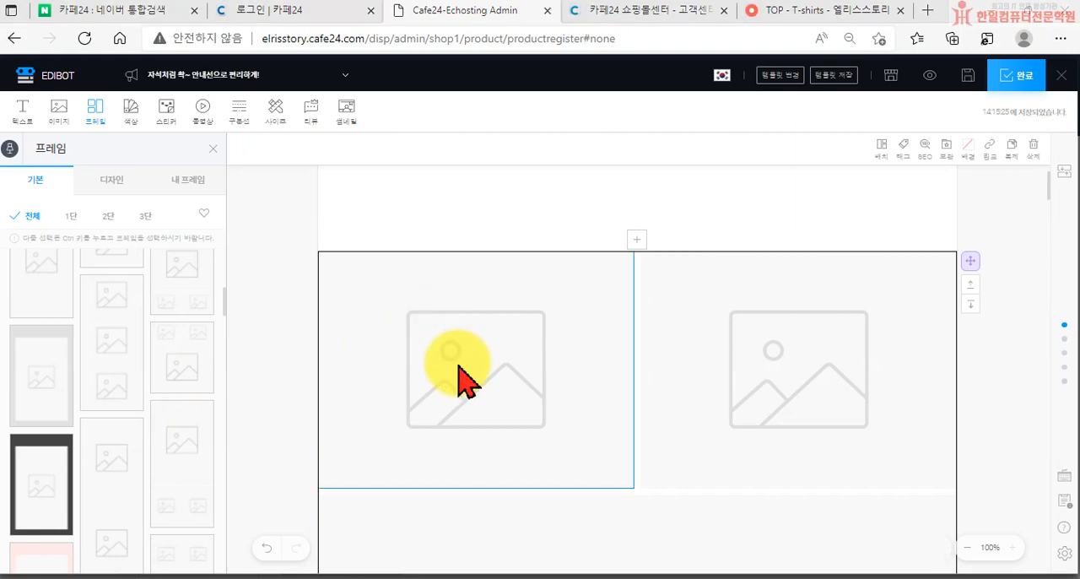
Fill the frame's upper slots with images 5 and 3 and its large lower slot with image 4 from the detail-assets folder
{"action": "left_click", "coordinate": [458, 380]}
{"action": "double_click", "coordinate": [187, 213]}
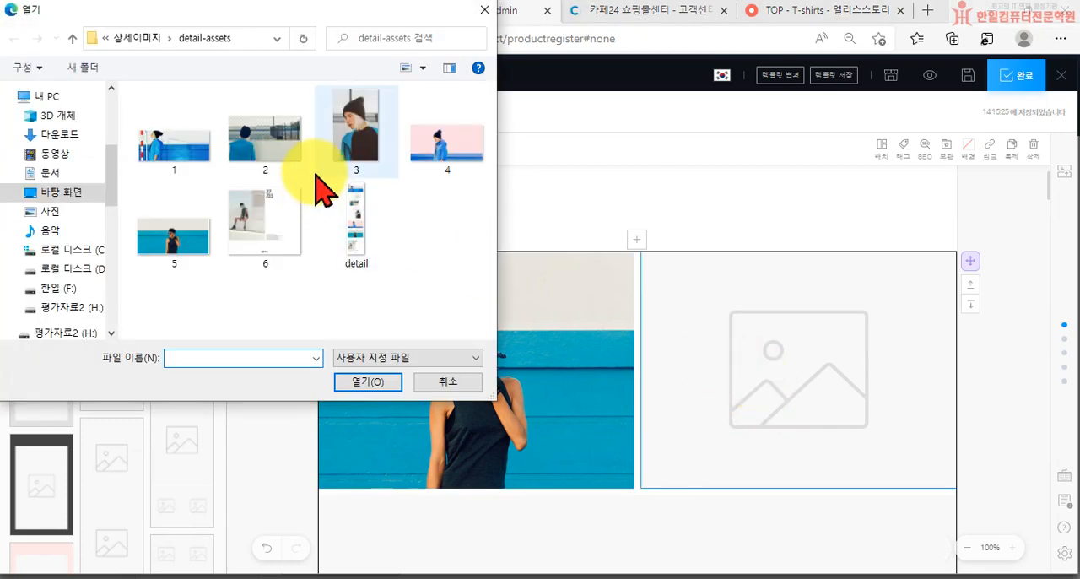
{"action": "double_click", "coordinate": [357, 162]}
{"action": "scroll", "coordinate": [671, 527], "scroll_direction": "down", "scroll_amount": 2}
{"action": "left_click", "coordinate": [588, 450]}
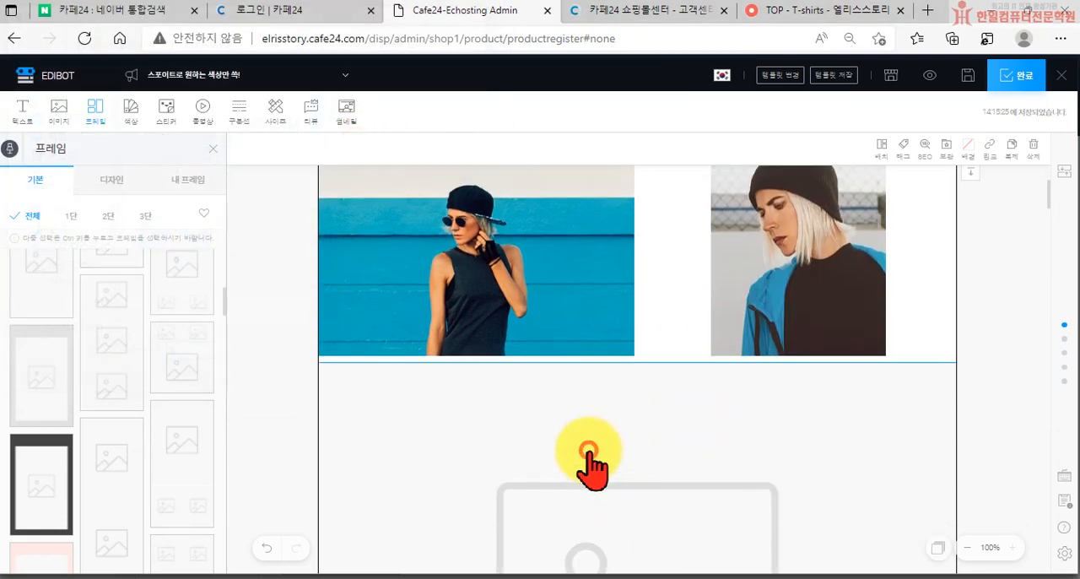
{"action": "left_click", "coordinate": [386, 326]}
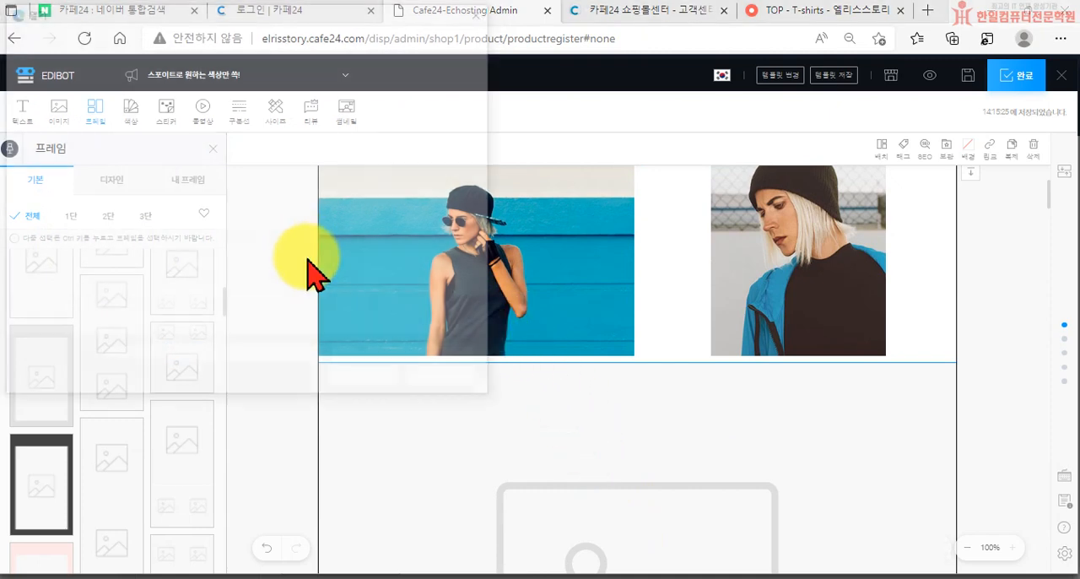
{"action": "double_click", "coordinate": [432, 147]}
{"action": "scroll", "coordinate": [723, 390], "scroll_direction": "down", "scroll_amount": 2}
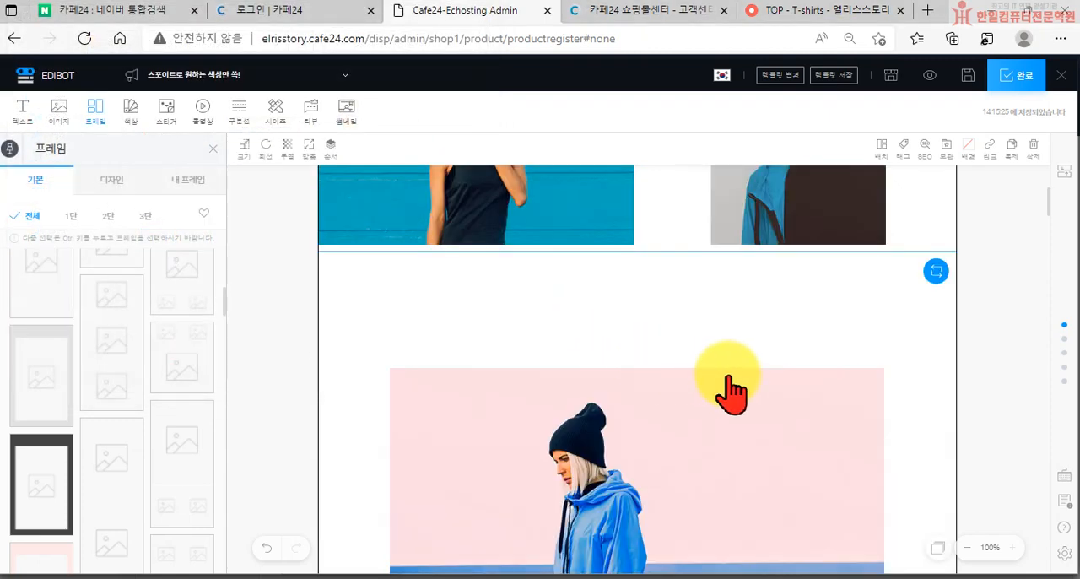
Replace the photo in the frame's upper-right slot with image 1 from the detail-assets folder
{"action": "scroll", "coordinate": [742, 354], "scroll_direction": "up", "scroll_amount": 3}
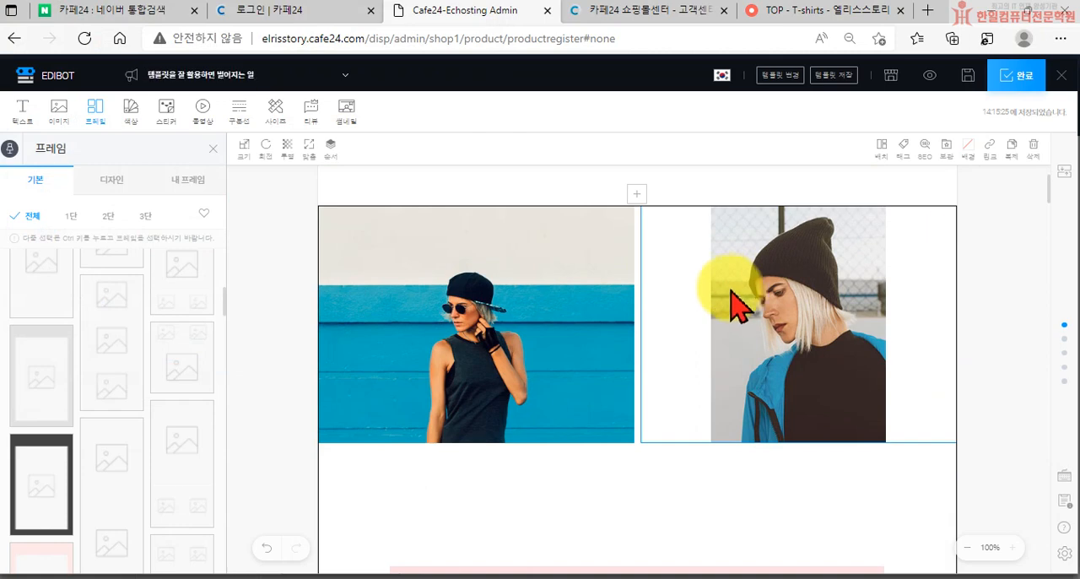
{"action": "left_click", "coordinate": [763, 324]}
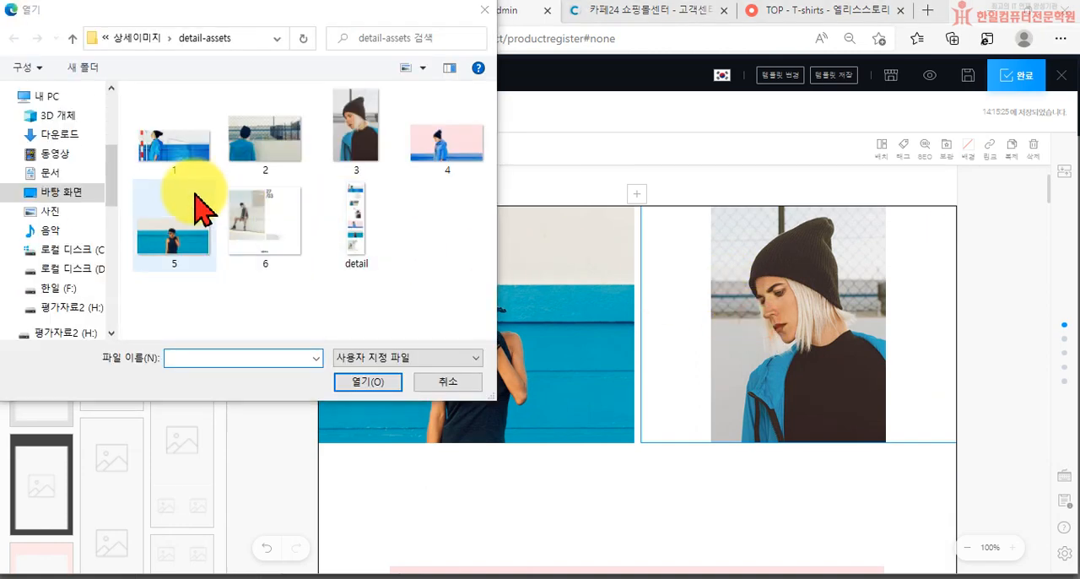
{"action": "double_click", "coordinate": [193, 160]}
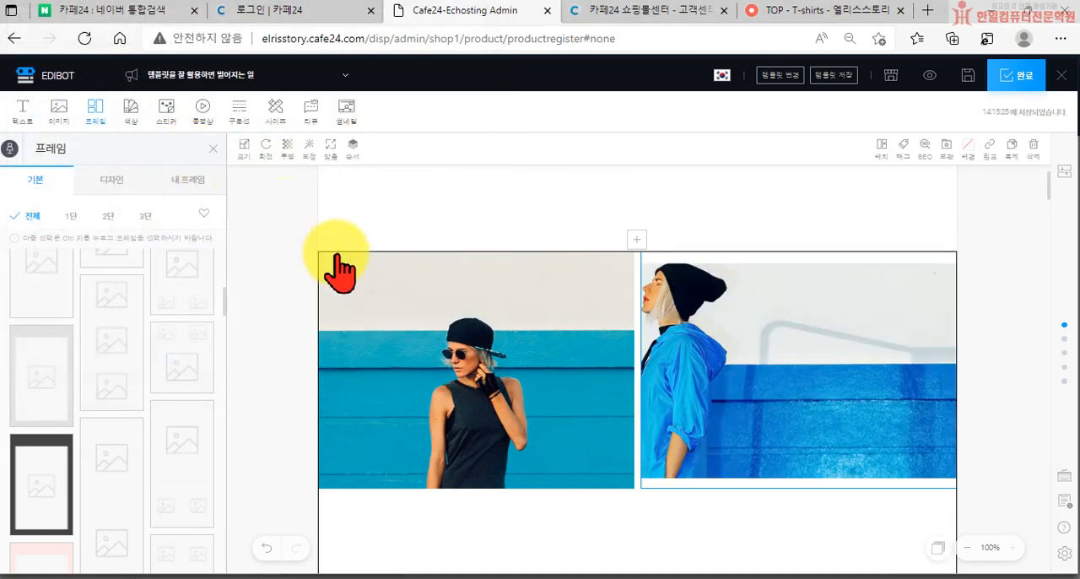
{"action": "scroll", "coordinate": [378, 318], "scroll_direction": "down", "scroll_amount": 5}
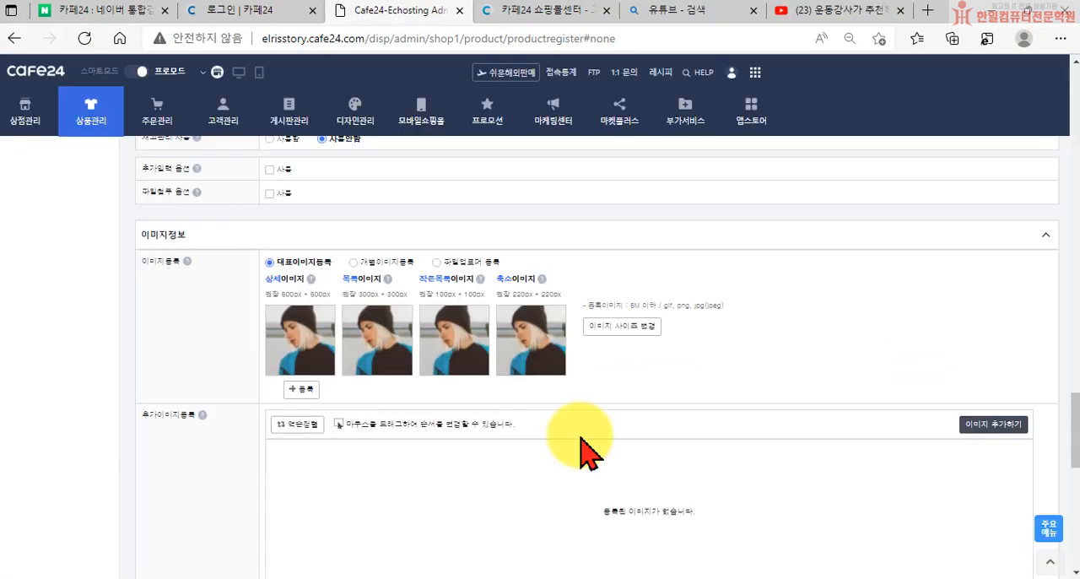
{"action": "scroll", "coordinate": [579, 434], "scroll_direction": "down", "scroll_amount": 10}
{"action": "scroll", "coordinate": [588, 454], "scroll_direction": "down", "scroll_amount": 1}
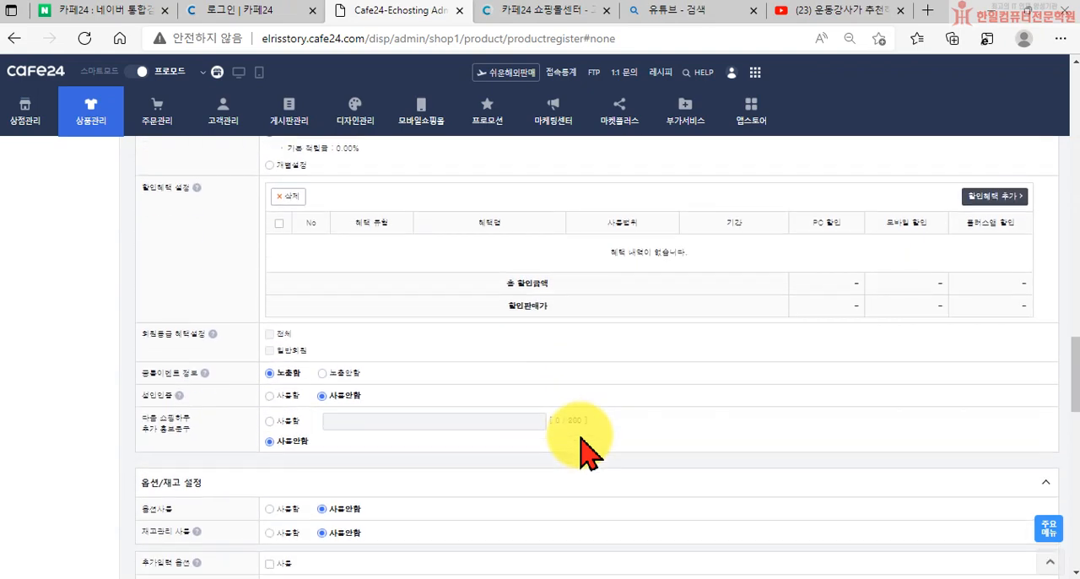
Review the 이미지정보 section, then open the file picker for additional product images and close it without choosing a file
{"action": "scroll", "coordinate": [578, 456], "scroll_direction": "down", "scroll_amount": 3}
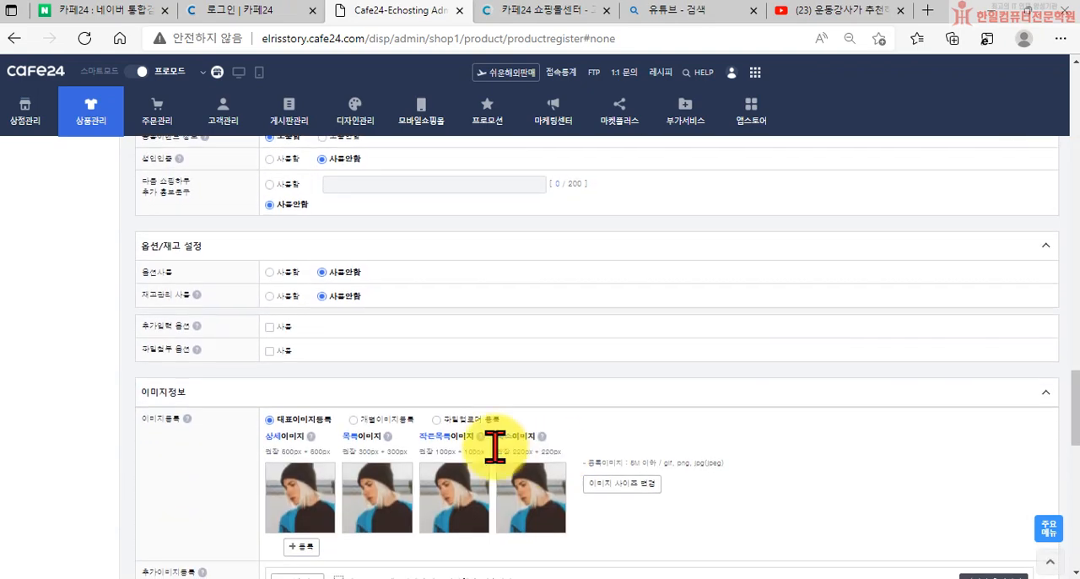
{"action": "scroll", "coordinate": [337, 413], "scroll_direction": "down", "scroll_amount": 1}
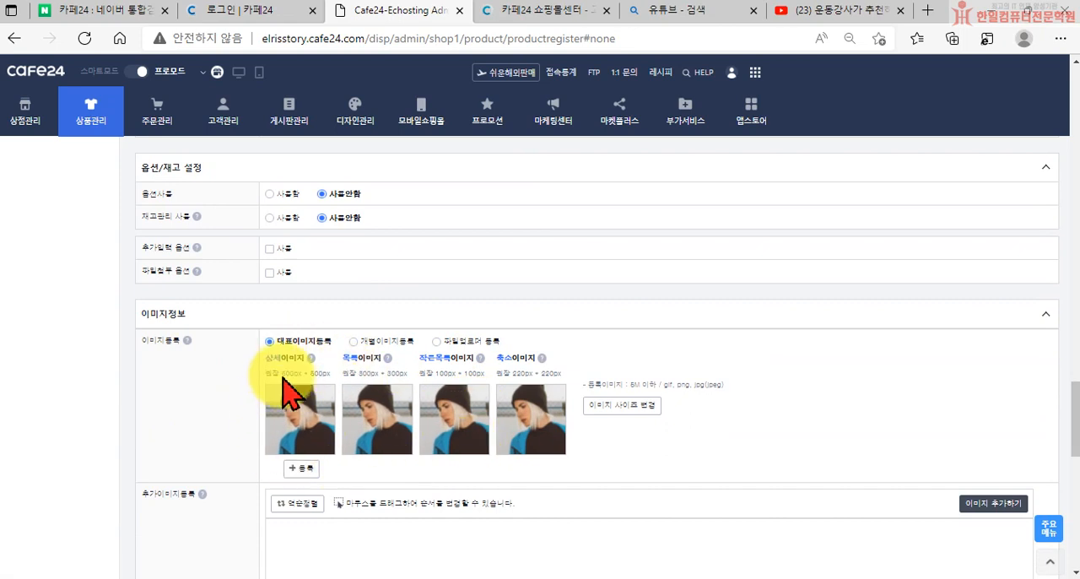
{"action": "scroll", "coordinate": [305, 430], "scroll_direction": "down", "scroll_amount": 1}
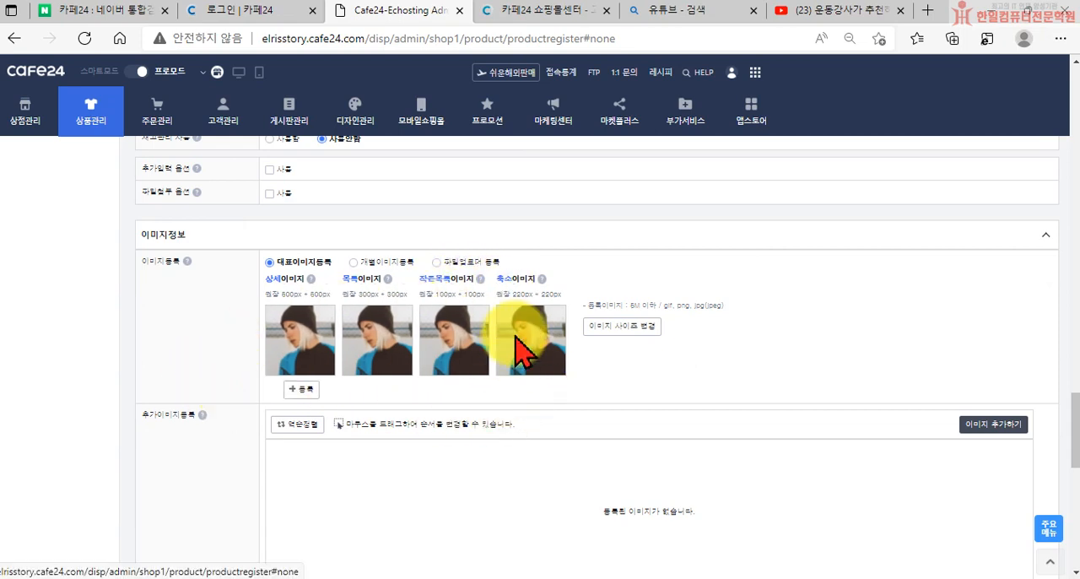
{"action": "scroll", "coordinate": [301, 399], "scroll_direction": "down", "scroll_amount": 1}
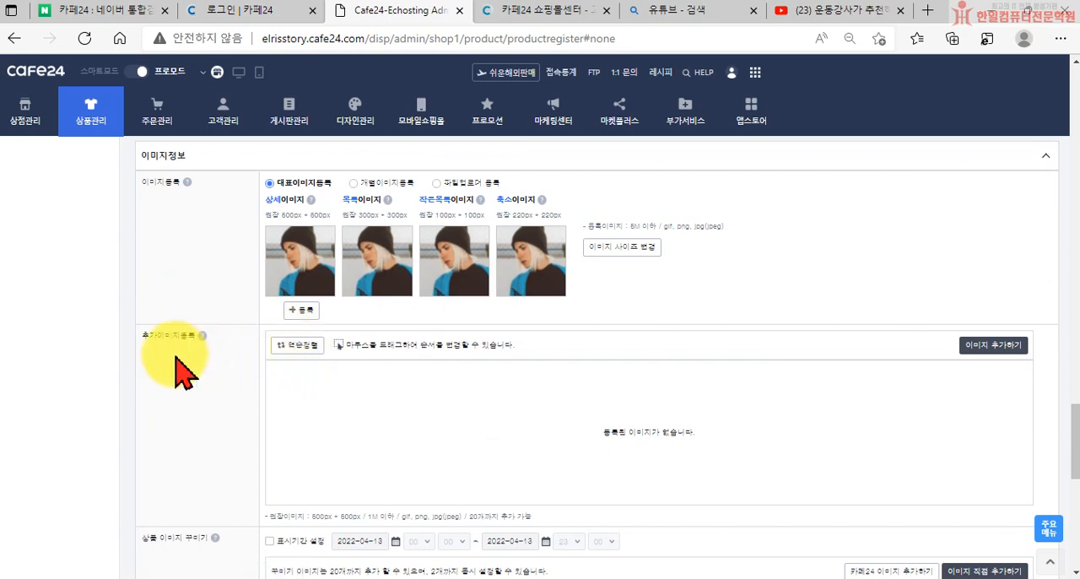
{"action": "left_click", "coordinate": [974, 346]}
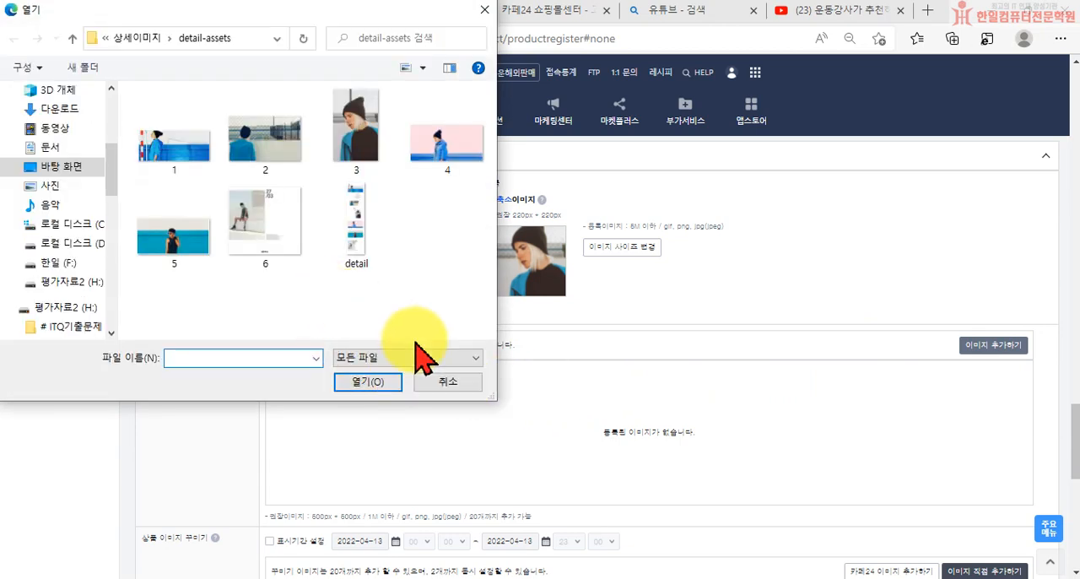
{"action": "left_click", "coordinate": [455, 382]}
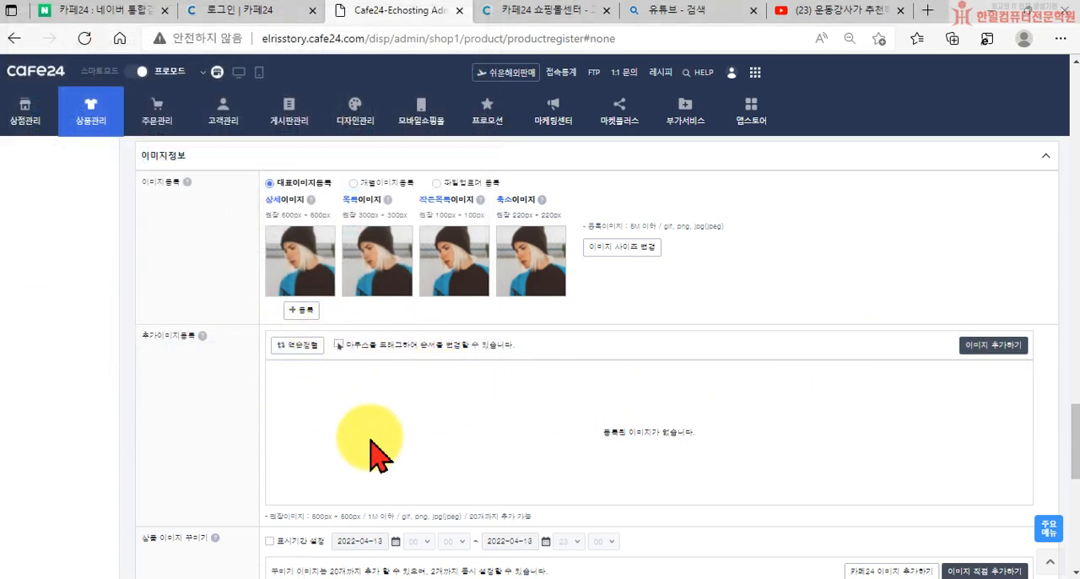
Add Cafe24's blue corner-ribbon 기획상품 decoration under 상품 이미지 꾸미기 and apply it to the product image
{"action": "scroll", "coordinate": [408, 435], "scroll_direction": "down", "scroll_amount": 4}
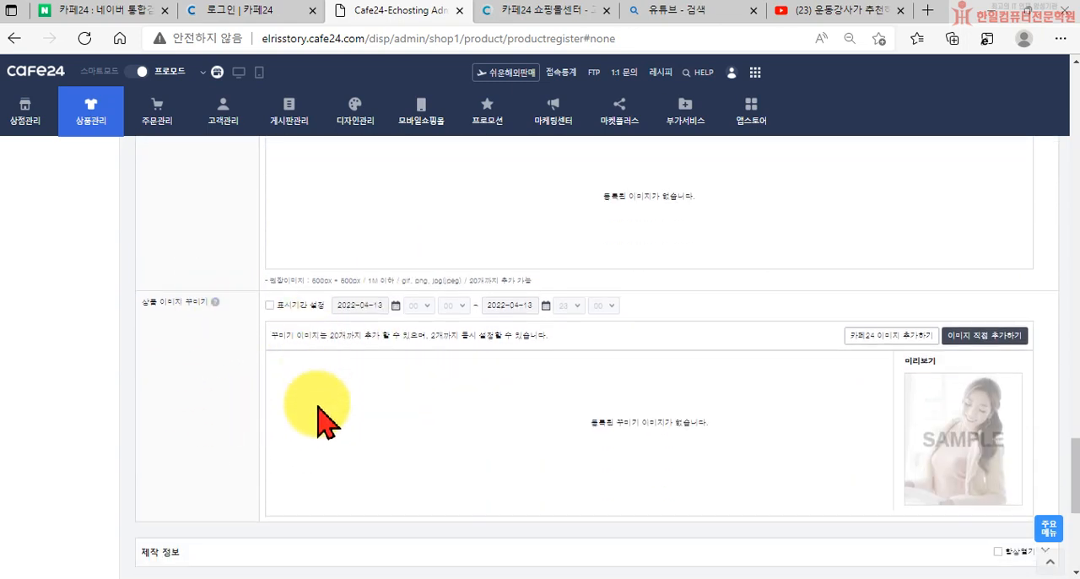
{"action": "scroll", "coordinate": [447, 397], "scroll_direction": "down", "scroll_amount": 1}
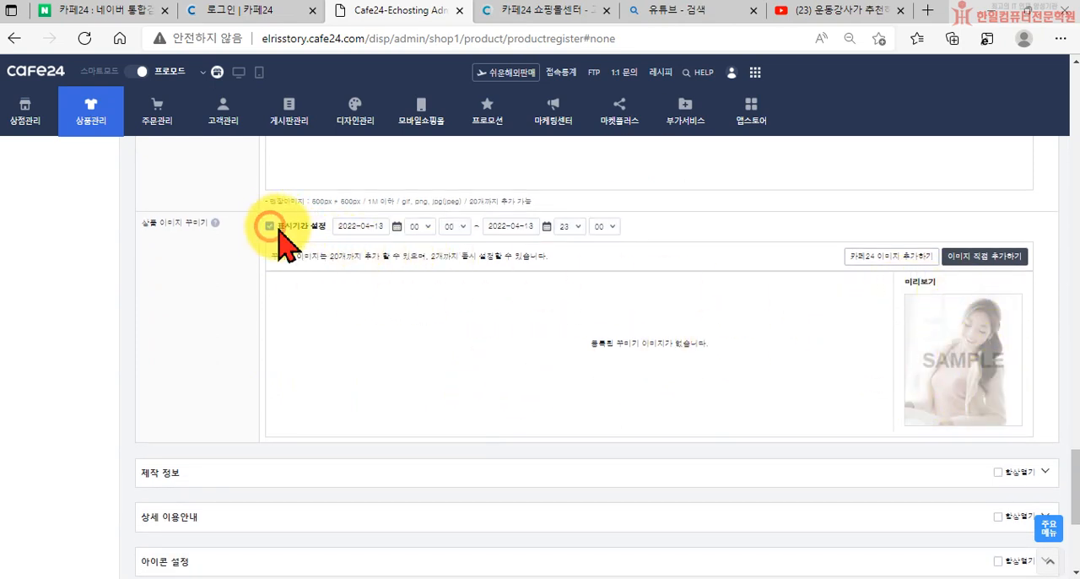
{"action": "left_click", "coordinate": [886, 258]}
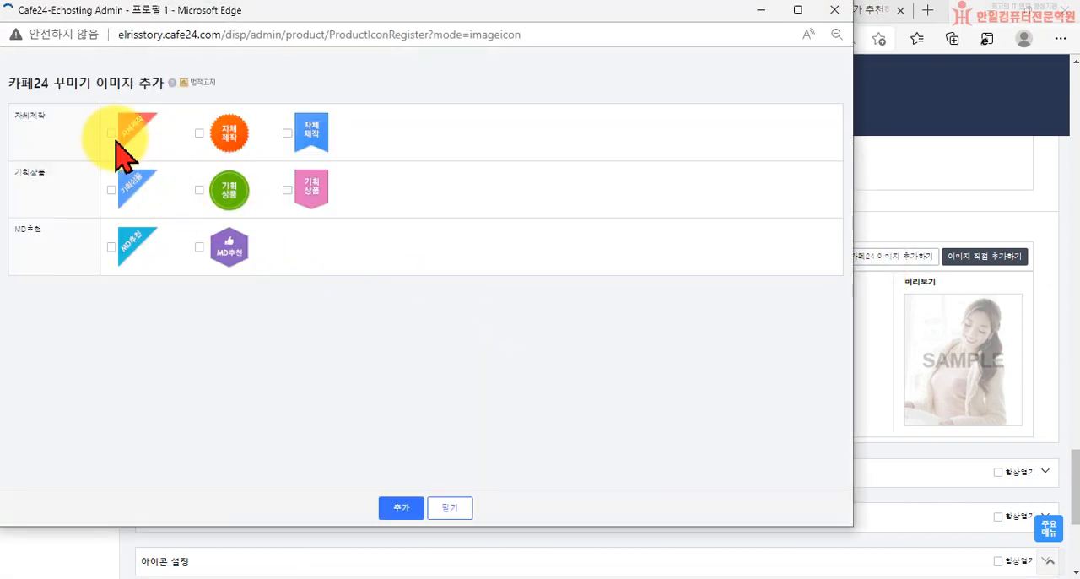
{"action": "left_click", "coordinate": [110, 246]}
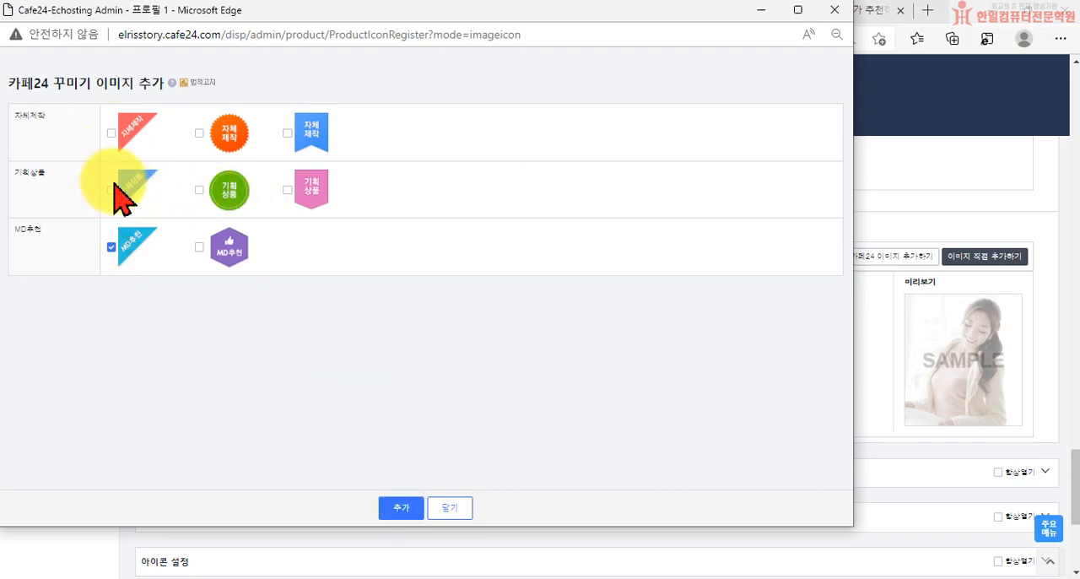
{"action": "left_click", "coordinate": [112, 247]}
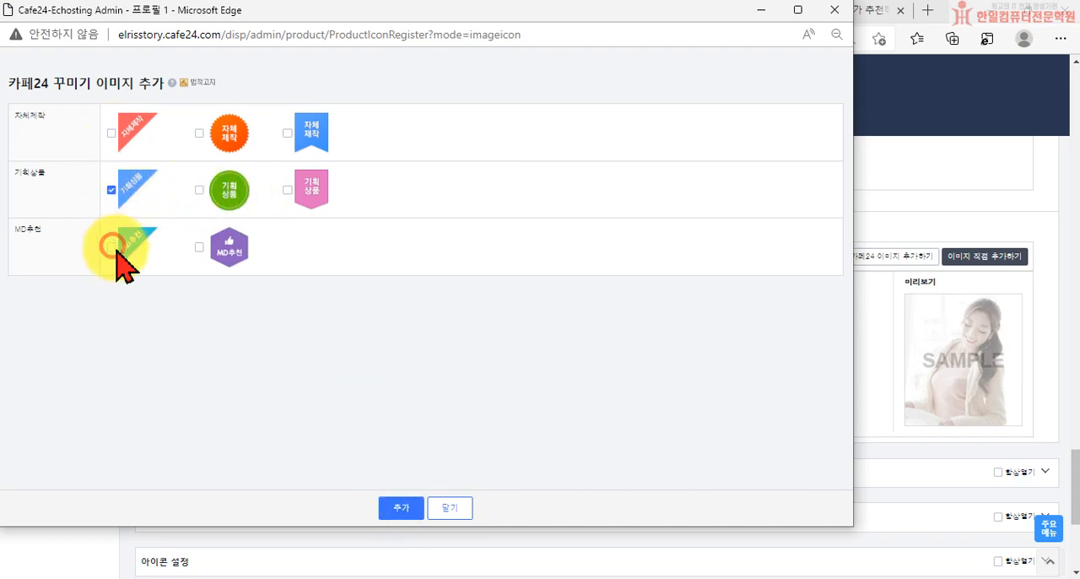
{"action": "left_click", "coordinate": [401, 507]}
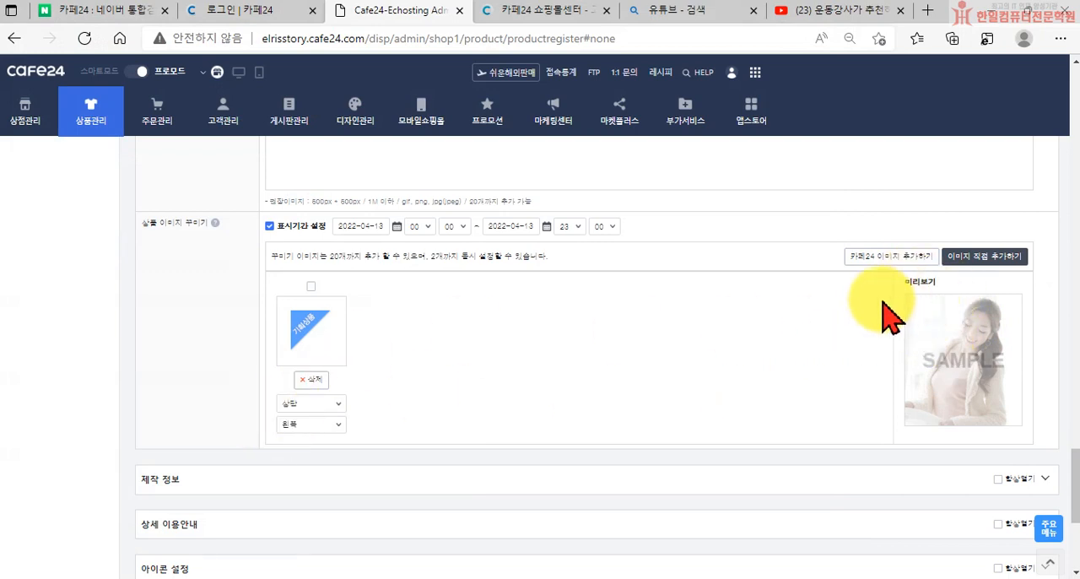
{"action": "left_click", "coordinate": [311, 286]}
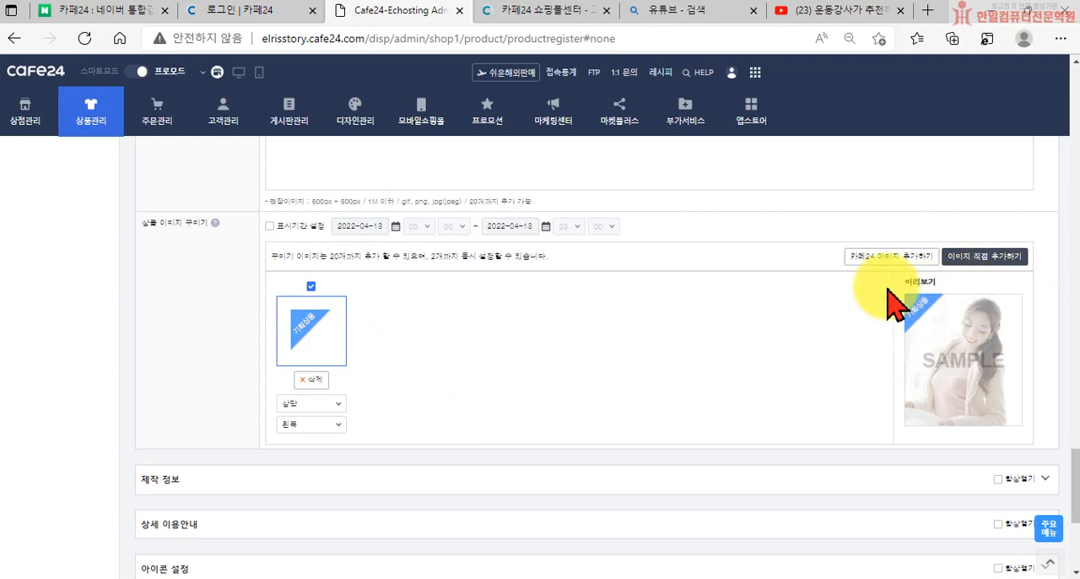
Expand the 제작 정보 section to review its fields, and briefly view the 상세 이용안내 options before collapsing them
{"action": "scroll", "coordinate": [1038, 342], "scroll_direction": "down", "scroll_amount": 2}
{"action": "left_click", "coordinate": [1045, 322]}
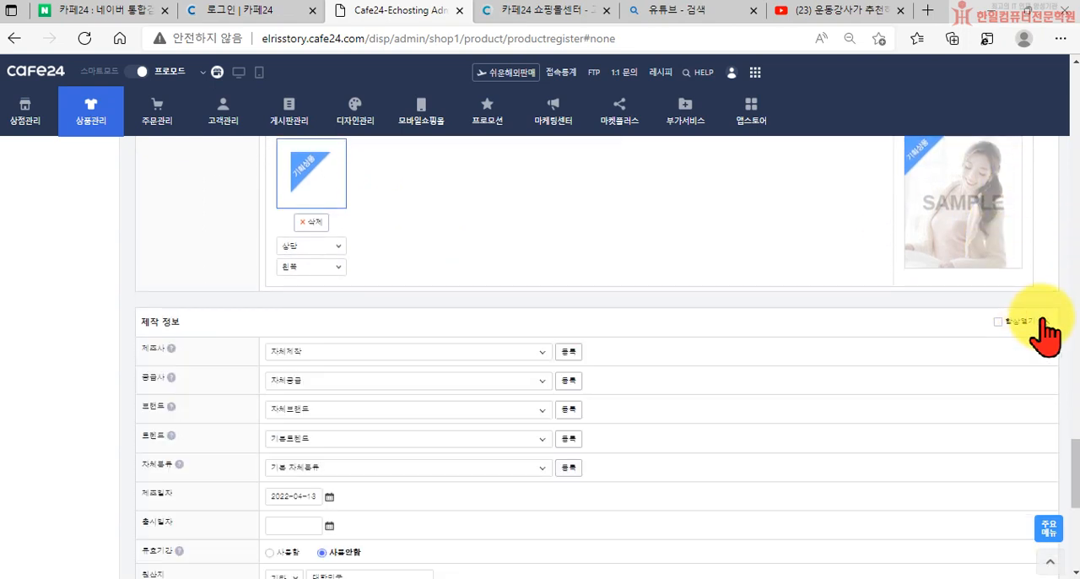
{"action": "scroll", "coordinate": [591, 419], "scroll_direction": "down", "scroll_amount": 1}
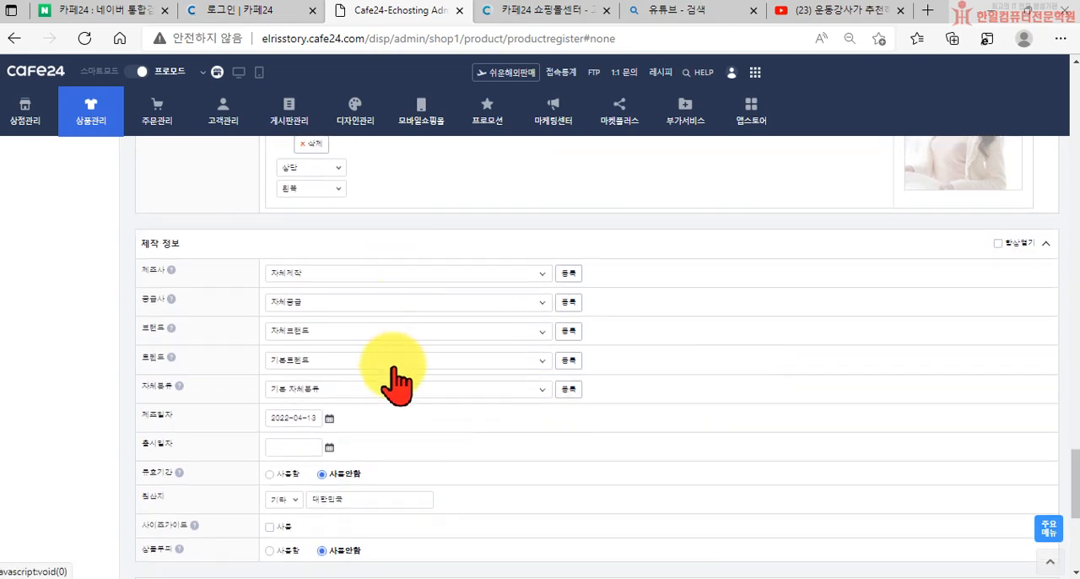
{"action": "scroll", "coordinate": [396, 384], "scroll_direction": "down", "scroll_amount": 1}
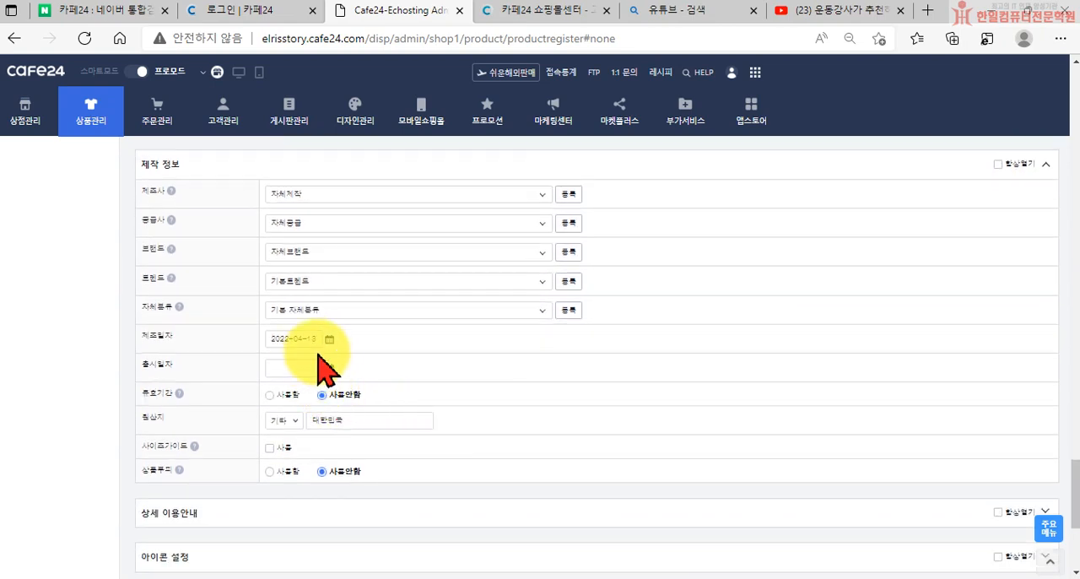
{"action": "scroll", "coordinate": [308, 414], "scroll_direction": "down", "scroll_amount": 1}
{"action": "scroll", "coordinate": [318, 434], "scroll_direction": "down", "scroll_amount": 1}
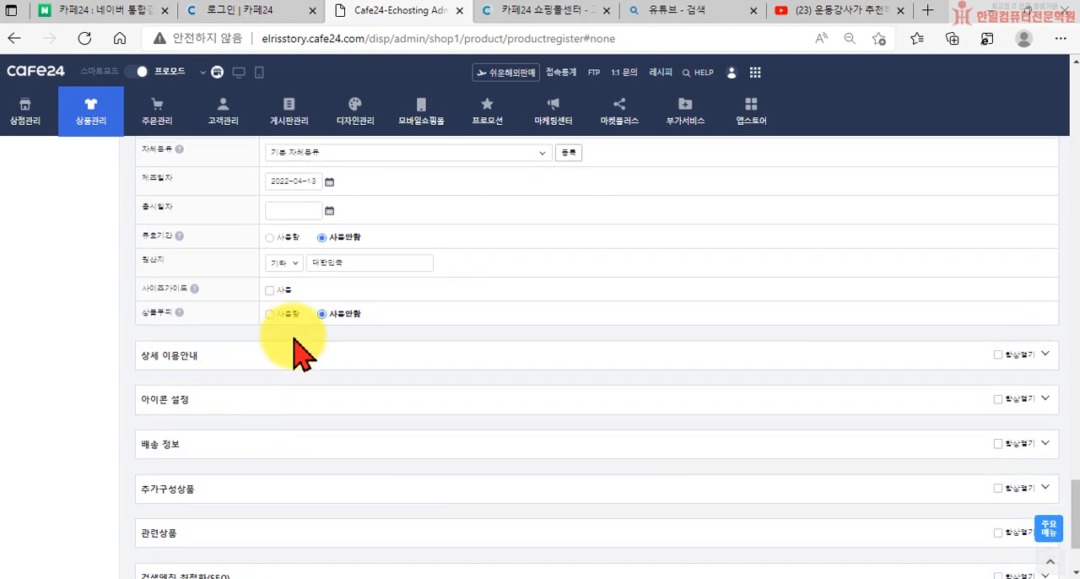
{"action": "left_click", "coordinate": [1044, 355]}
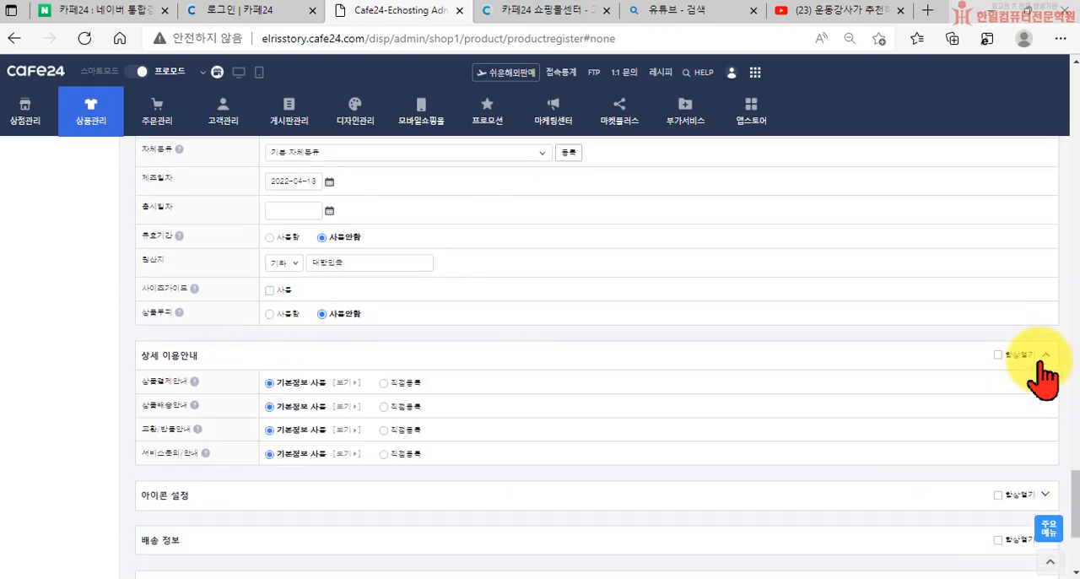
{"action": "left_click", "coordinate": [1043, 358]}
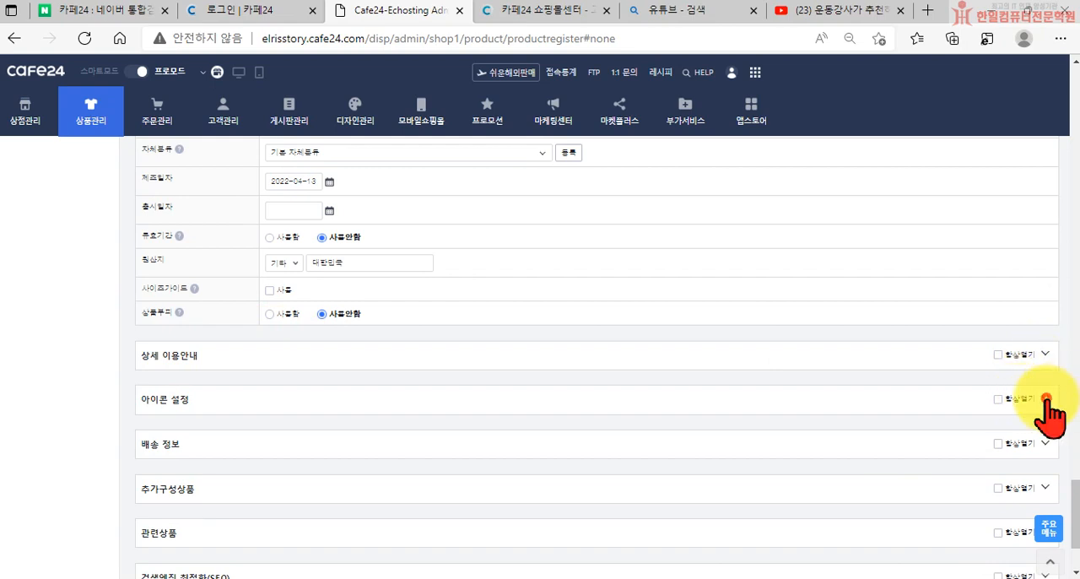
Add Cafe24's HOT icon in the 아이콘 설정 section and enable it for the product
{"action": "left_click", "coordinate": [1046, 400]}
{"action": "scroll", "coordinate": [1046, 405], "scroll_direction": "down", "scroll_amount": 2}
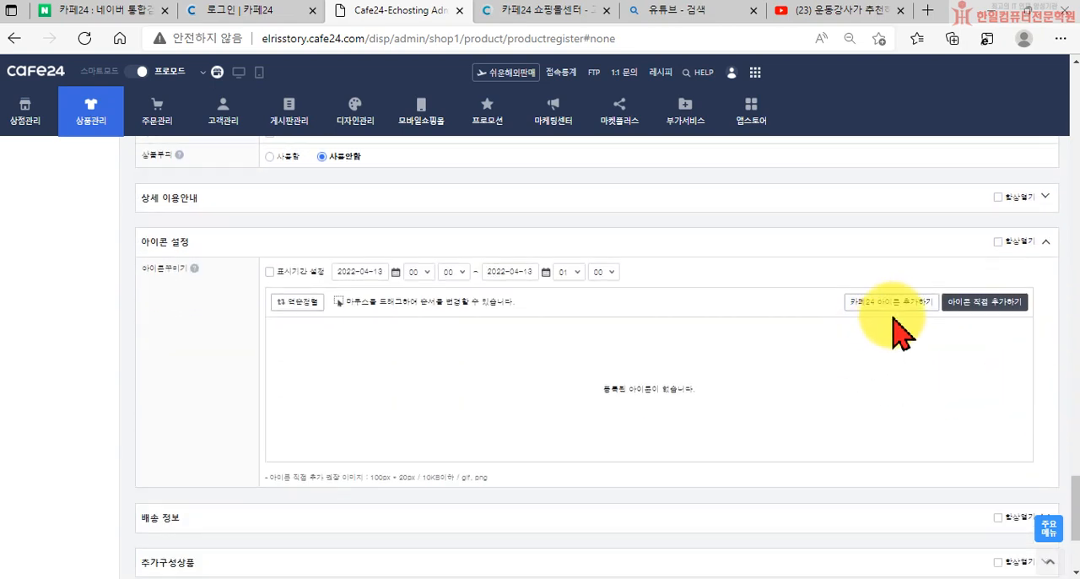
{"action": "left_click", "coordinate": [880, 309]}
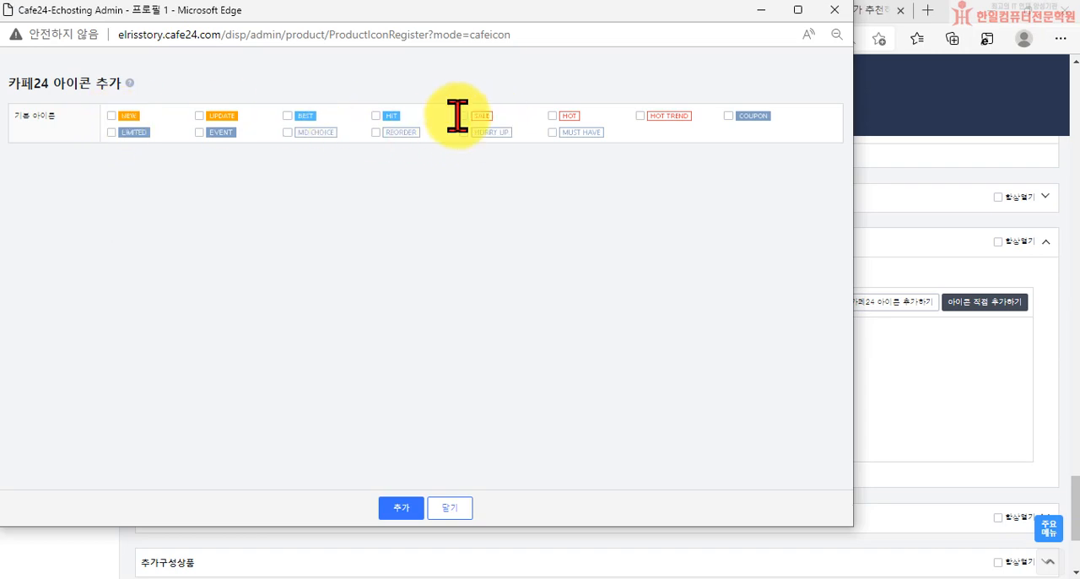
{"action": "left_click", "coordinate": [553, 116]}
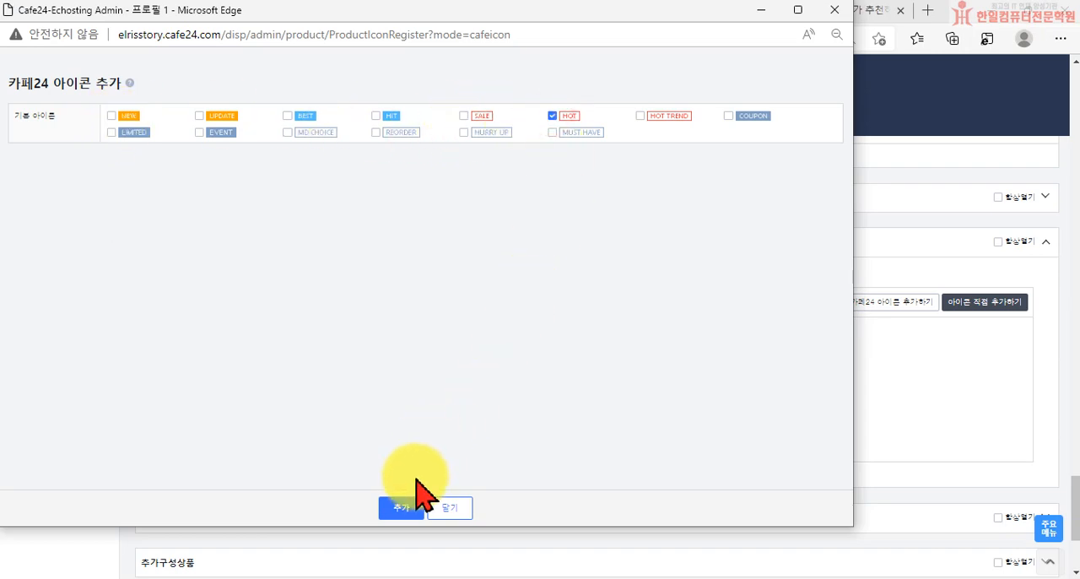
{"action": "left_click", "coordinate": [401, 507]}
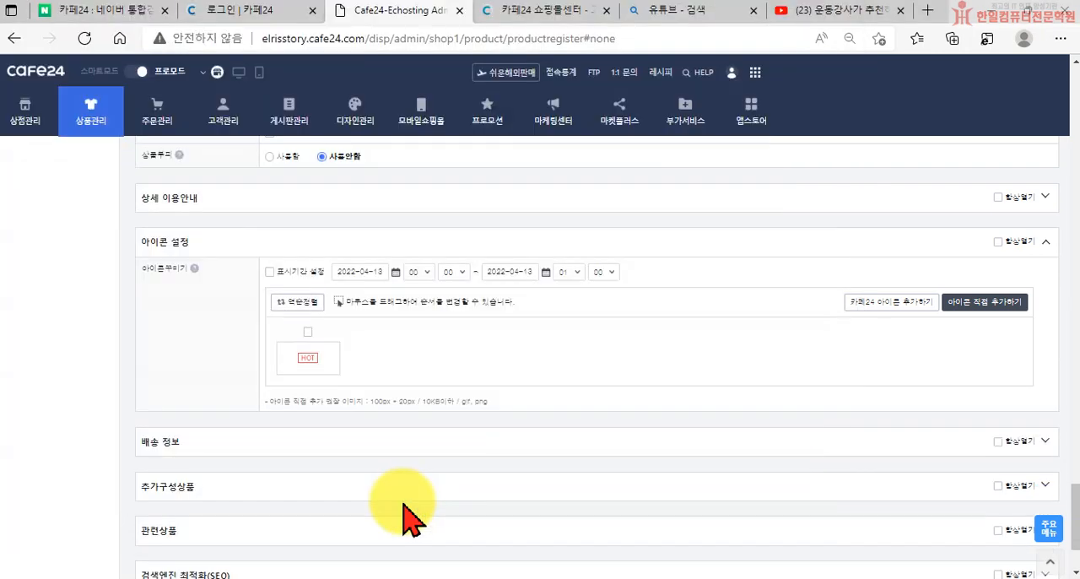
{"action": "left_click", "coordinate": [309, 330]}
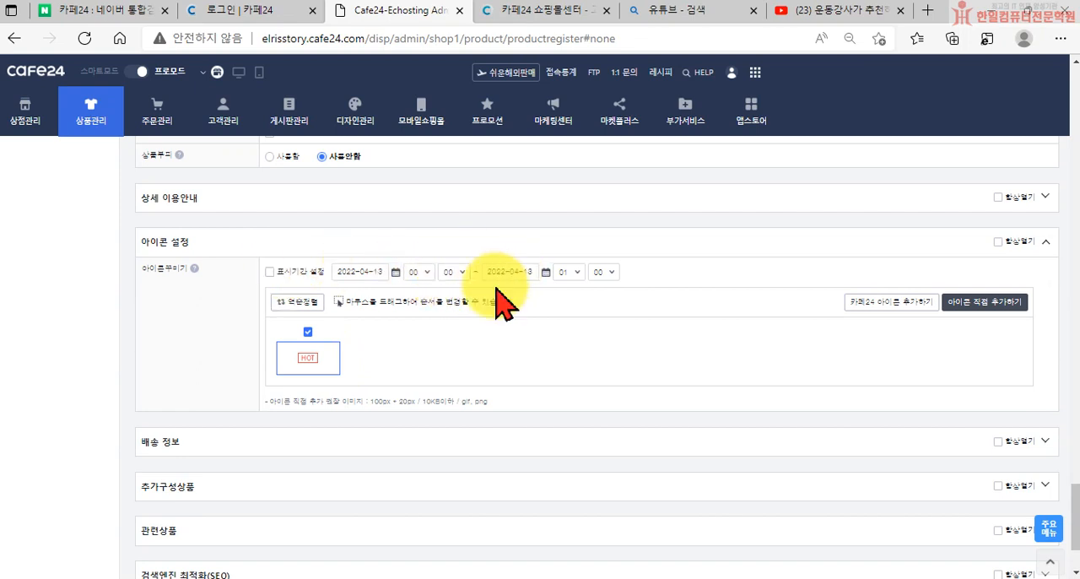
{"action": "mouse_move", "coordinate": [297, 361]}
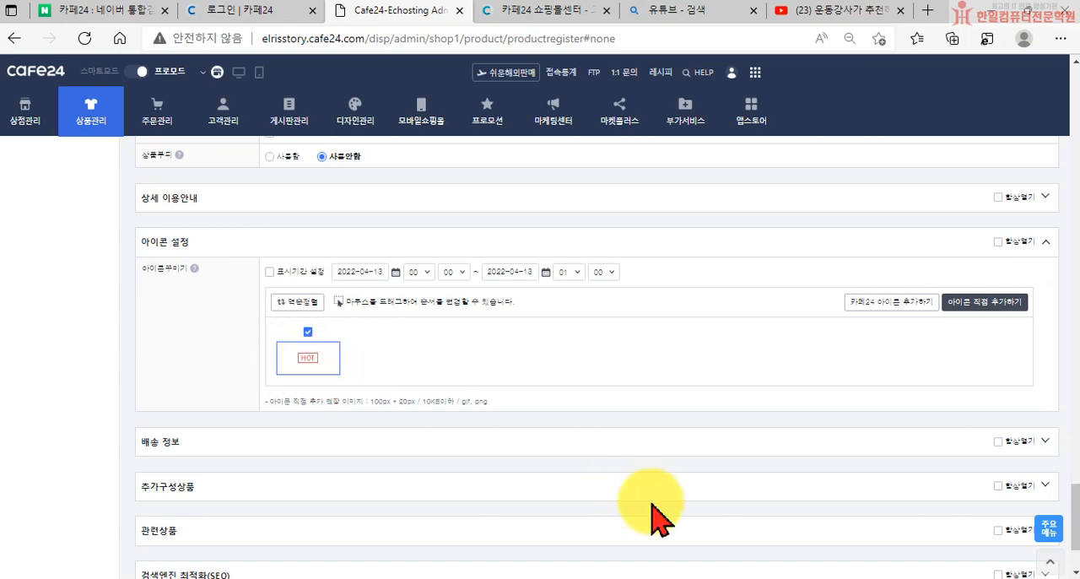
Expand the 배송 정보 and 추가구성상품 sections to review their settings, leaving additional products at 사용안함
{"action": "left_click", "coordinate": [1046, 442]}
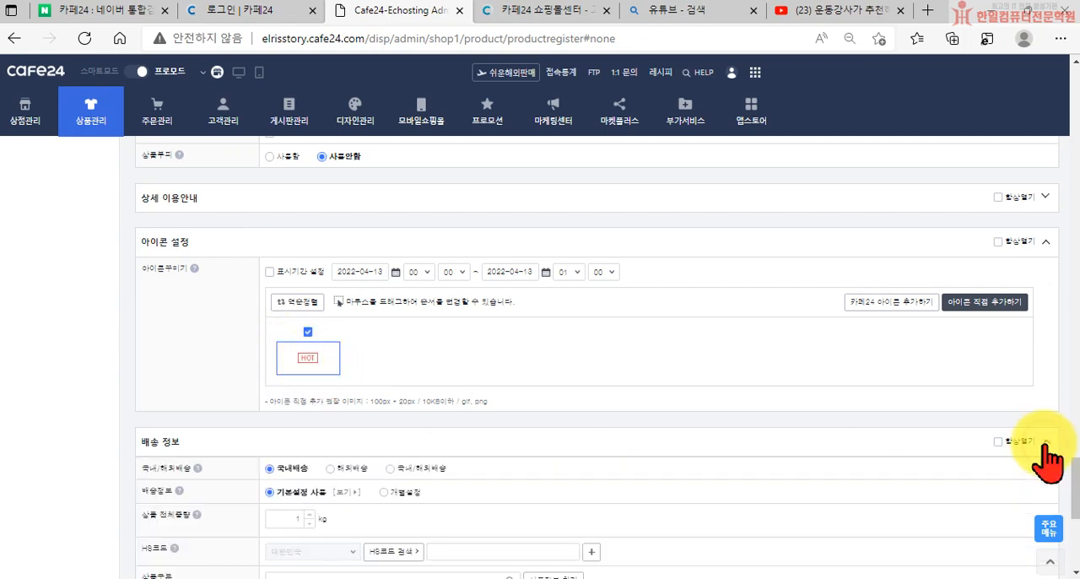
{"action": "scroll", "coordinate": [704, 454], "scroll_direction": "down", "scroll_amount": 3}
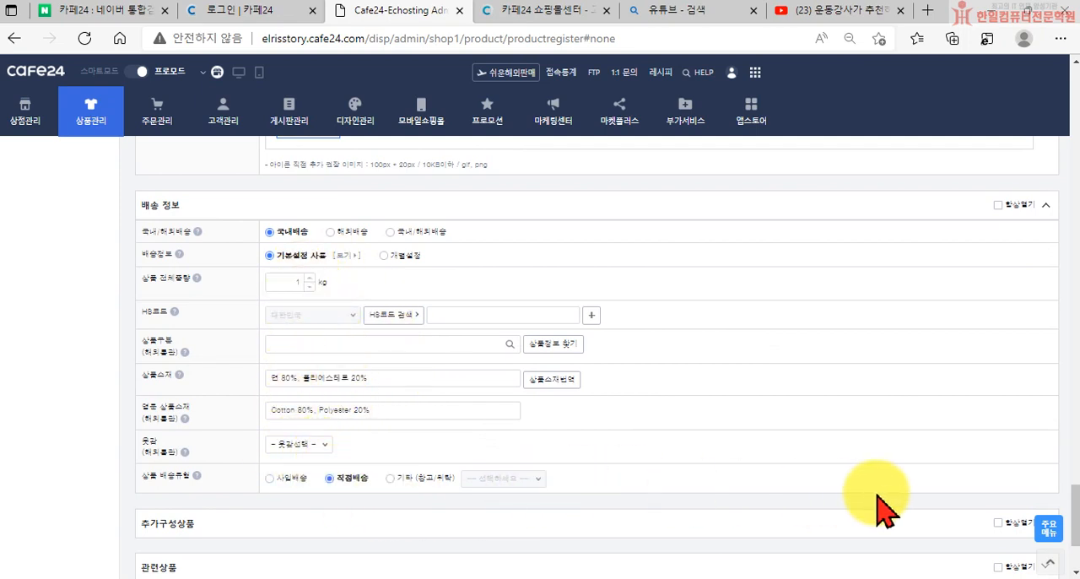
{"action": "scroll", "coordinate": [928, 498], "scroll_direction": "down", "scroll_amount": 2}
{"action": "left_click", "coordinate": [1040, 365]}
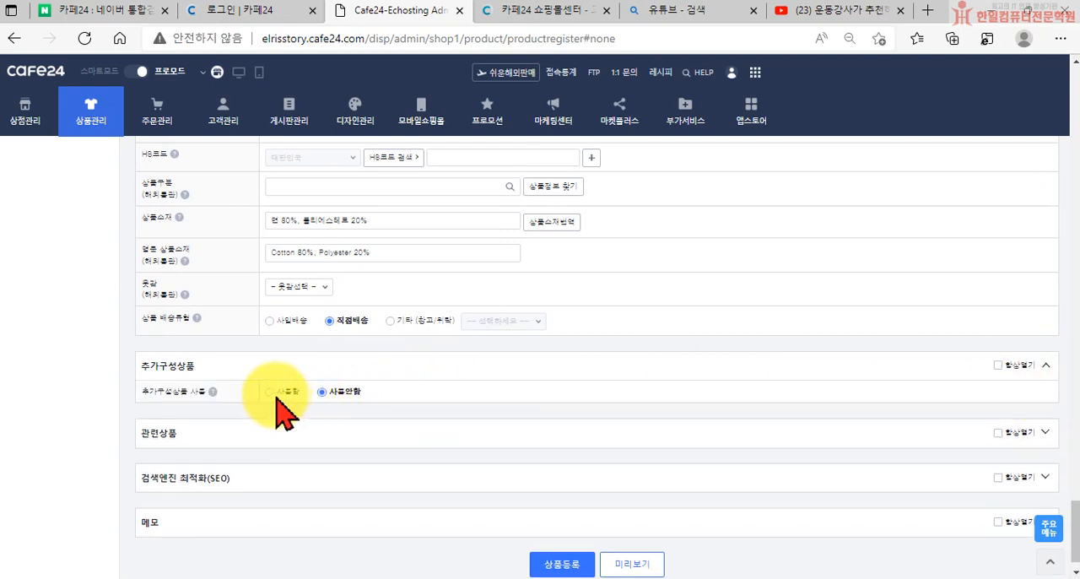
{"action": "left_click", "coordinate": [338, 390]}
{"action": "scroll", "coordinate": [470, 443], "scroll_direction": "up", "scroll_amount": 20}
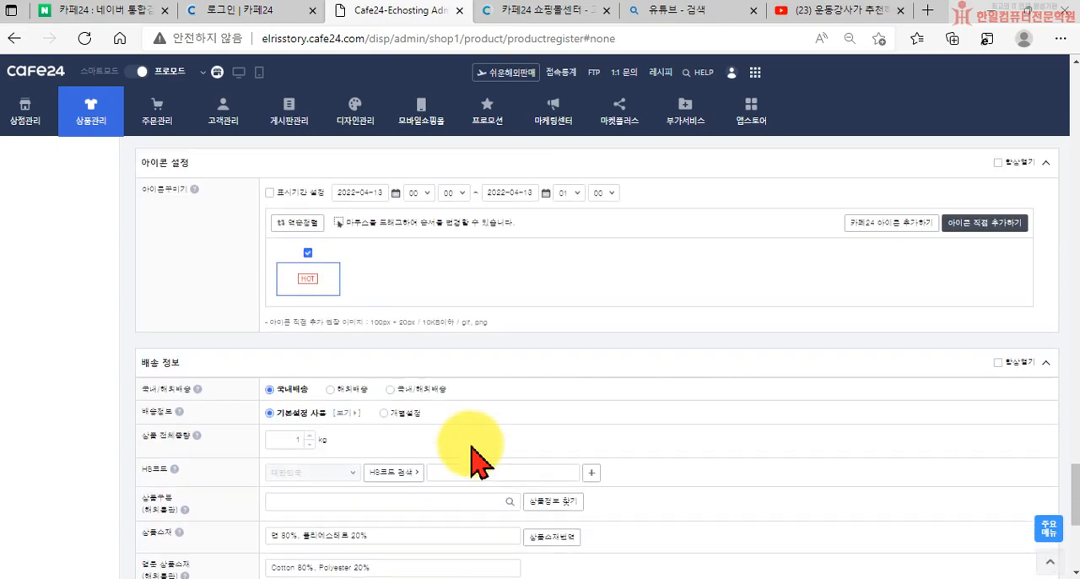
{"action": "scroll", "coordinate": [466, 425], "scroll_direction": "up", "scroll_amount": 10}
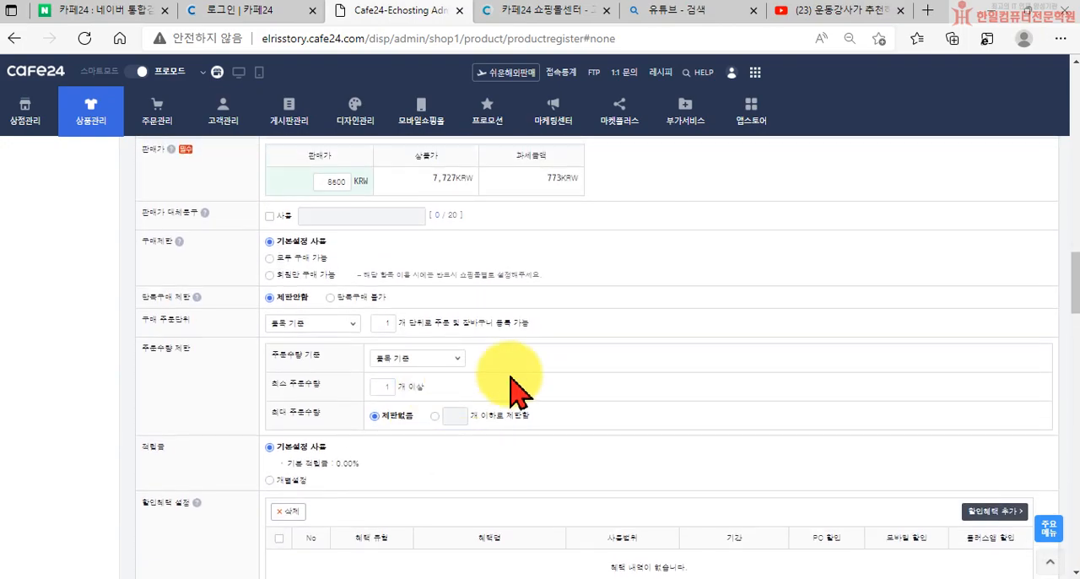
Expand the 관련상품 section, switch related products to 사용함 to view its options, and set it back to 사용안함
{"action": "scroll", "coordinate": [626, 446], "scroll_direction": "down", "scroll_amount": 10}
{"action": "scroll", "coordinate": [631, 464], "scroll_direction": "down", "scroll_amount": 15}
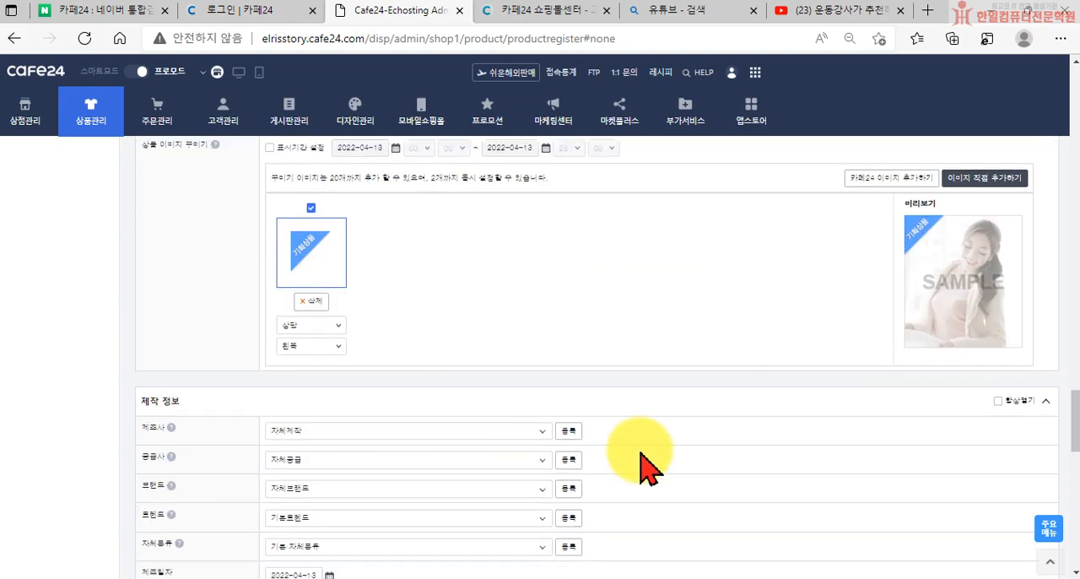
{"action": "scroll", "coordinate": [645, 467], "scroll_direction": "down", "scroll_amount": 1}
{"action": "scroll", "coordinate": [649, 469], "scroll_direction": "down", "scroll_amount": 1}
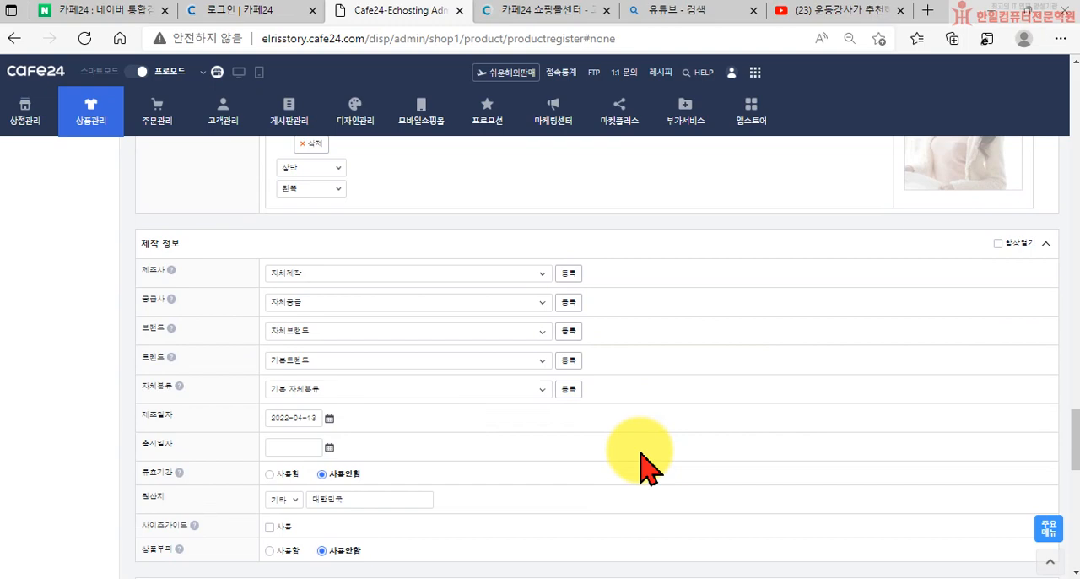
{"action": "scroll", "coordinate": [540, 477], "scroll_direction": "down", "scroll_amount": 8}
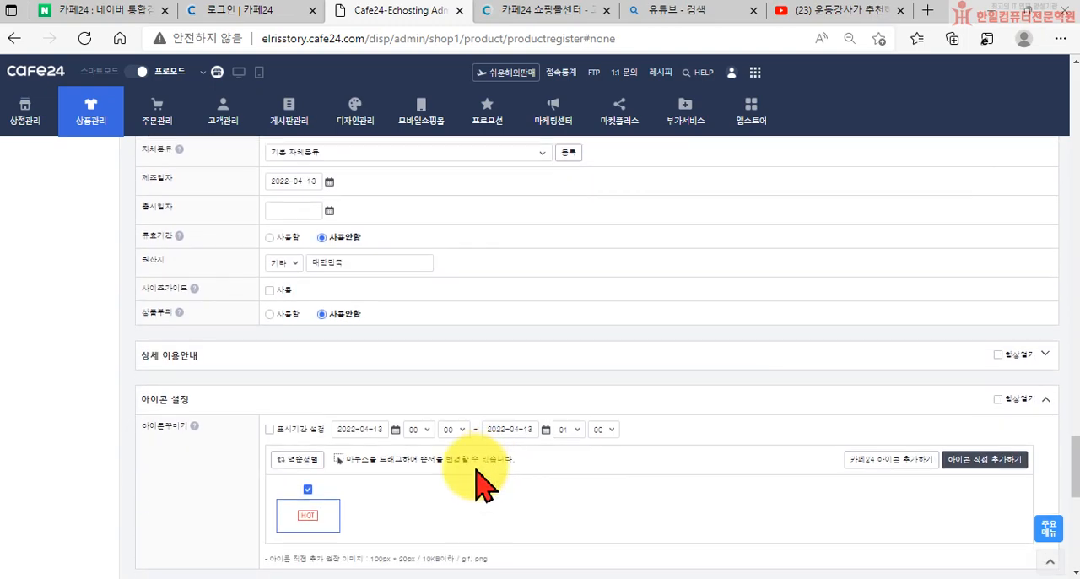
{"action": "scroll", "coordinate": [421, 485], "scroll_direction": "down", "scroll_amount": 3}
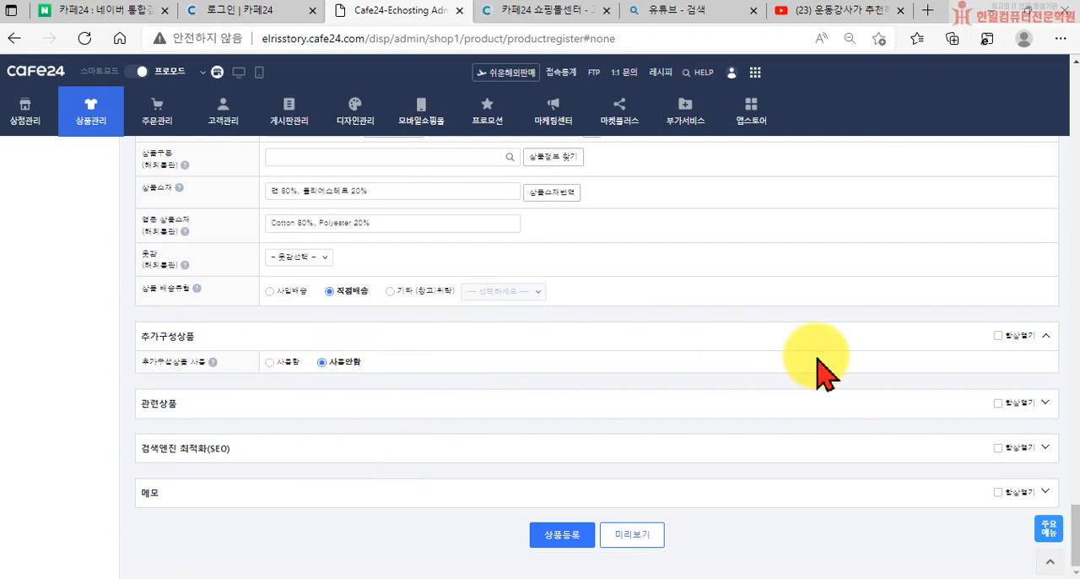
{"action": "left_click", "coordinate": [1046, 404]}
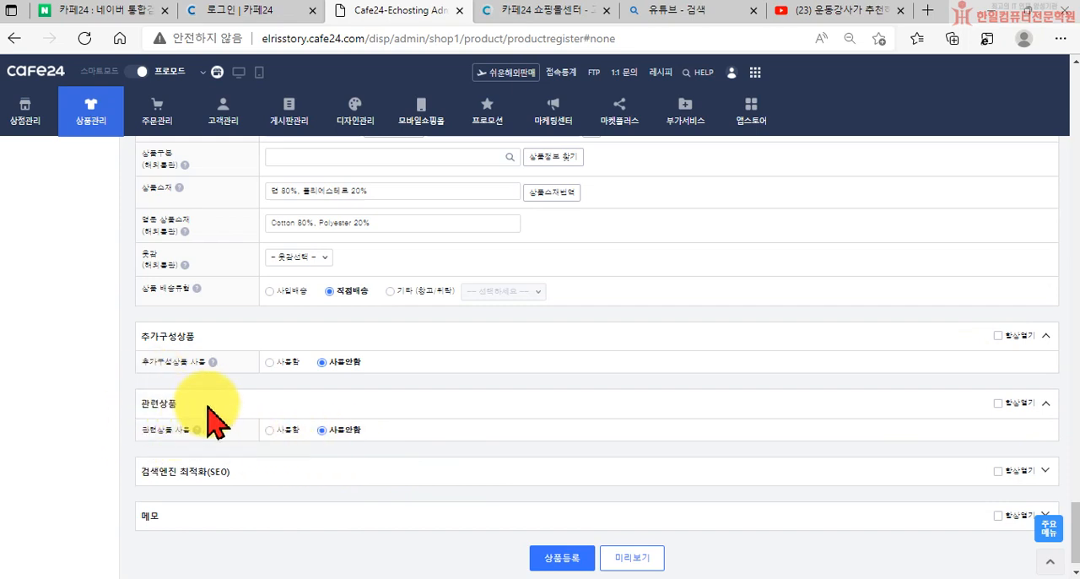
{"action": "left_click", "coordinate": [268, 431]}
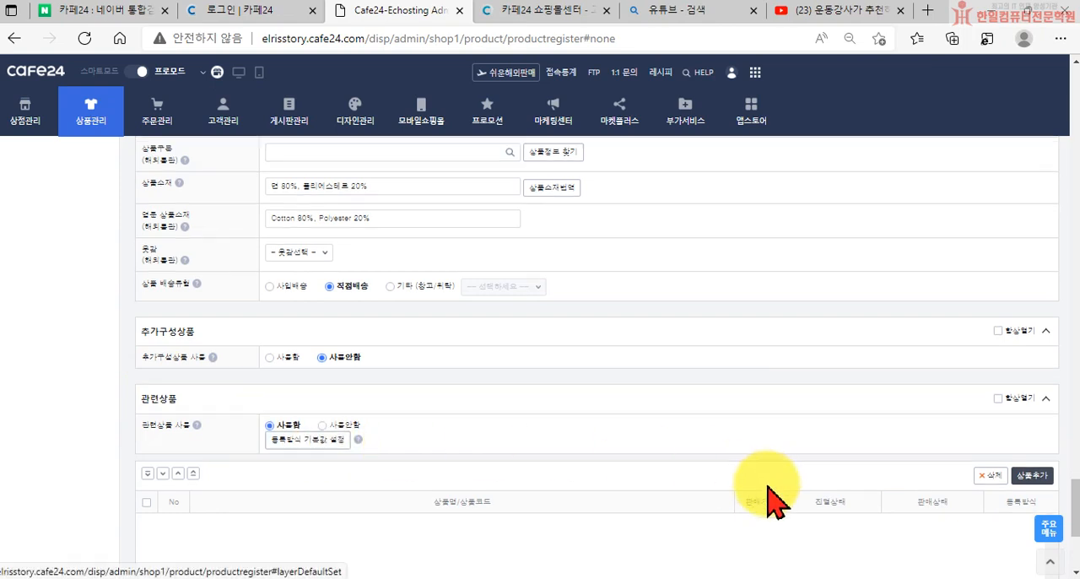
{"action": "scroll", "coordinate": [928, 447], "scroll_direction": "down", "scroll_amount": 1}
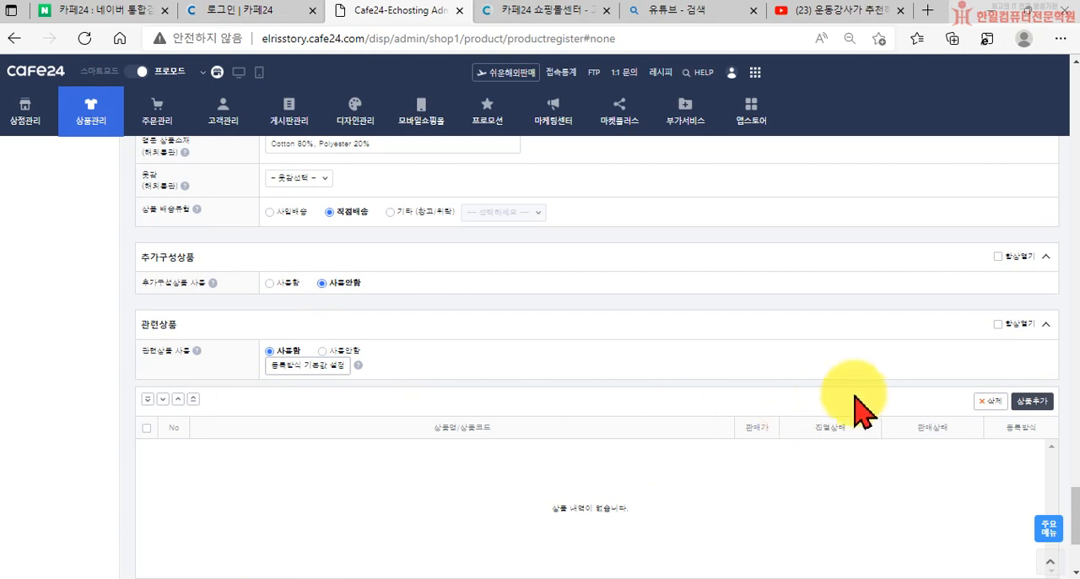
{"action": "left_click", "coordinate": [321, 351]}
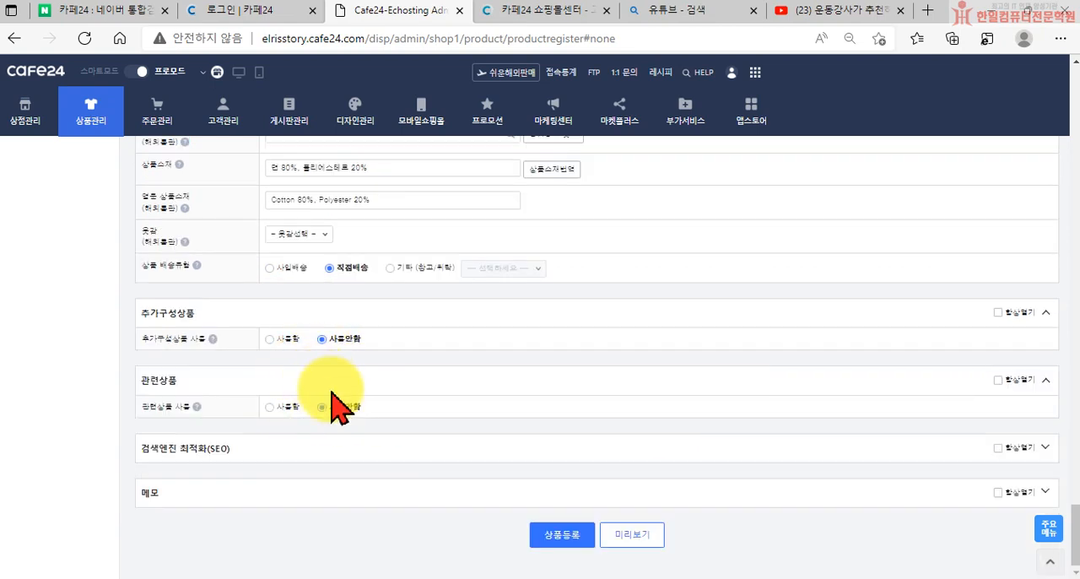
Expand the 검색엔진 최적화(SEO) section and examine its fields, especially the keywords in 메타태그3 : Keywords
{"action": "left_click", "coordinate": [1045, 448]}
{"action": "scroll", "coordinate": [482, 417], "scroll_direction": "down", "scroll_amount": 2}
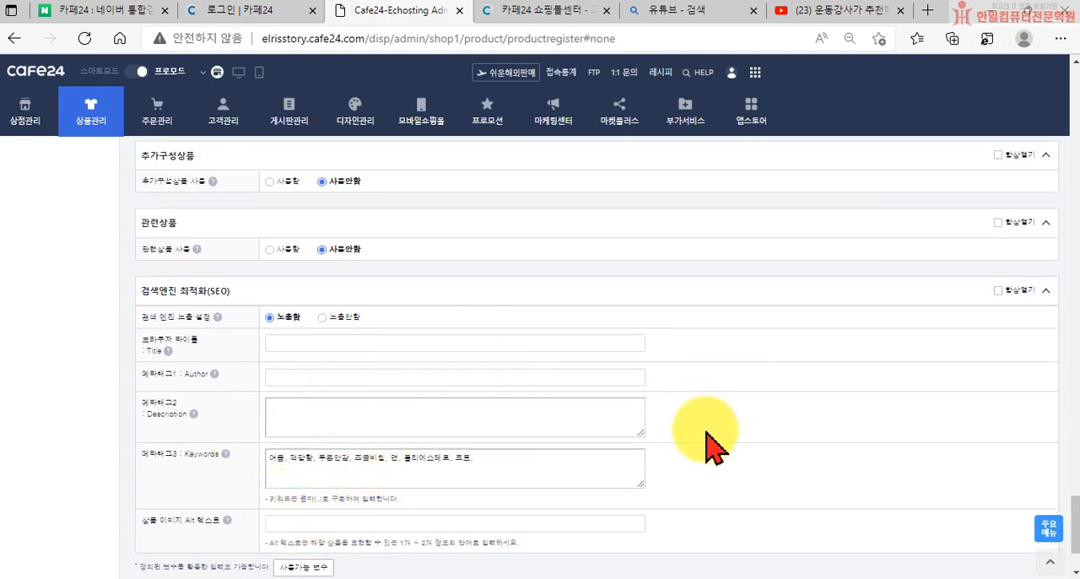
{"action": "scroll", "coordinate": [707, 443], "scroll_direction": "down", "scroll_amount": 2}
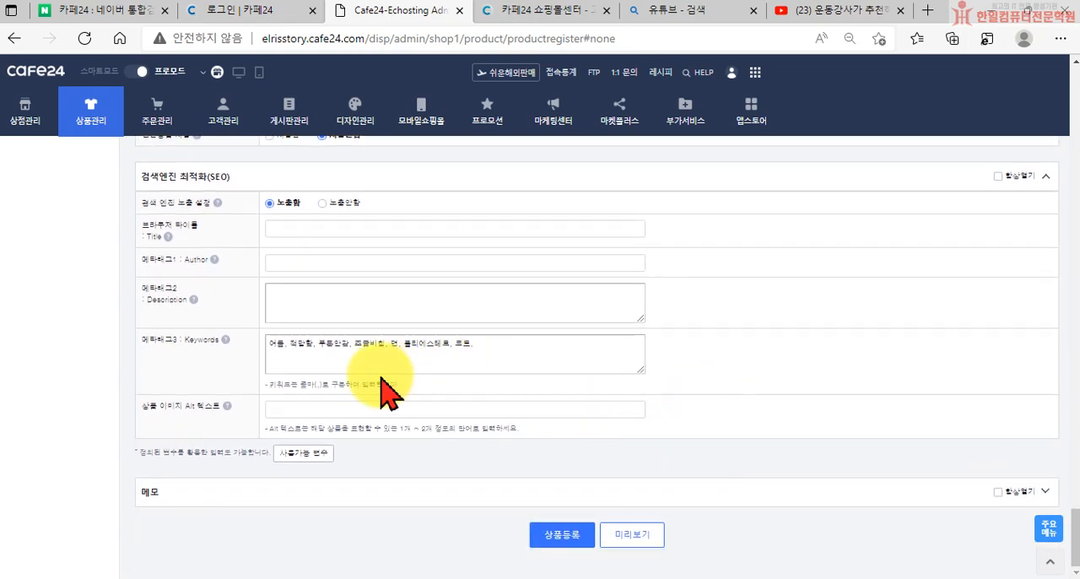
{"action": "left_click", "coordinate": [277, 352]}
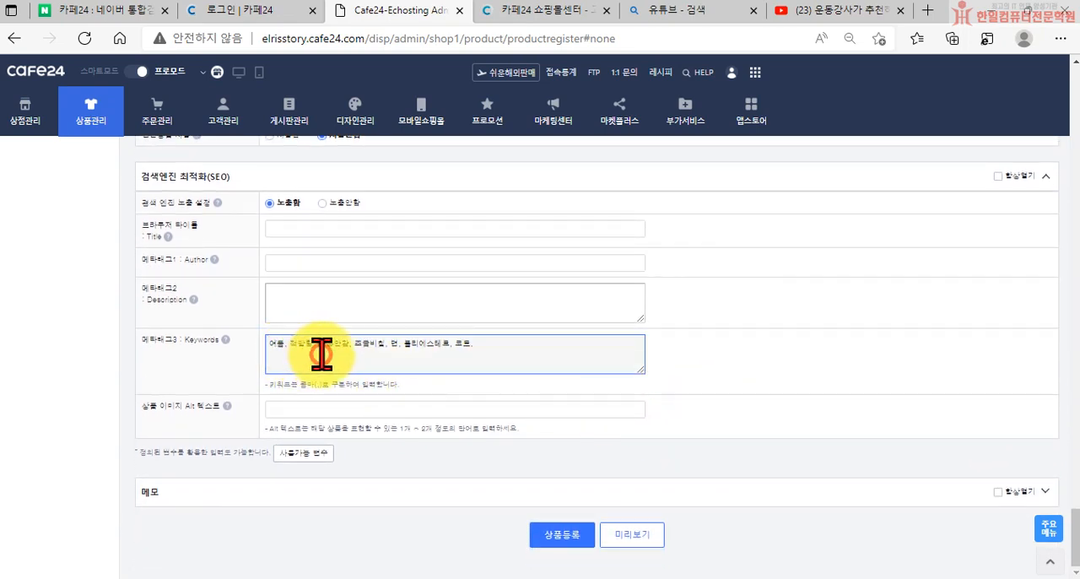
{"action": "left_click_drag", "start_coordinate": [284, 352], "coordinate": [509, 352]}
{"action": "left_click", "coordinate": [534, 354]}
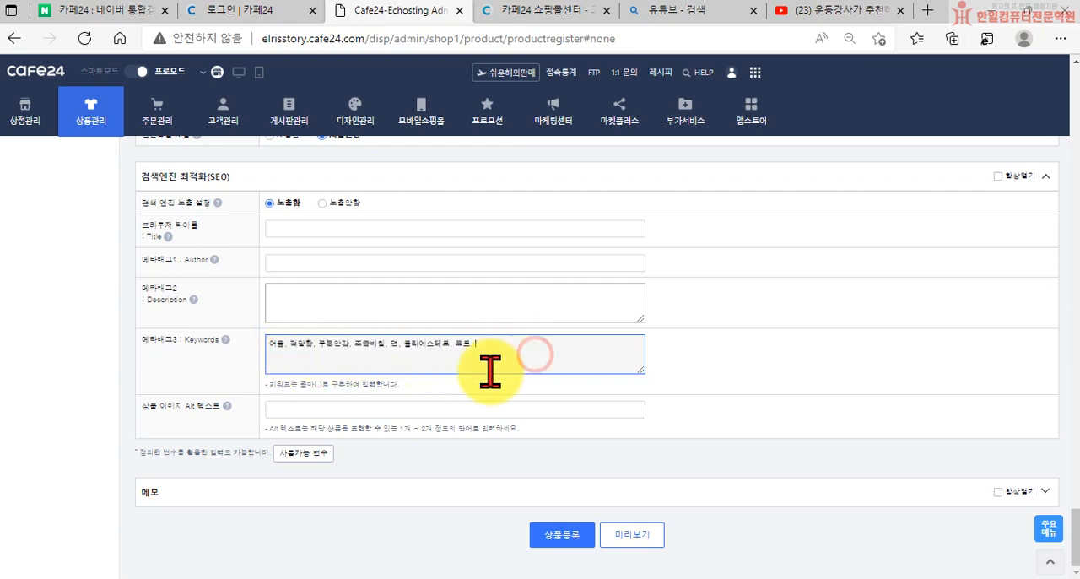
{"action": "scroll", "coordinate": [472, 382], "scroll_direction": "up", "scroll_amount": 2}
{"action": "scroll", "coordinate": [299, 470], "scroll_direction": "down", "scroll_amount": 1}
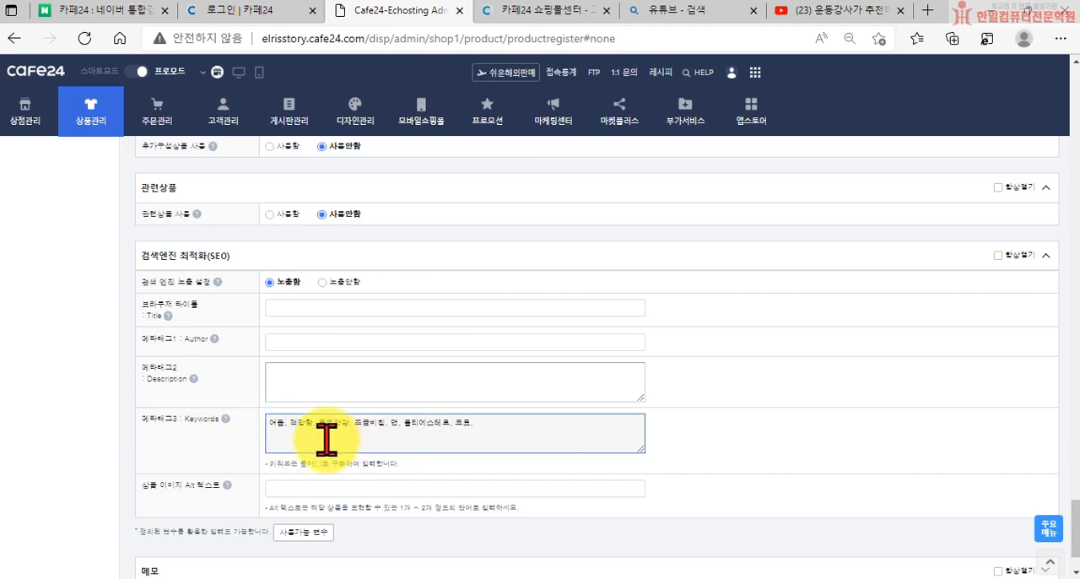
{"action": "left_click", "coordinate": [463, 431]}
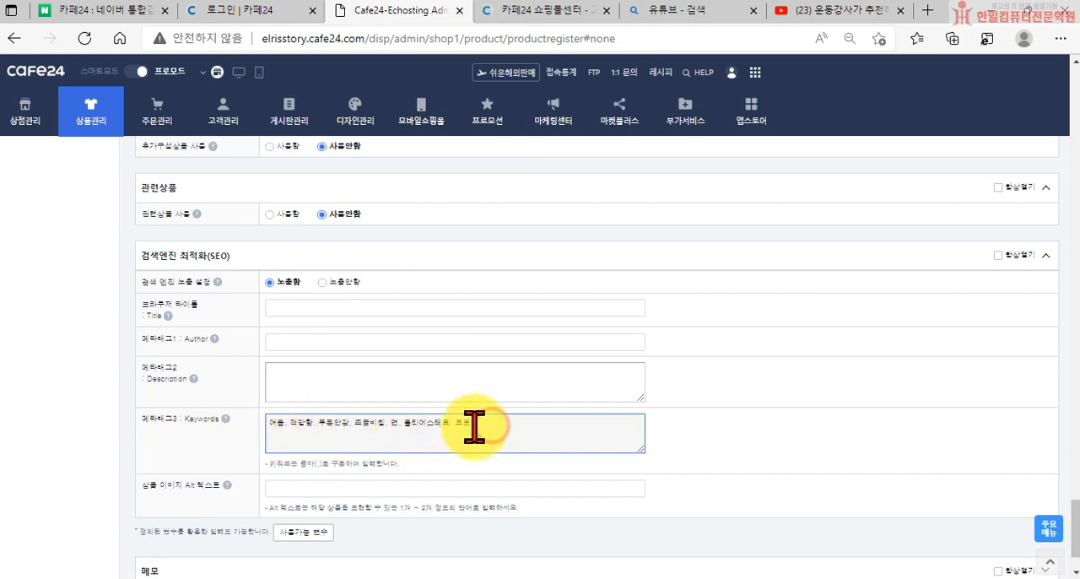
{"action": "left_click_drag", "start_coordinate": [475, 427], "coordinate": [265, 429]}
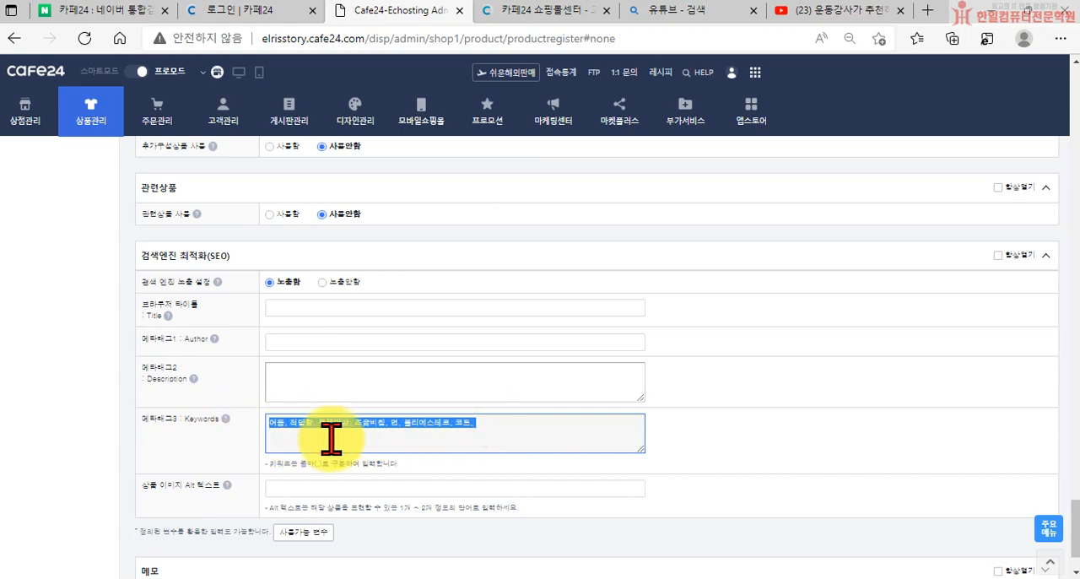
{"action": "scroll", "coordinate": [554, 441], "scroll_direction": "down", "scroll_amount": 1}
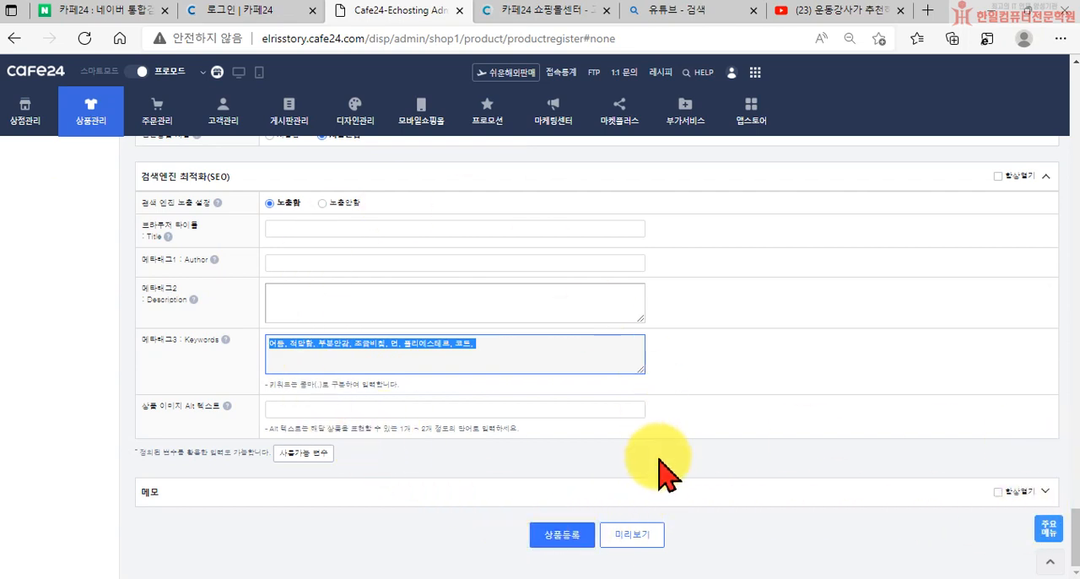
Register the product with the completed form and acknowledge the save message
{"action": "left_click", "coordinate": [411, 533]}
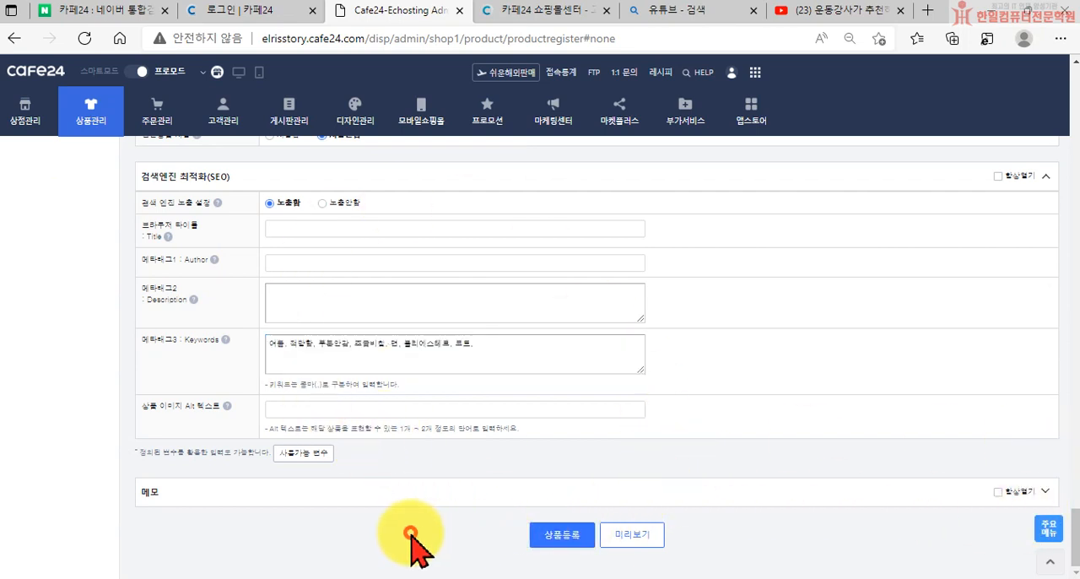
{"action": "left_click", "coordinate": [549, 535]}
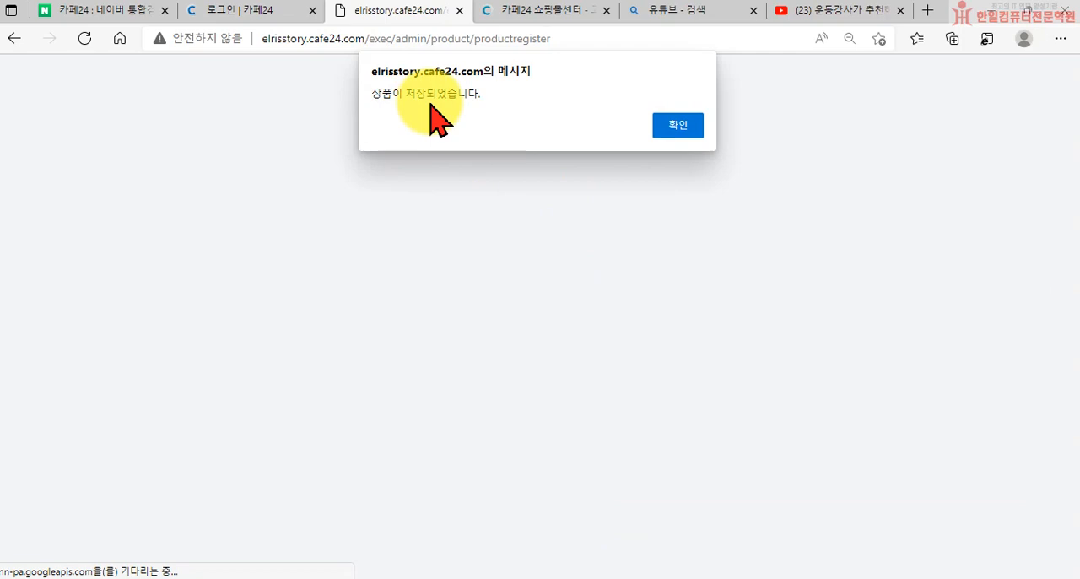
{"action": "left_click", "coordinate": [678, 127]}
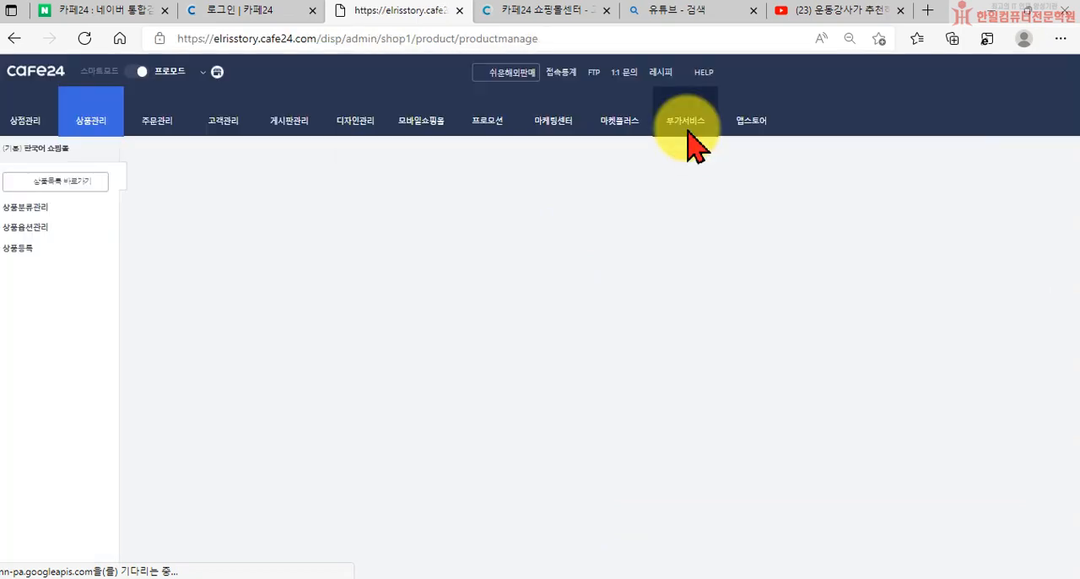
Open the shop's PC storefront, close the sale popup, check the product under 추천상품, and set 쇼핑몰 관리자 기능 to 사용안함
{"action": "left_click", "coordinate": [239, 73]}
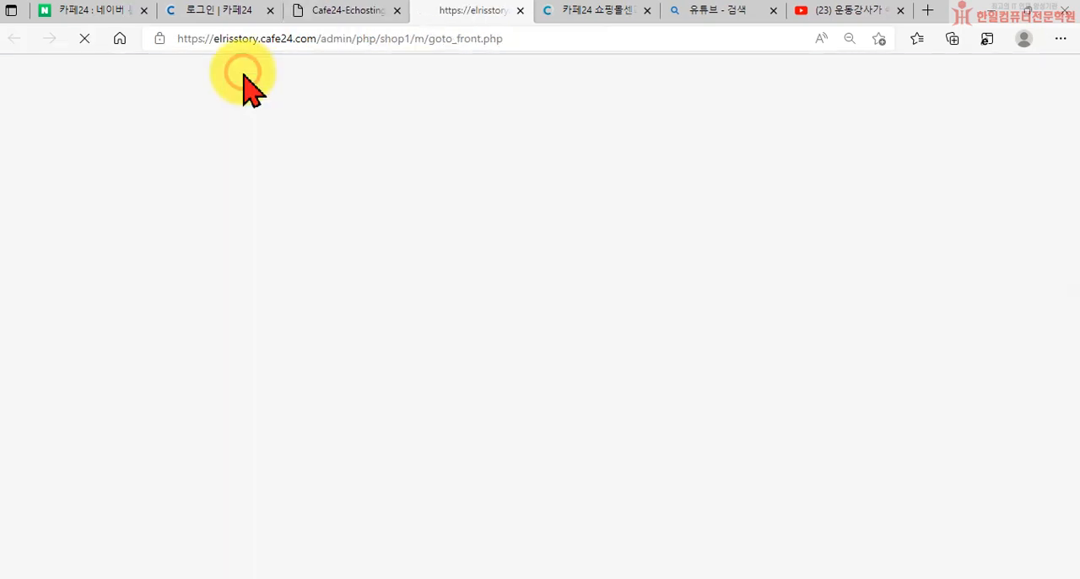
{"action": "scroll", "coordinate": [465, 356], "scroll_direction": "down", "scroll_amount": 2}
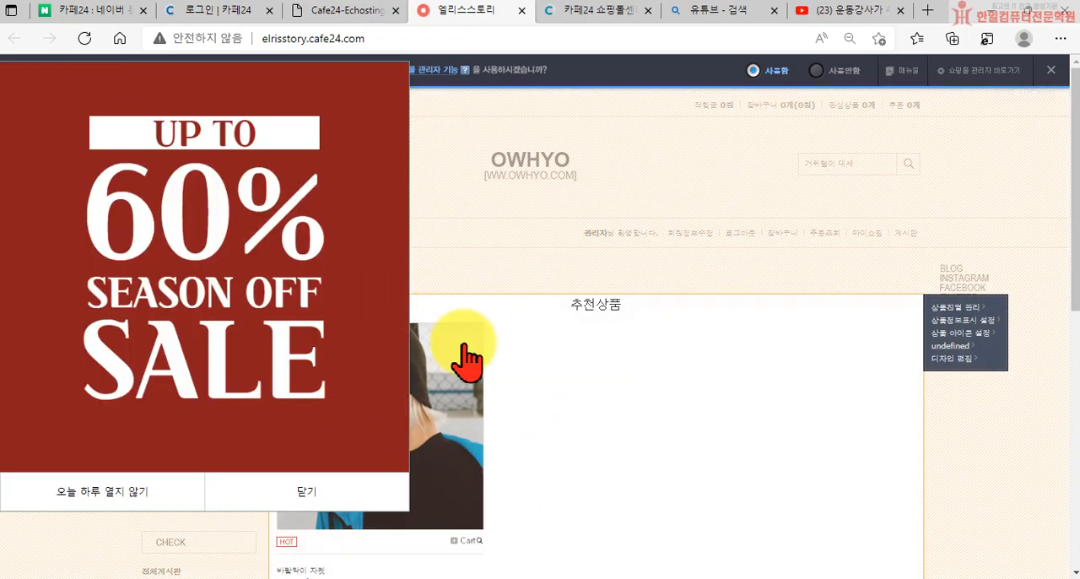
{"action": "left_click", "coordinate": [327, 336]}
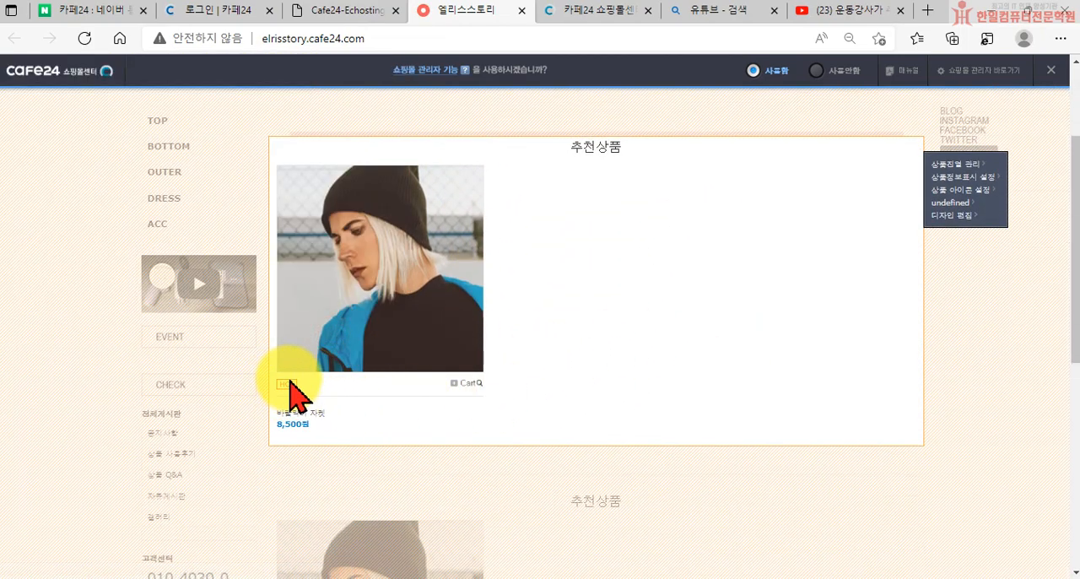
{"action": "scroll", "coordinate": [291, 397], "scroll_direction": "down", "scroll_amount": 4}
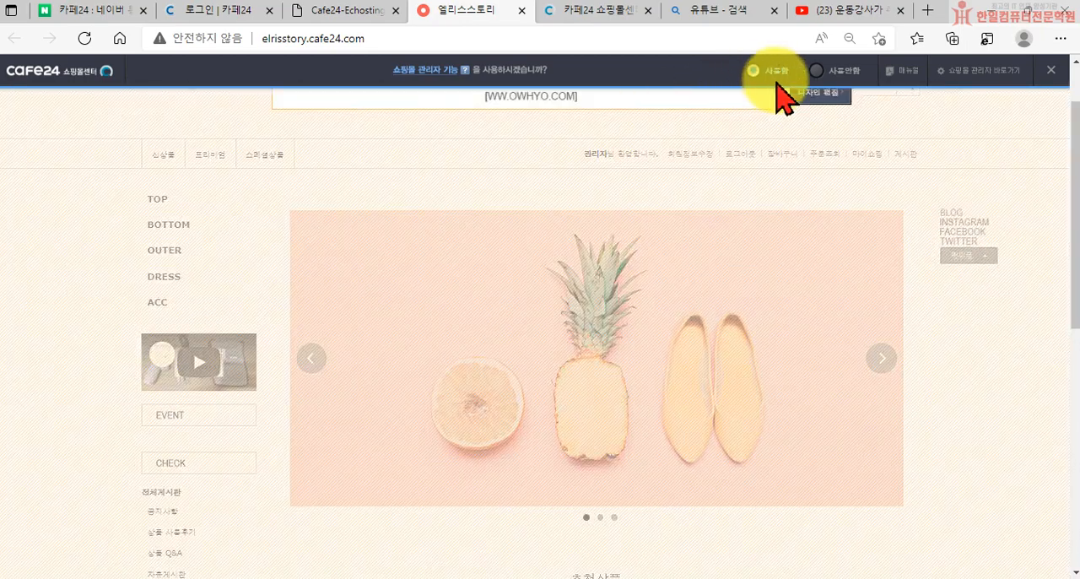
{"action": "left_click", "coordinate": [815, 71]}
View the TOP category and the OUTER category, checking how the product's ribbon and HOT icon are displayed in OUTER
{"action": "mouse_move", "coordinate": [167, 212]}
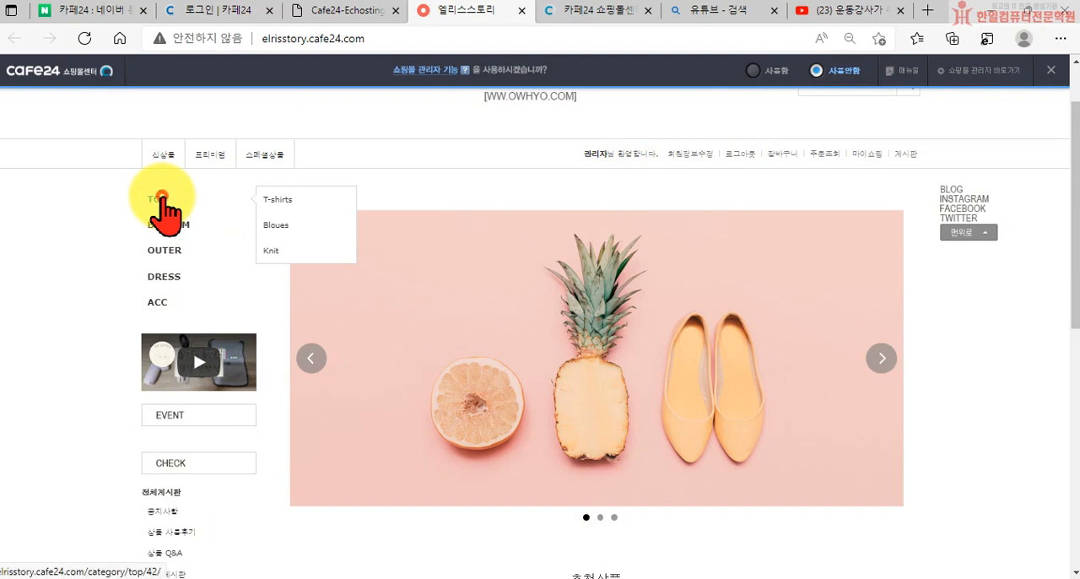
{"action": "left_click", "coordinate": [160, 200]}
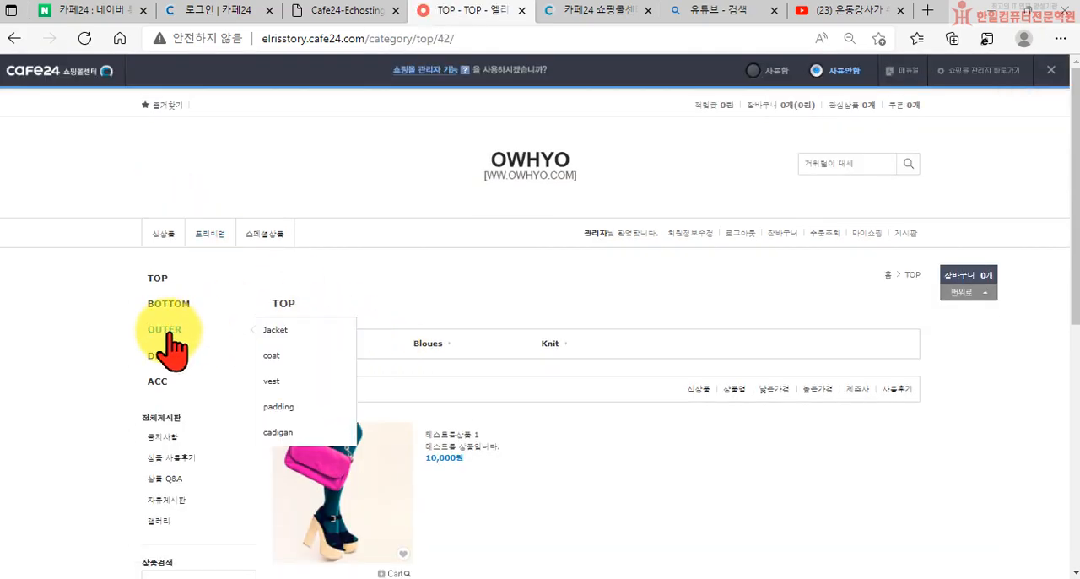
{"action": "left_click", "coordinate": [166, 333]}
{"action": "scroll", "coordinate": [338, 337], "scroll_direction": "down", "scroll_amount": 5}
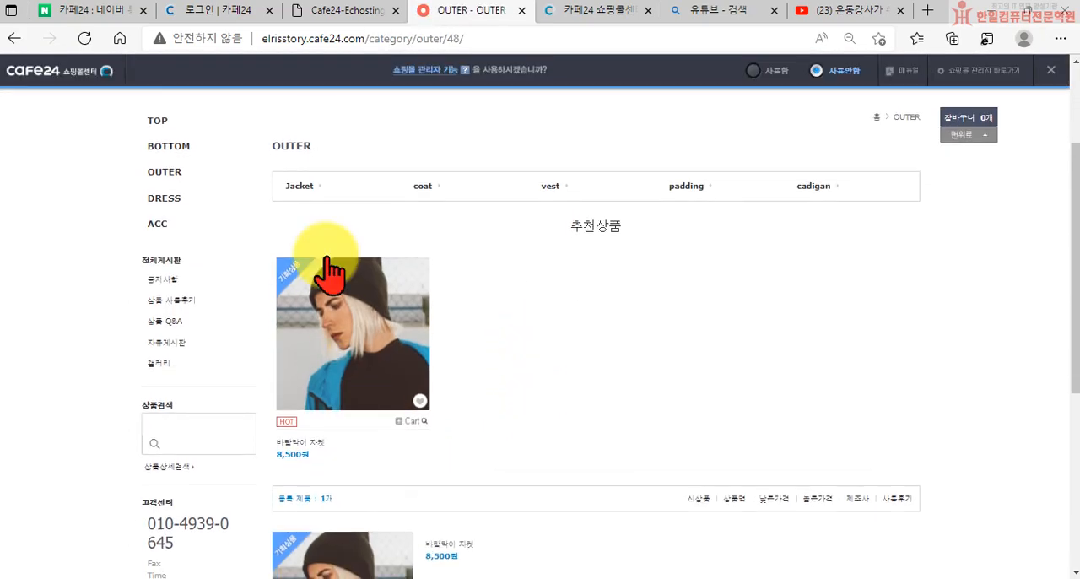
{"action": "scroll", "coordinate": [574, 366], "scroll_direction": "up", "scroll_amount": 2}
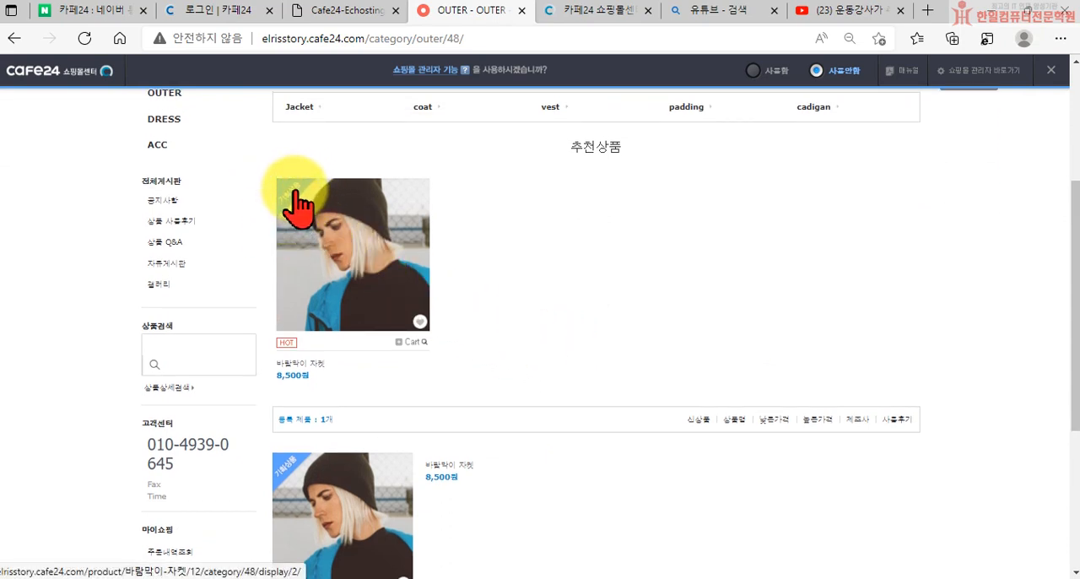
{"action": "scroll", "coordinate": [526, 429], "scroll_direction": "down", "scroll_amount": 1}
{"action": "scroll", "coordinate": [525, 430], "scroll_direction": "up", "scroll_amount": 3}
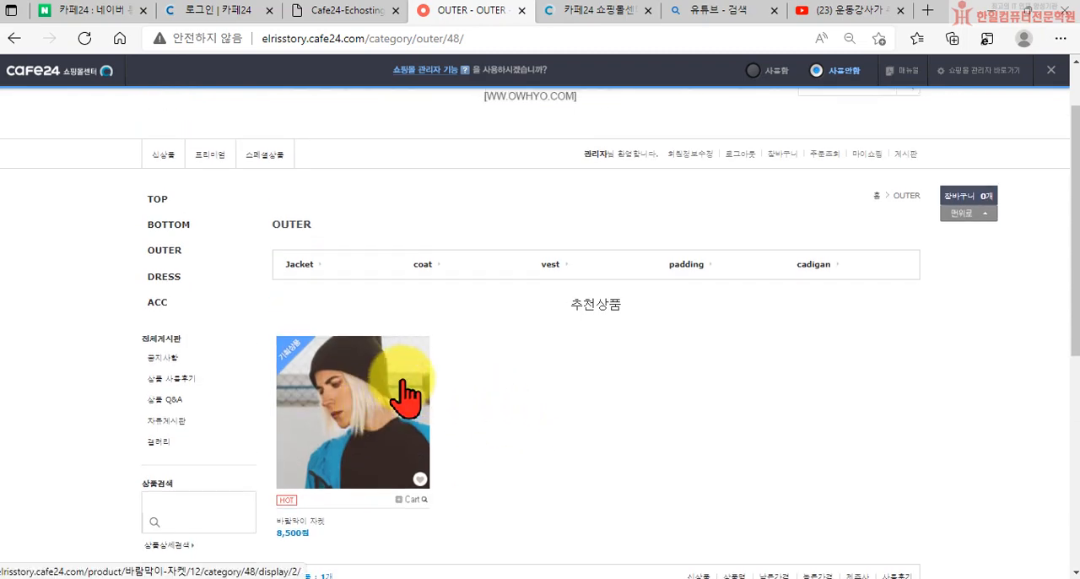
Return to the admin product list, open 바람막이 자켓 to review its category and main display settings, and close its edit window
{"action": "left_click", "coordinate": [299, 13]}
{"action": "scroll", "coordinate": [286, 393], "scroll_direction": "down", "scroll_amount": 4}
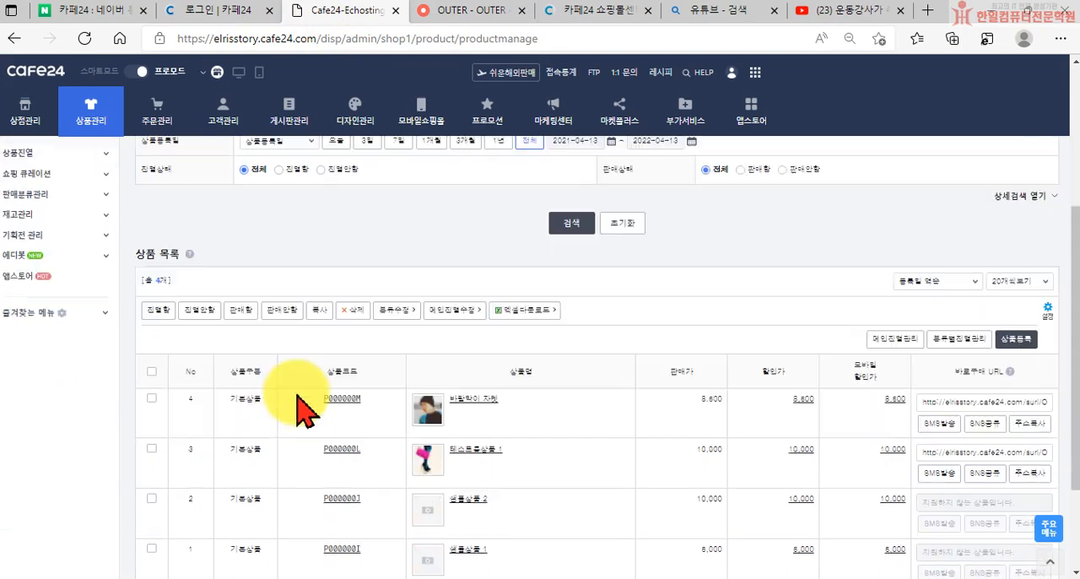
{"action": "scroll", "coordinate": [299, 403], "scroll_direction": "down", "scroll_amount": 2}
{"action": "left_click", "coordinate": [474, 272]}
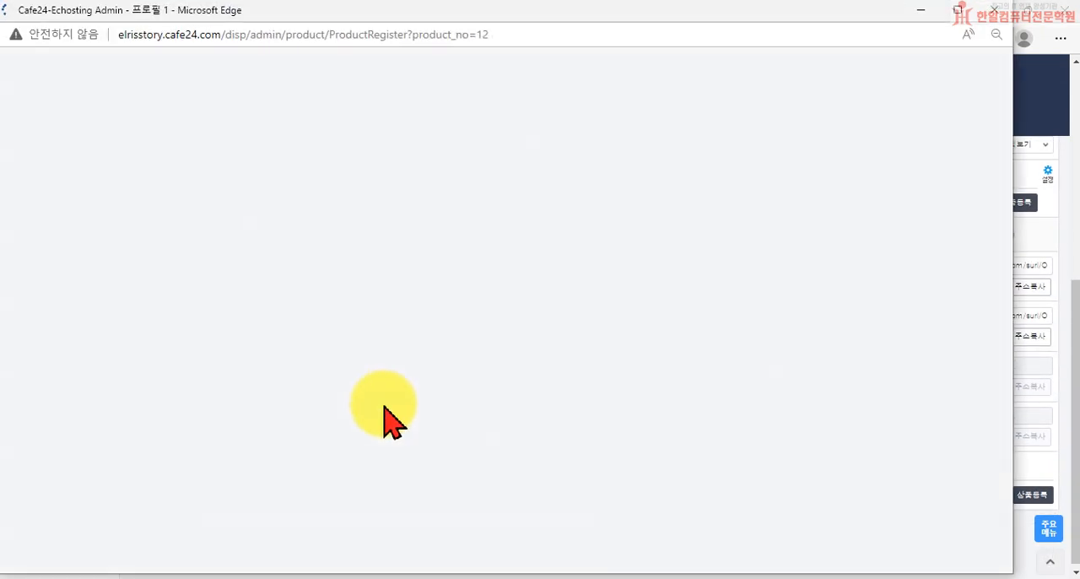
{"action": "scroll", "coordinate": [313, 337], "scroll_direction": "down", "scroll_amount": 5}
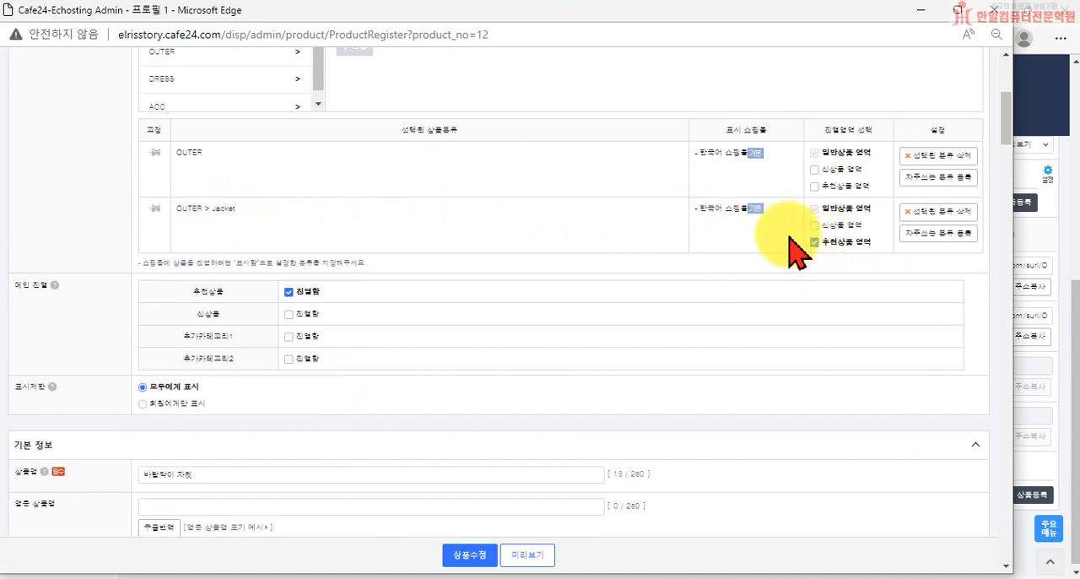
{"action": "left_click", "coordinate": [995, 12]}
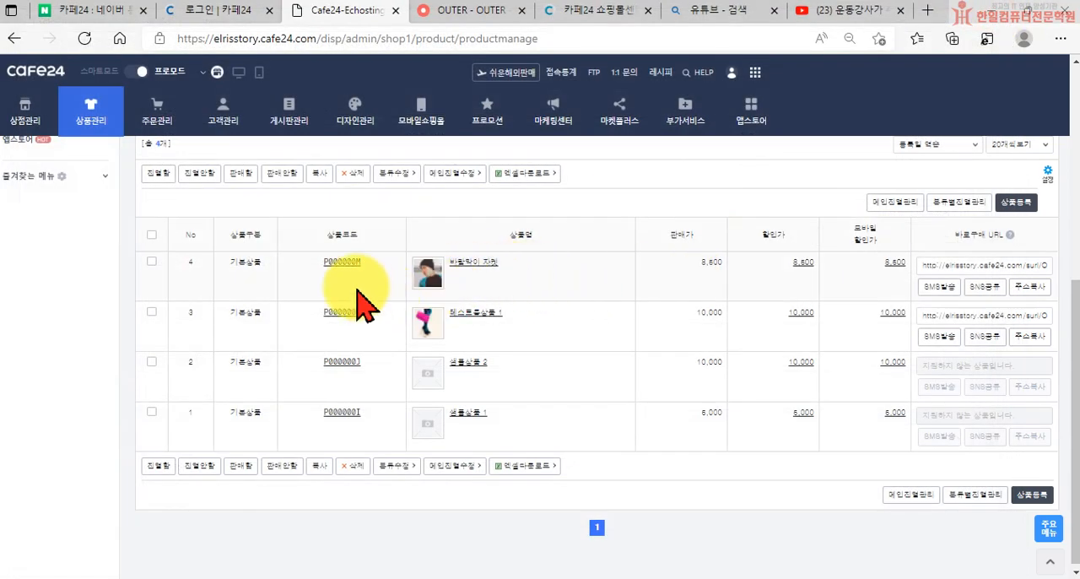
Reopen the PC storefront, close the popup, and view the Jacket subcategory under OUTER
{"action": "left_click", "coordinate": [241, 74]}
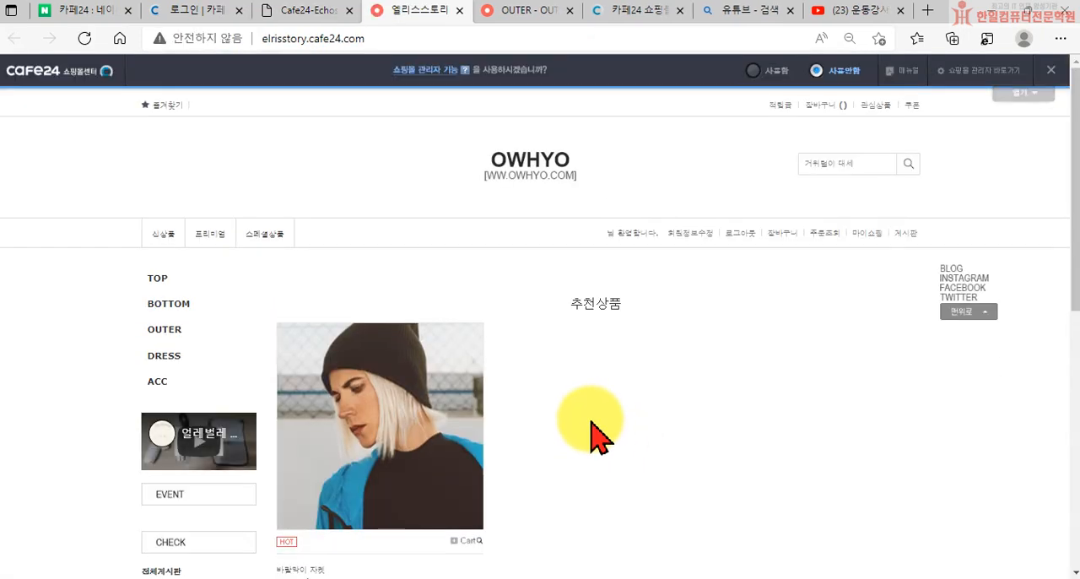
{"action": "left_click", "coordinate": [338, 497]}
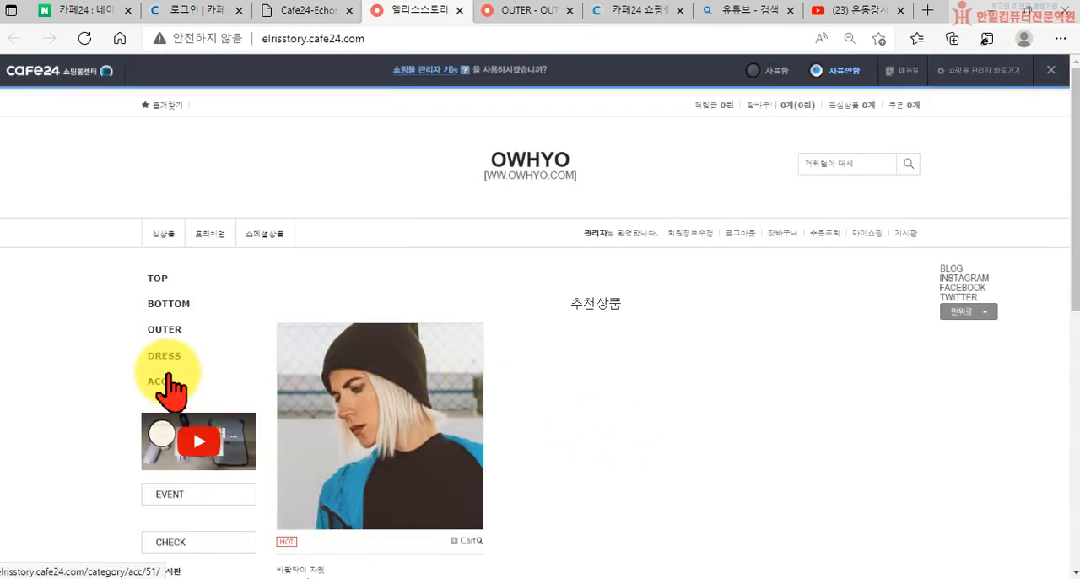
{"action": "mouse_move", "coordinate": [168, 333]}
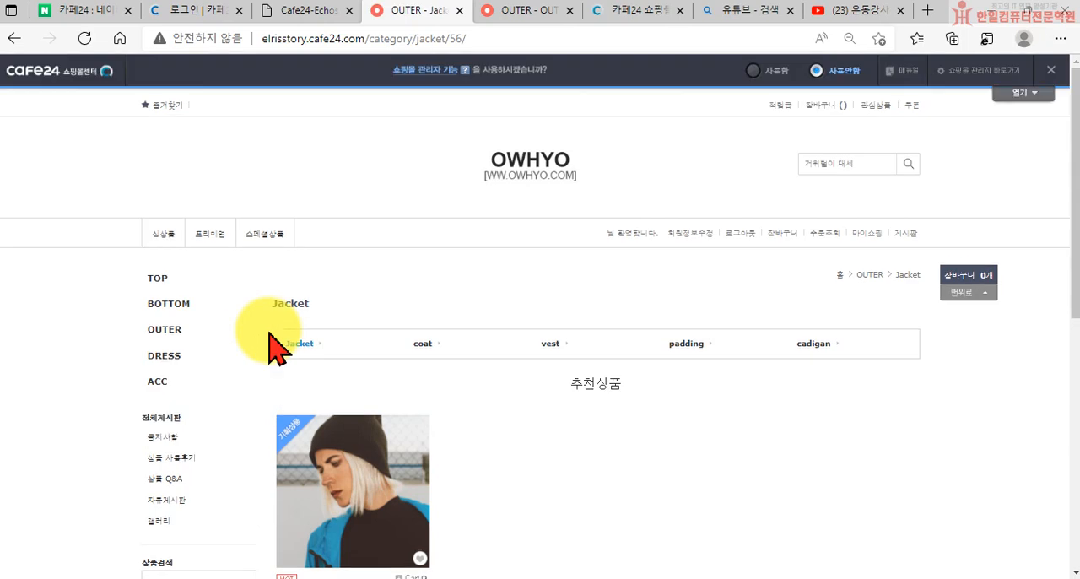
Check how the 바람막이 자켓 is displayed in the Jacket category's 추천상품 section and product list
{"action": "scroll", "coordinate": [410, 422], "scroll_direction": "down", "scroll_amount": 2}
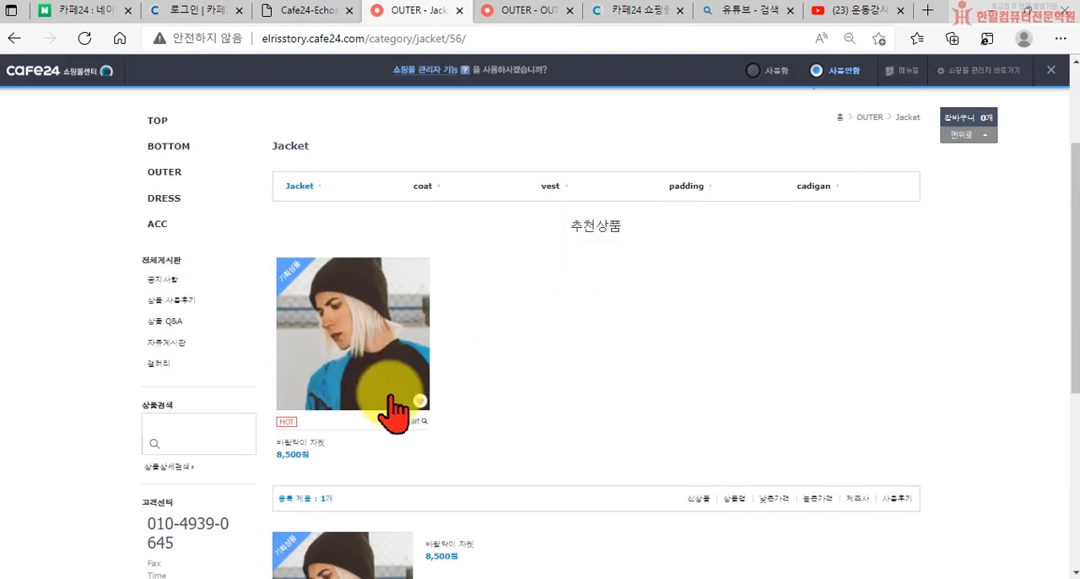
{"action": "scroll", "coordinate": [456, 386], "scroll_direction": "down", "scroll_amount": 2}
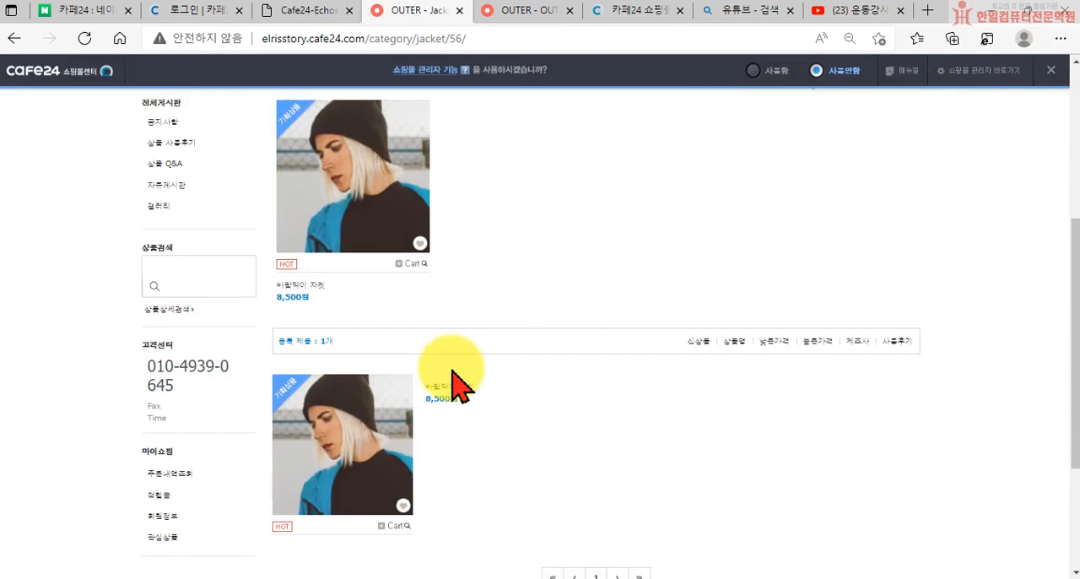
{"action": "scroll", "coordinate": [392, 320], "scroll_direction": "up", "scroll_amount": 4}
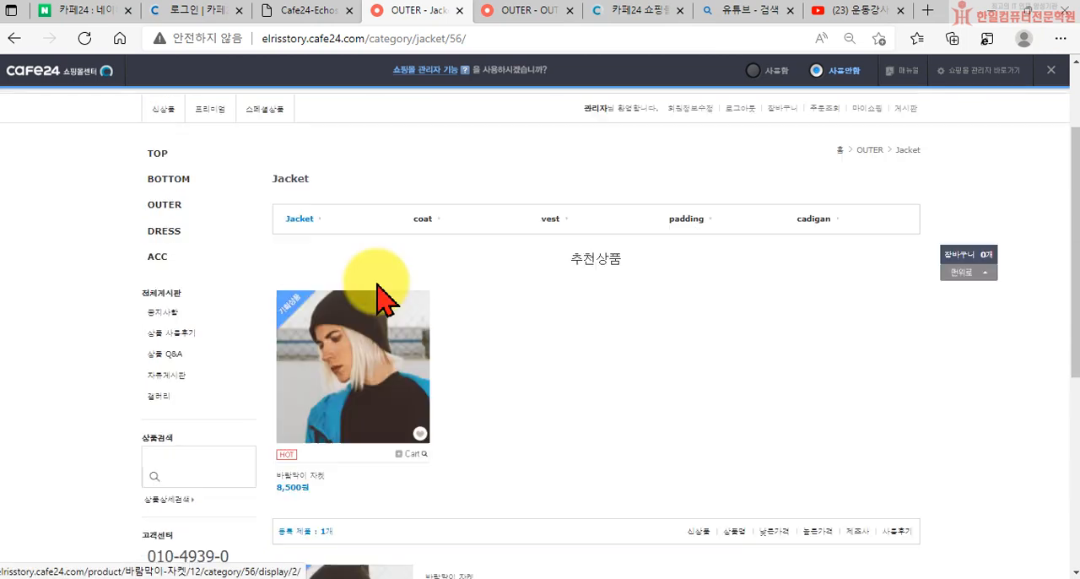
Close the Cafe24-Echosting page and return to the storefront's Jacket category page
{"action": "left_click", "coordinate": [347, 10]}
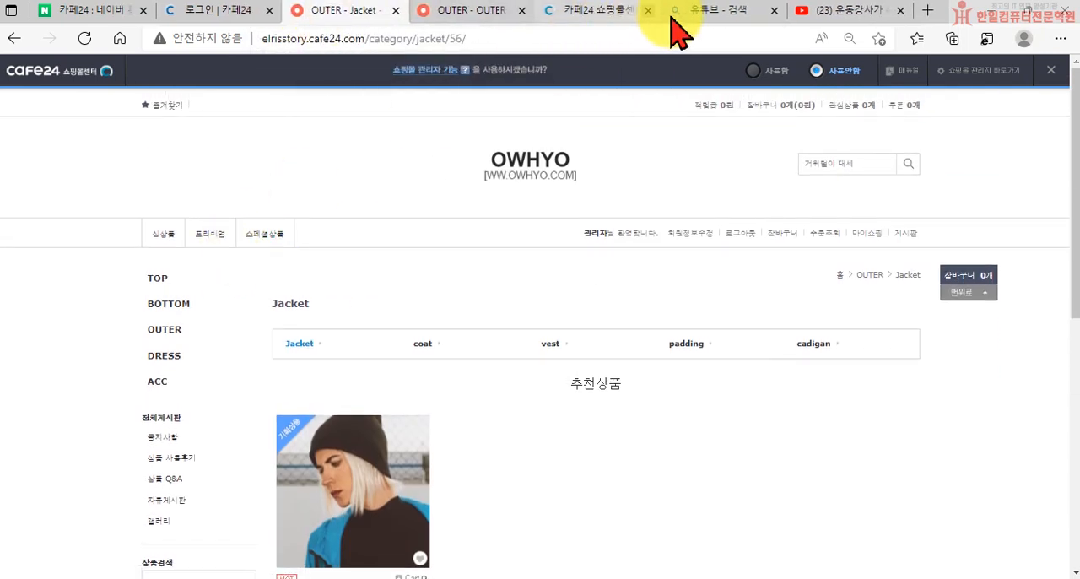
{"action": "left_click", "coordinate": [470, 12]}
{"action": "left_click", "coordinate": [229, 12]}
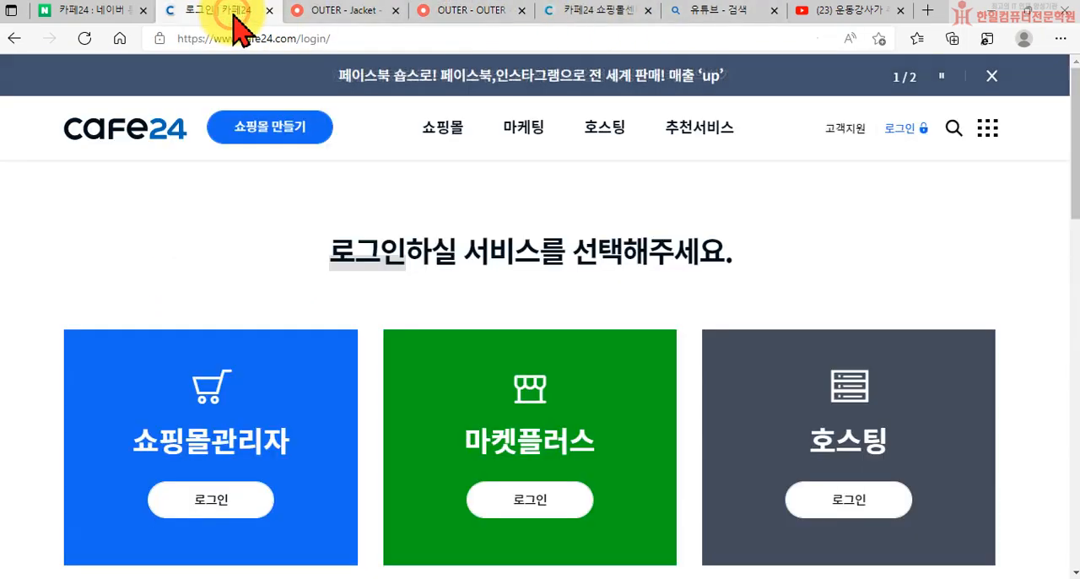
{"action": "left_click", "coordinate": [353, 12]}
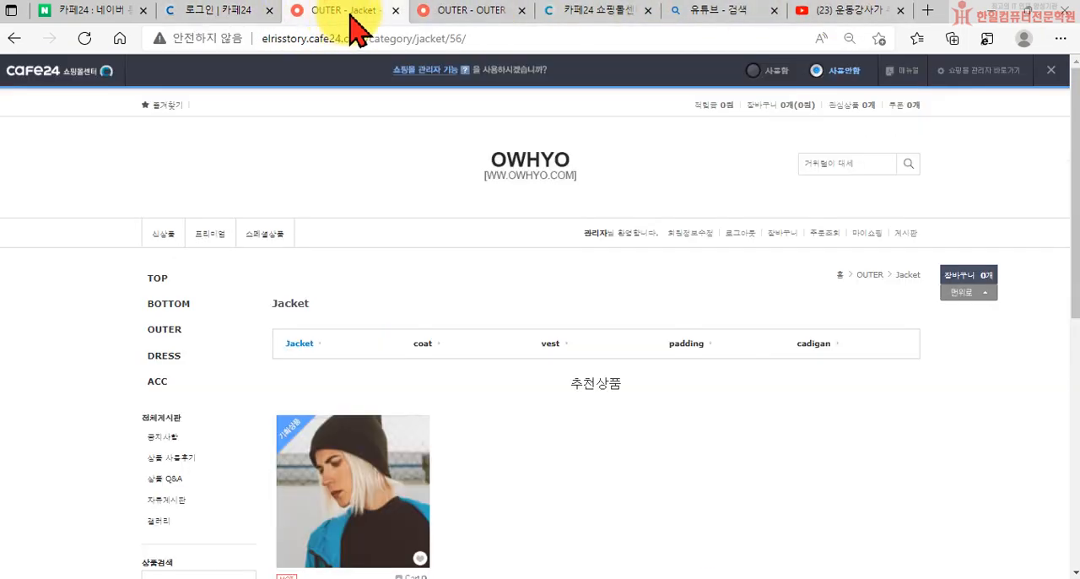
Open the 바람막이 자켓 from 추천상품 and examine its product page, including the detail images, embedded video and 상세정보 table
{"action": "scroll", "coordinate": [312, 320], "scroll_direction": "down", "scroll_amount": 2}
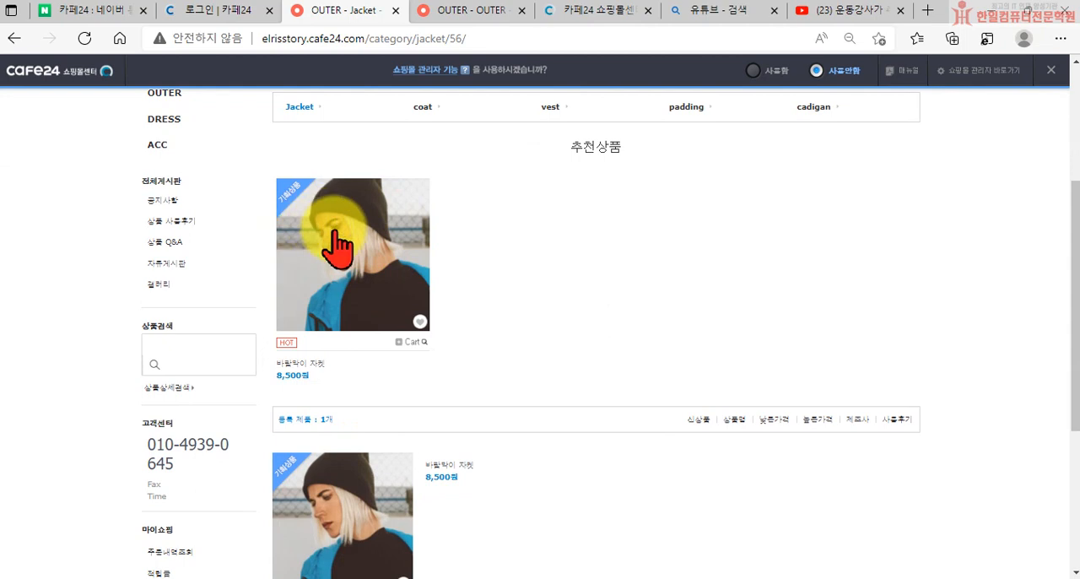
{"action": "left_click", "coordinate": [360, 283]}
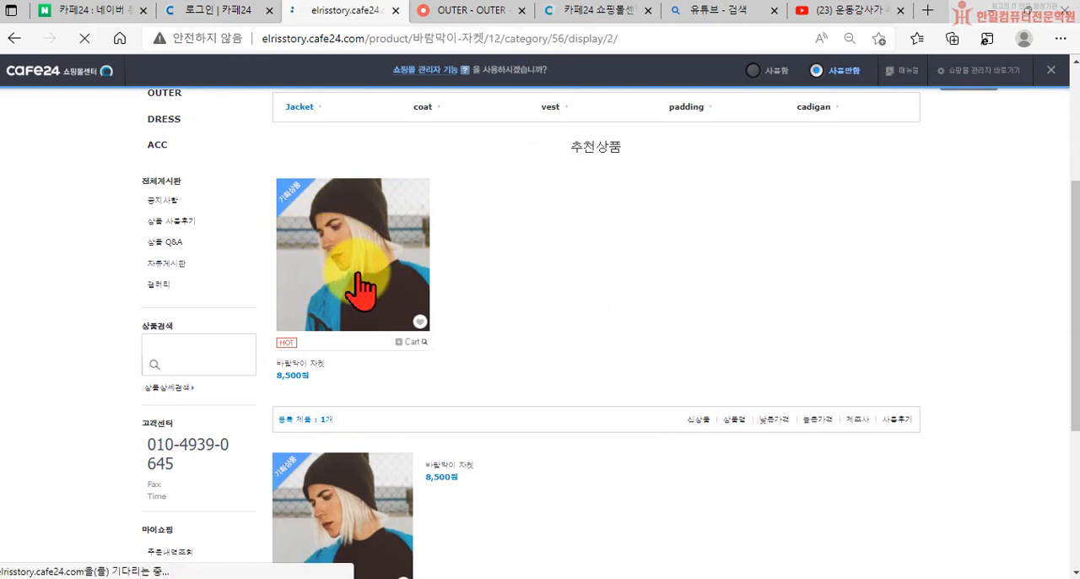
{"action": "scroll", "coordinate": [534, 362], "scroll_direction": "down", "scroll_amount": 2}
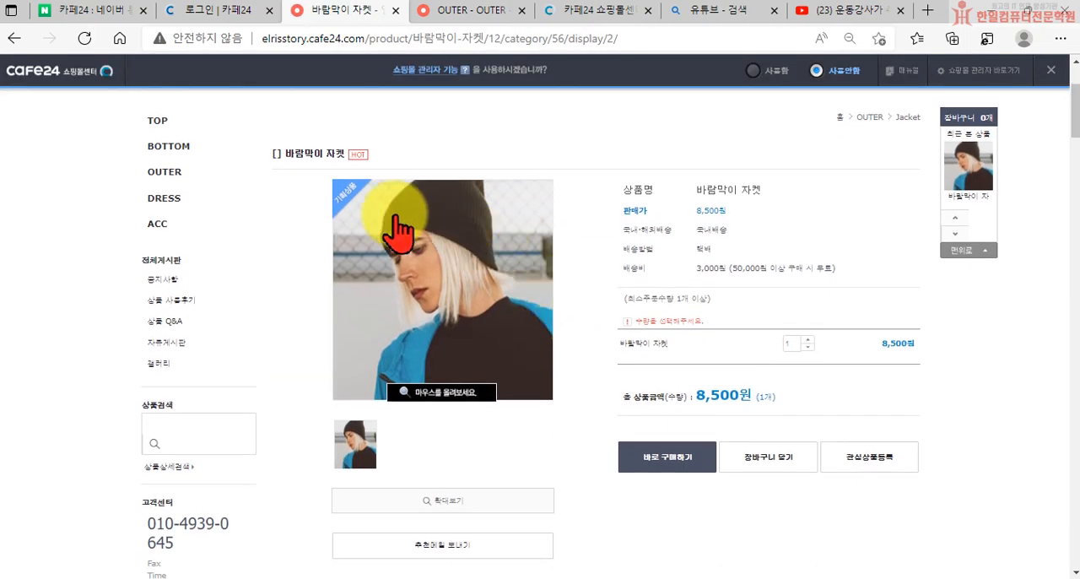
{"action": "scroll", "coordinate": [579, 205], "scroll_direction": "down", "scroll_amount": 2}
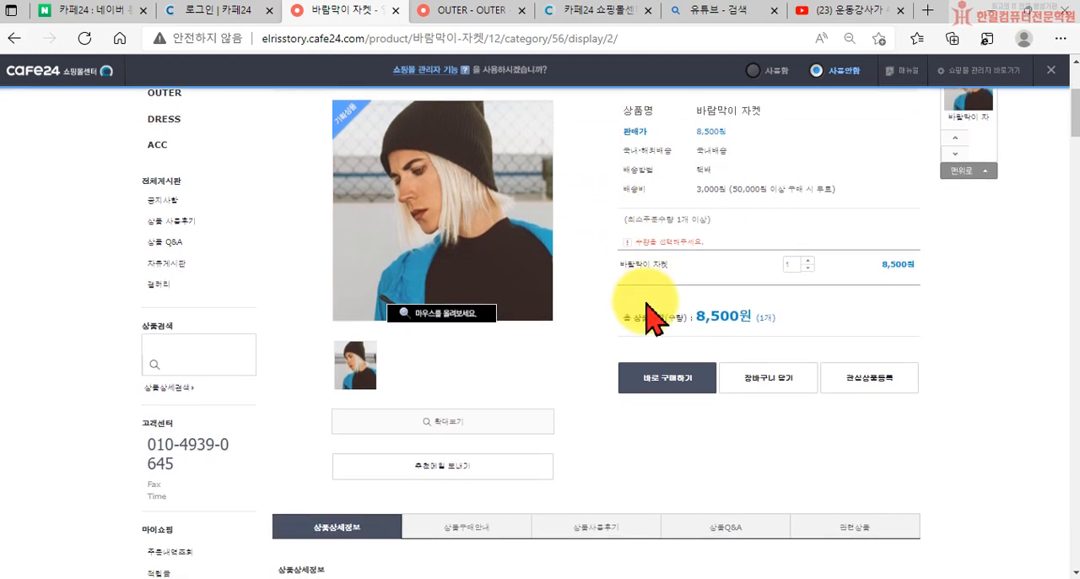
{"action": "scroll", "coordinate": [534, 312], "scroll_direction": "down", "scroll_amount": 9}
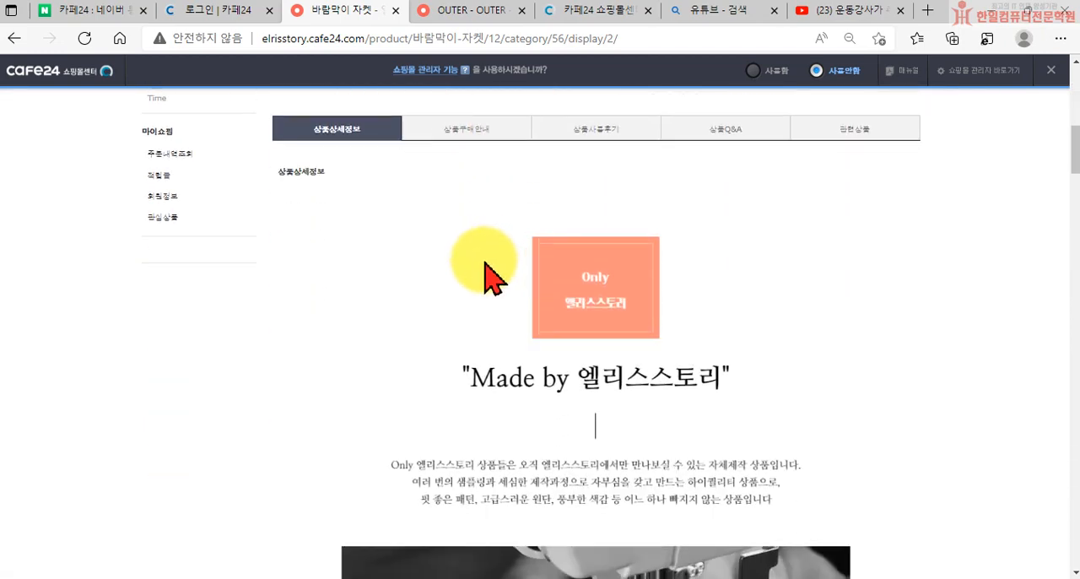
{"action": "scroll", "coordinate": [489, 269], "scroll_direction": "down", "scroll_amount": 15}
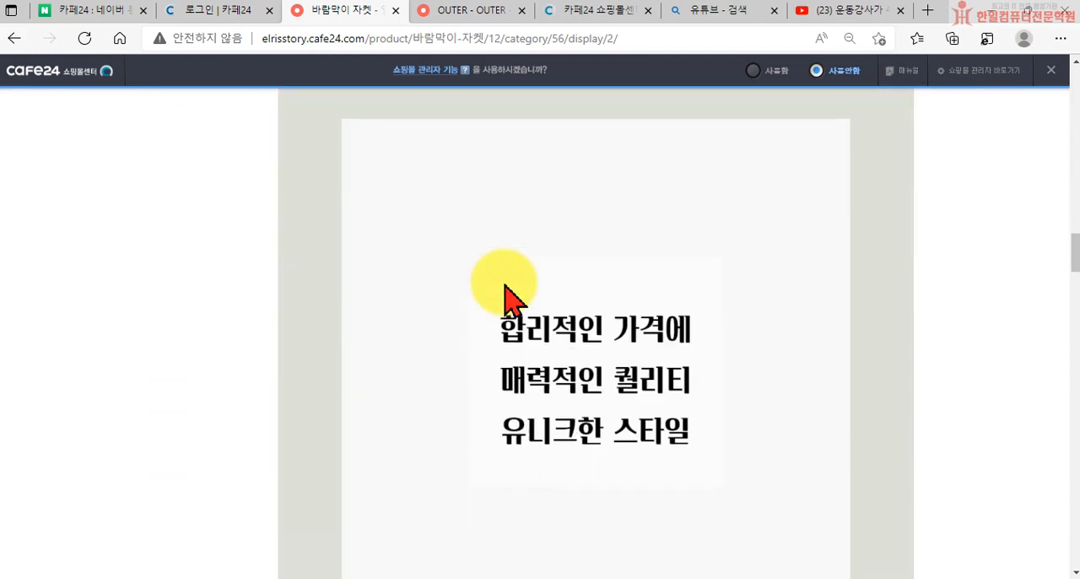
{"action": "scroll", "coordinate": [504, 285], "scroll_direction": "down", "scroll_amount": 20}
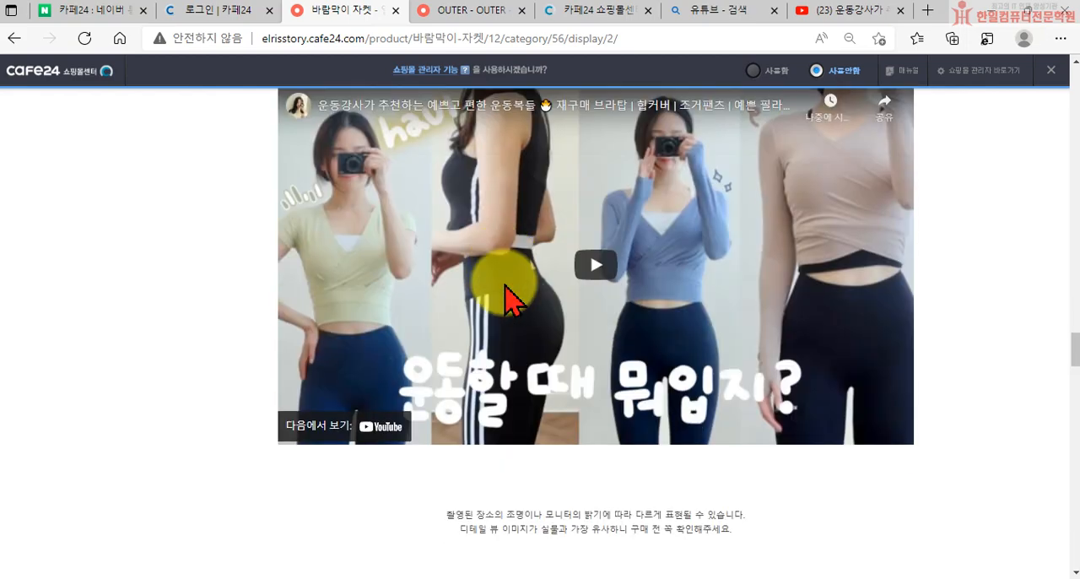
{"action": "scroll", "coordinate": [504, 285], "scroll_direction": "down", "scroll_amount": 15}
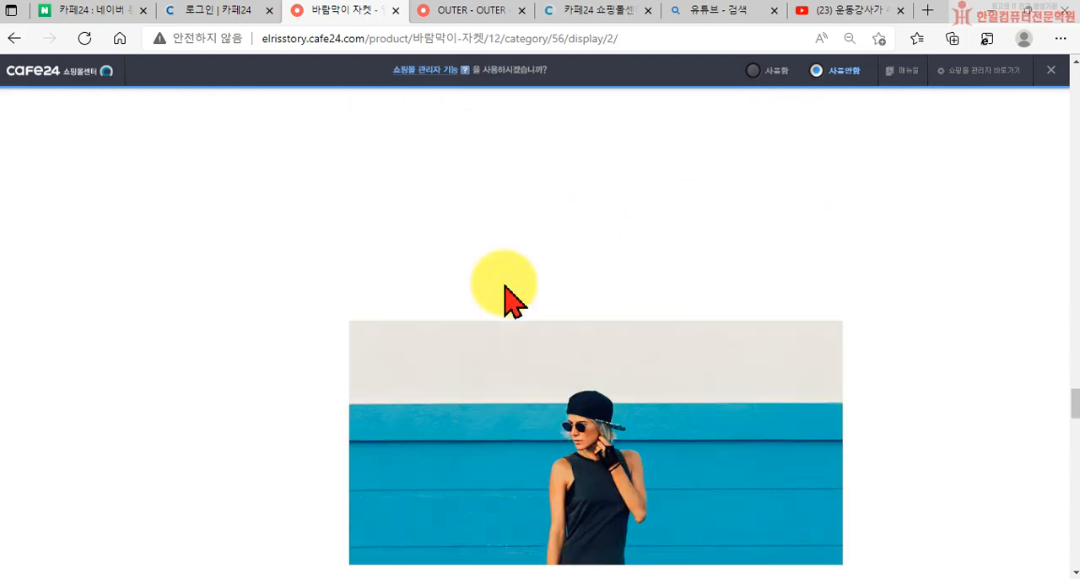
{"action": "scroll", "coordinate": [504, 286], "scroll_direction": "down", "scroll_amount": 20}
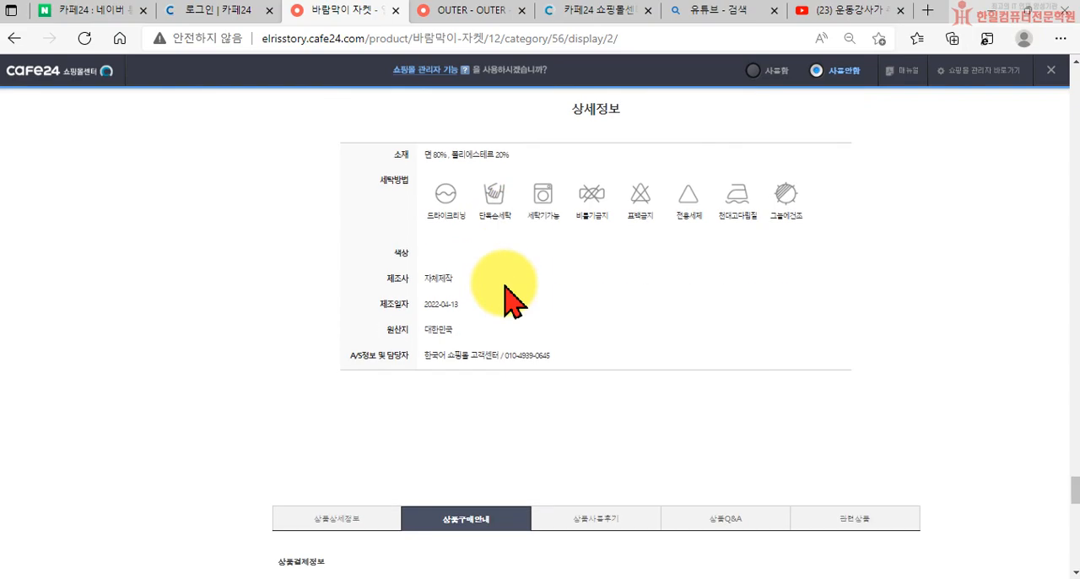
{"action": "scroll", "coordinate": [510, 296], "scroll_direction": "up", "scroll_amount": 20}
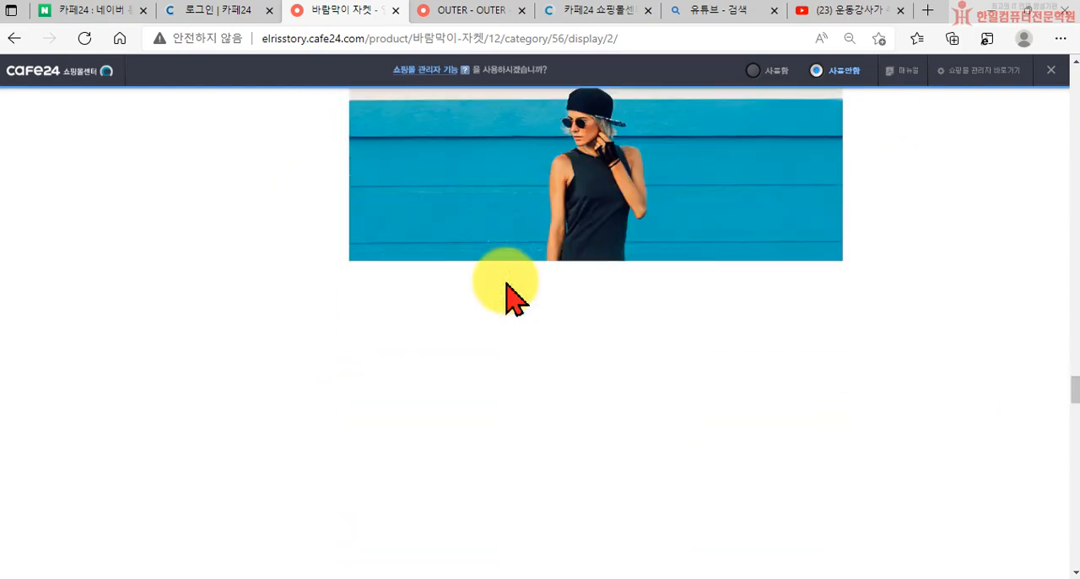
{"action": "scroll", "coordinate": [507, 285], "scroll_direction": "up", "scroll_amount": 20}
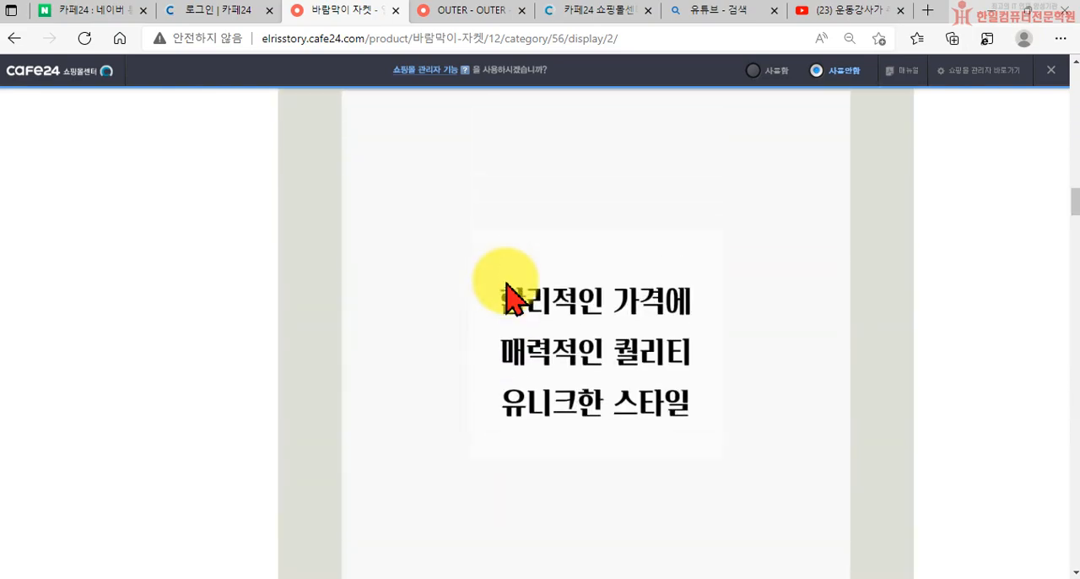
{"action": "scroll", "coordinate": [506, 296], "scroll_direction": "up", "scroll_amount": 15}
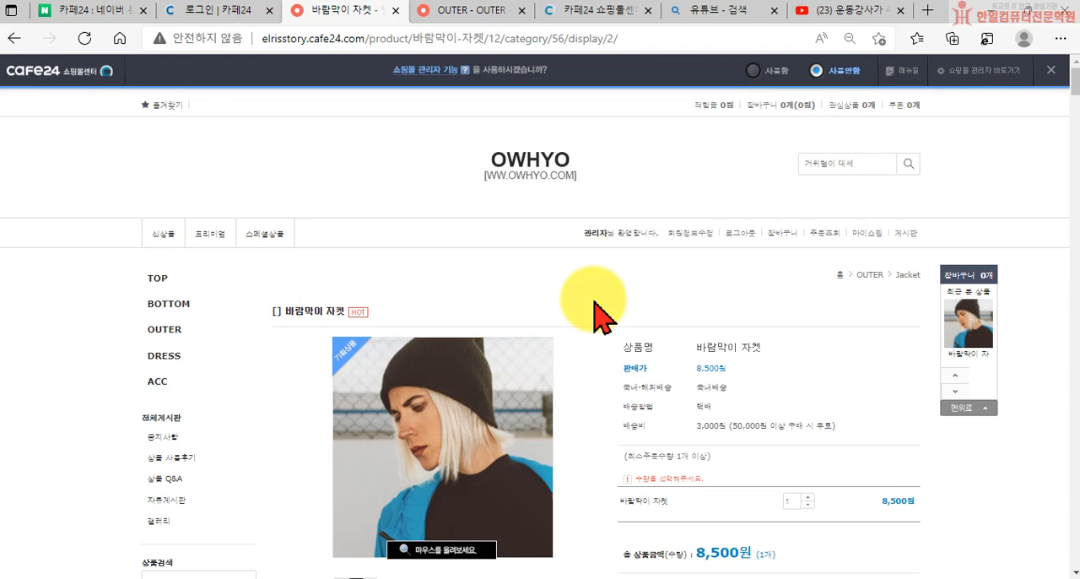
Review the product page's main image, price, shipping and purchase area down to the start of 상품상세정보
{"action": "scroll", "coordinate": [723, 397], "scroll_direction": "down", "scroll_amount": 5}
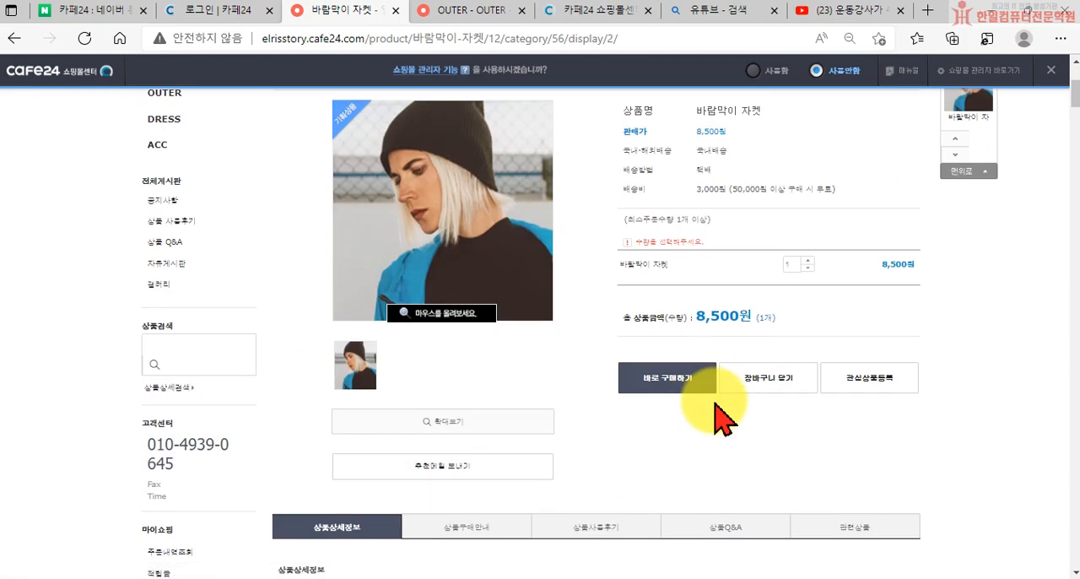
{"action": "scroll", "coordinate": [718, 410], "scroll_direction": "up", "scroll_amount": 2}
{"action": "scroll", "coordinate": [715, 419], "scroll_direction": "up", "scroll_amount": 2}
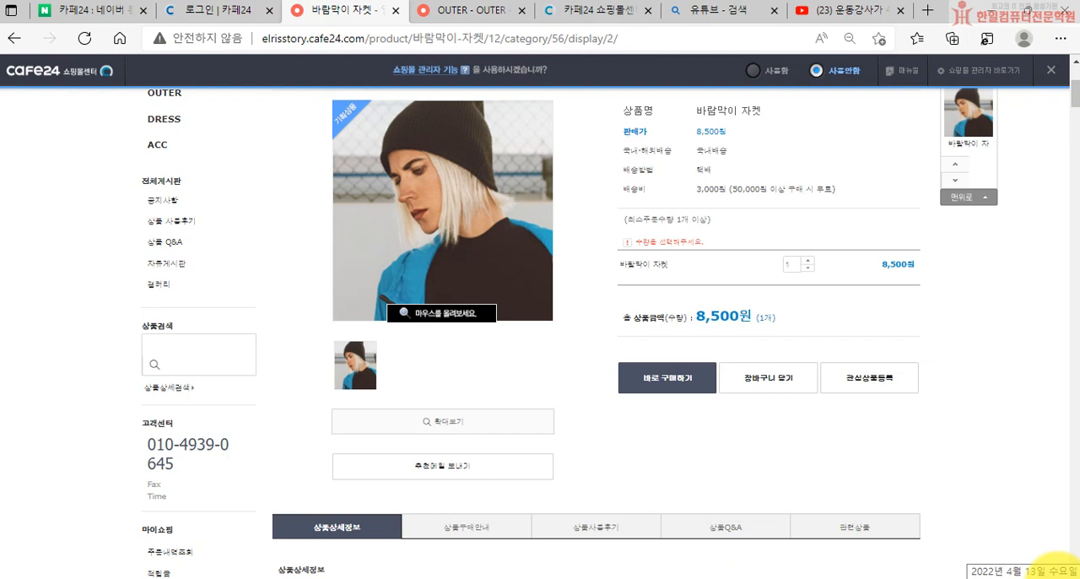
{"action": "scroll", "coordinate": [945, 485], "scroll_direction": "down", "scroll_amount": 3}
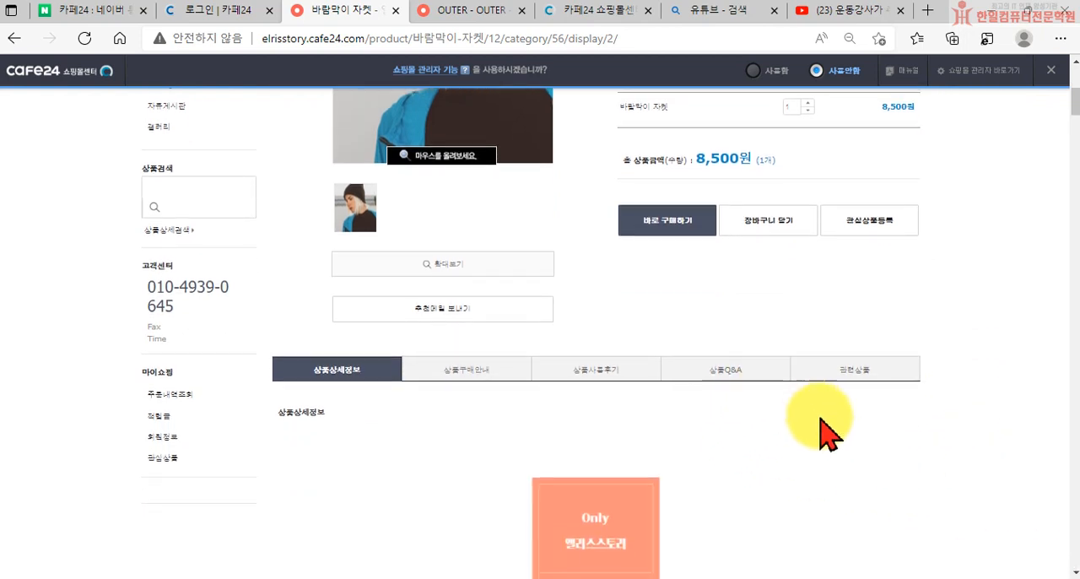